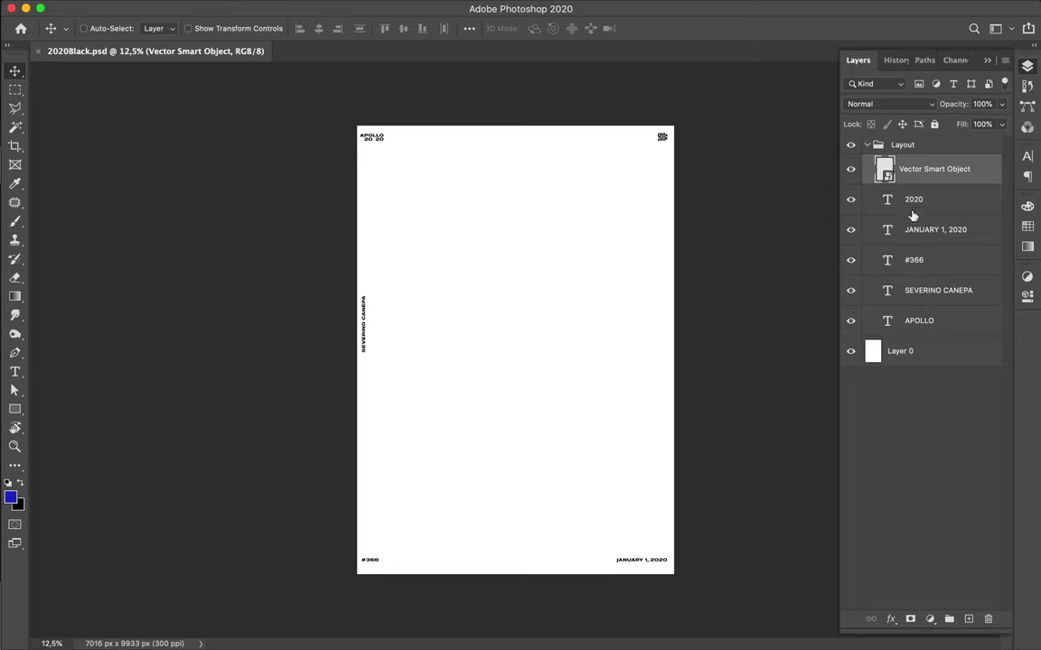
Change the corner number text from #366 to #585
left_click(868, 145)
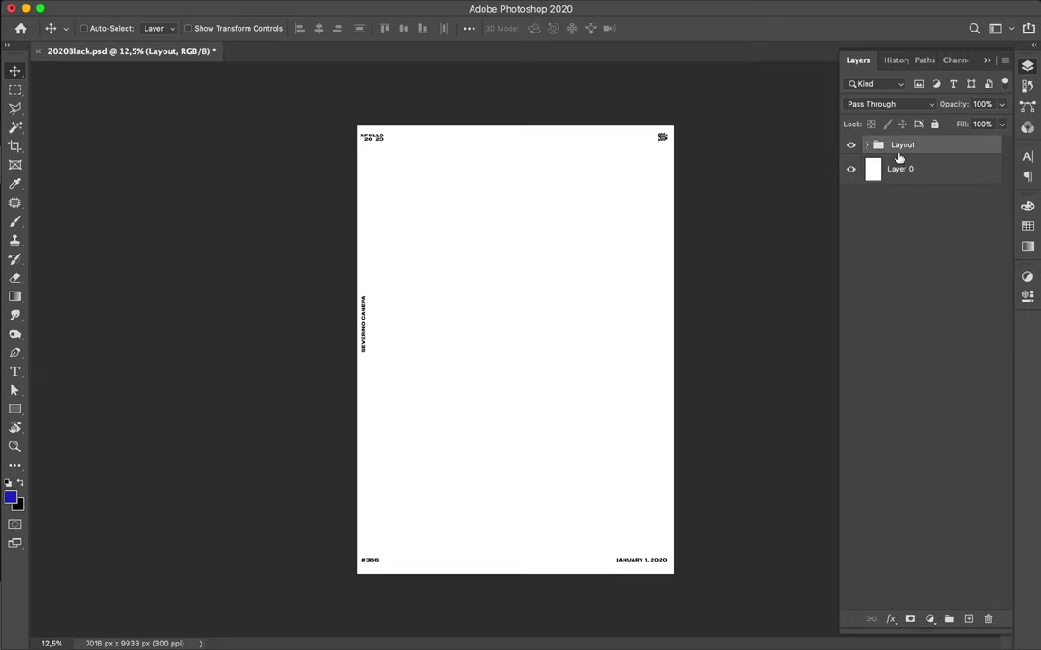
left_click(908, 168)
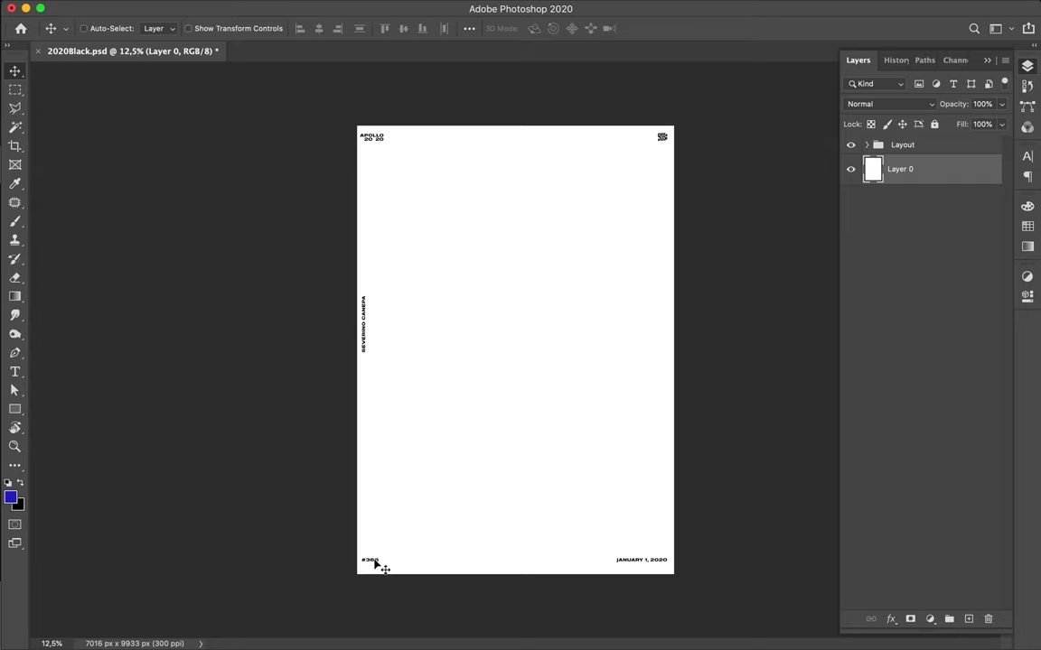
key("t")
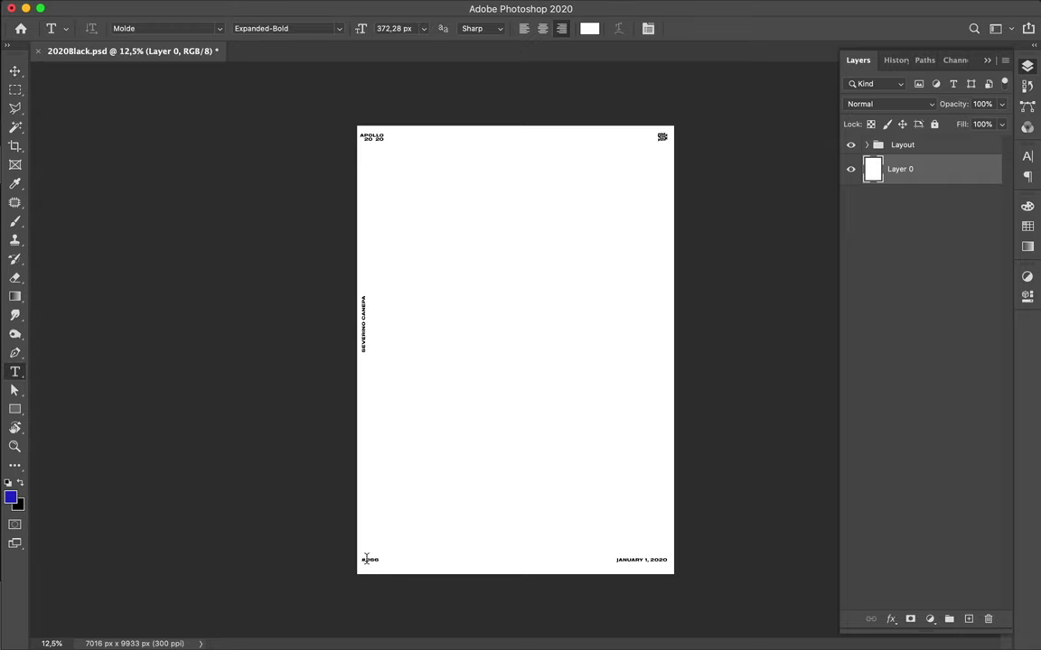
double_click(377, 559)
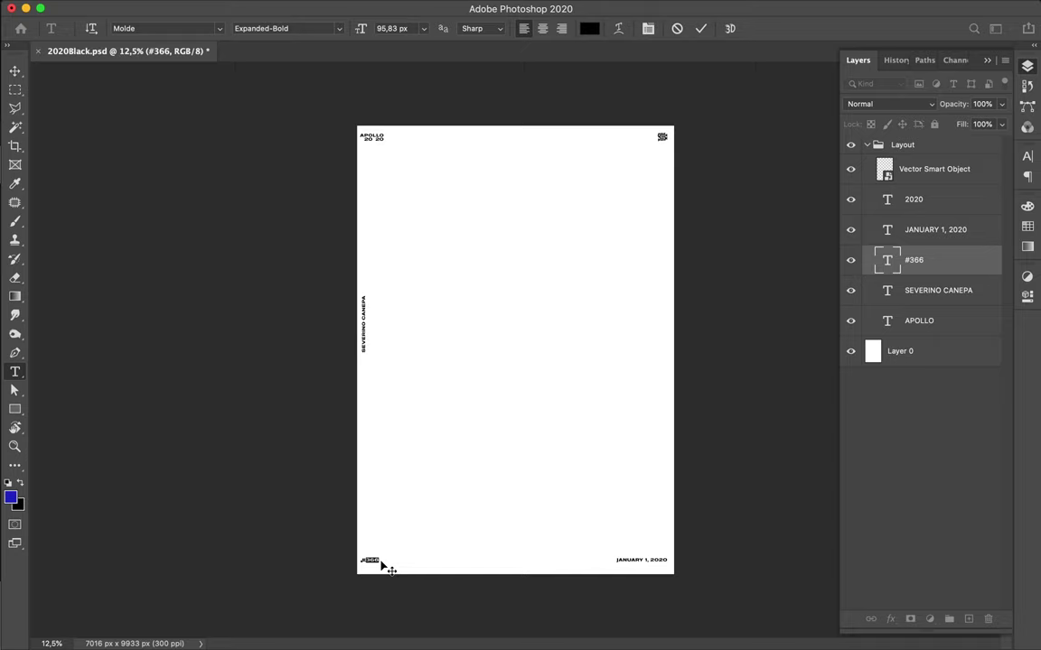
type("1/366")
left_click(636, 563)
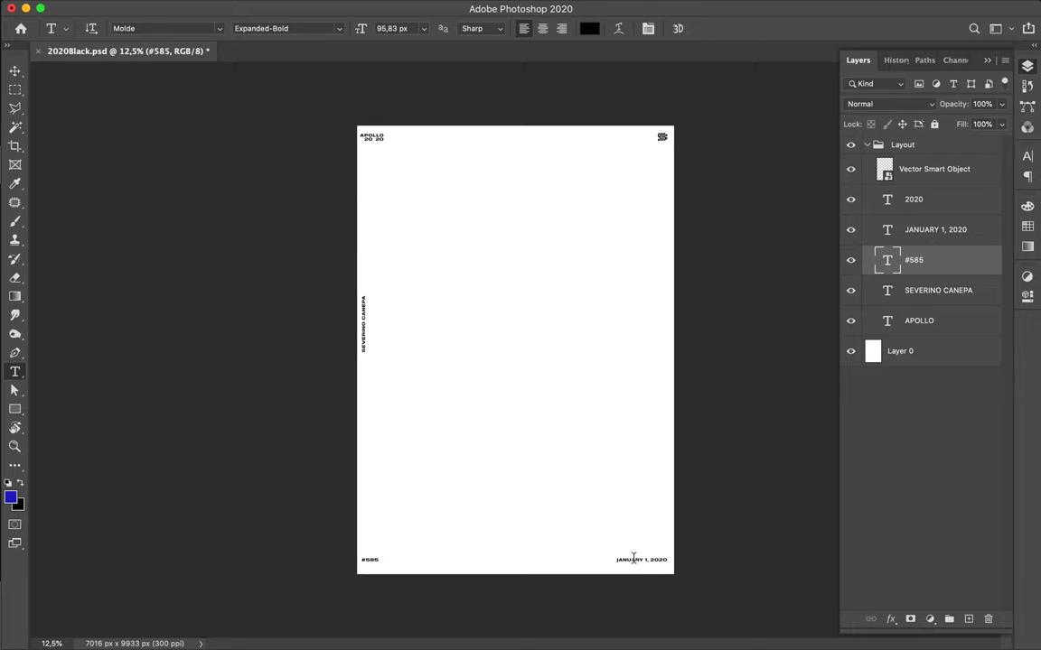
Retype the date JANUARY 1, 2020 as AUGUST 10, 2020
double_click(634, 559)
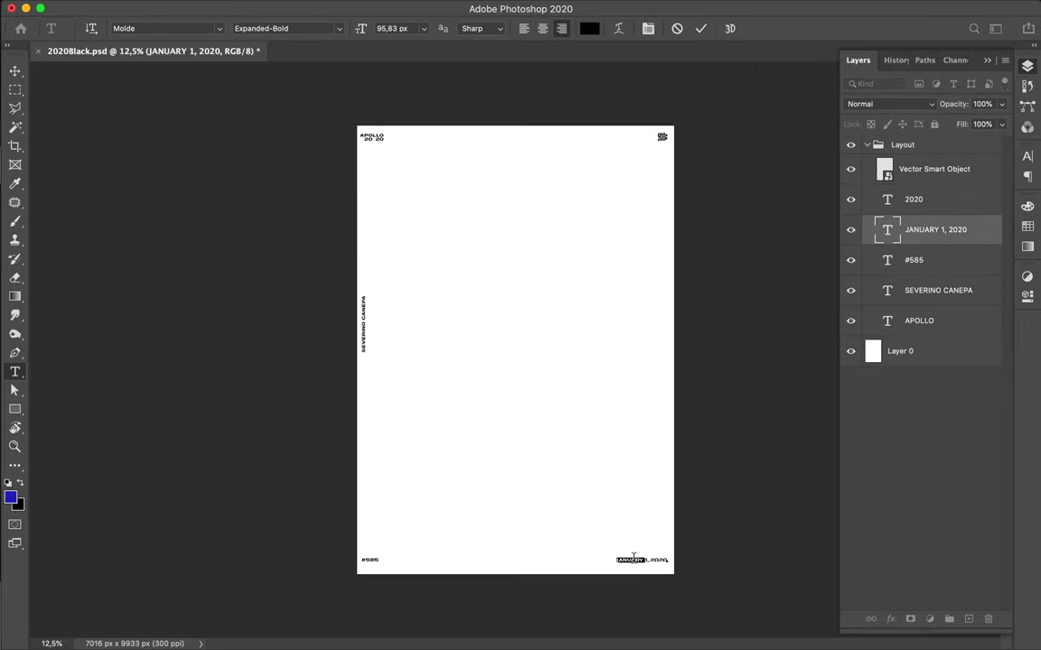
type("01")
type("UGUST ")
type("0")
left_click(367, 93)
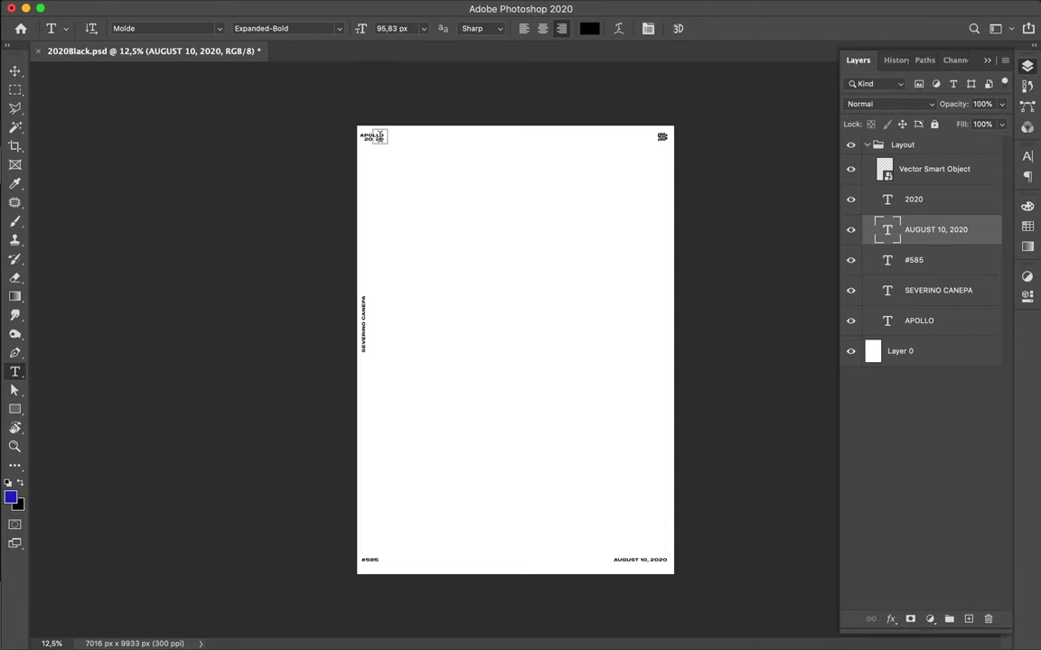
Delete the 20 20 line and append 2020 to the APOLLO title
key("v")
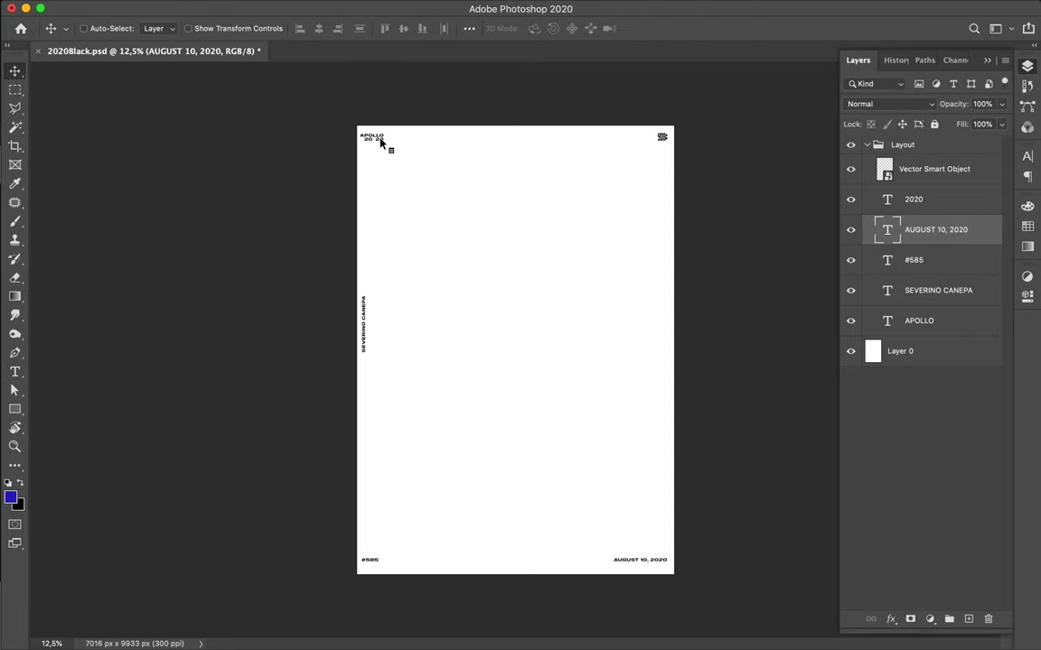
left_click(381, 141)
key("Delete")
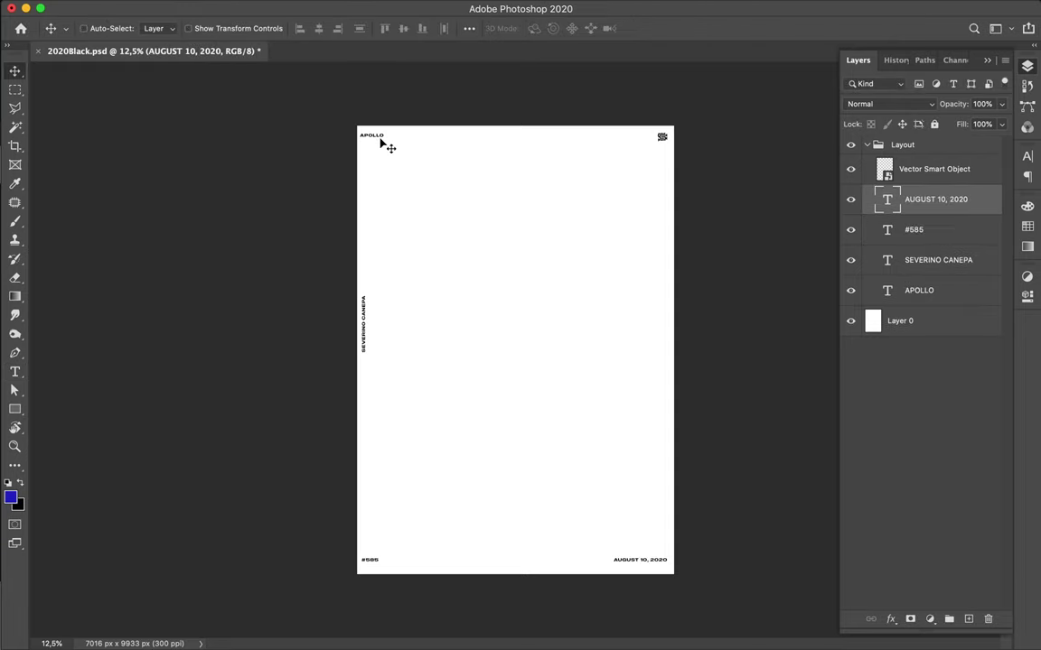
key("t")
left_click(375, 135)
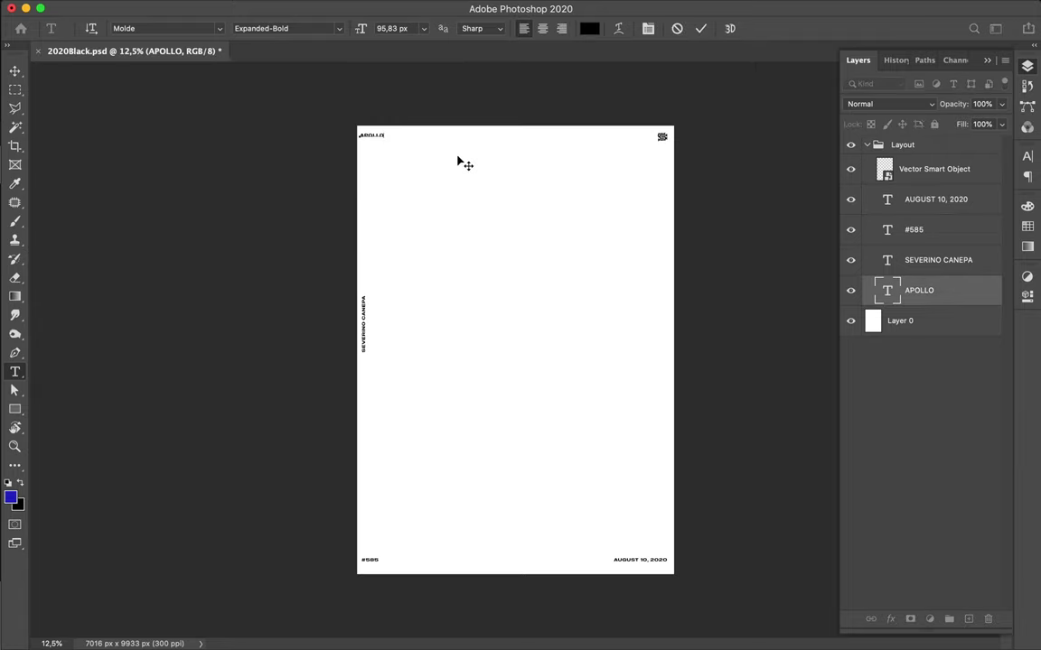
type(".202")
Finish the APOLLO 2020 title and drag untitled.png from the desktop into Photoshop
left_click(458, 160)
key("F11")
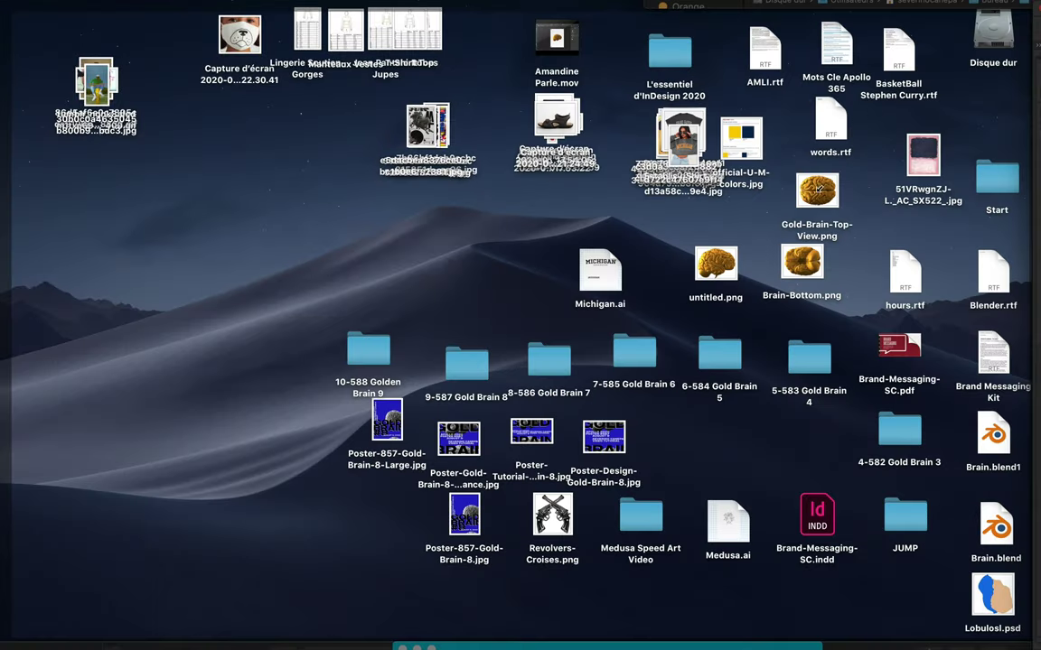
left_click(728, 269)
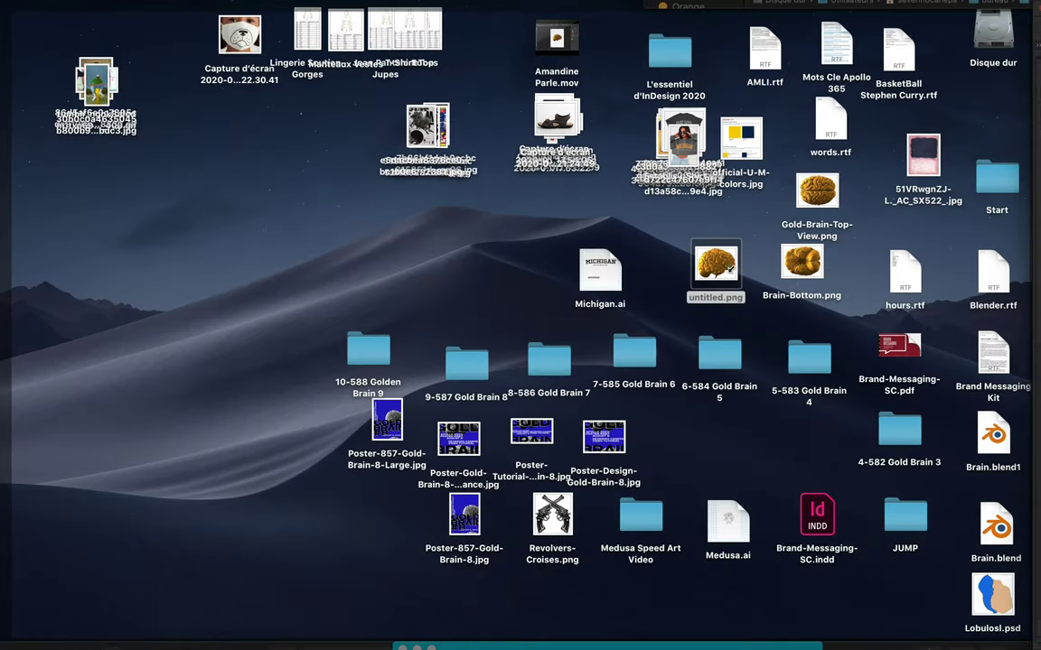
left_click_drag(728, 269, 480, 641)
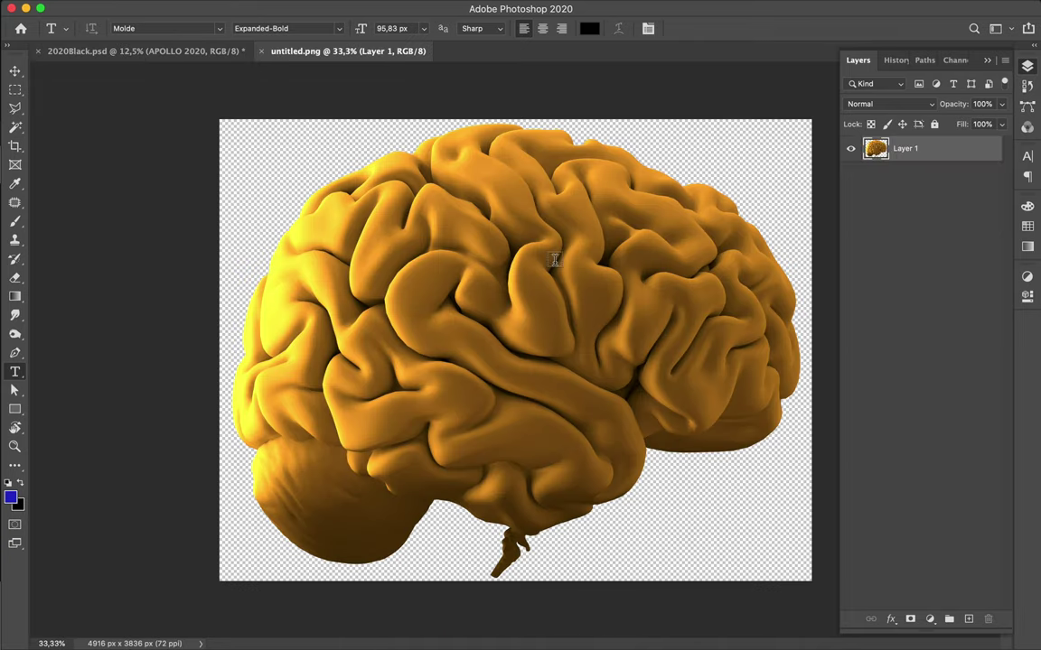
Bring the gold brain into the poster as Layer 1, beneath the APOLLO 2020 text
key("v")
left_click_drag(577, 274, 512, 329)
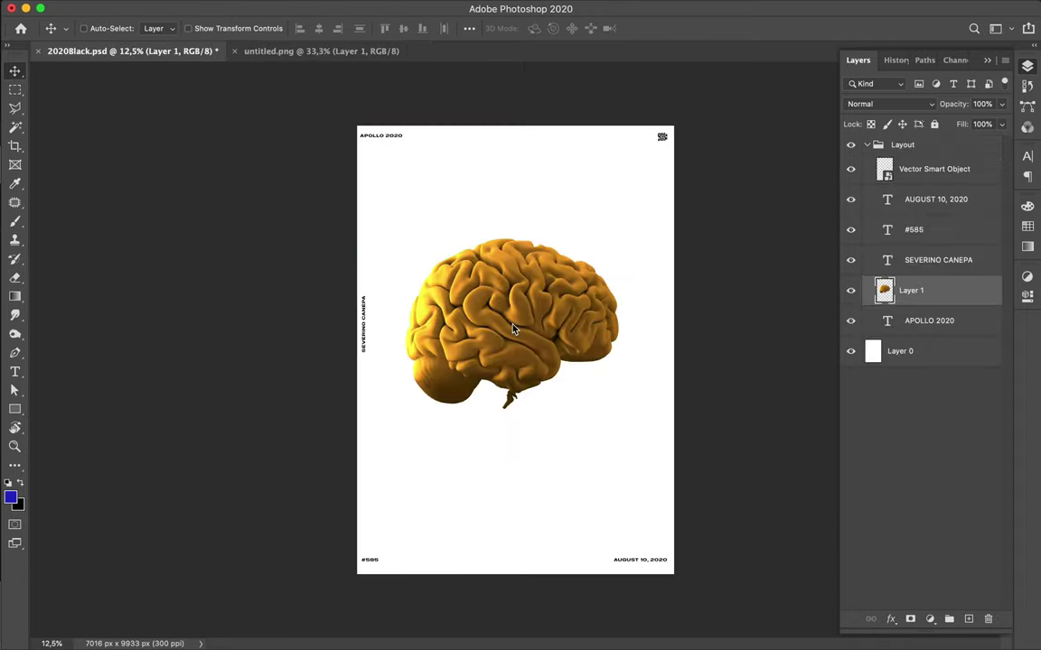
left_click_drag(927, 304, 926, 338)
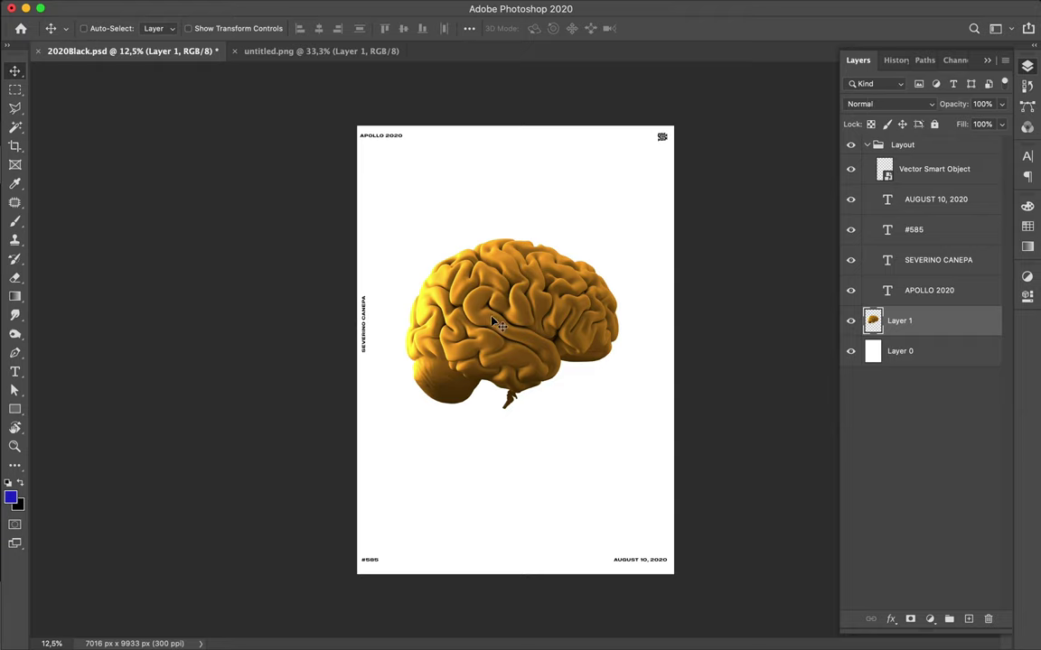
Scale the brain down to about 82% and shift it slightly left and down
key("super+t")
left_click_drag(405, 322, 443, 321)
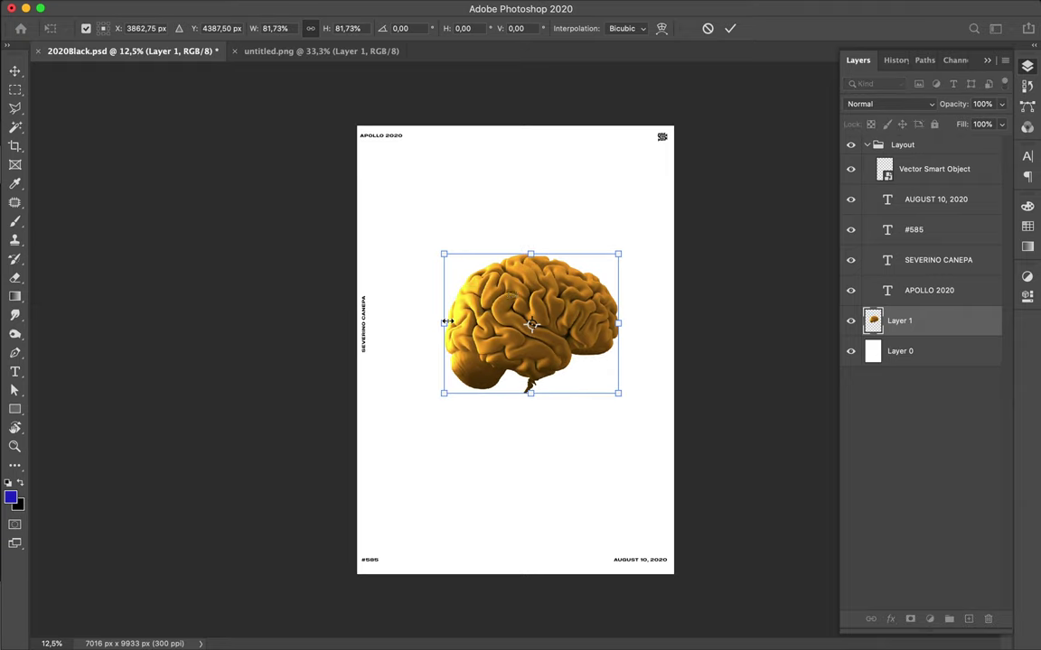
left_click_drag(557, 288, 547, 294)
key("Return")
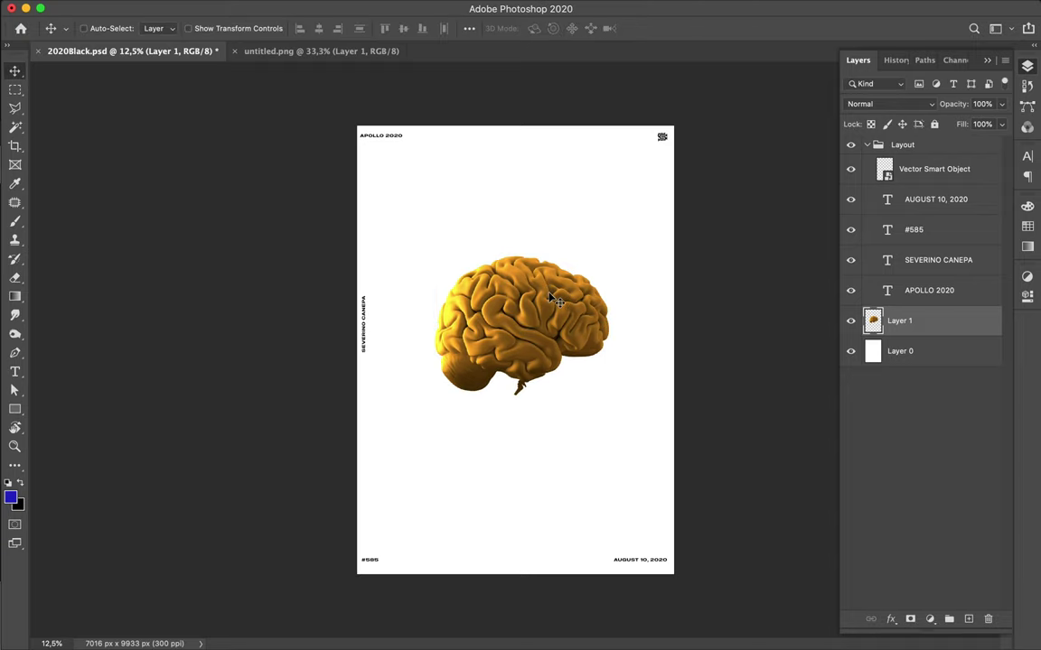
Align the brain to the canvas horizontal centre and lower it a few pixels
left_click_drag(549, 309, 545, 312)
left_click(468, 28)
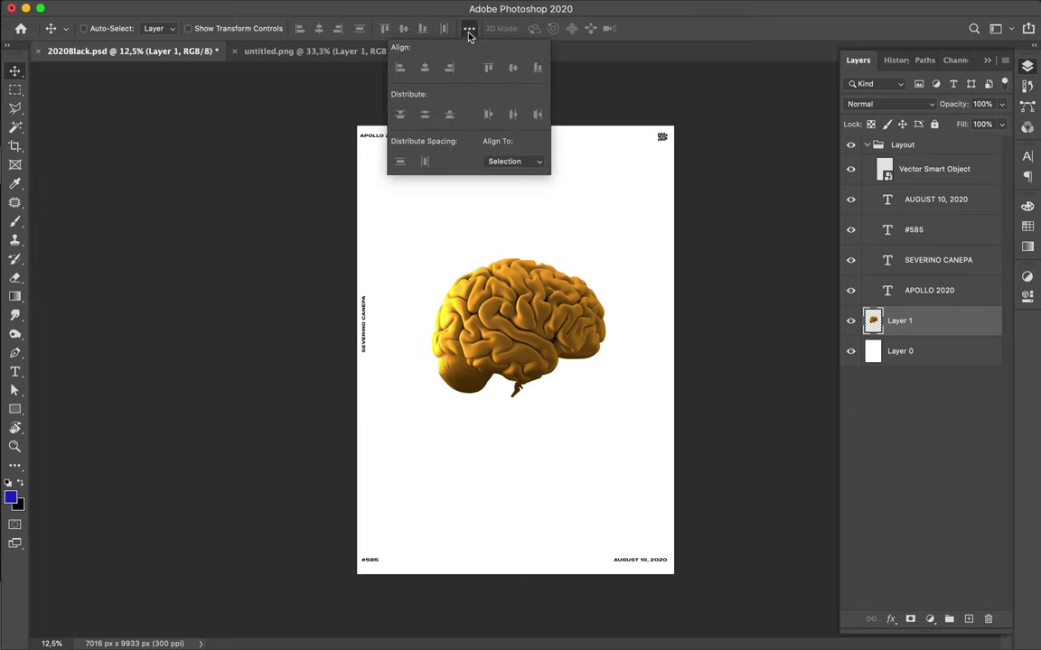
left_click(510, 160)
left_click(520, 172)
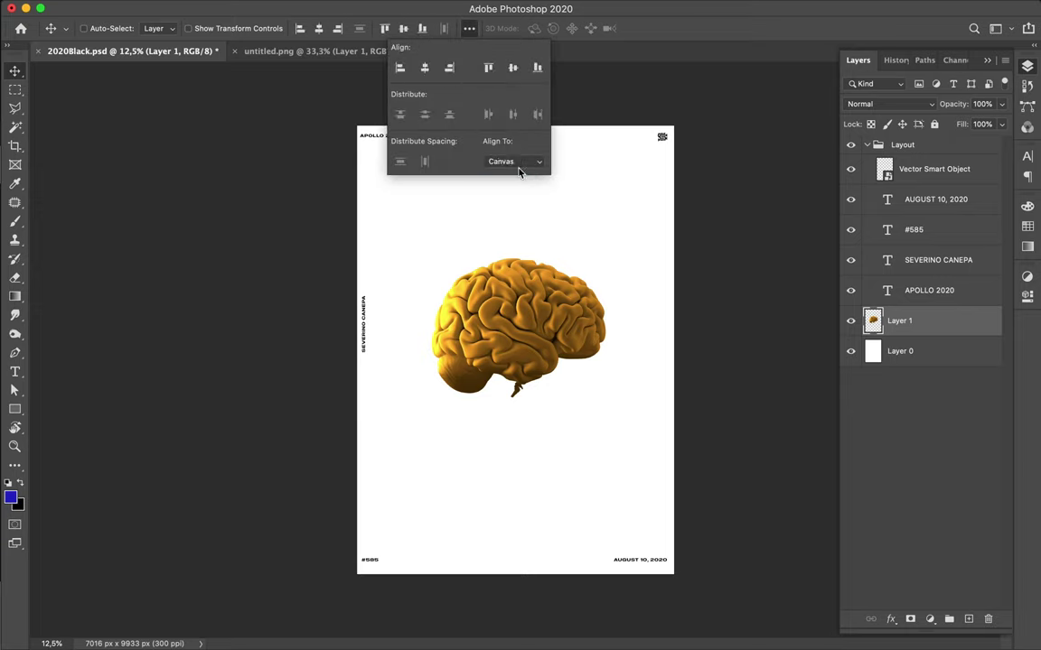
left_click(425, 68)
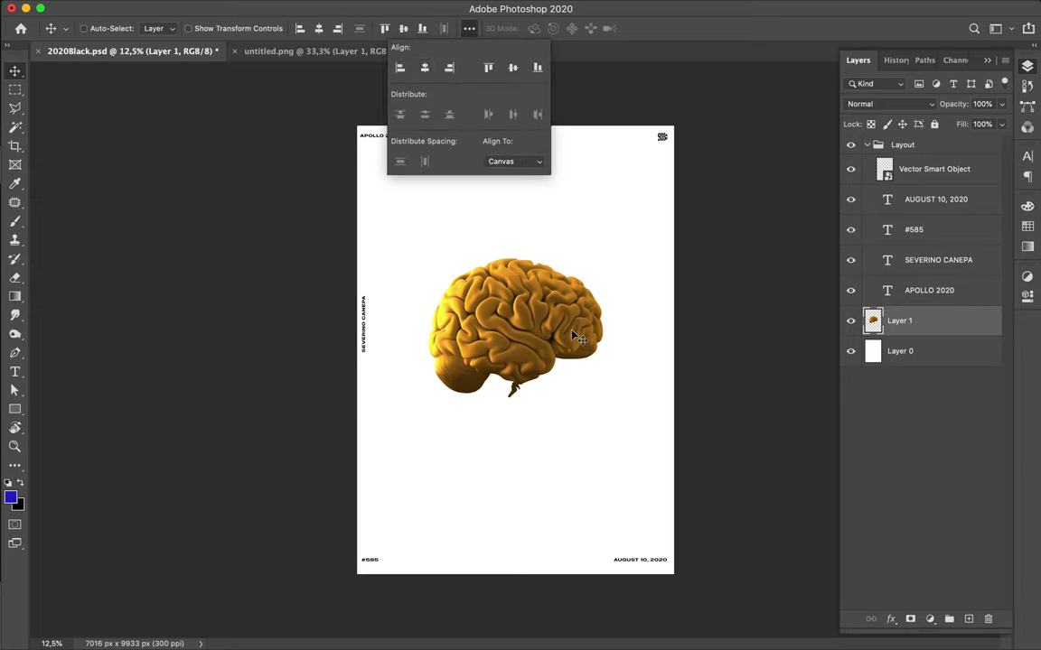
left_click(618, 222)
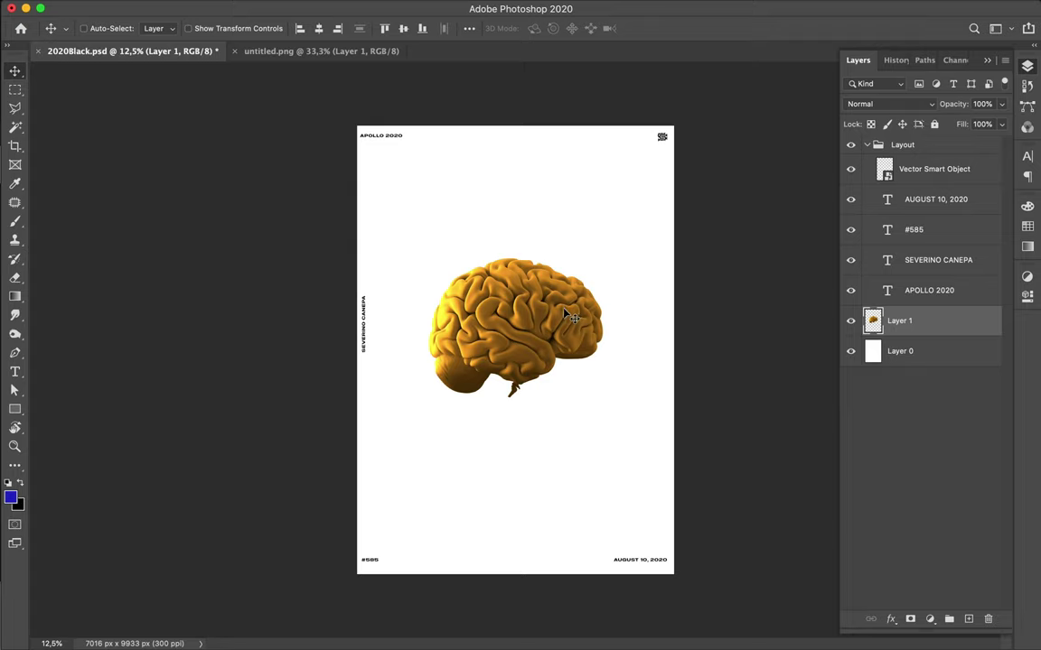
left_click_drag(565, 314, 564, 316)
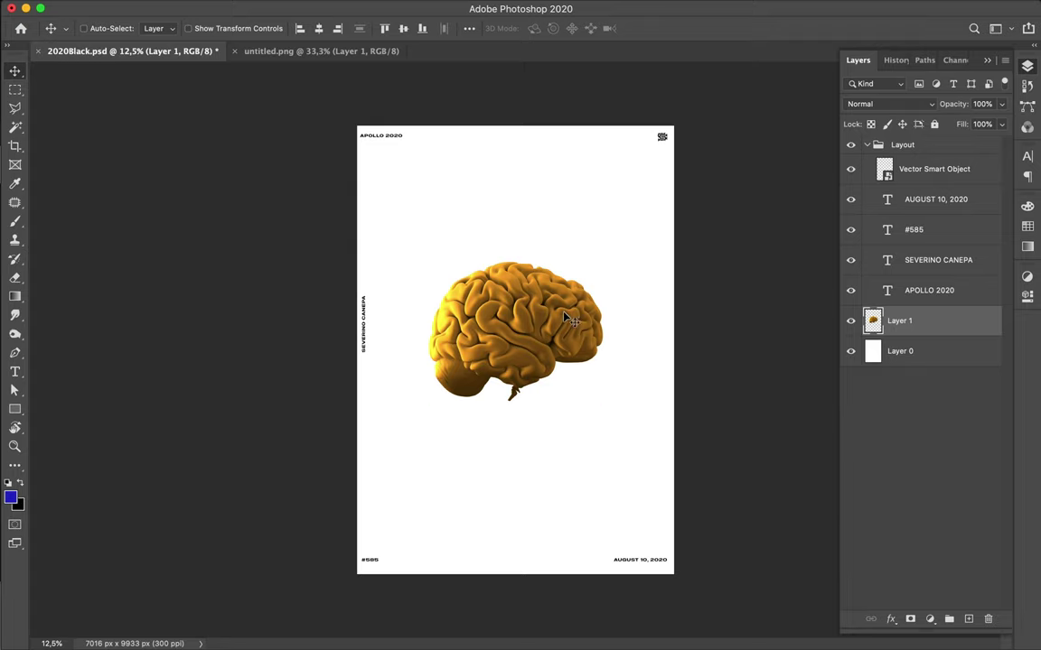
Select a thin horizontal strip across the brain's middle and copy it to Layer 2
key("m")
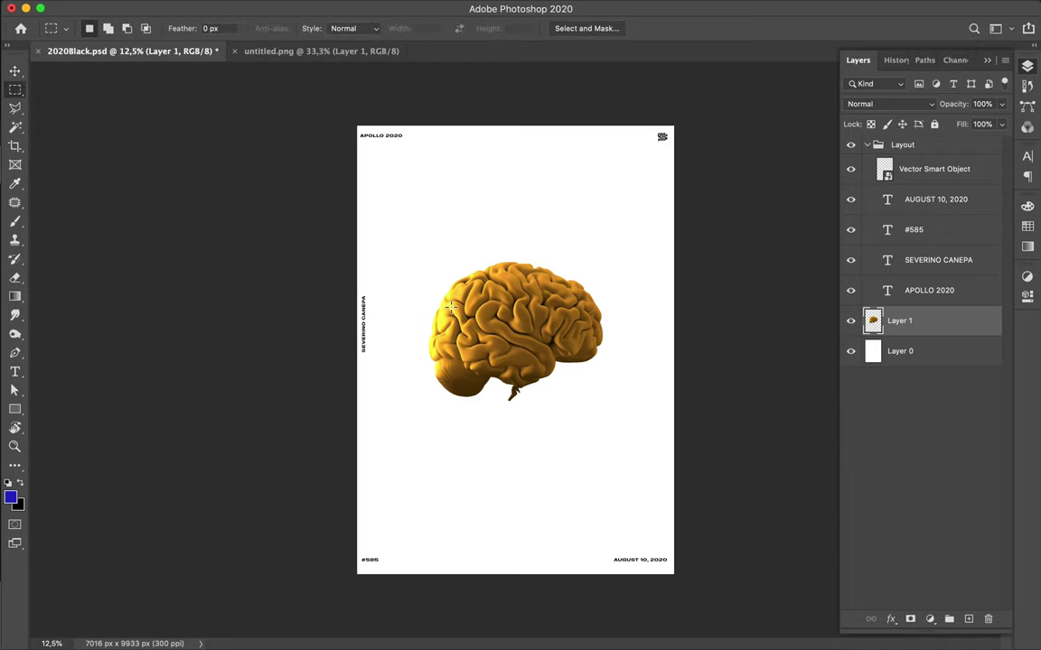
left_click_drag(433, 318, 607, 318)
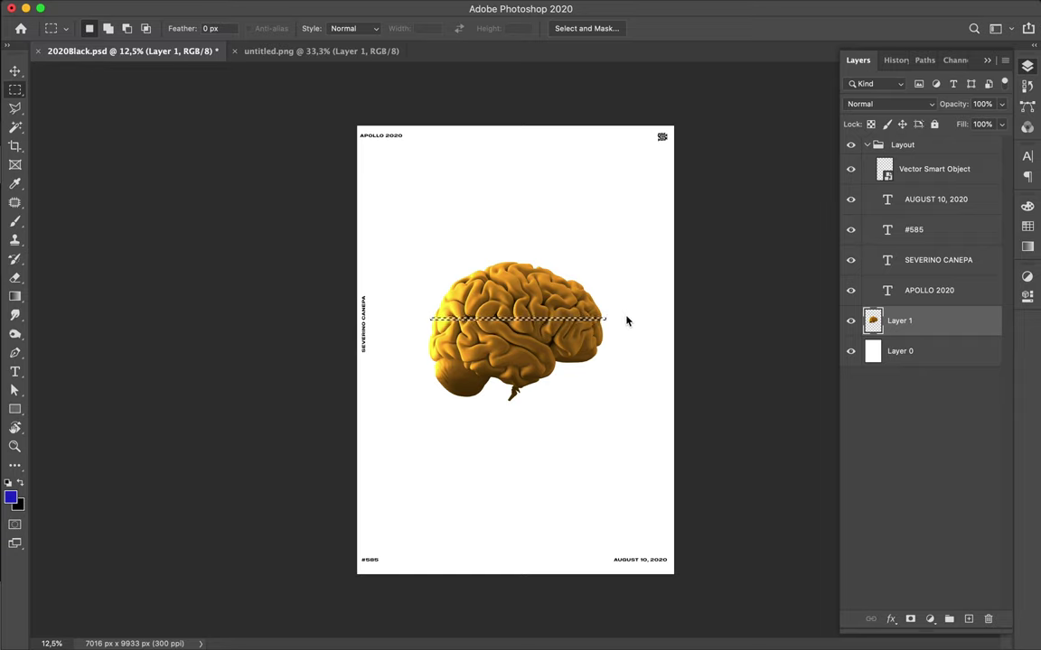
key("super+j")
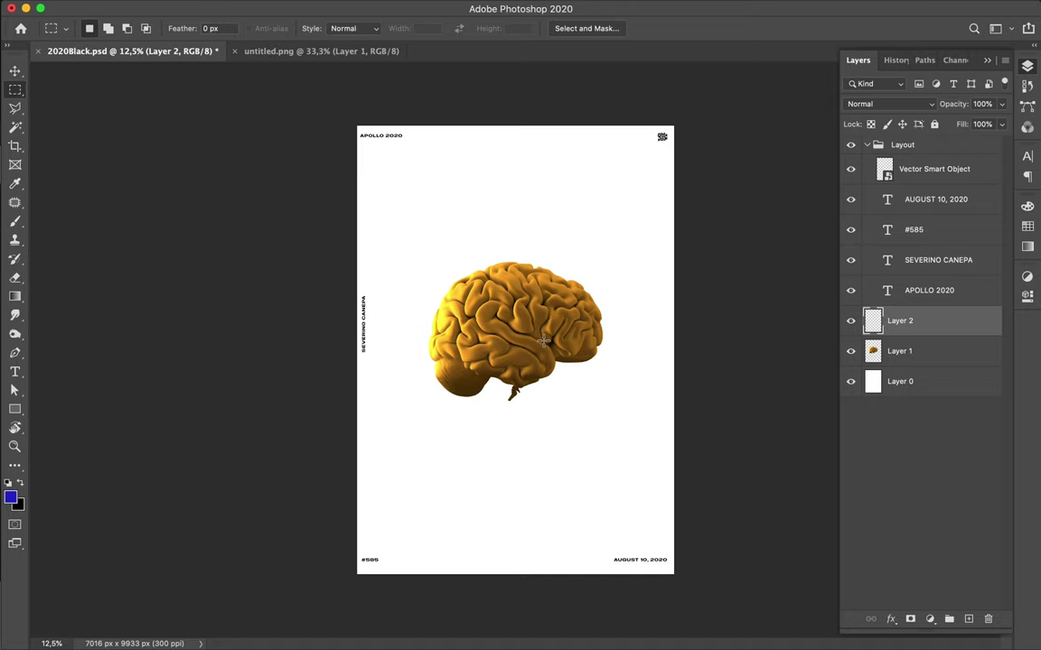
scroll(543, 340, "up", 5)
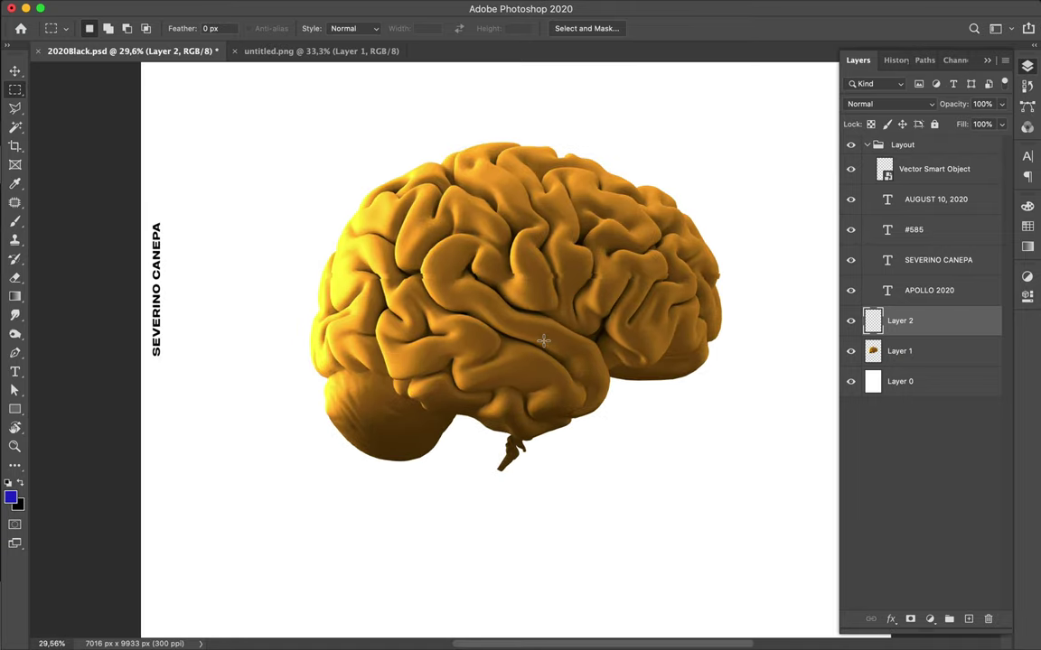
key("v")
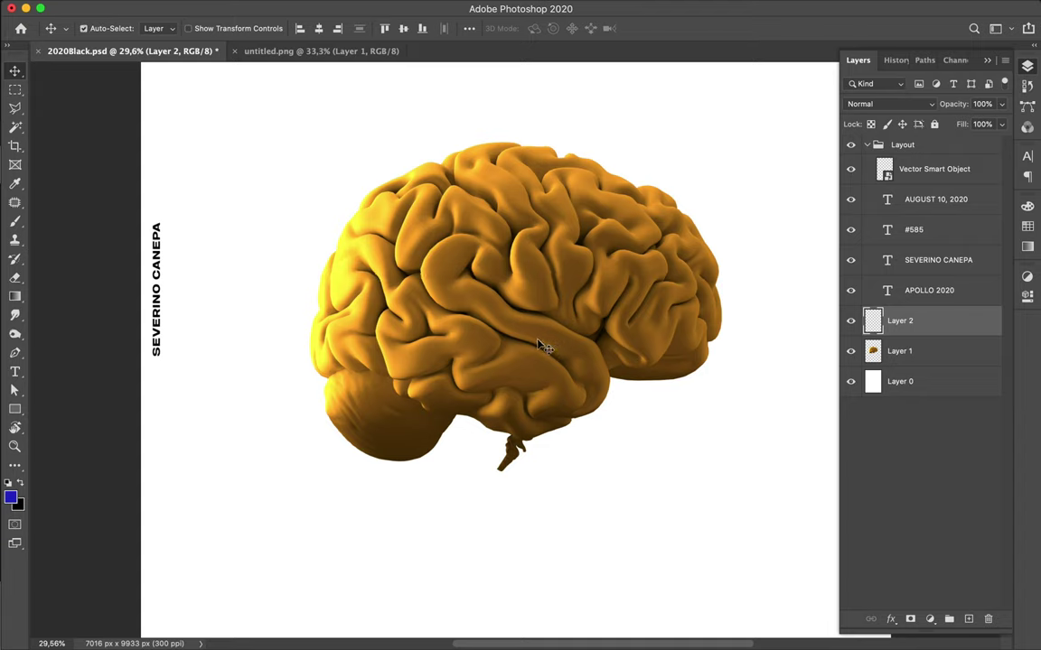
Stretch the Layer 2 strip down to the poster's bottom edge and move it beneath the brain layer
key("ctrl+t")
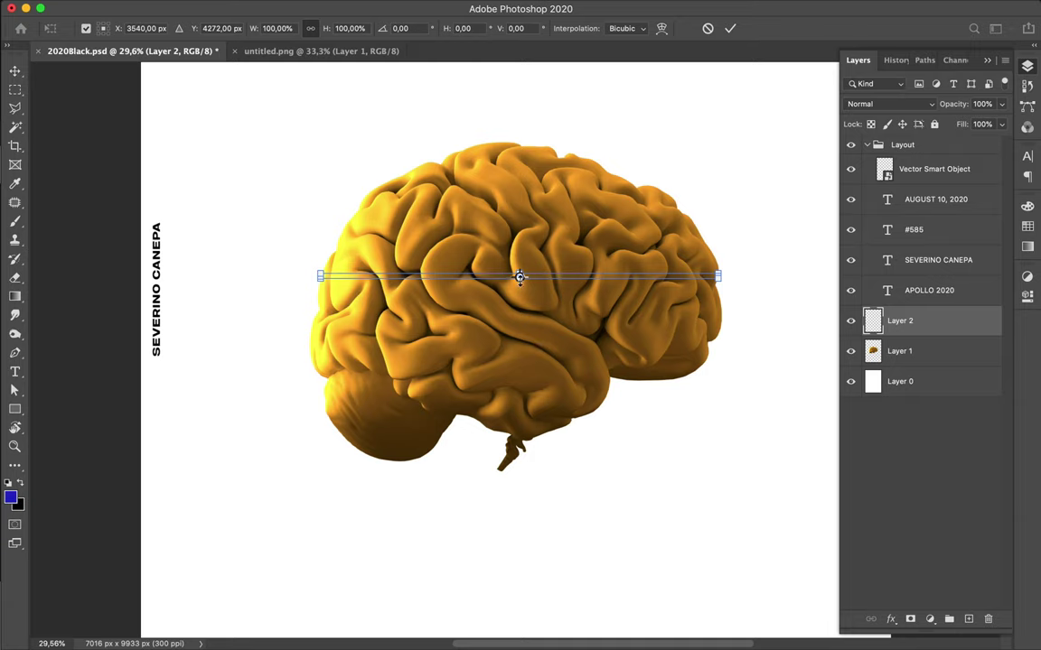
left_click_drag(519, 278, 518, 613)
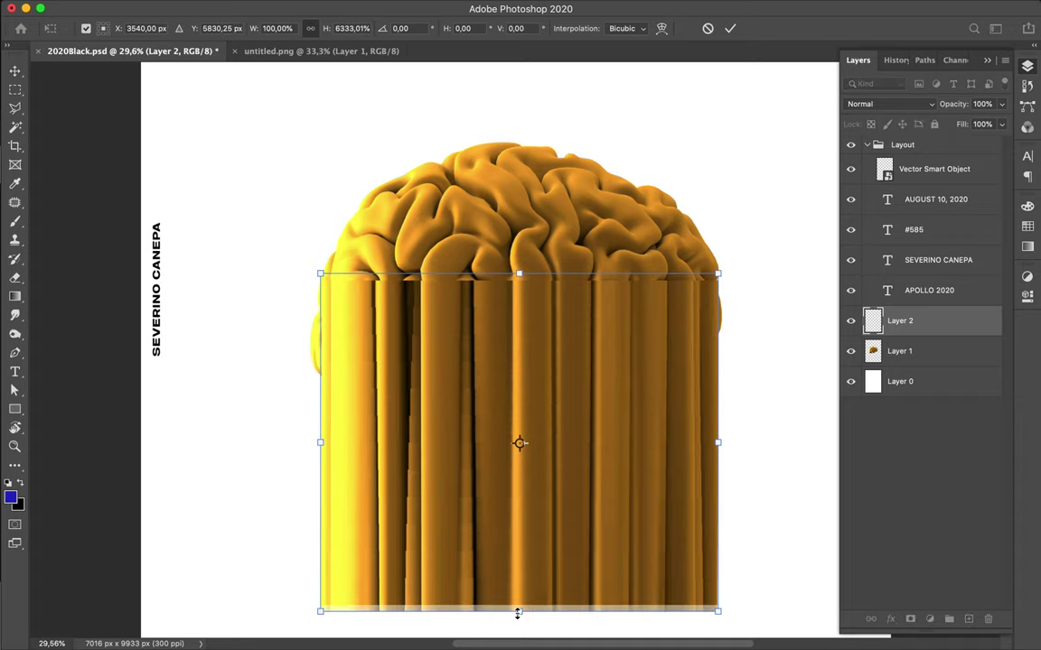
key("super+minus")
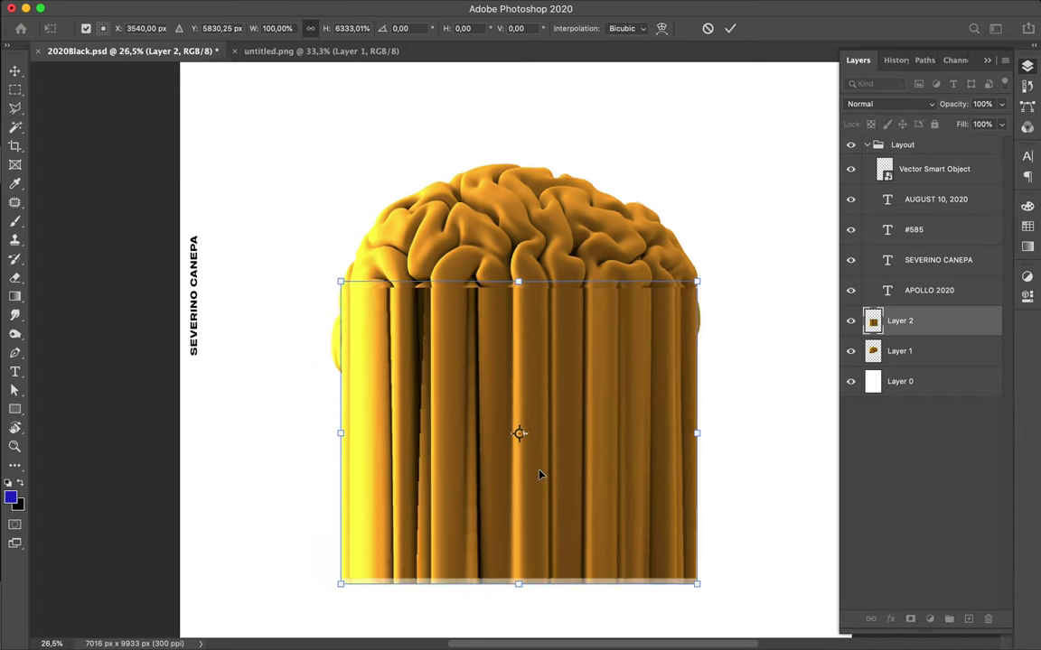
scroll(539, 475, "down", 1)
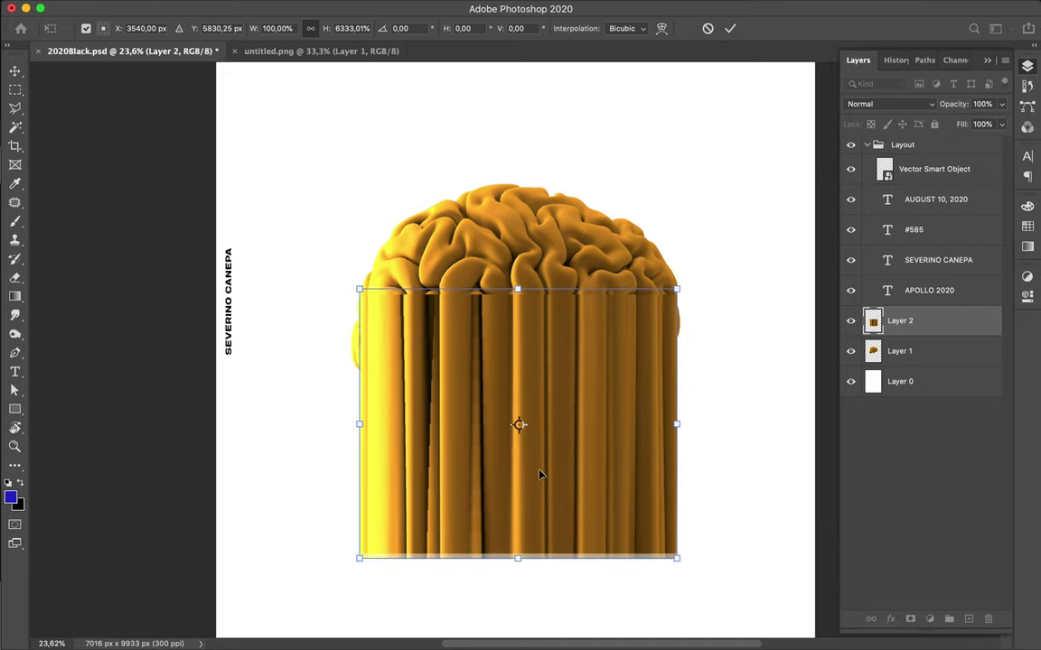
scroll(539, 474, "down", 5)
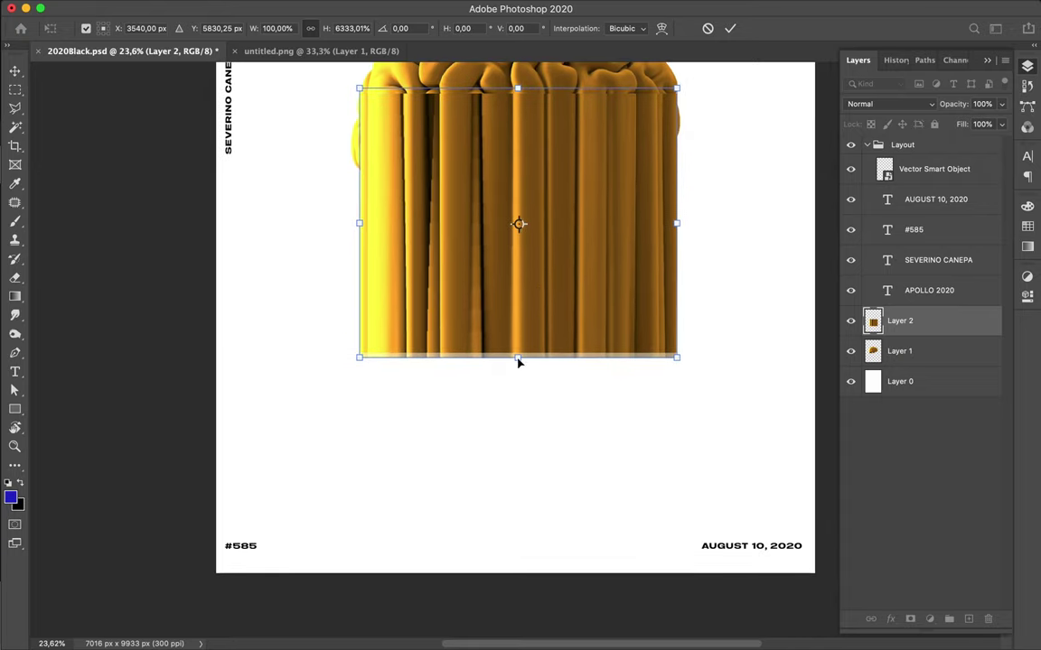
left_click_drag(517, 359, 517, 572)
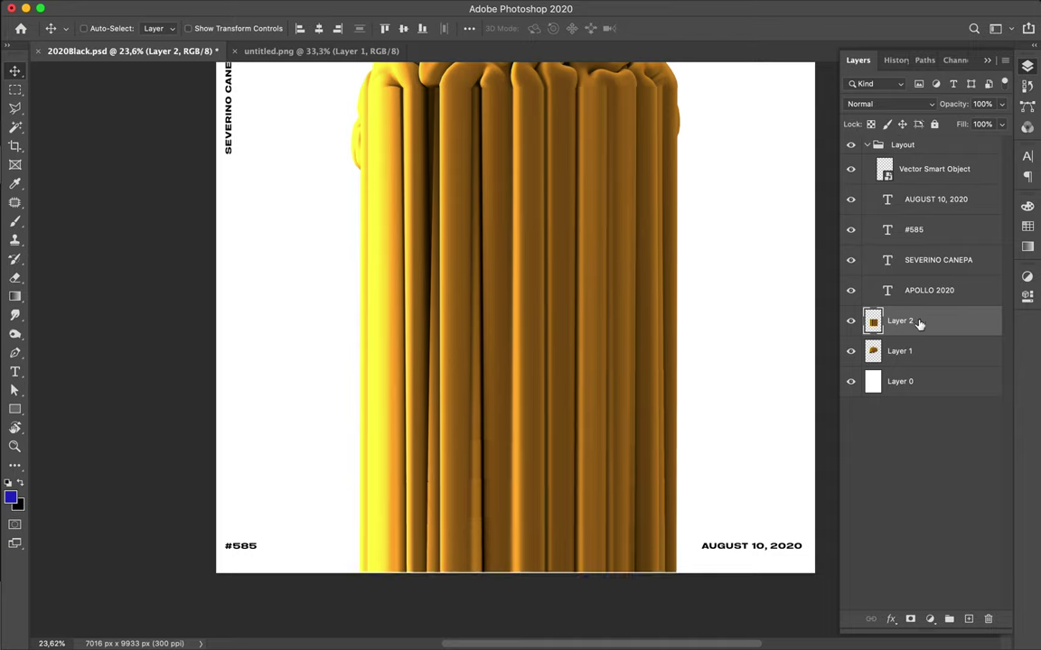
left_click_drag(913, 320, 924, 355)
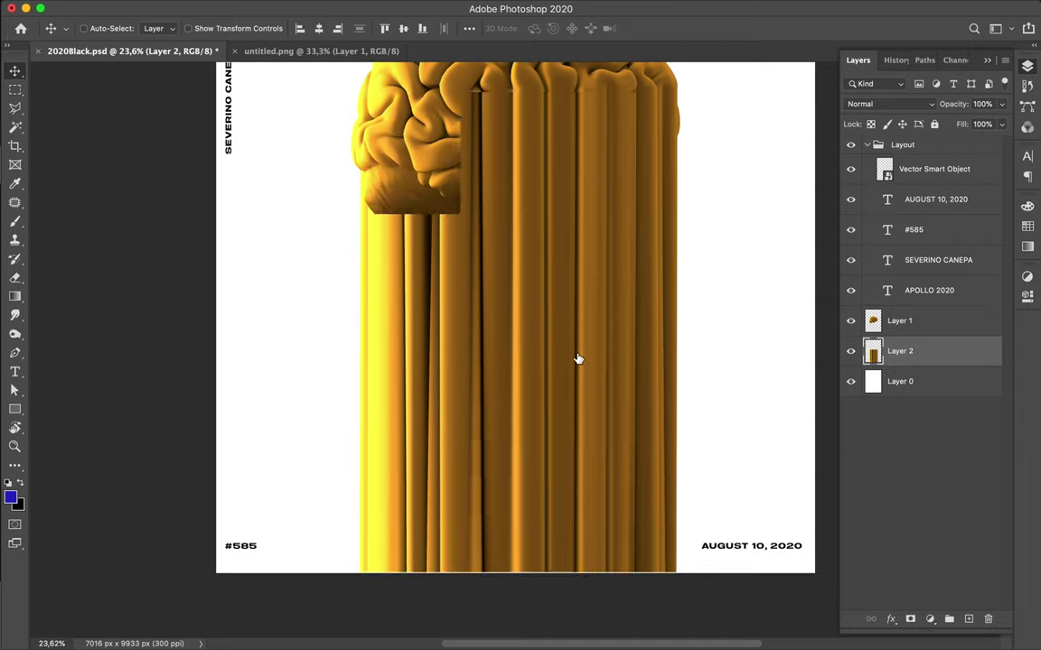
Scroll to view the brain sitting atop the long vertical gold drips
scroll(583, 361, "down", 3)
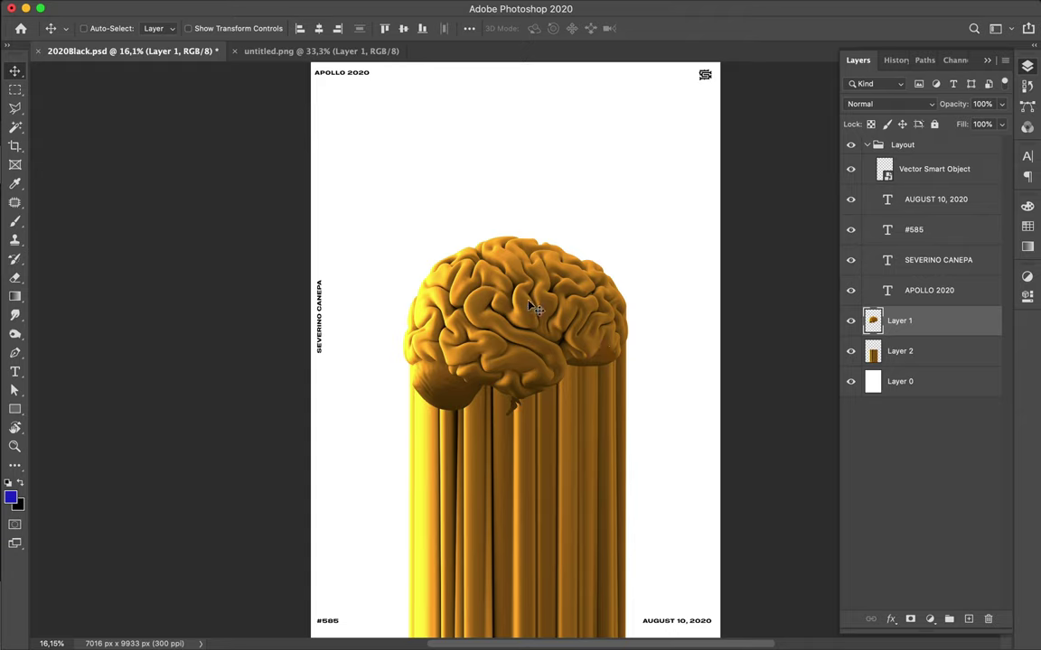
Copy a square chunk of the brain's left lobe to Layer 3 and shift it up-left
key("m")
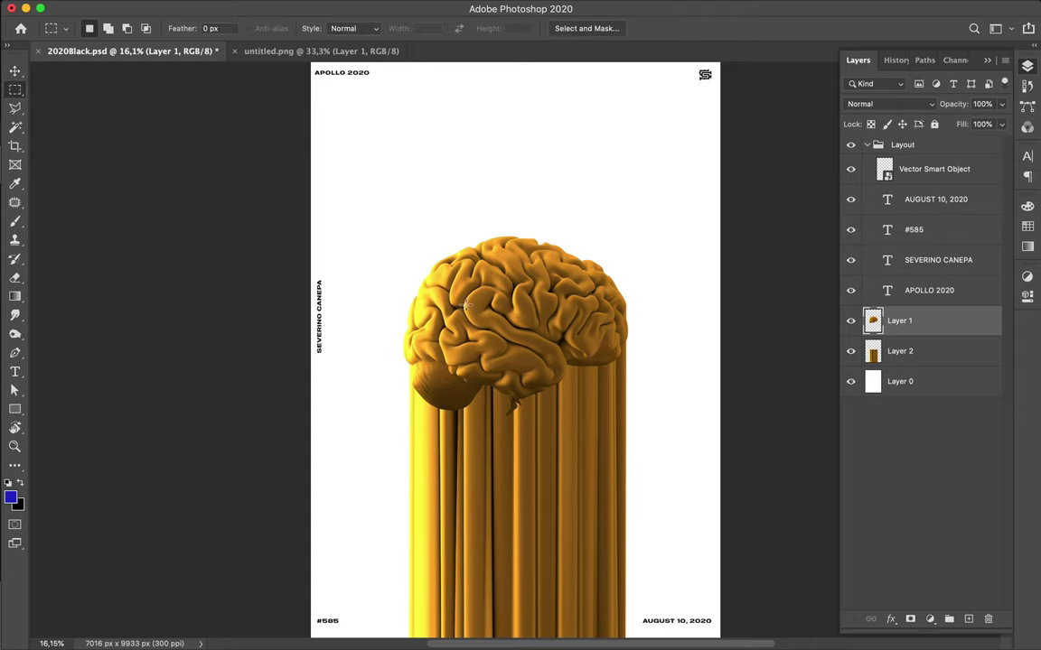
left_click_drag(434, 279, 492, 325)
left_click(514, 344)
left_click_drag(435, 280, 499, 344)
key("ctrl+j")
key("v")
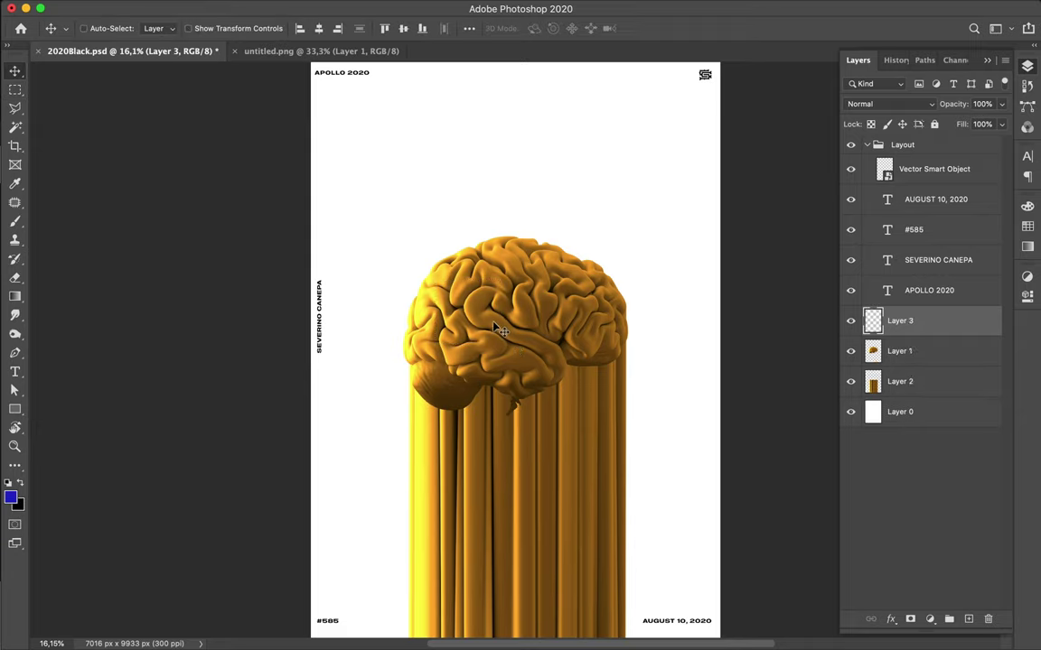
left_click_drag(448, 291, 469, 293)
mouse_move(379, 6)
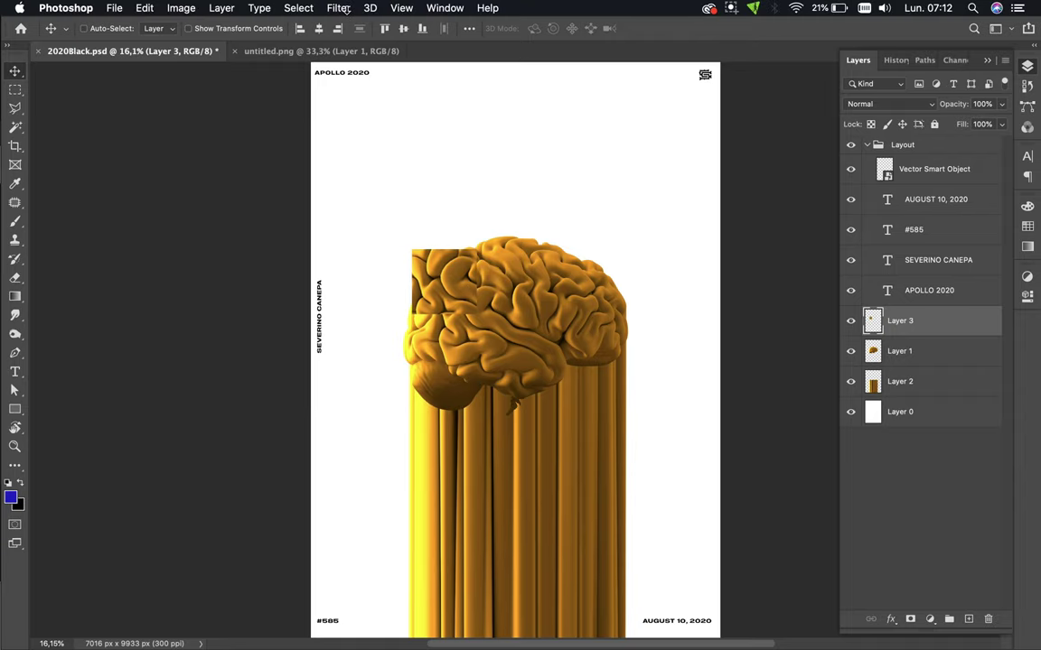
Apply Filter > Pixelate > Mosaic with a cell size of about 177 square to Layer 3
left_click(346, 11)
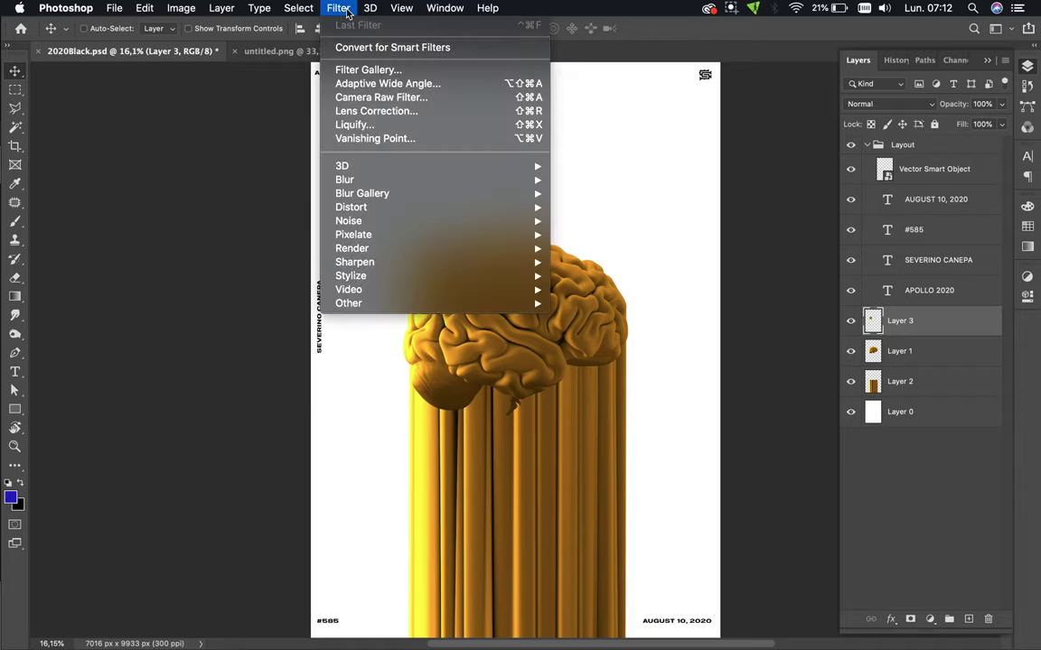
mouse_move(351, 215)
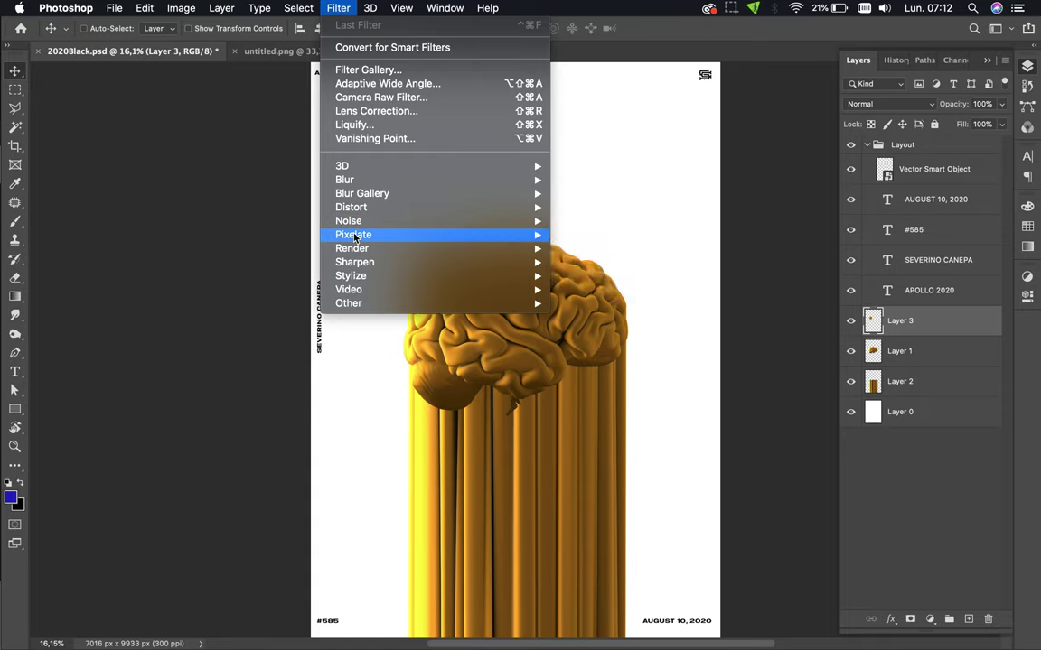
mouse_move(511, 242)
left_click(594, 305)
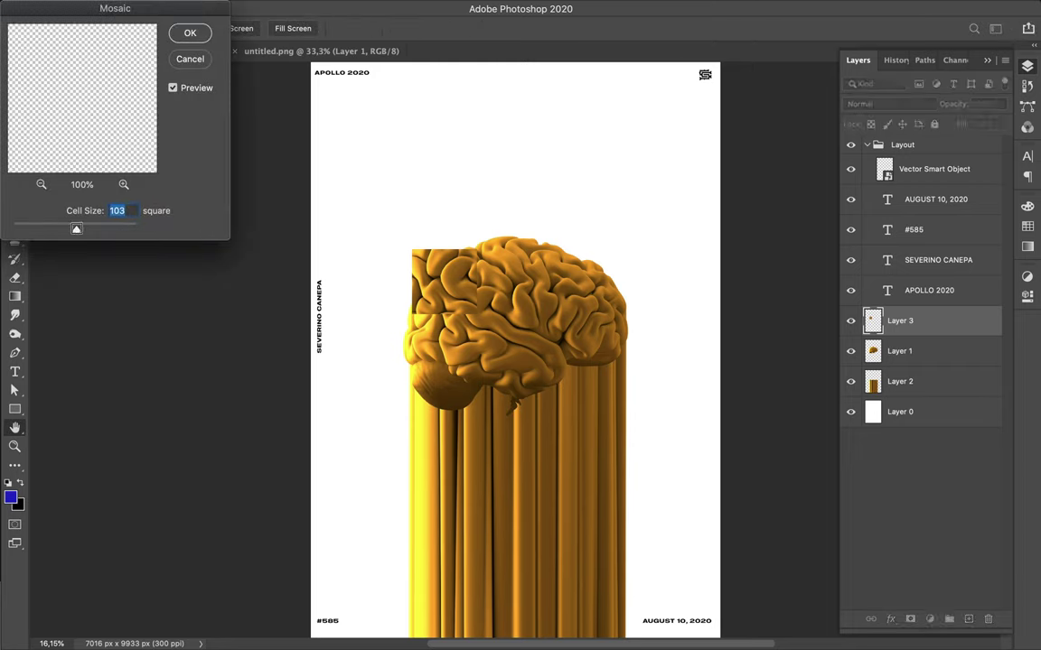
left_click(102, 229)
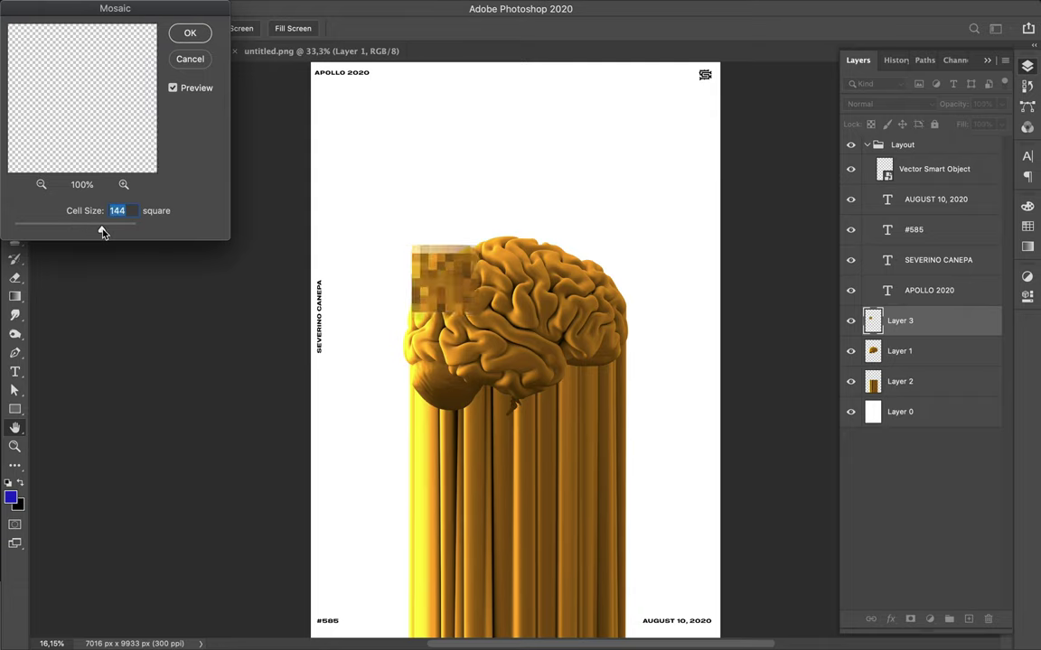
left_click_drag(102, 232, 123, 231)
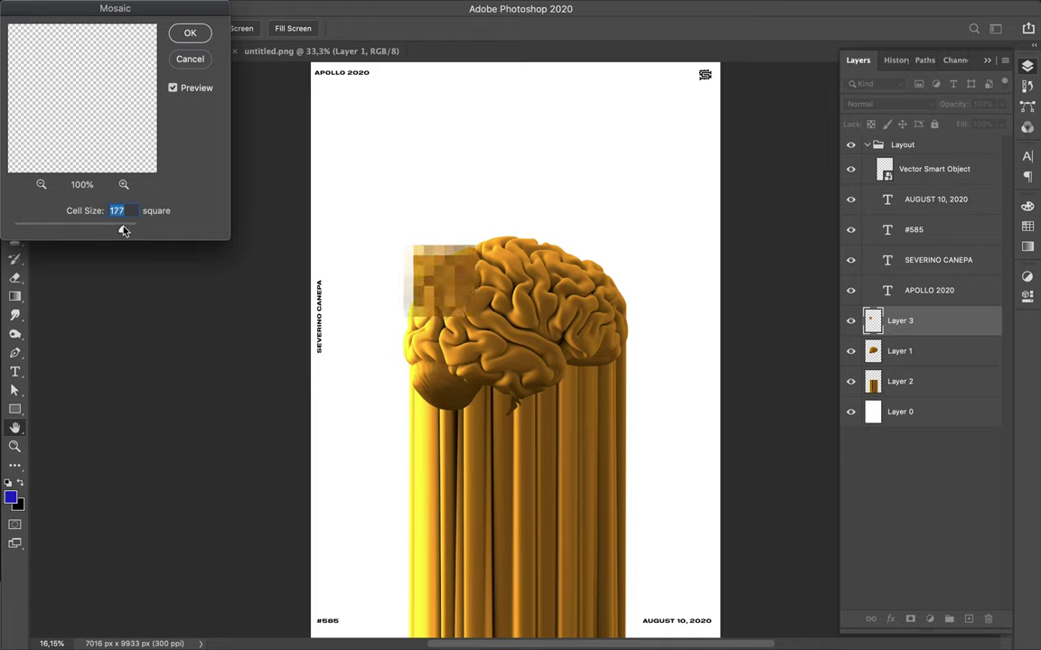
left_click(204, 31)
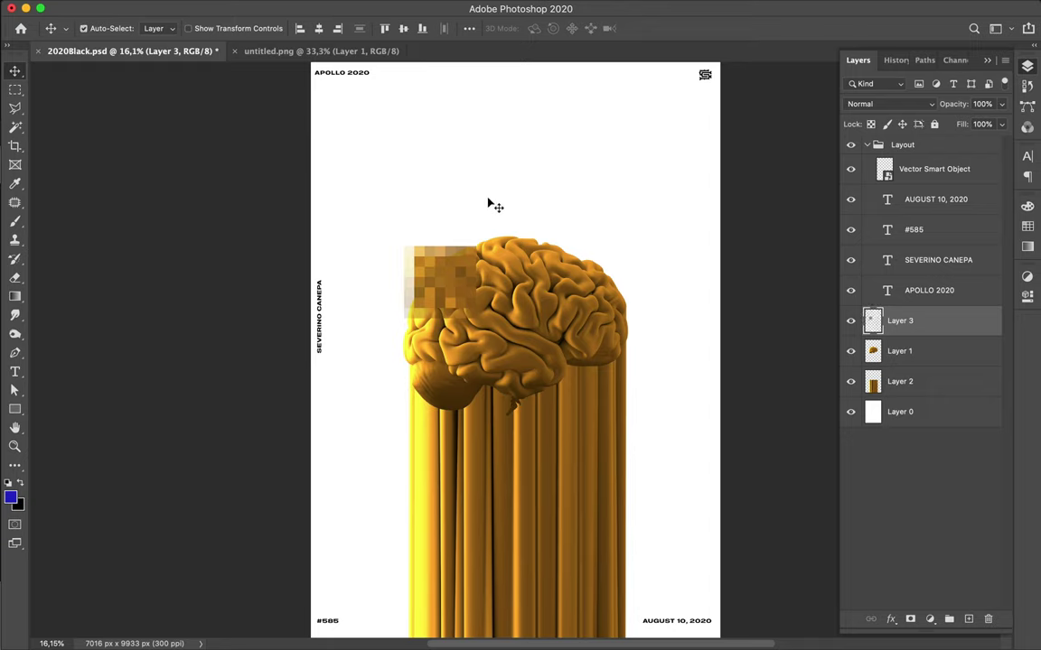
Shift the mosaic block on Layer 3 further up and left past the brain's edge
key("super+t")
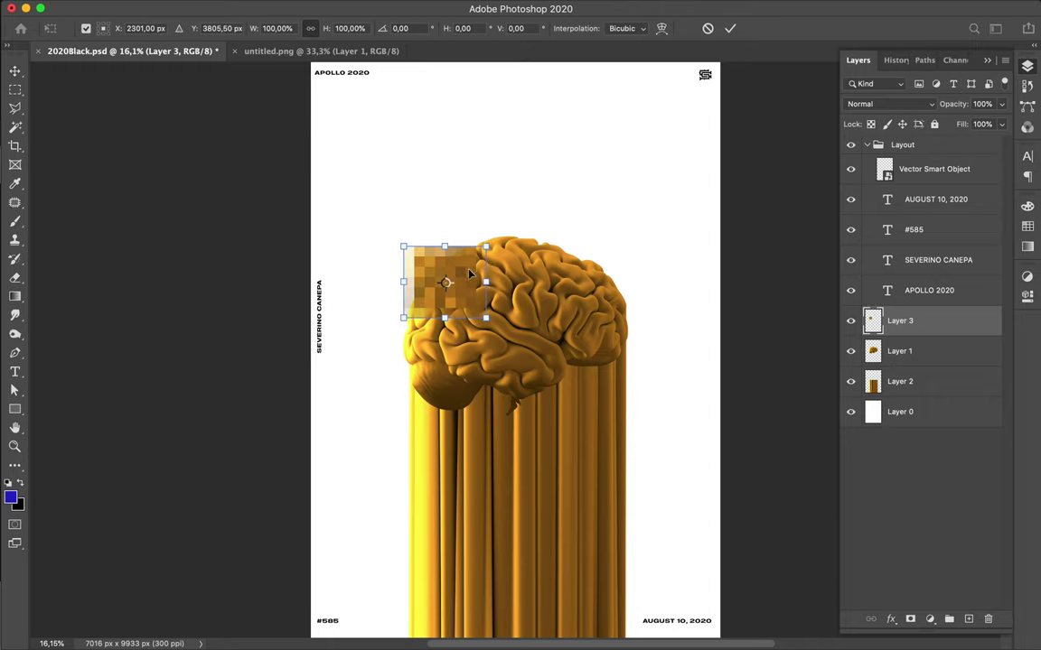
key("Return")
mouse_move(463, 280)
left_mouse_down()
mouse_move(452, 268)
mouse_move(460, 272)
left_mouse_up()
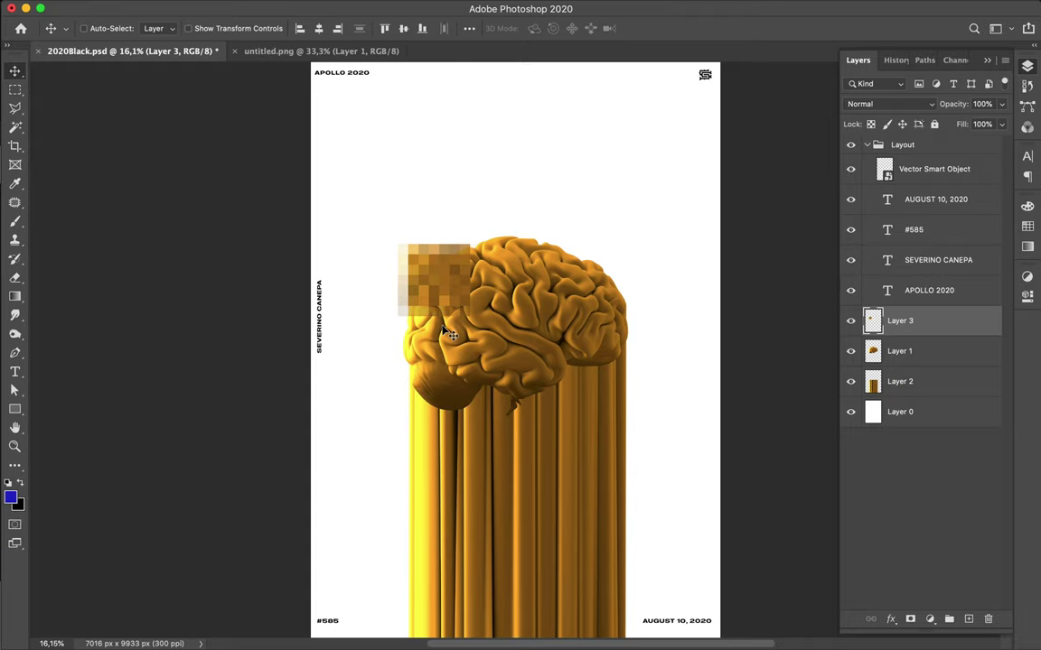
key("l")
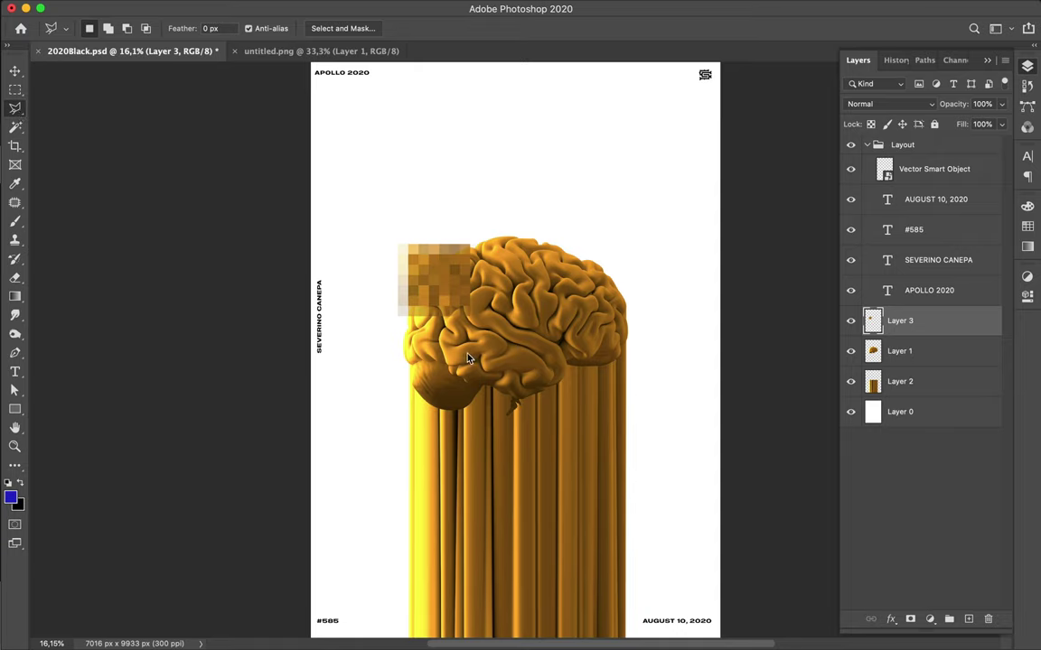
Draw a triangular Polygonal Lasso selection reaching up to the brain's top
left_click(435, 322)
left_click(502, 258)
left_click(475, 331)
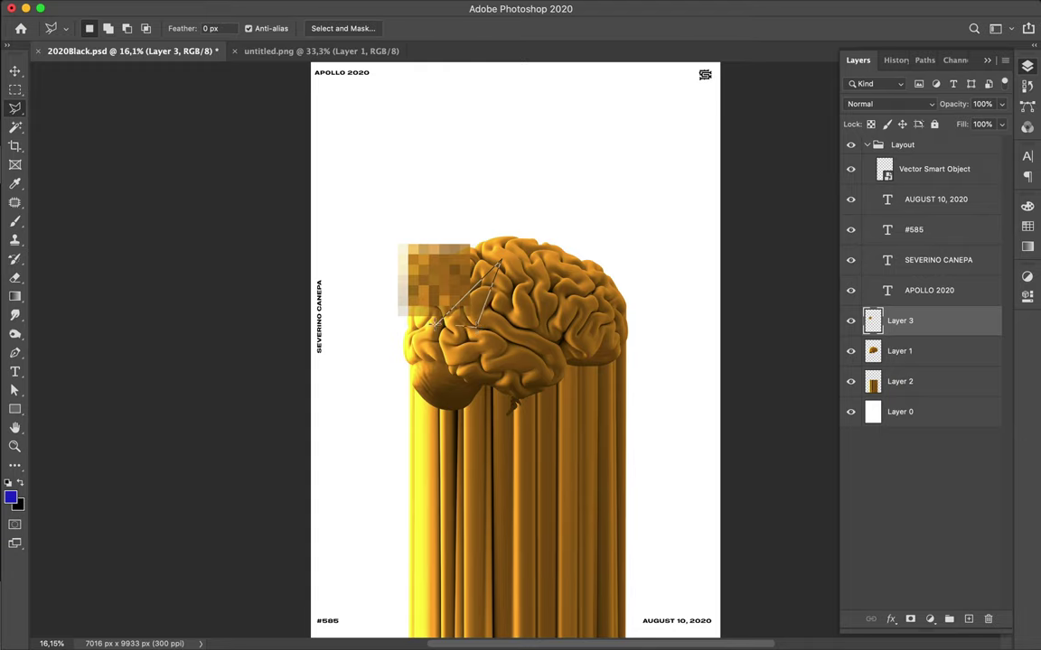
left_click(435, 327)
Copy the triangular sliver to Layer 4 and shift it out to the brain's right side
key("ctrl+j")
key("ctrl+z")
key("ctrl+j")
key("v")
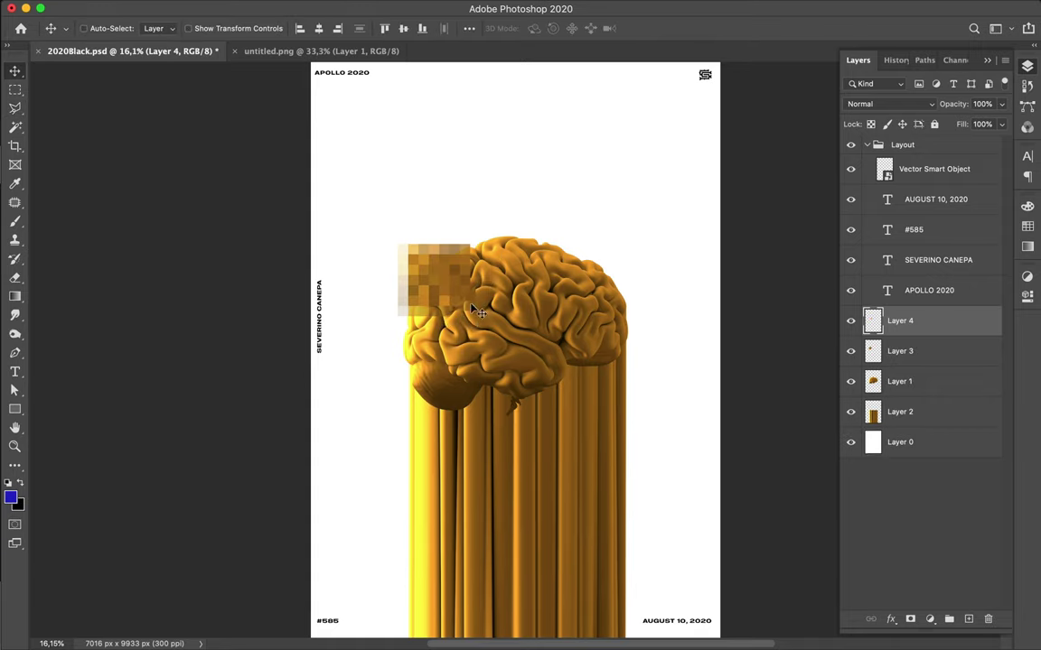
left_click_drag(471, 308, 631, 363)
key("ctrl+t")
key("Return")
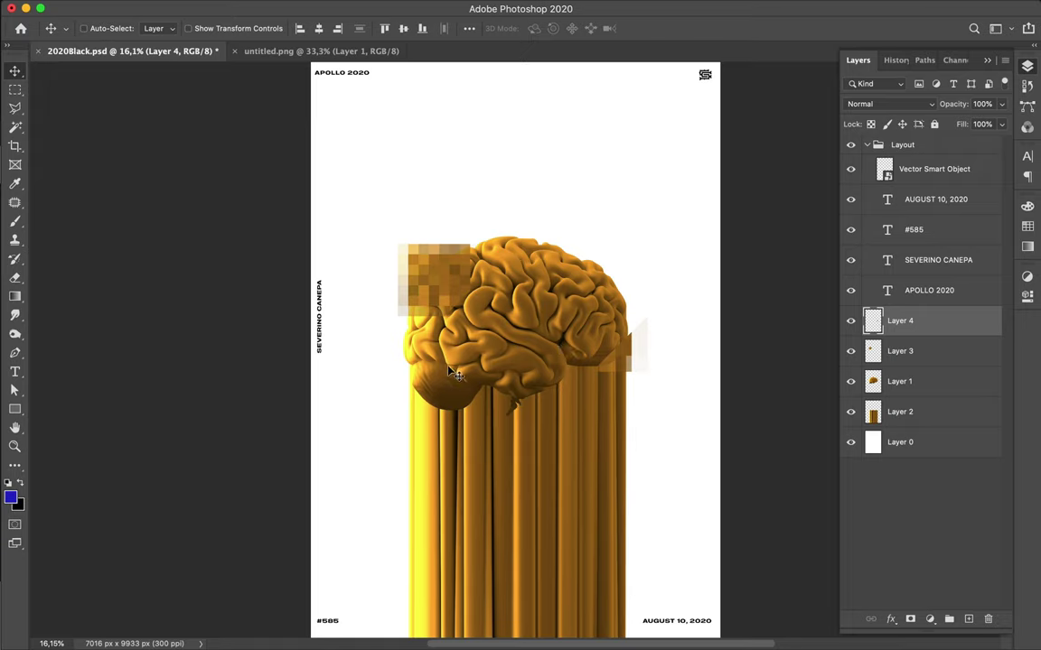
left_click(506, 360)
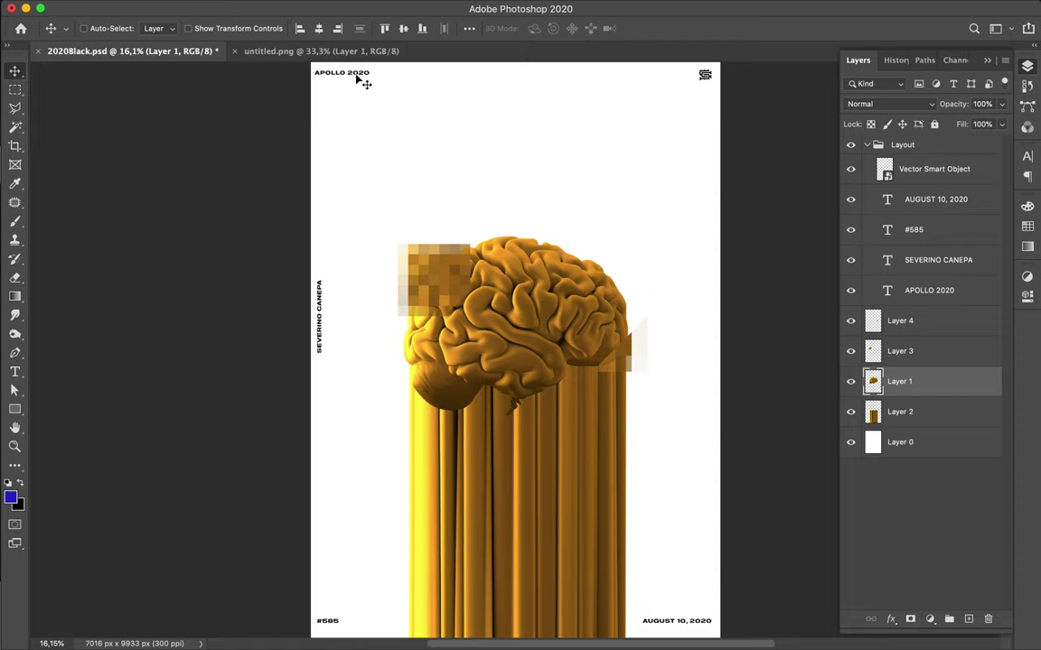
key("super")
left_click(317, 232, "super")
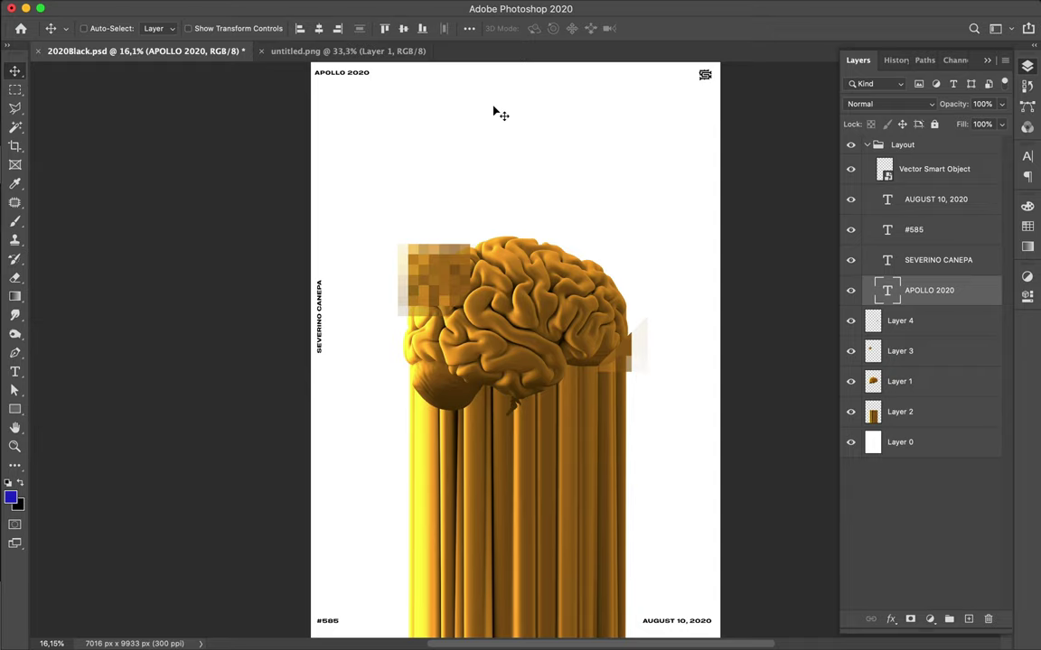
key("z")
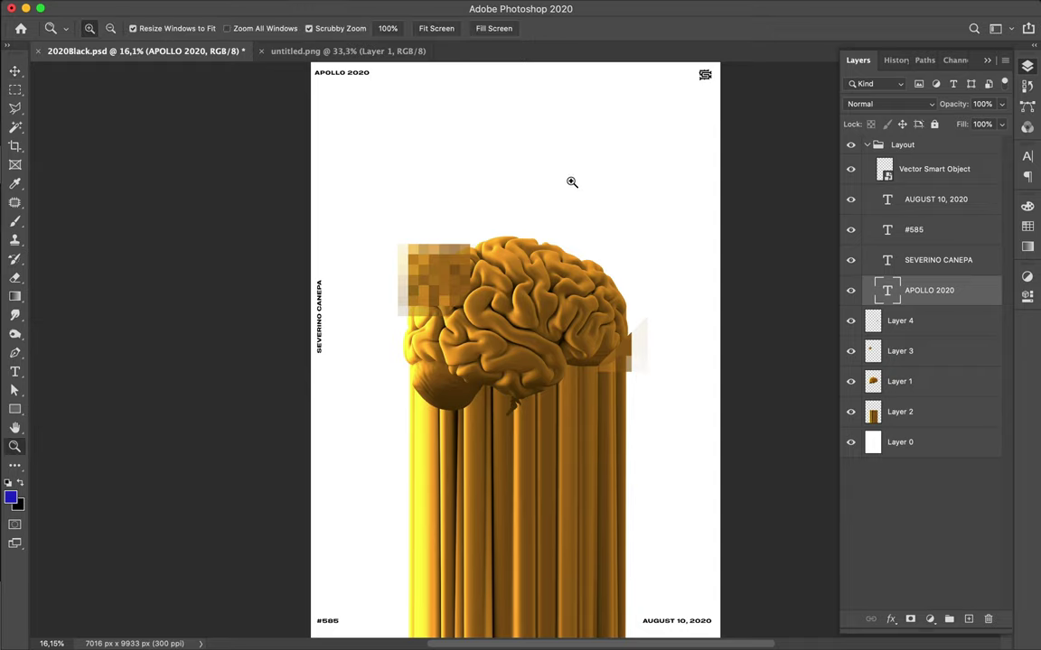
left_click_drag(572, 182, 602, 190)
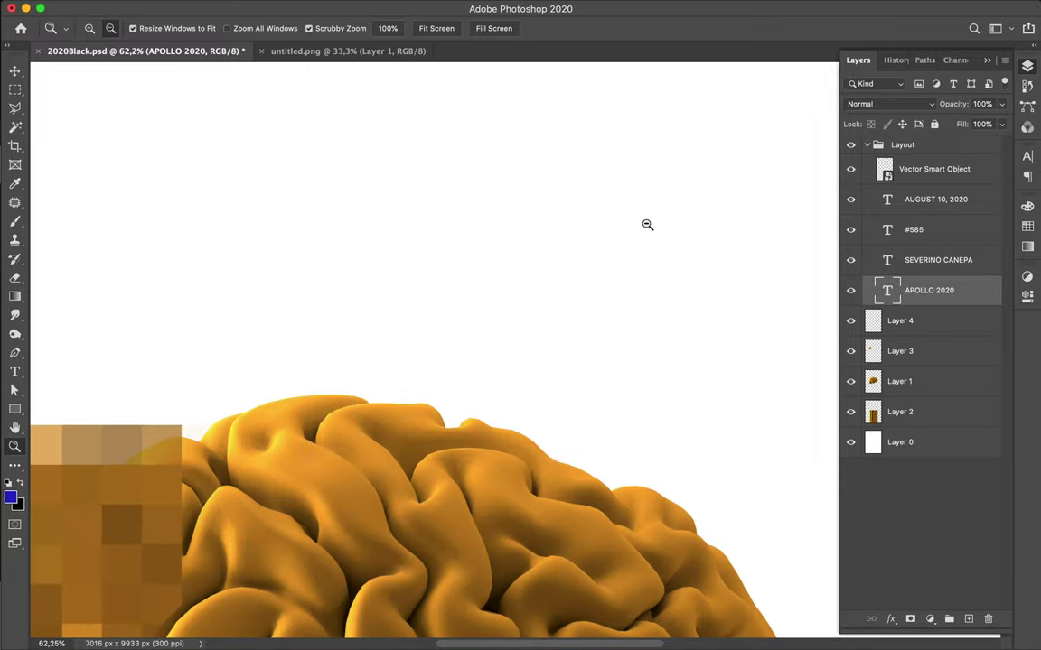
left_click_drag(646, 223, 655, 225)
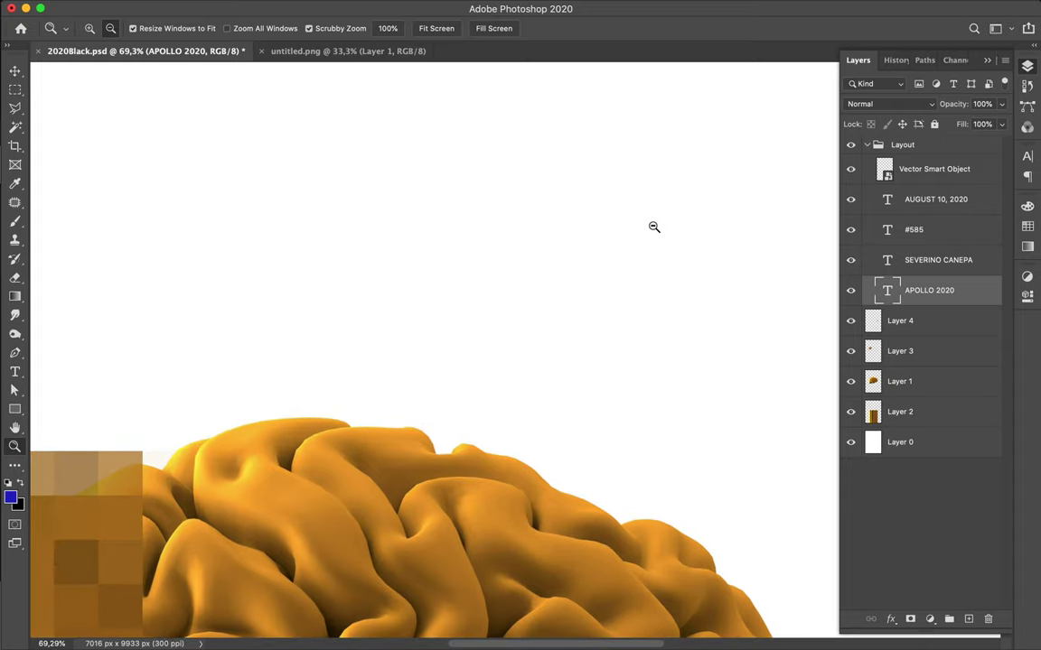
key("super+0")
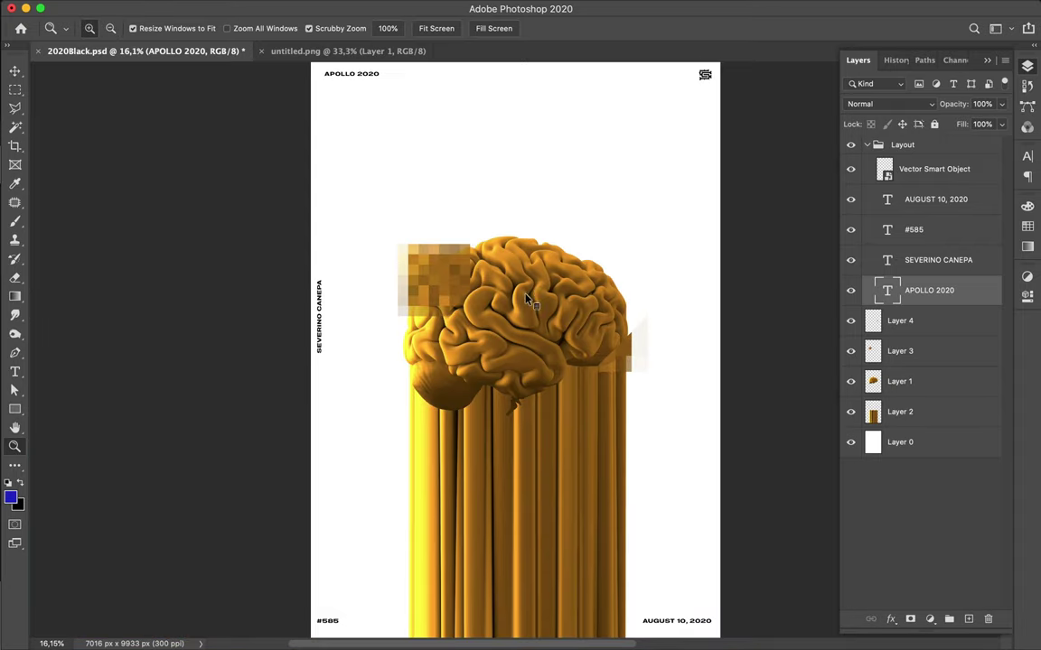
left_click(538, 299, "alt")
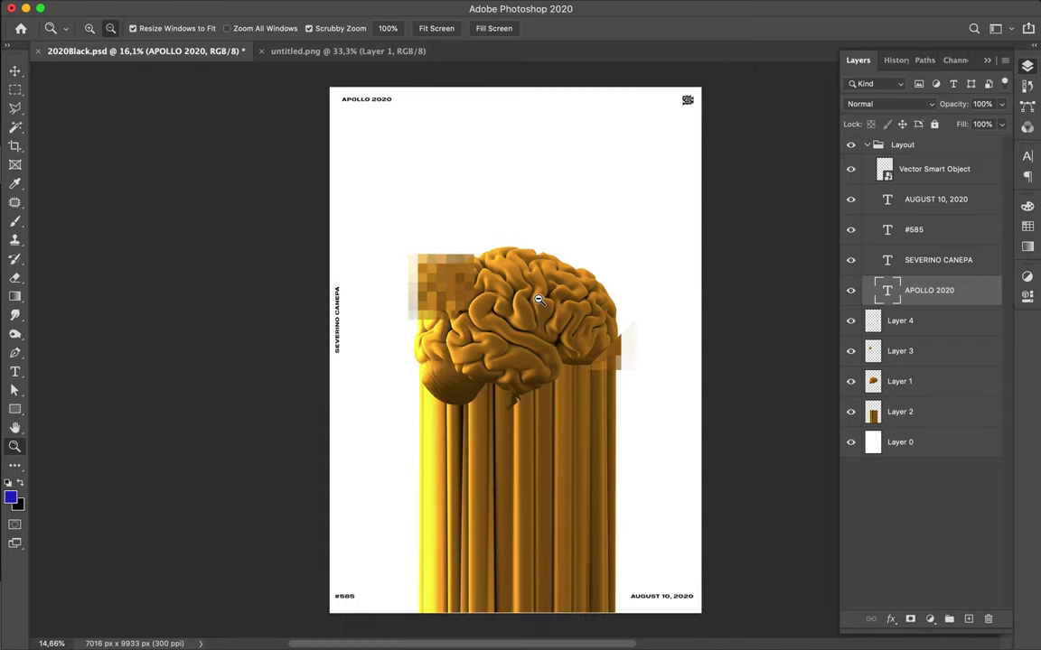
left_click(538, 299, "alt")
left_click(486, 271, "alt")
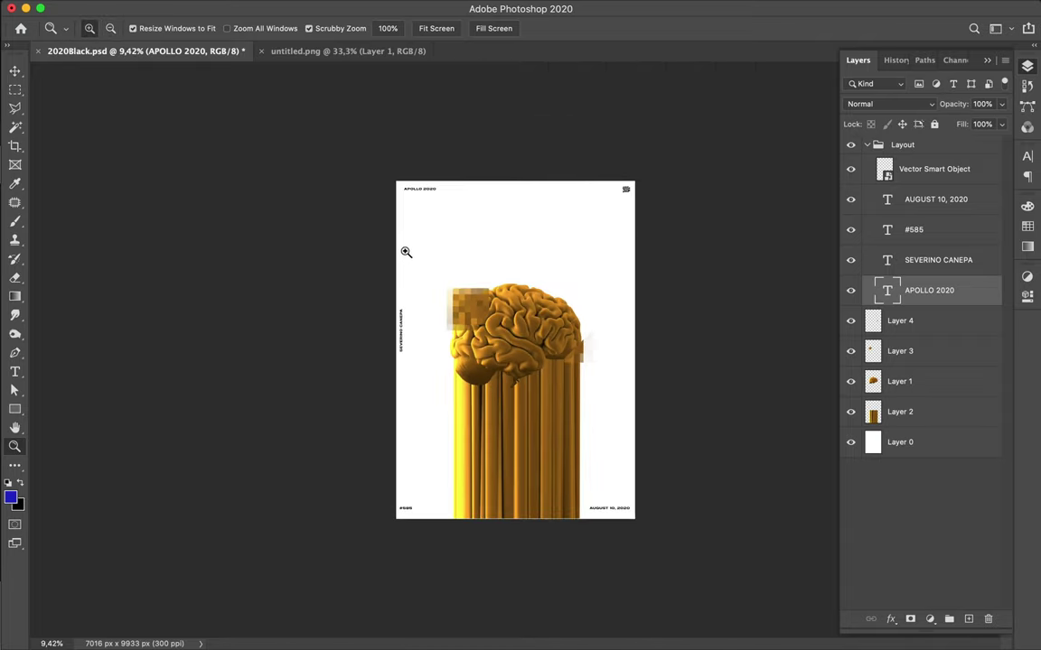
Draw a black rectangle covering the whole poster and move it below the brain and streaks
key("u")
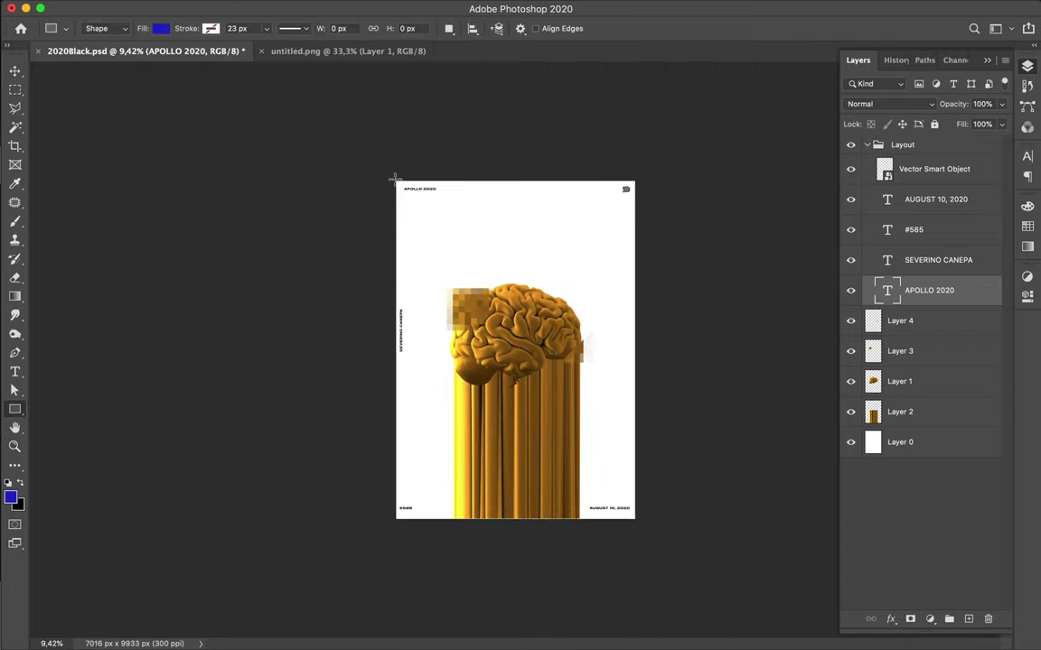
left_click(151, 31)
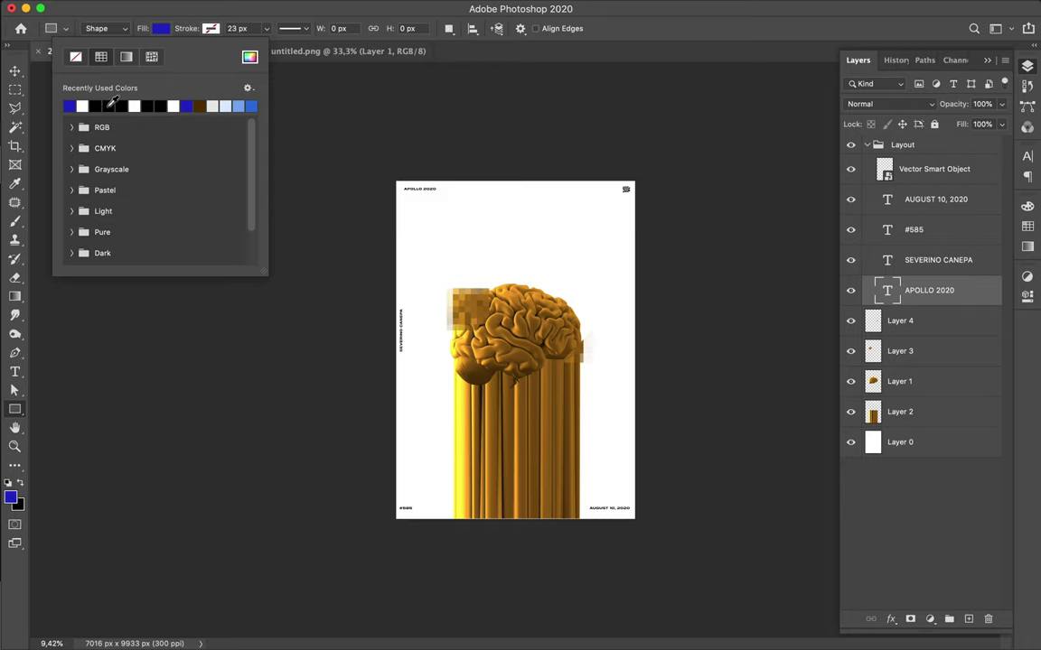
left_click(94, 106)
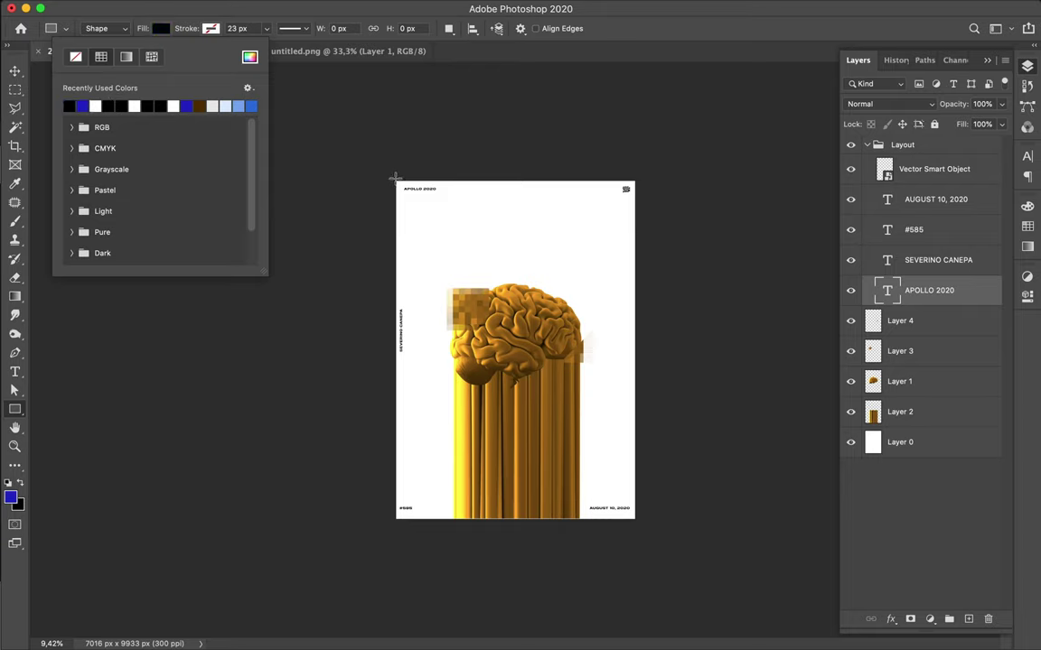
left_click_drag(395, 177, 639, 521)
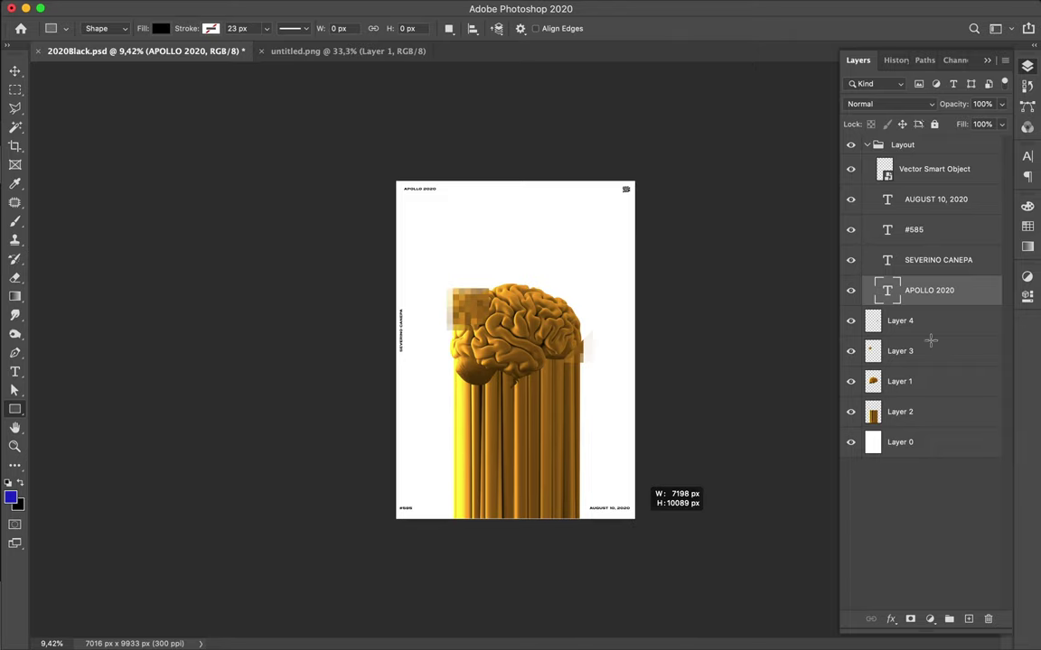
left_click(1027, 68)
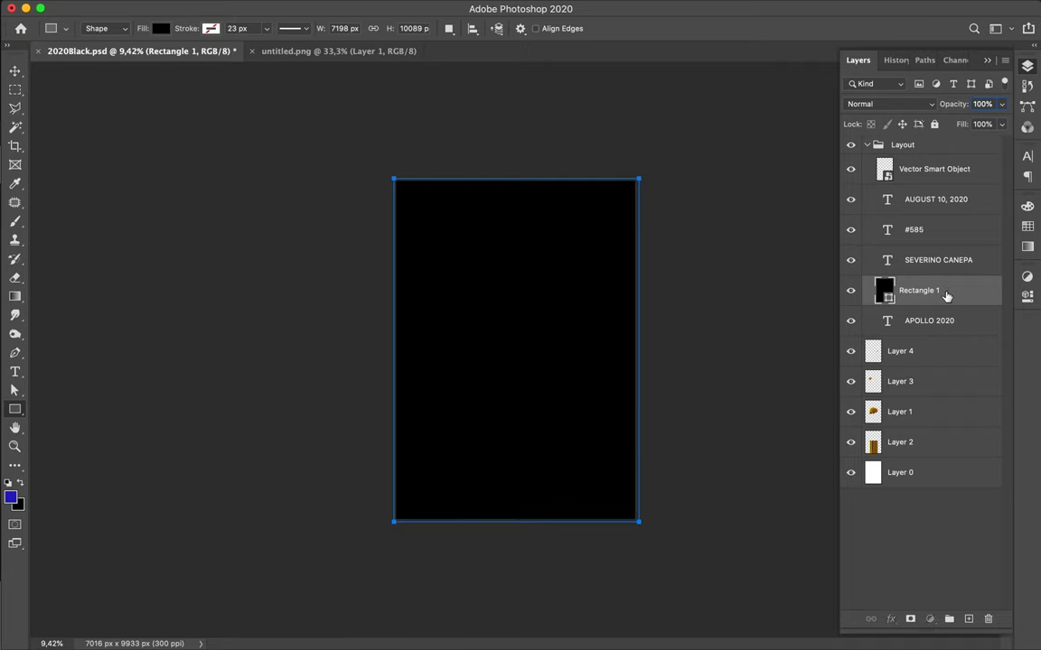
left_click_drag(947, 293, 952, 458)
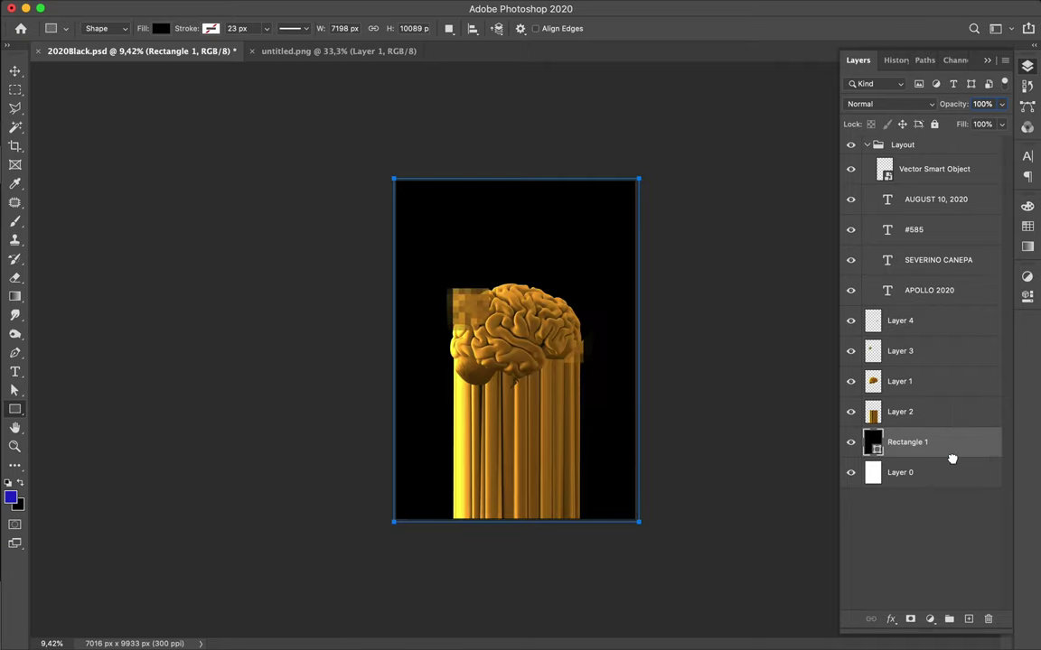
Delete the black Rectangle 1 layer so the poster turns white again
key("v")
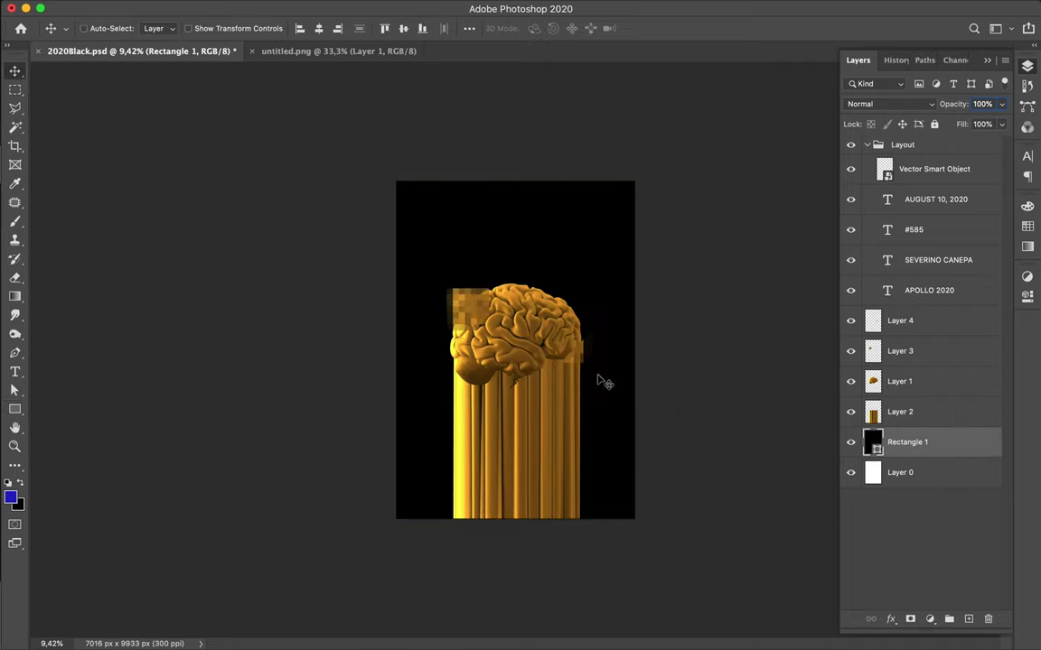
key("super+equal")
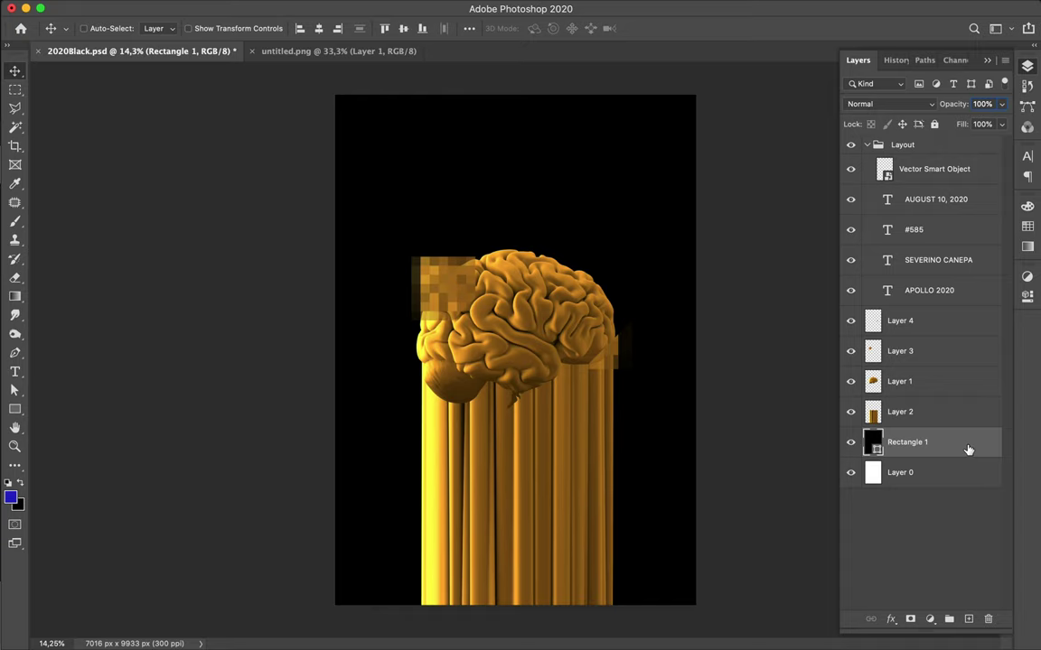
key("BackSpace")
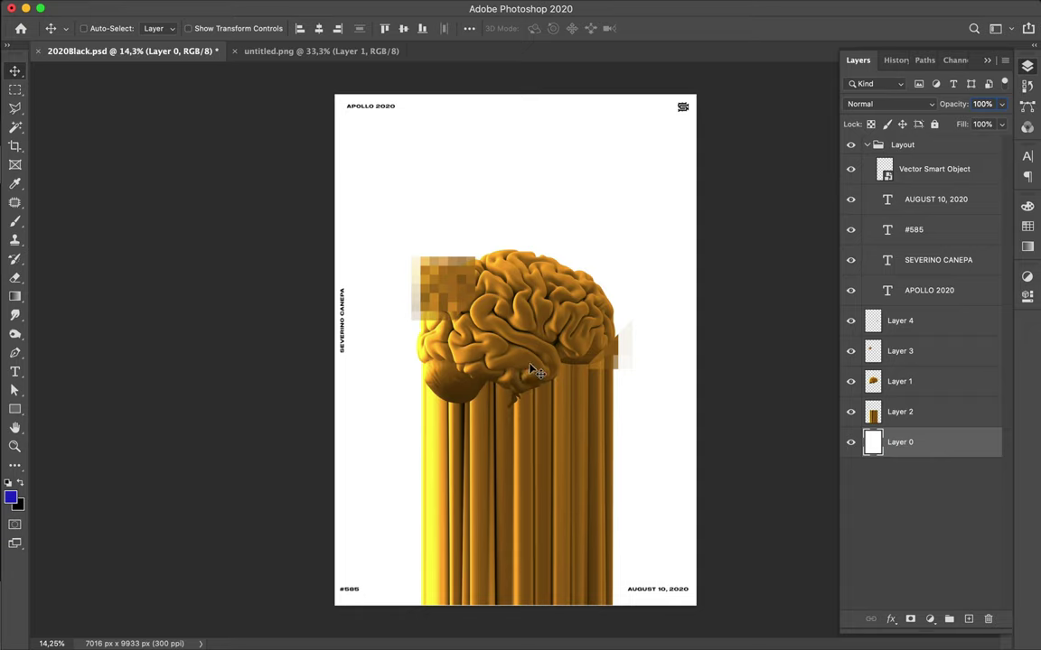
Duplicate Layer 2's gold column and apply the Mosaic filter to the copy for blocky bands
left_click(537, 478, "super")
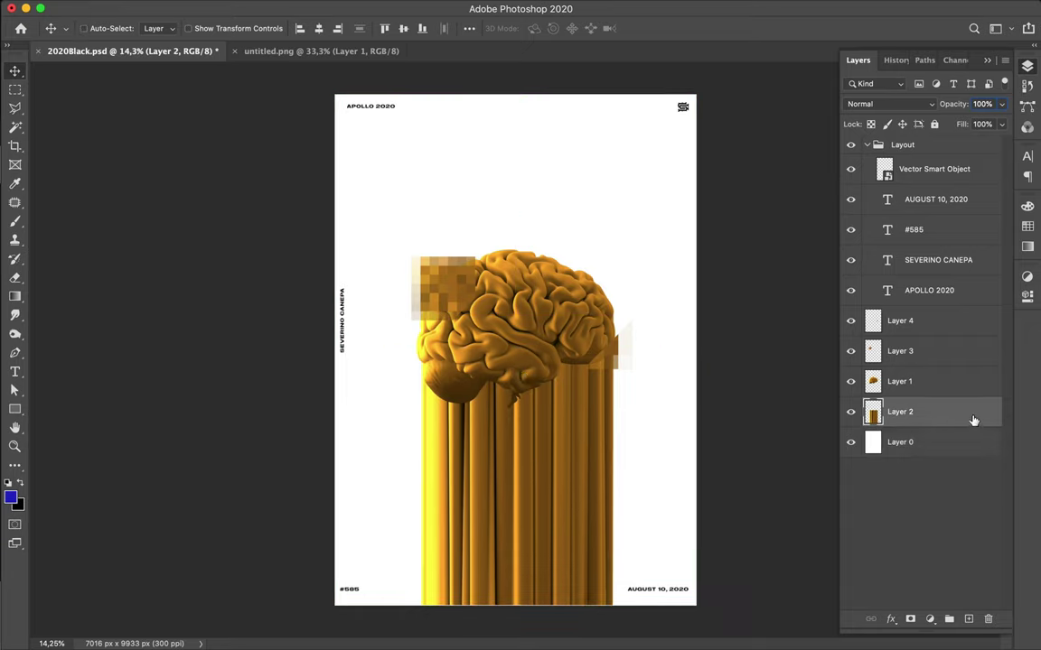
key("super+j")
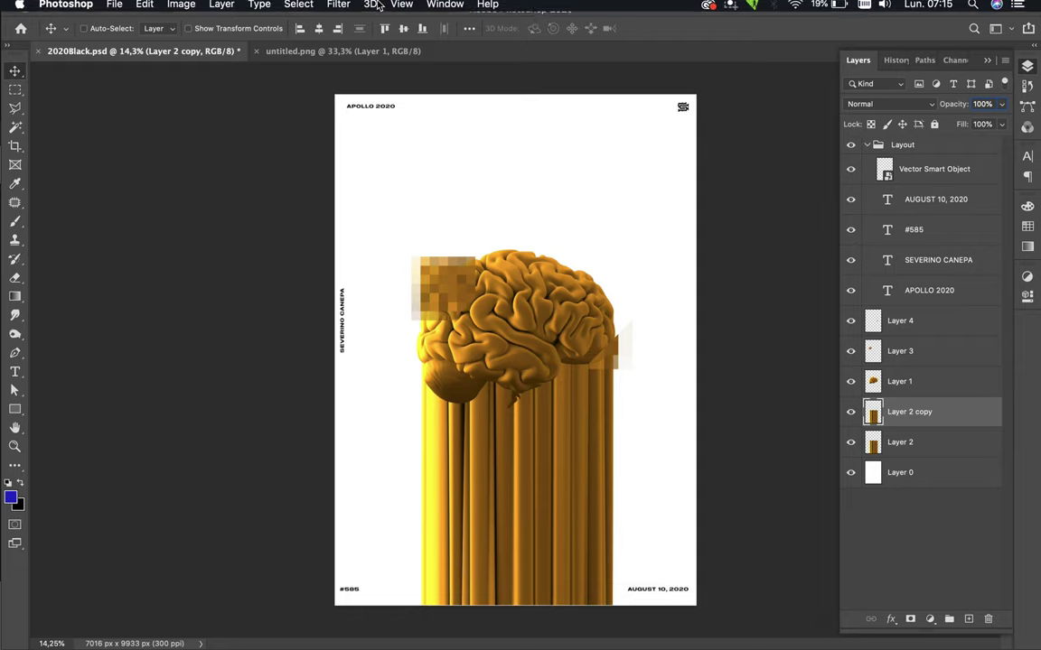
left_click(337, 7)
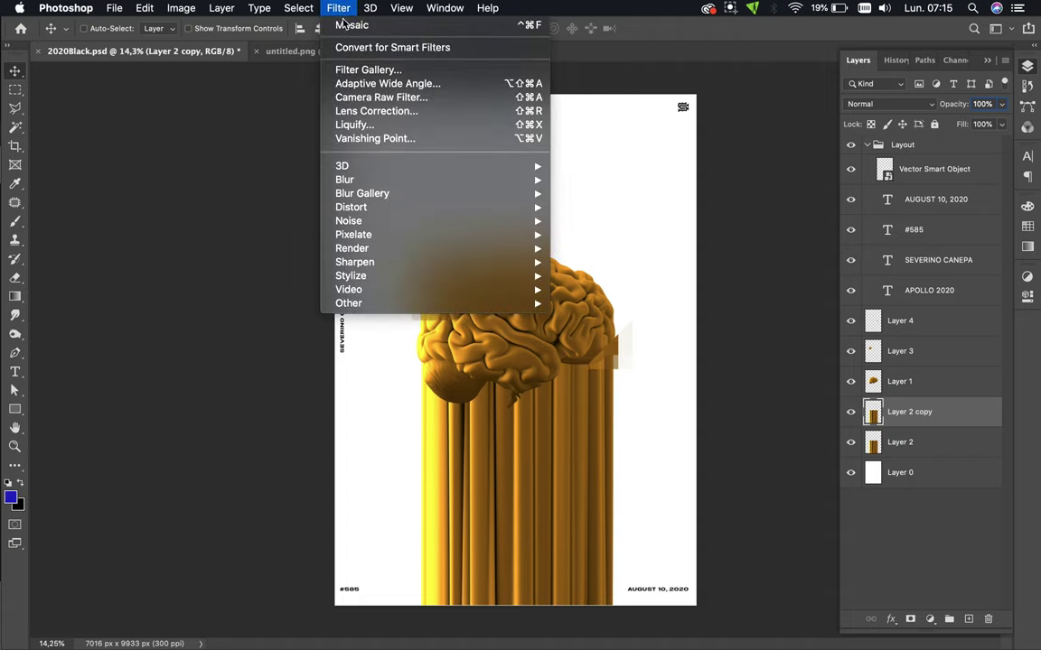
left_click(343, 28)
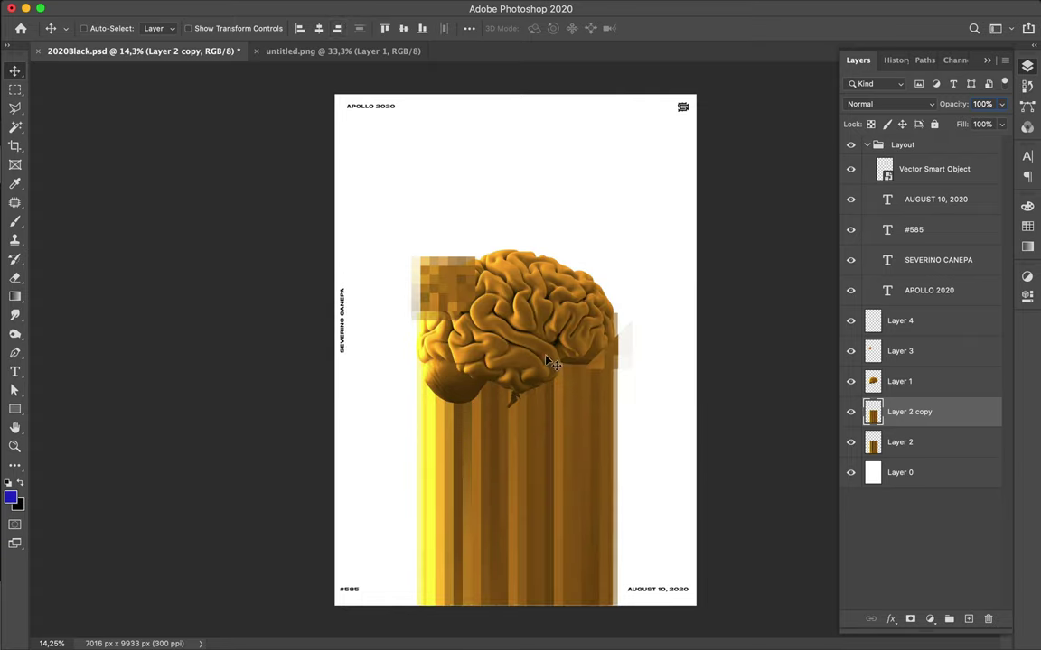
Cut a tall block from the mosaic column's left edge onto Layer 5, placed beneath the gold column layers
key("m")
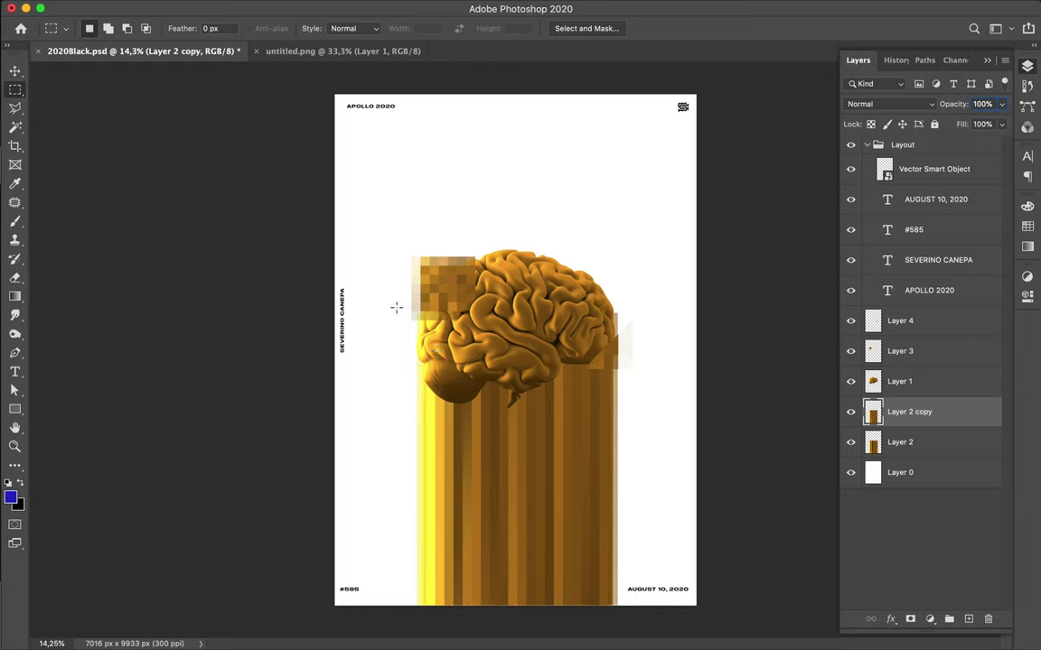
left_click_drag(396, 308, 461, 461)
key("Delete")
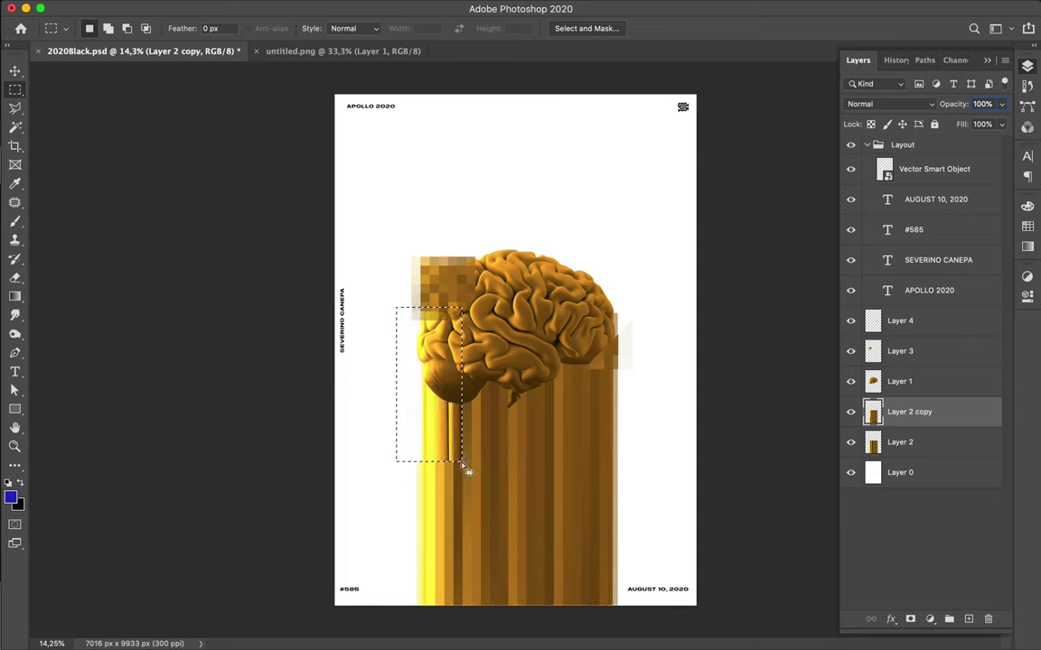
key("ctrl+j")
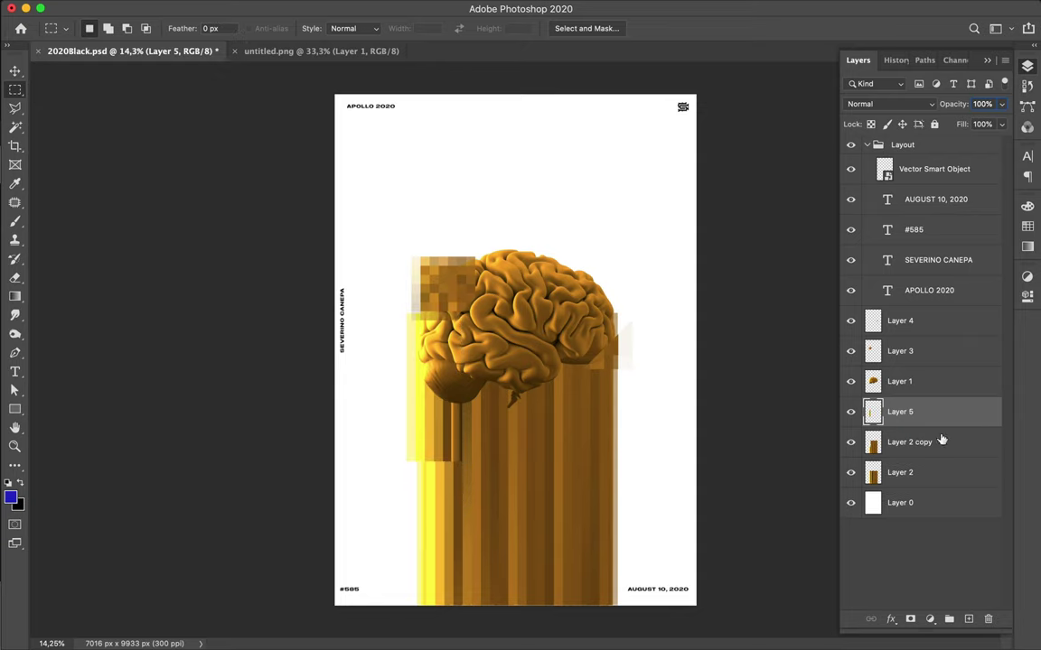
left_click_drag(925, 462, 924, 479)
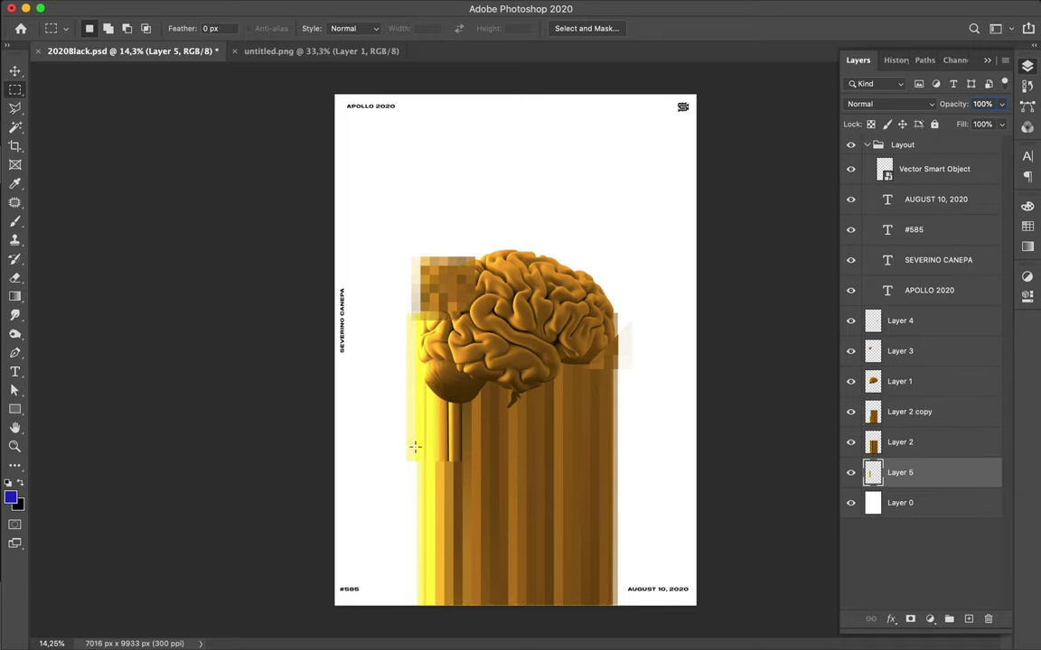
key("v")
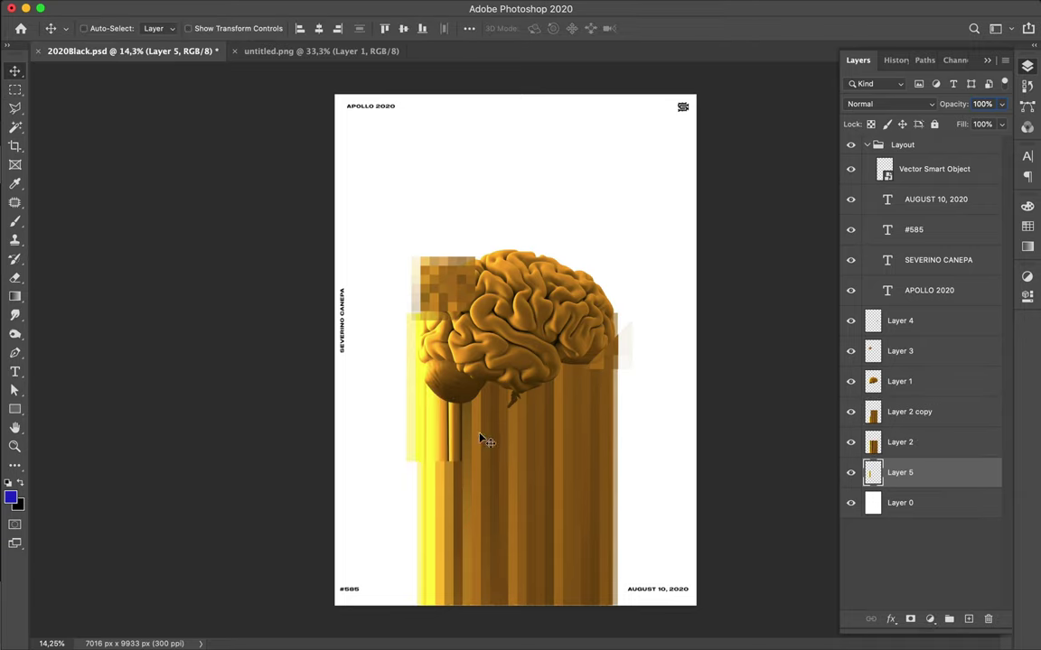
Lift a small mid-column mosaic block onto Layer 6 and move it up beside the brain's top right
left_click(488, 440)
key("m")
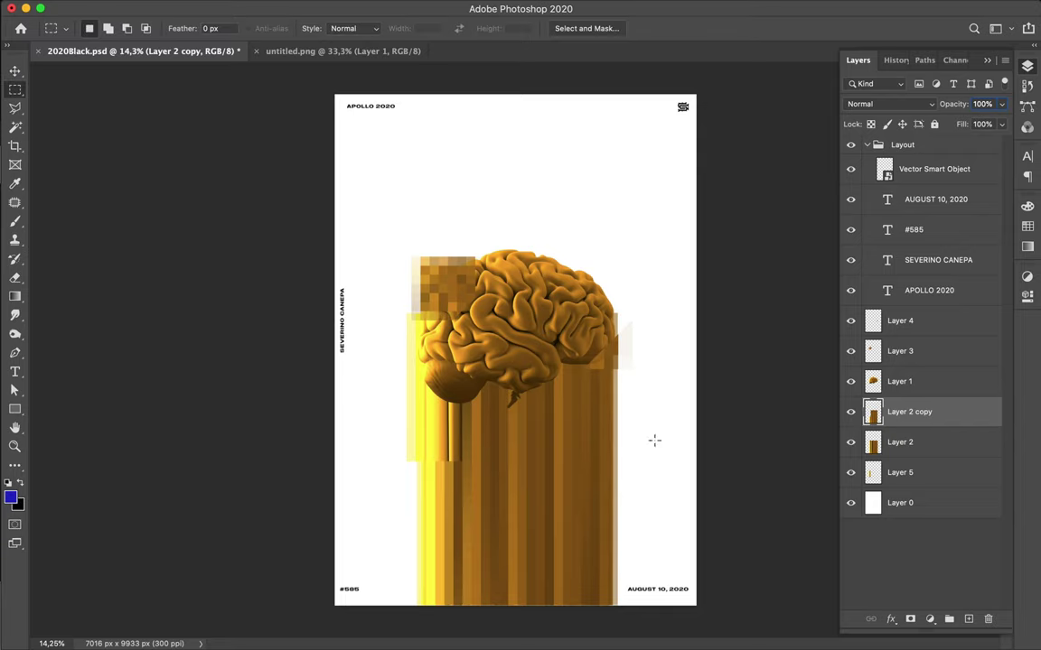
left_click_drag(515, 438, 562, 482)
key("super+Left")
key("super+Left")
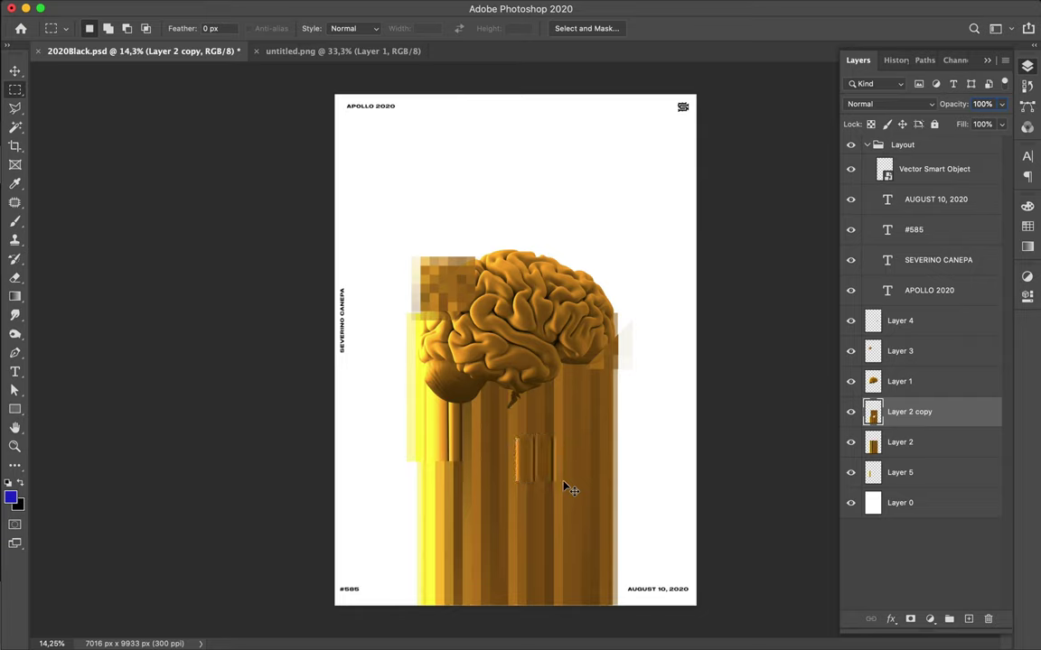
key("super+j")
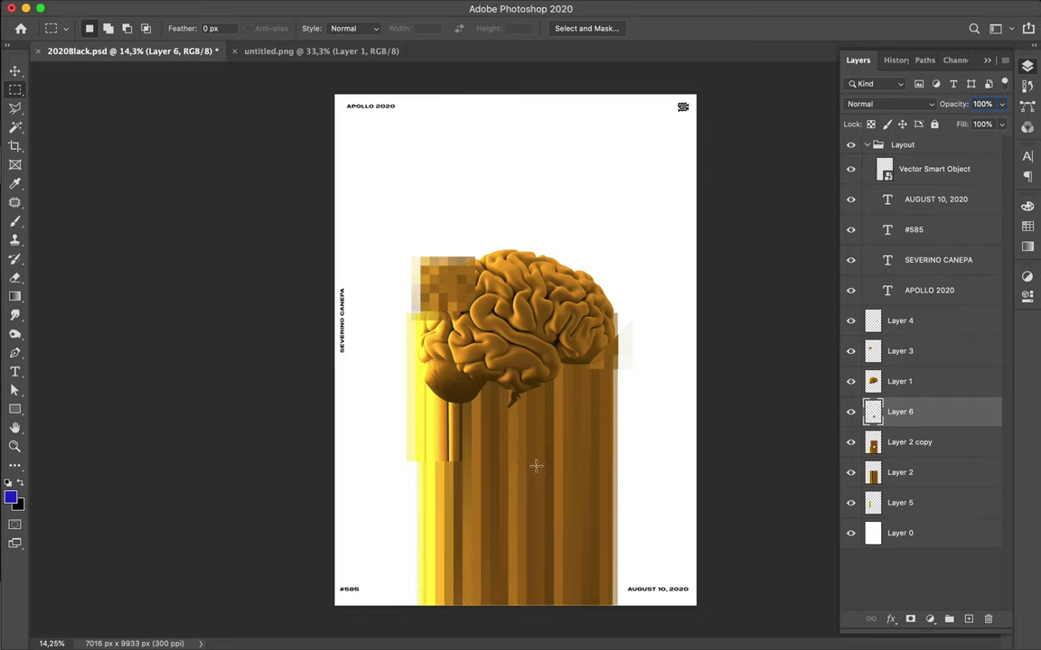
key("v")
left_click_drag(553, 379, 571, 286)
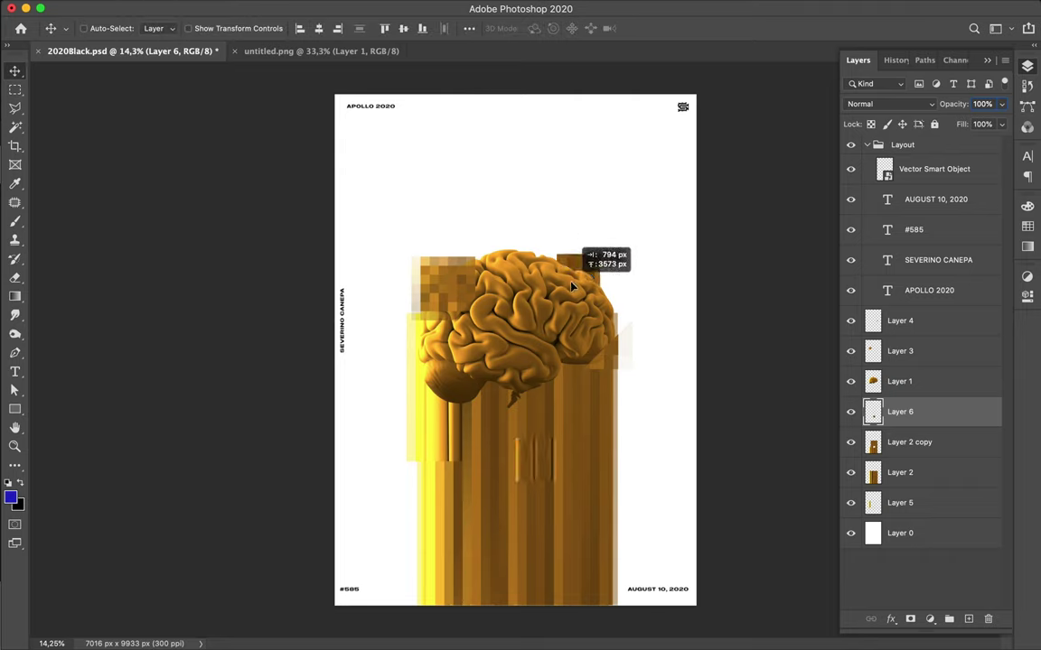
left_click_drag(566, 406, 562, 408)
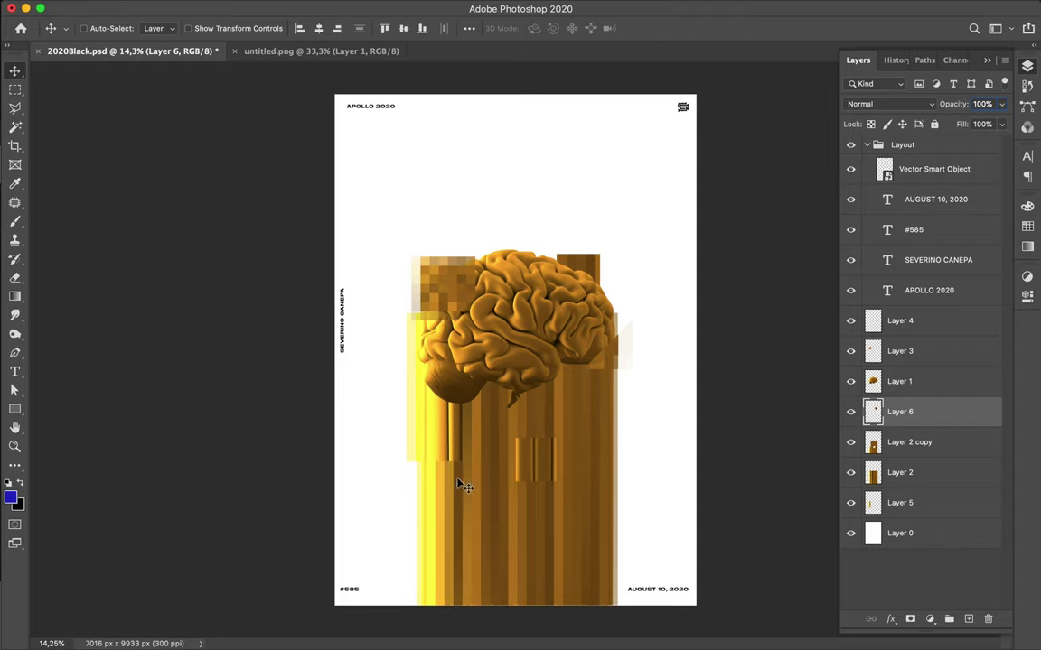
Nudge the mosaic column copy sideways and place it beneath the original gold column
left_click(492, 447, "super")
key("BackSpace")
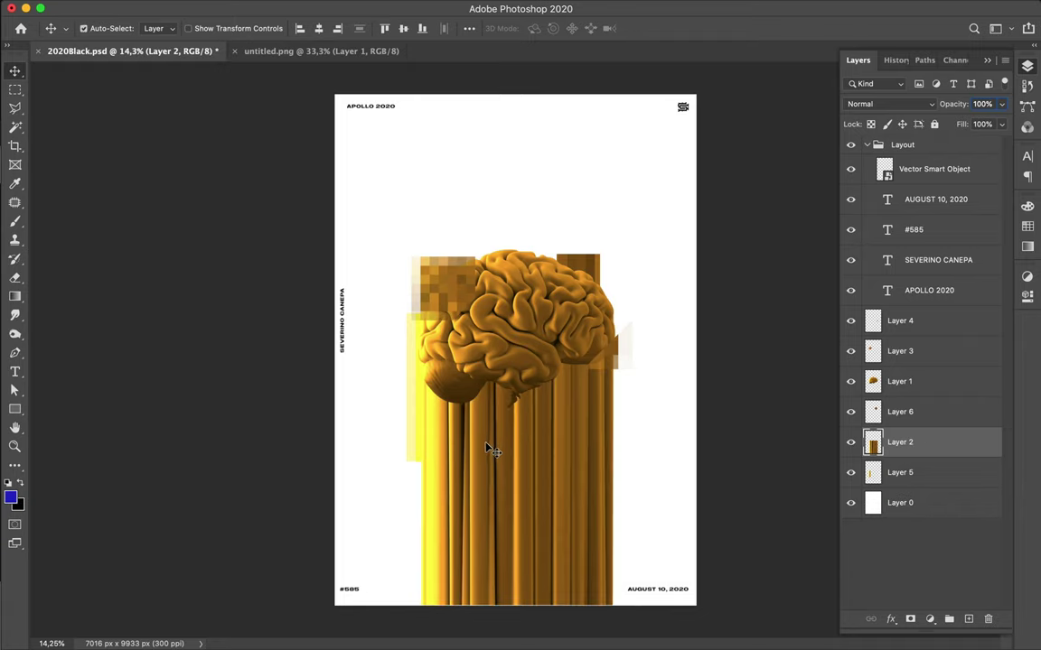
key("super+j")
left_click_drag(488, 447, 550, 448)
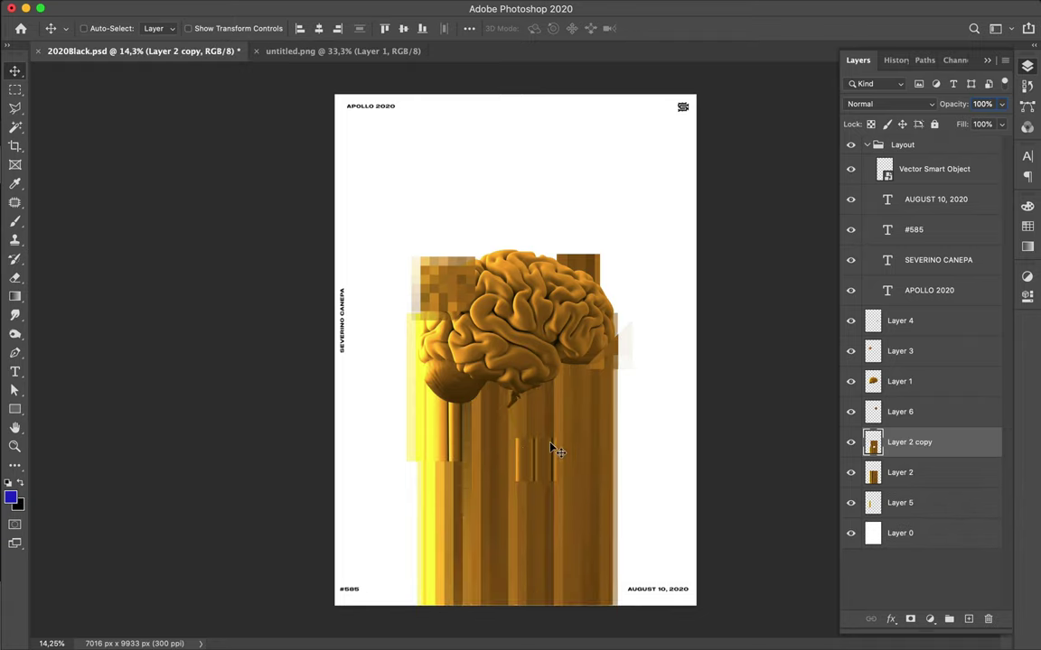
key("m")
key("v")
left_click_drag(916, 441, 913, 482)
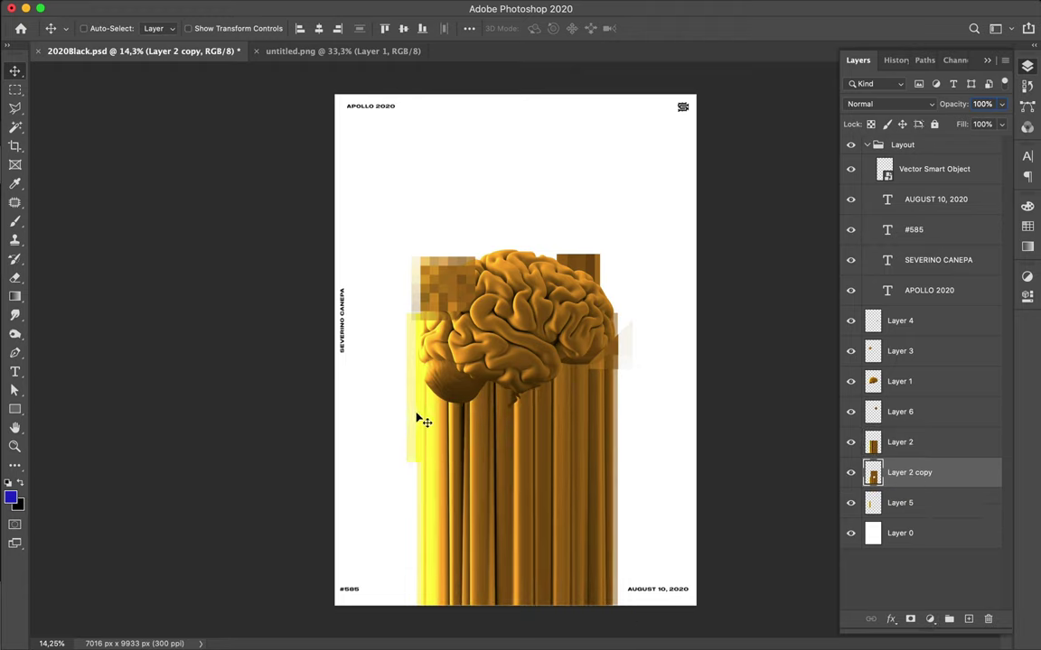
Slide the yellow Layer 5 strip down along the gold column's left edge
left_click_drag(413, 421, 416, 505)
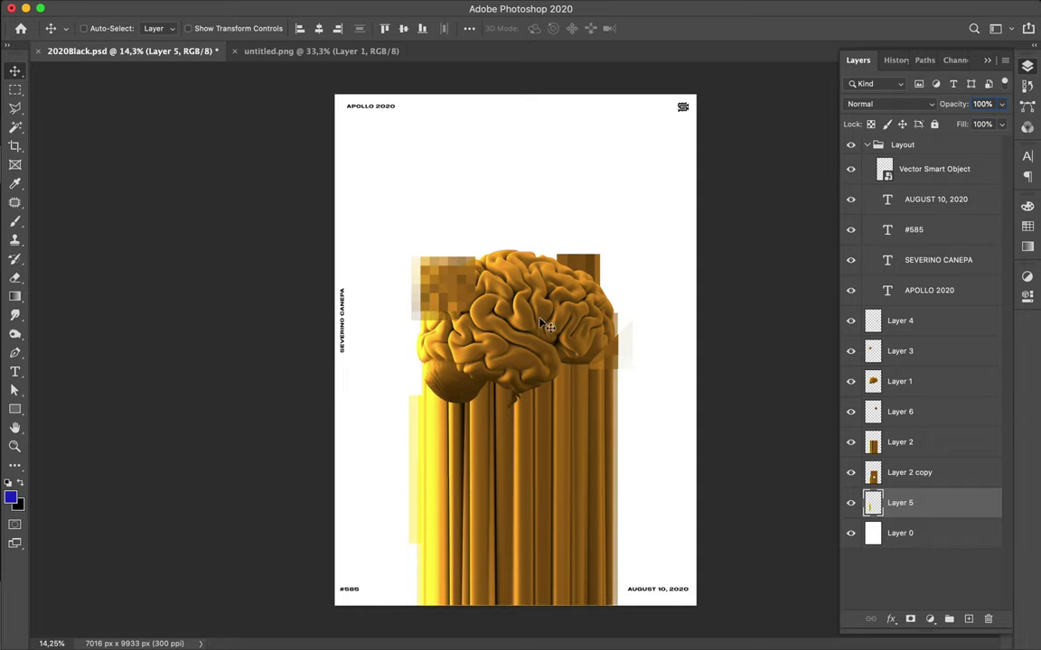
left_click(528, 293)
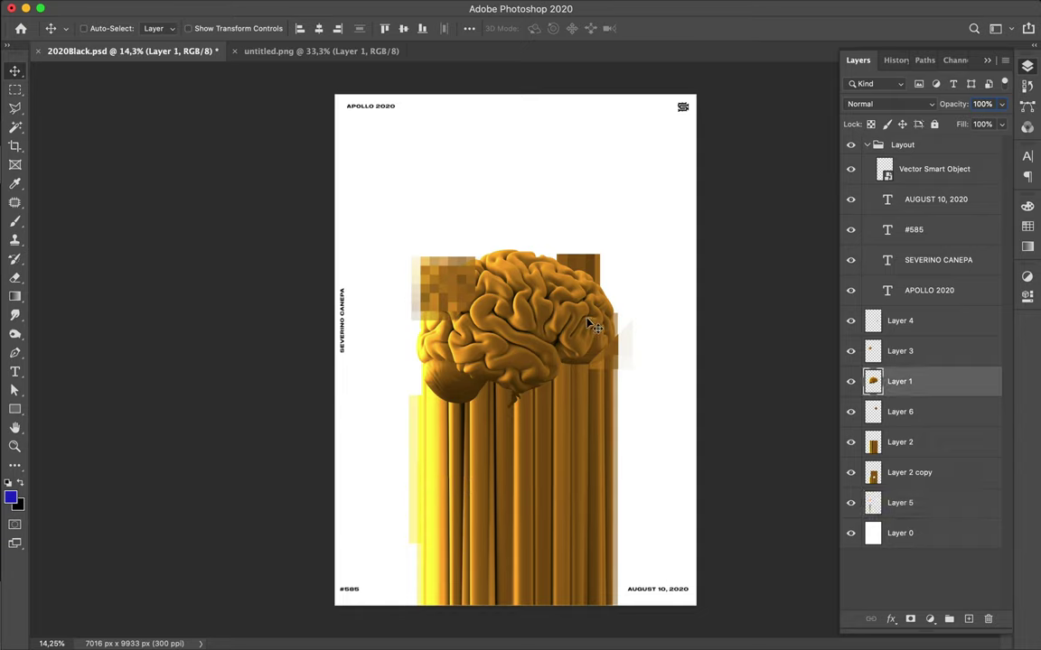
key("l")
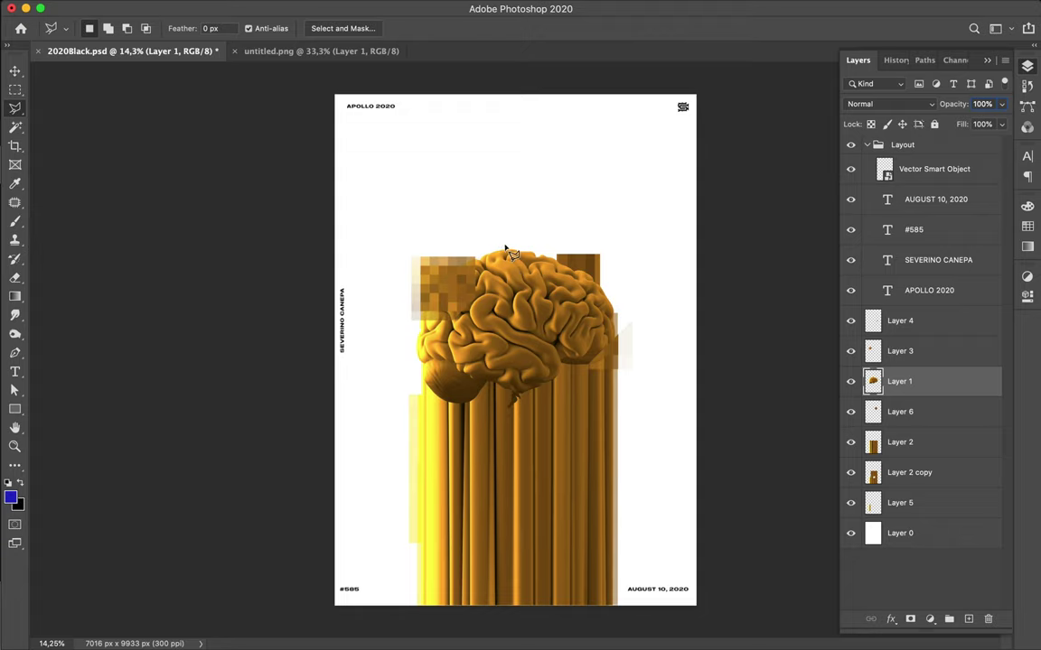
Outline the brain's top-right side with the Polygonal Lasso
left_click(461, 373)
left_click(504, 246)
key("Escape")
left_click(501, 244)
left_click(626, 367)
left_click(629, 270)
left_click(575, 223)
left_click(502, 242)
Copy the outlined piece to Layer 7, put it below the mosaic copy, and offset it up-right
key("super+d")
key("alt+shift+super+n")
left_click_drag(934, 390, 934, 525)
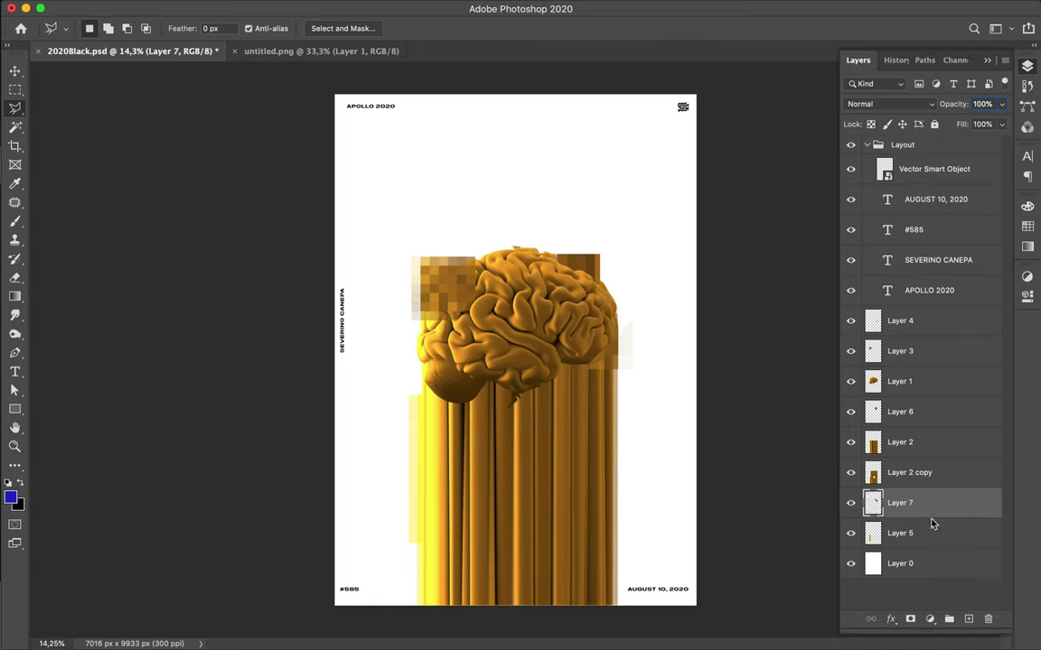
key("v")
left_click_drag(611, 301, 631, 286)
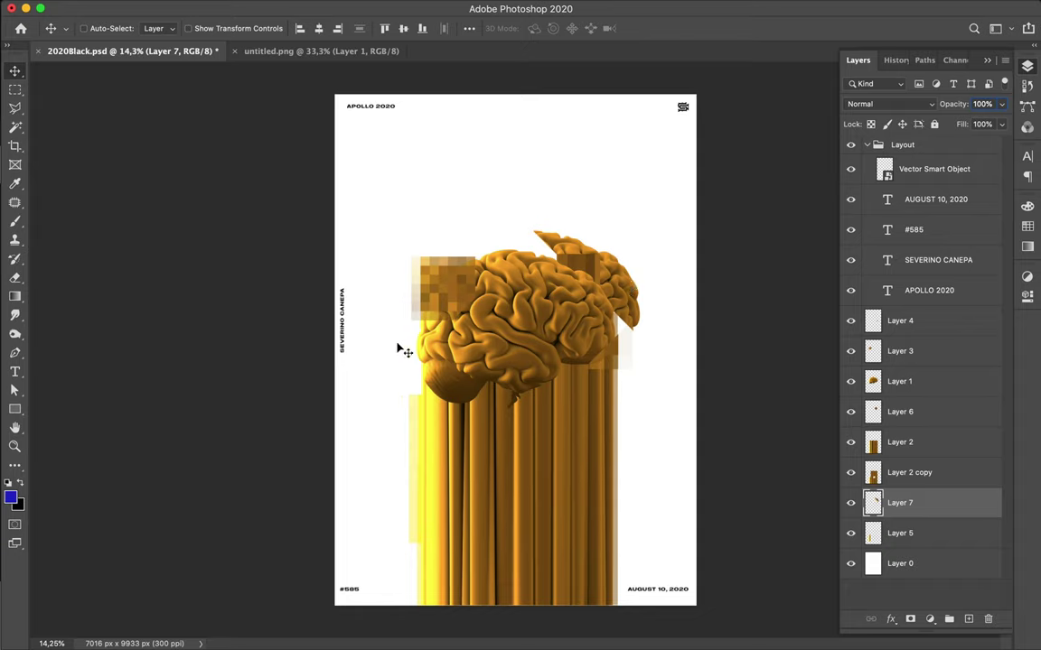
Outline the brain's lower-left lobe and copy it onto new Layer 8
left_click(456, 349)
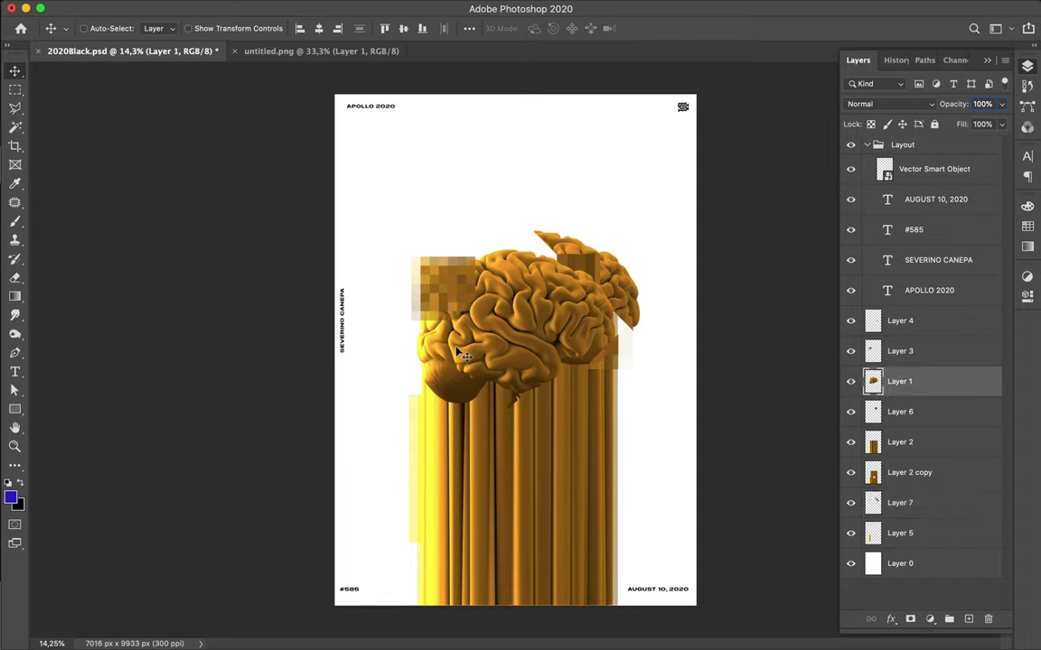
key("l")
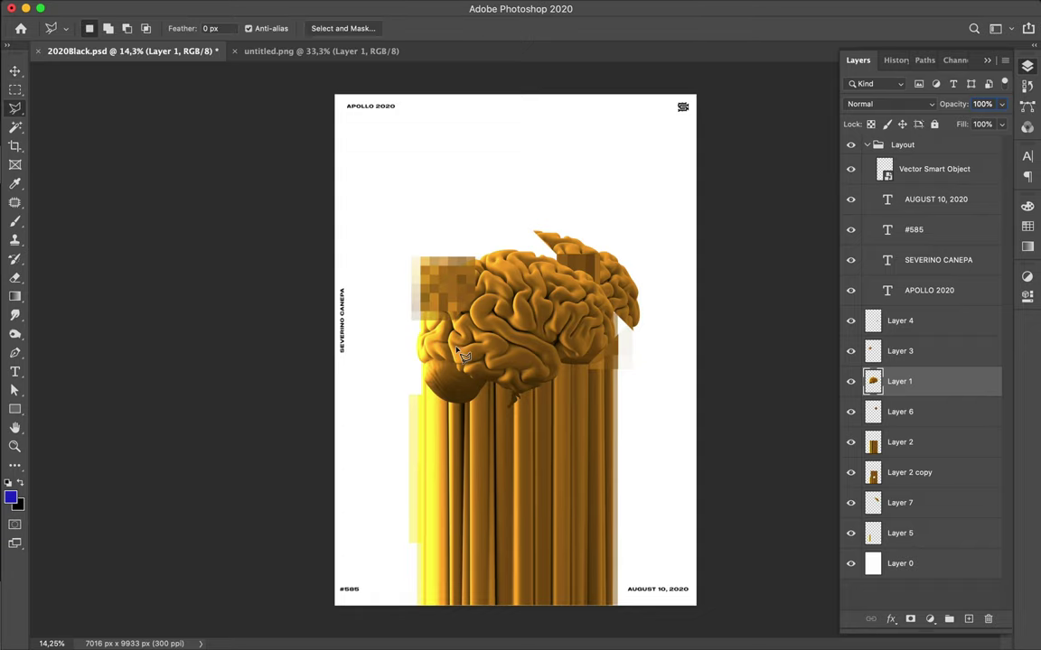
left_click(404, 277)
left_click(498, 391)
left_click(467, 422)
left_click(374, 356)
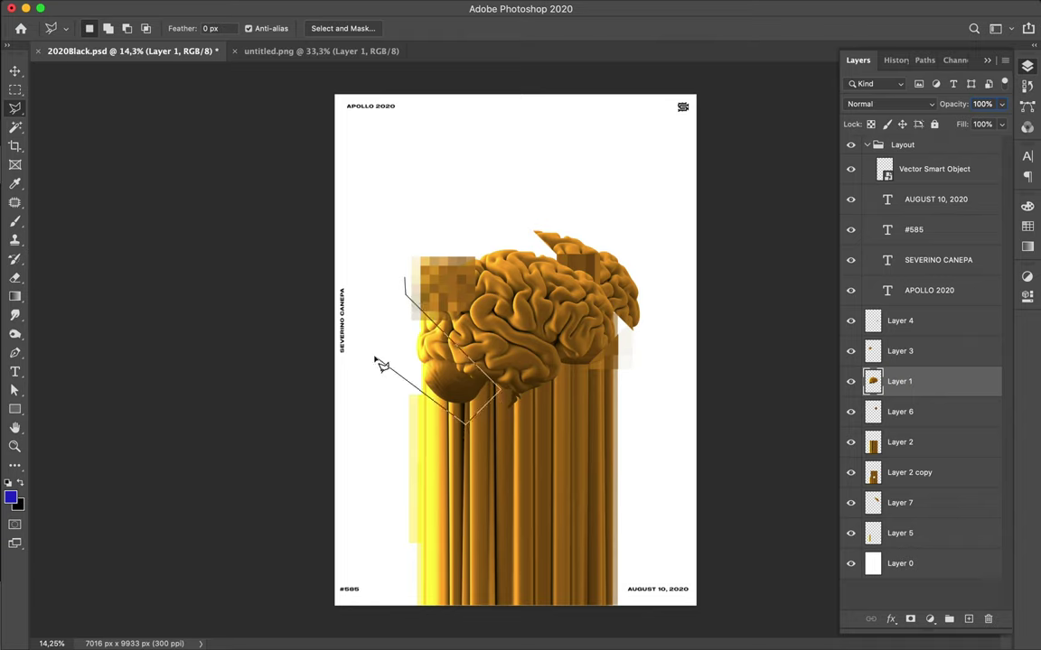
left_click(405, 278)
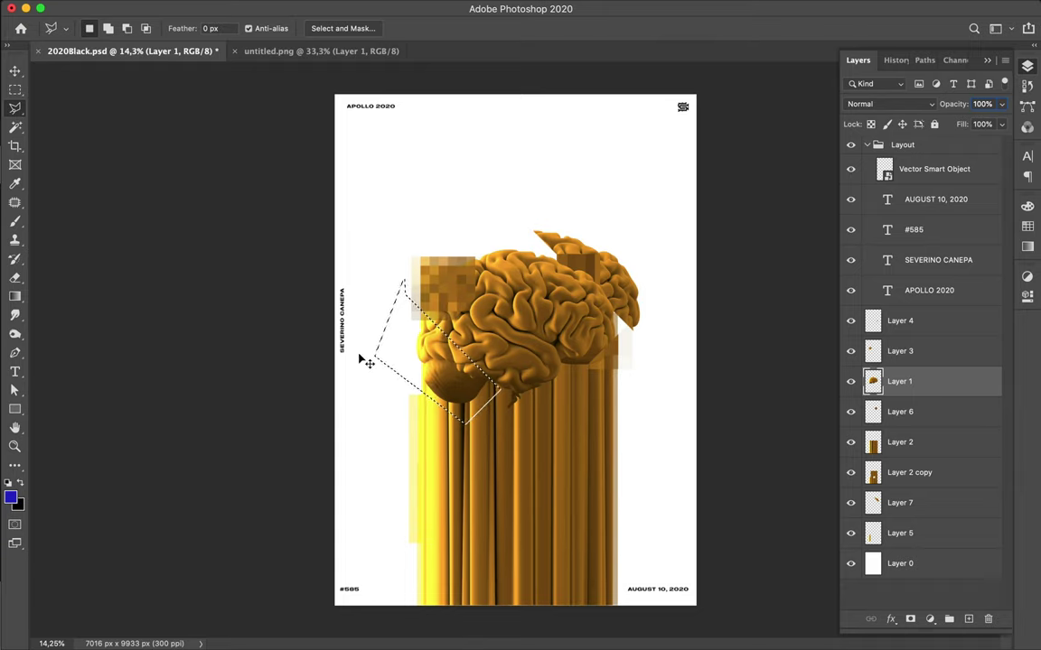
key("super+d")
key("super+j")
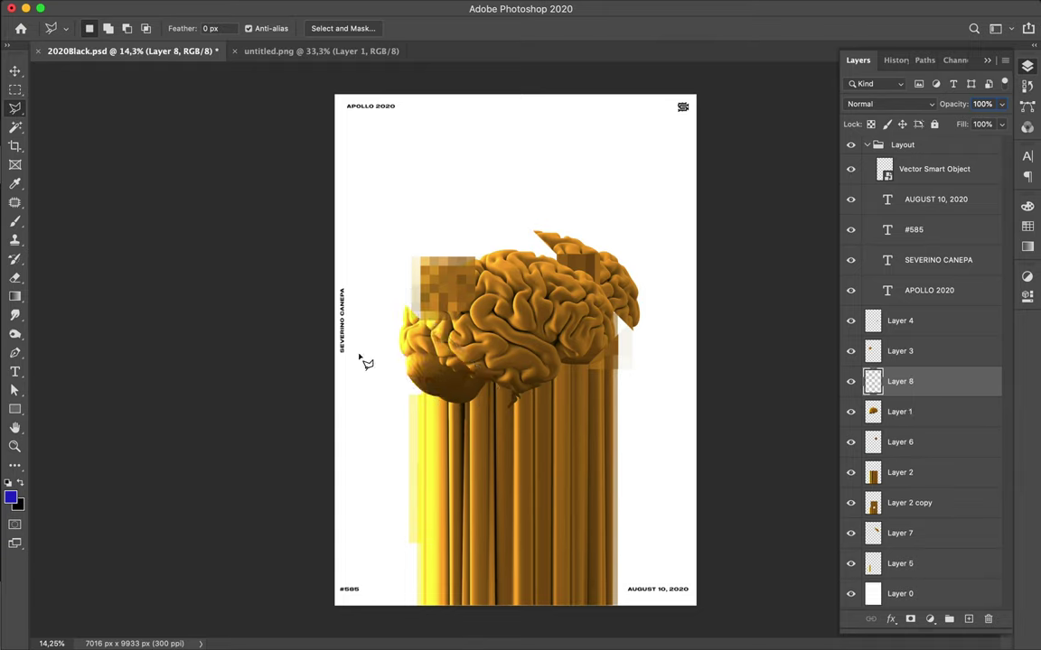
Shift the lobe copy down-right, scale it to 120%, and nudge it slightly right
key("v")
left_click_drag(400, 369, 425, 413)
key("super+t")
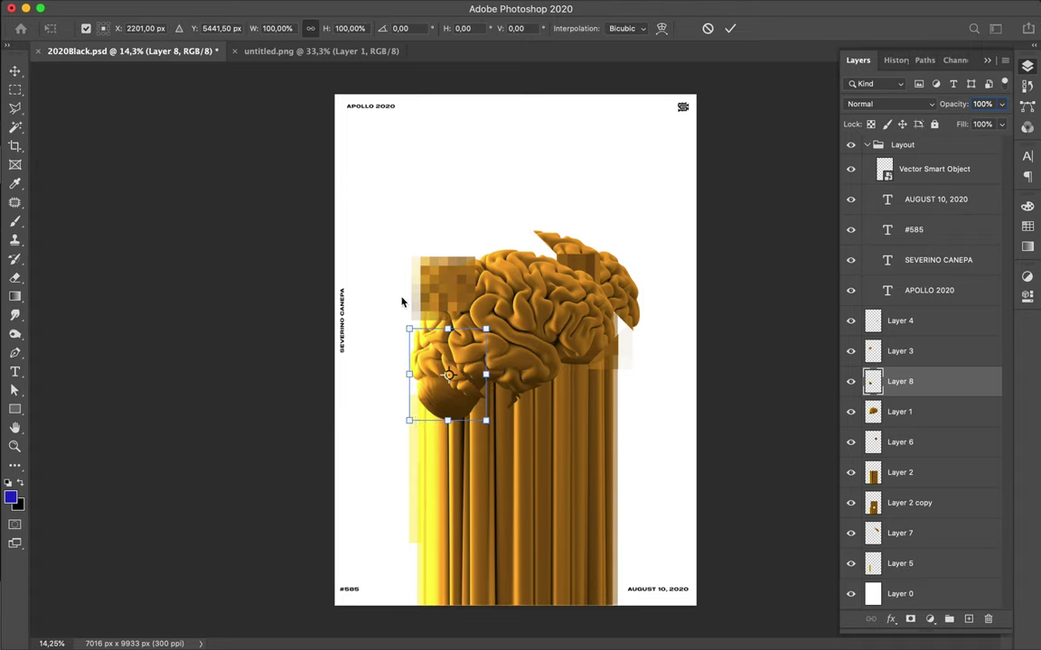
double_click(272, 29)
type("12%")
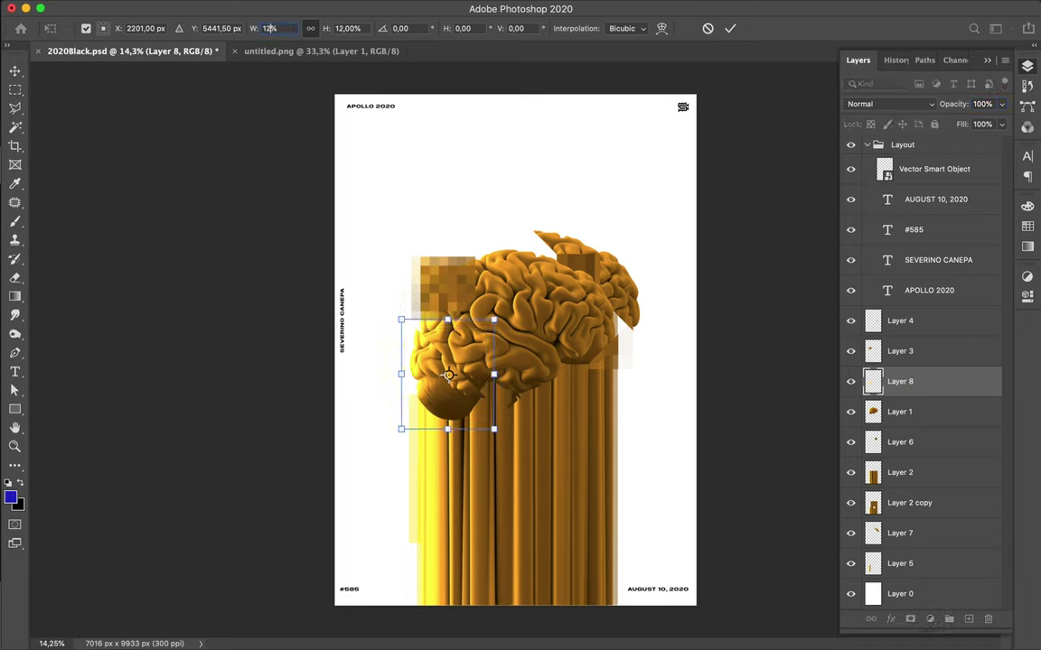
type("0")
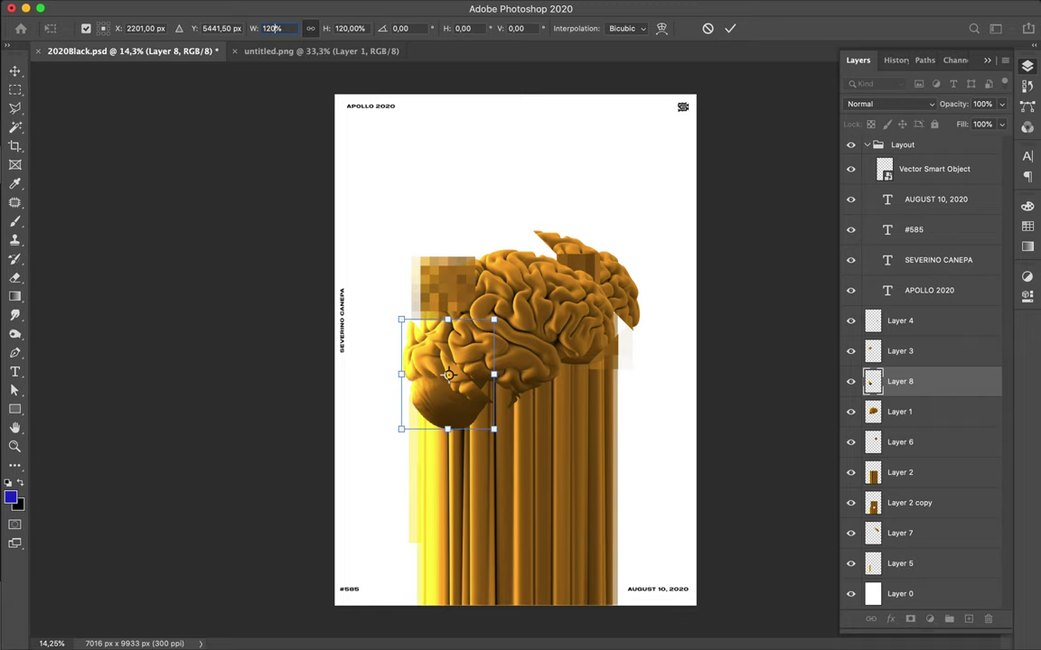
key("Return")
left_click_drag(458, 401, 457, 411)
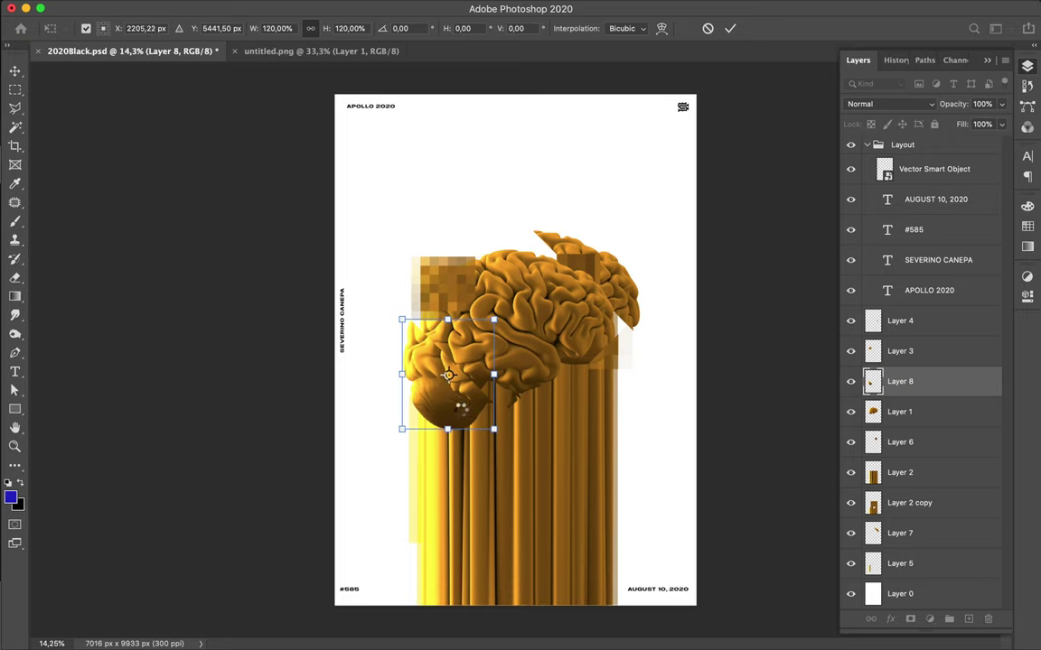
key("super+h")
Commit the 120% enlargement, move Layer 8 up-left, and reselect Layer 1 in the Layers panel
key("Return")
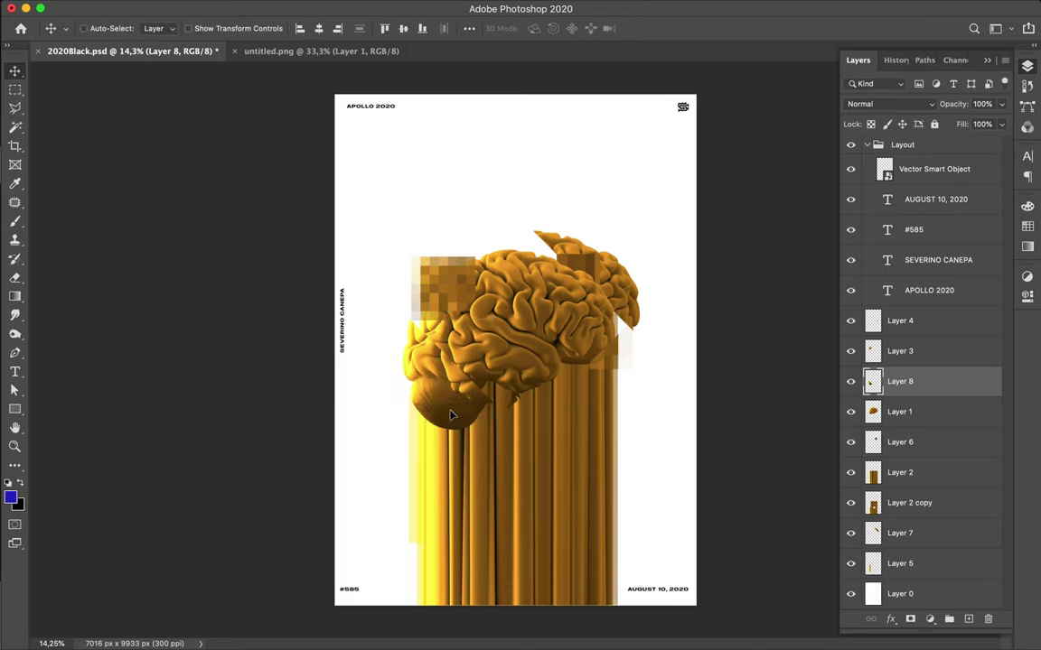
left_click_drag(449, 418, 448, 416)
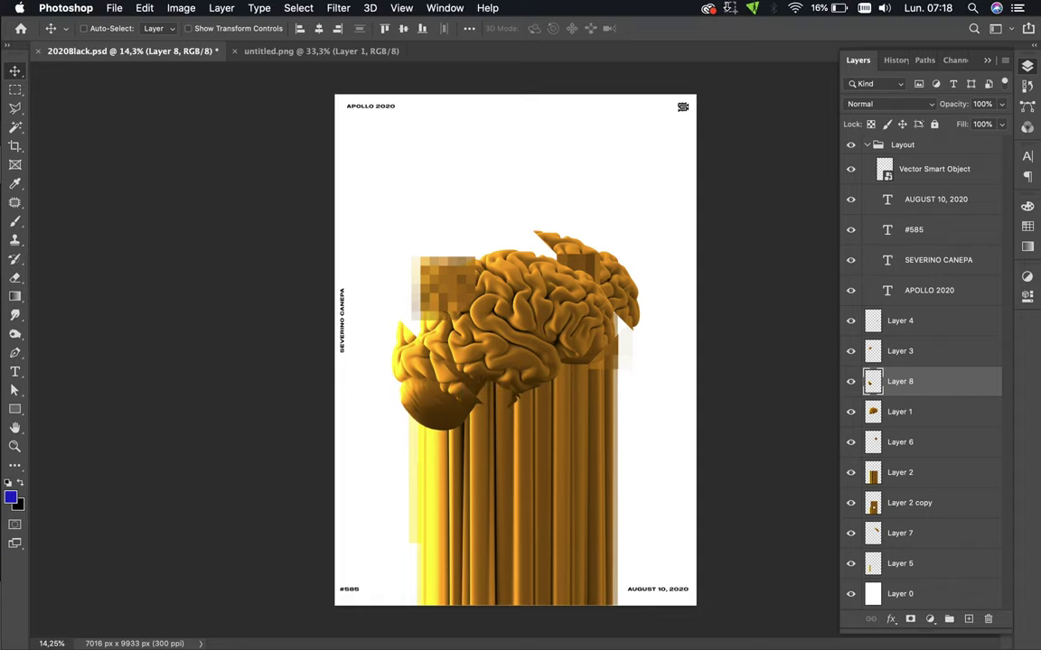
left_click(730, 11)
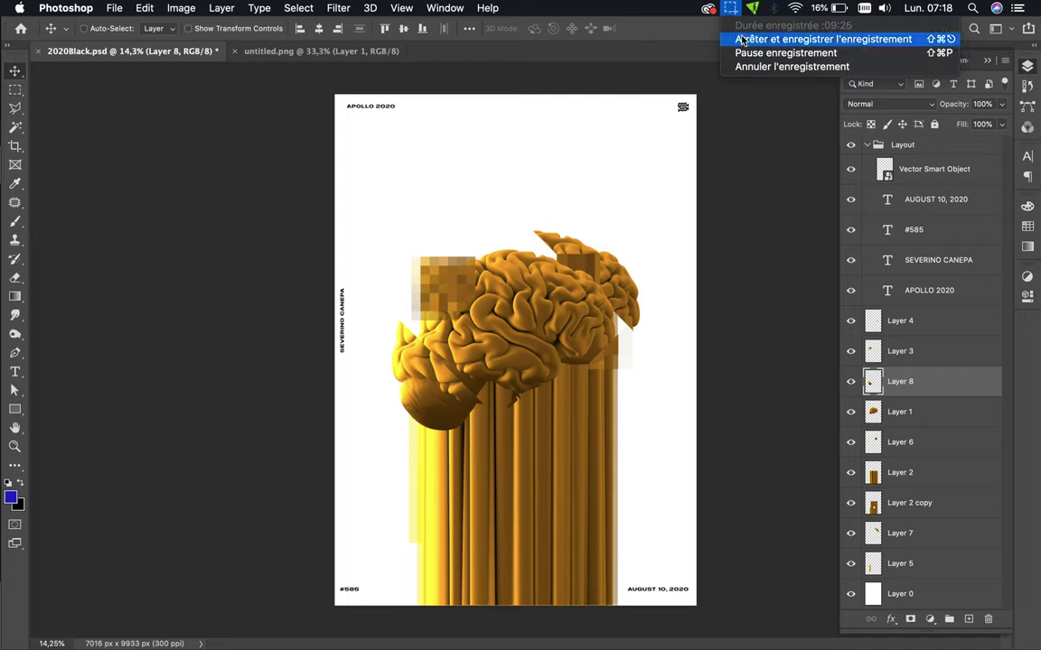
left_click(672, 40)
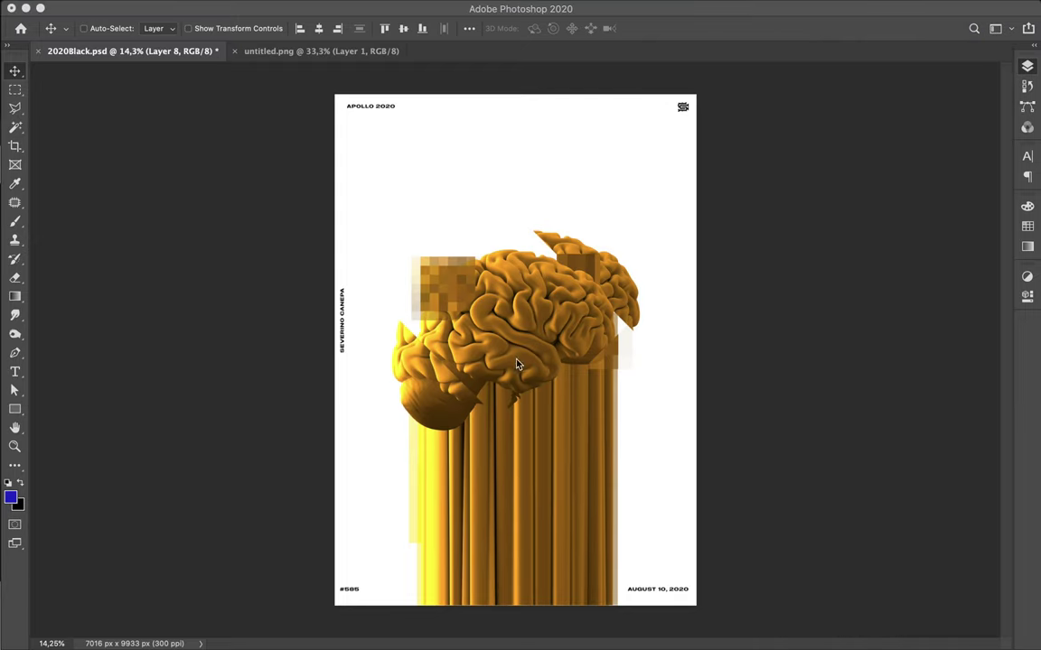
key("F7")
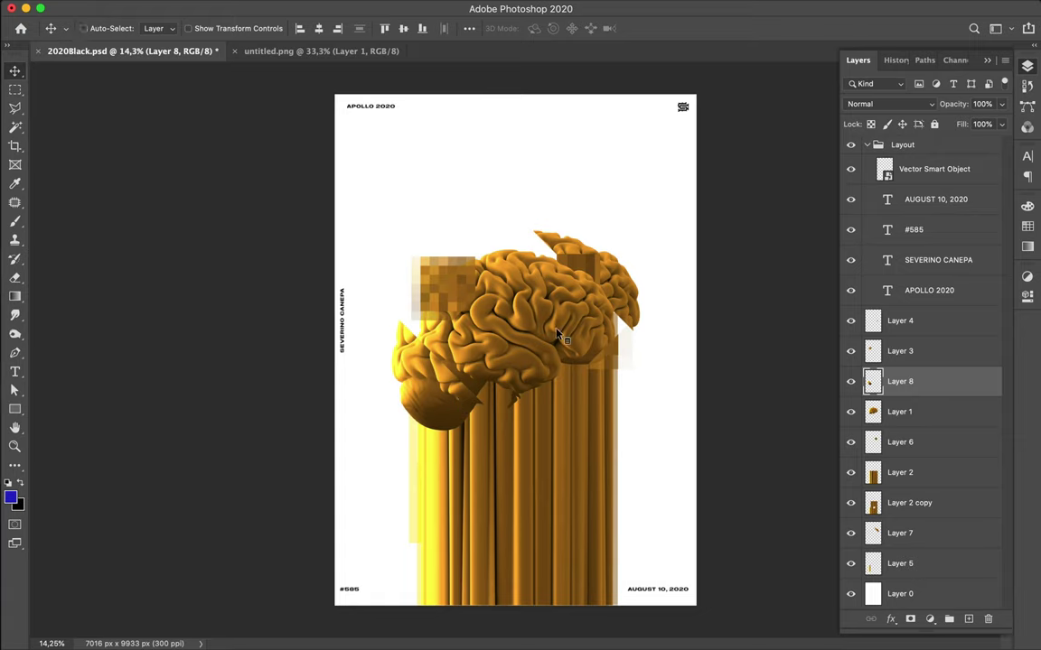
left_click(498, 301)
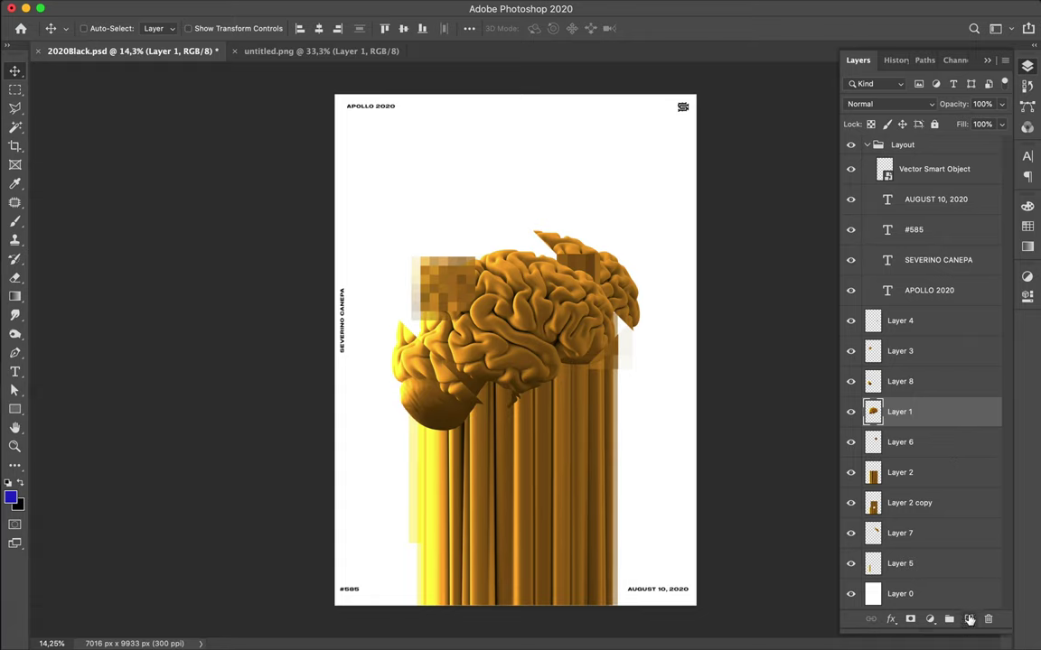
Create Layer 9 beneath Layer 1 and paint the brain-shaped selection with brown sampled from the brain
left_click(970, 620)
left_click_drag(908, 409, 915, 453)
left_click(874, 414, "super")
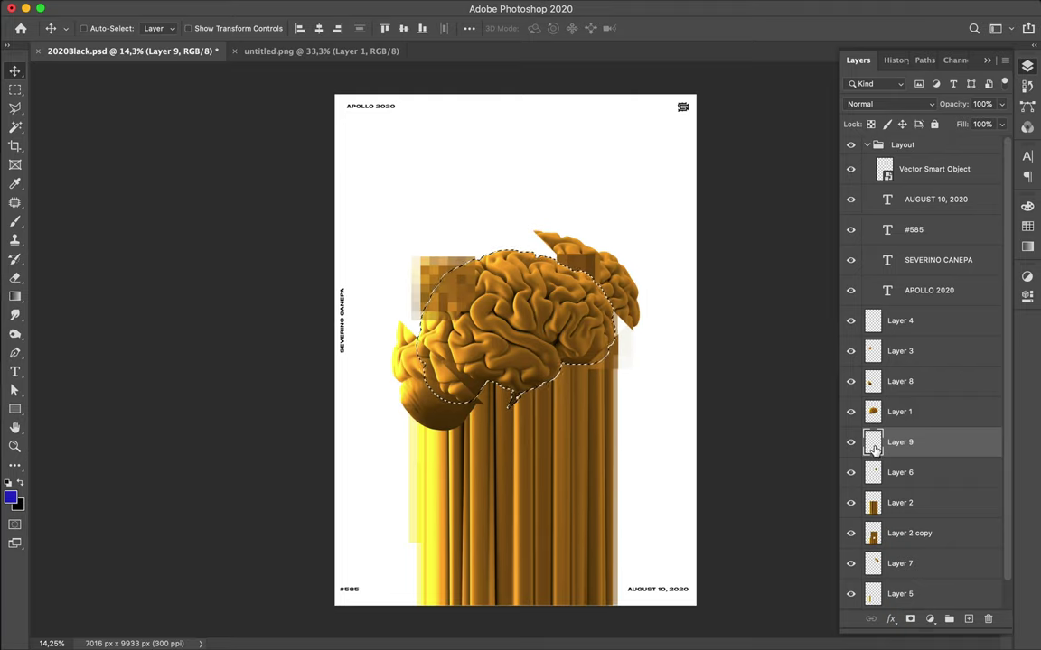
key("b")
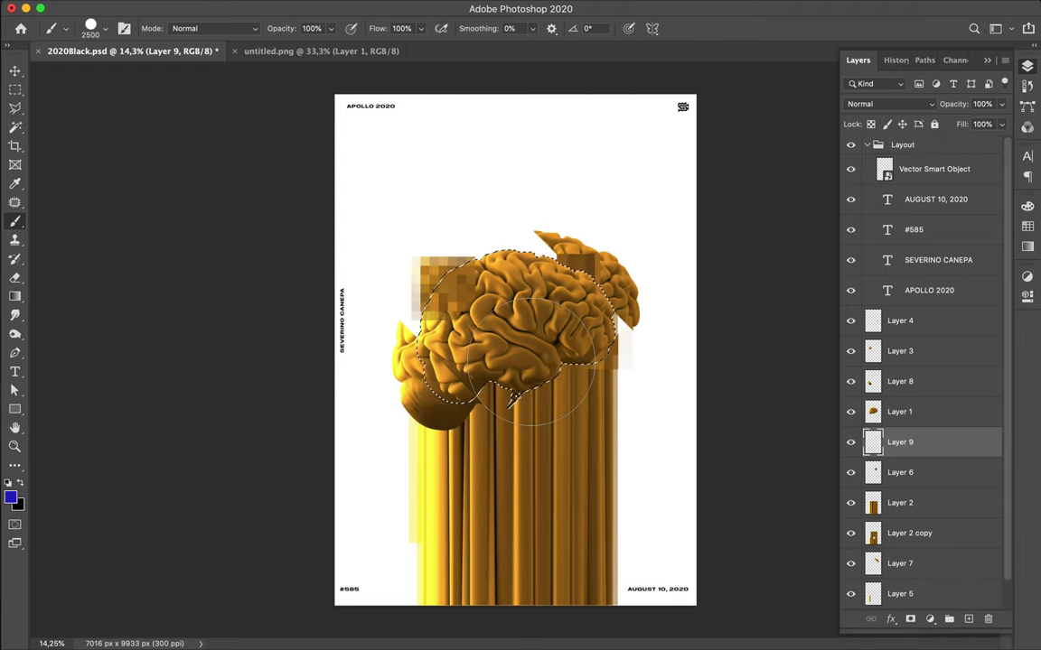
left_click_drag(531, 339, 519, 321)
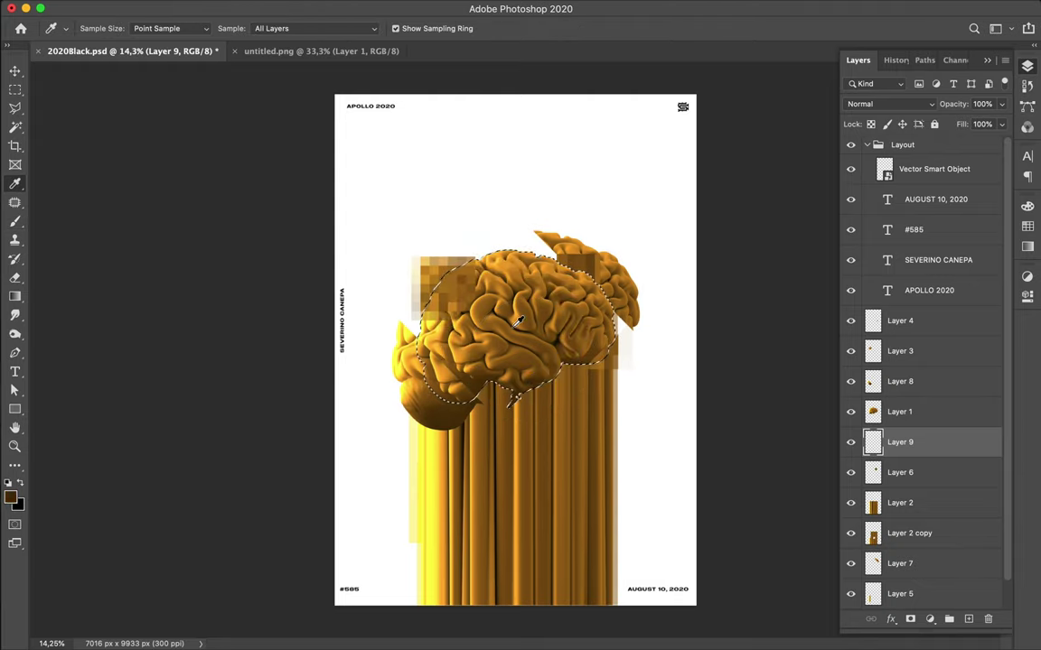
key("b")
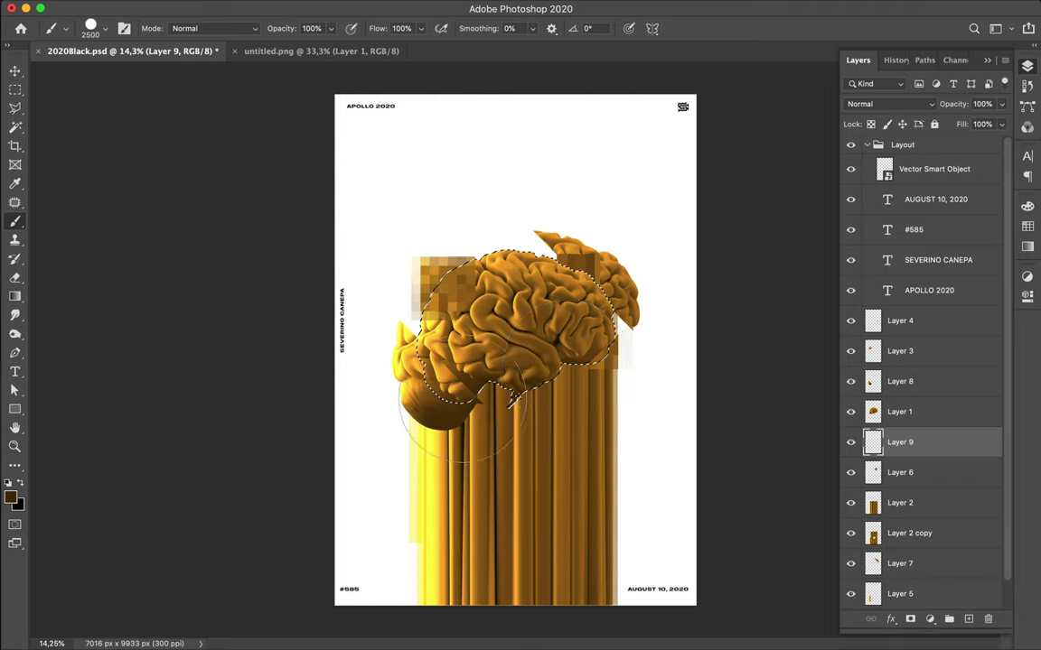
key("v")
left_click(852, 413)
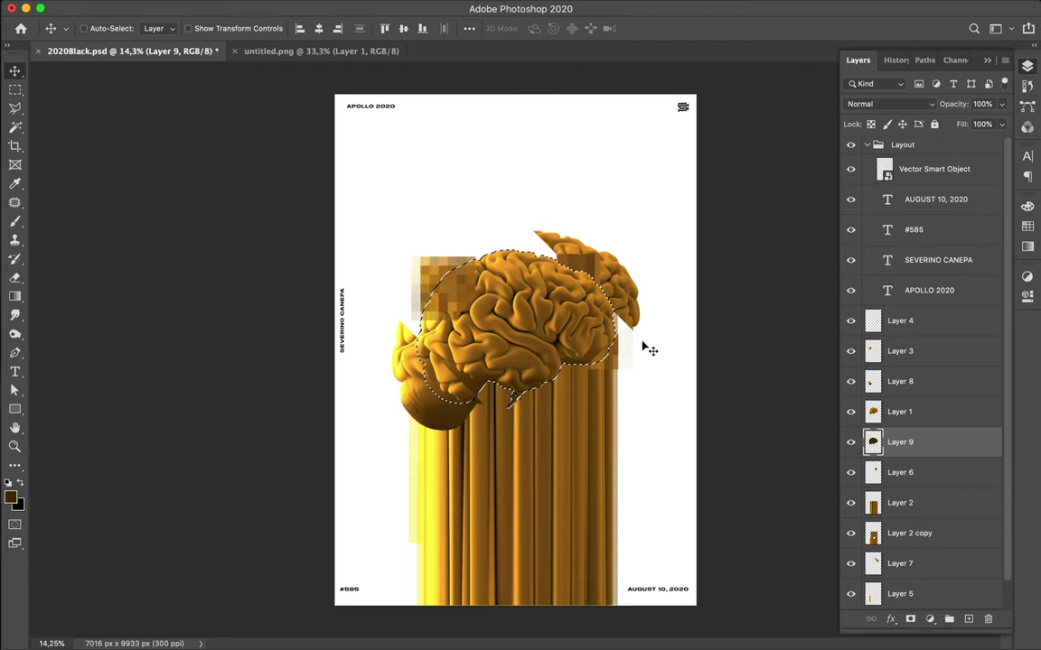
key("b")
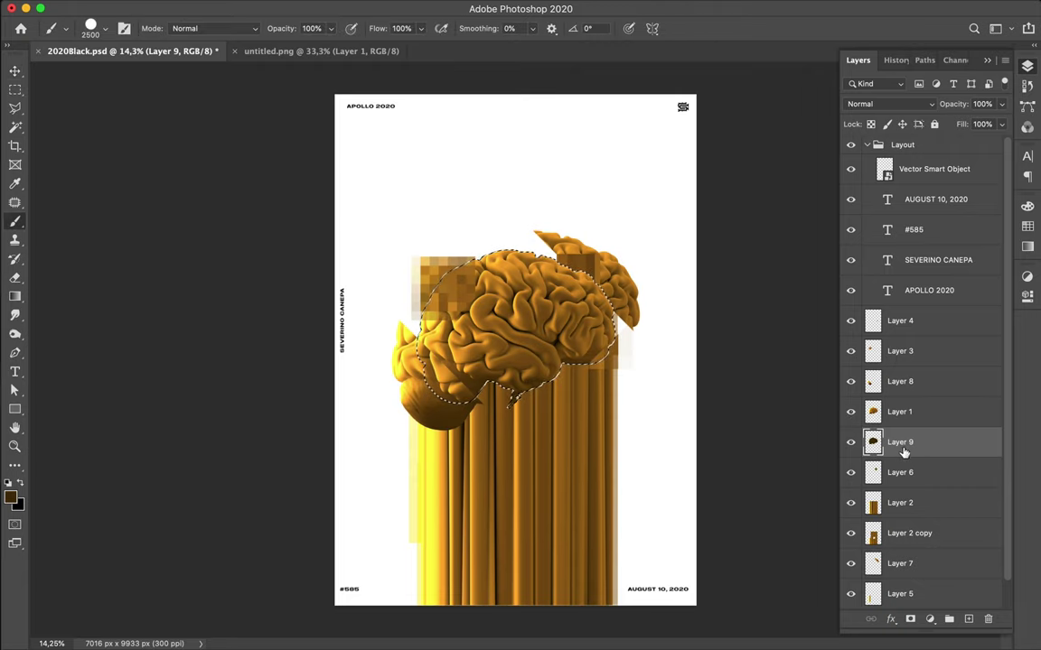
Deselect and apply a 79.5-pixel Gaussian Blur to the brown silhouette
key("m")
left_click(621, 343)
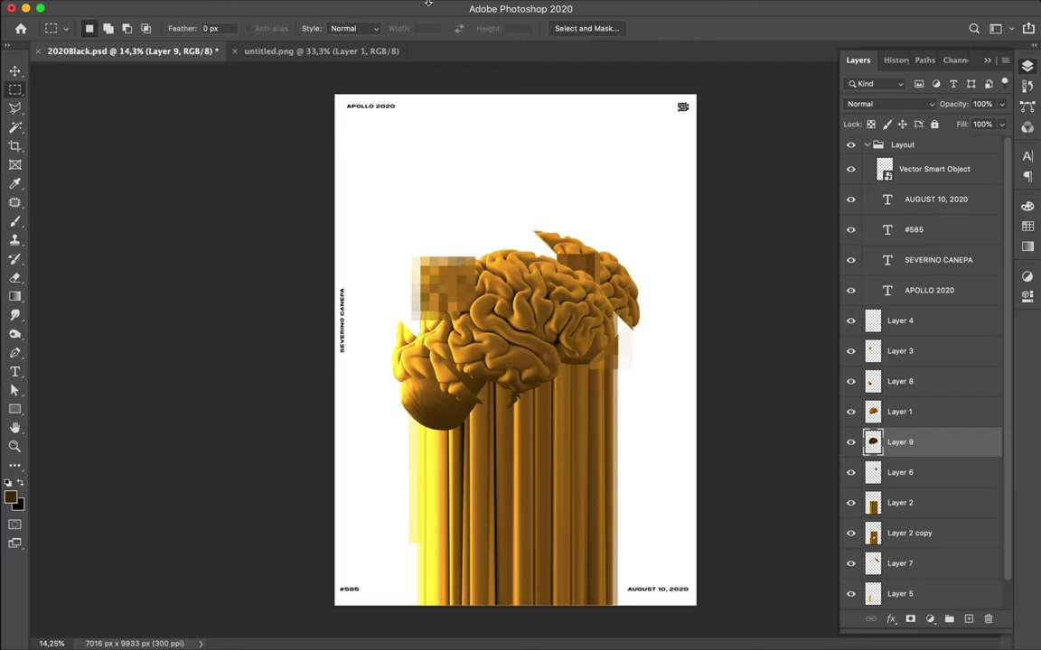
left_click(400, 7)
mouse_move(342, 7)
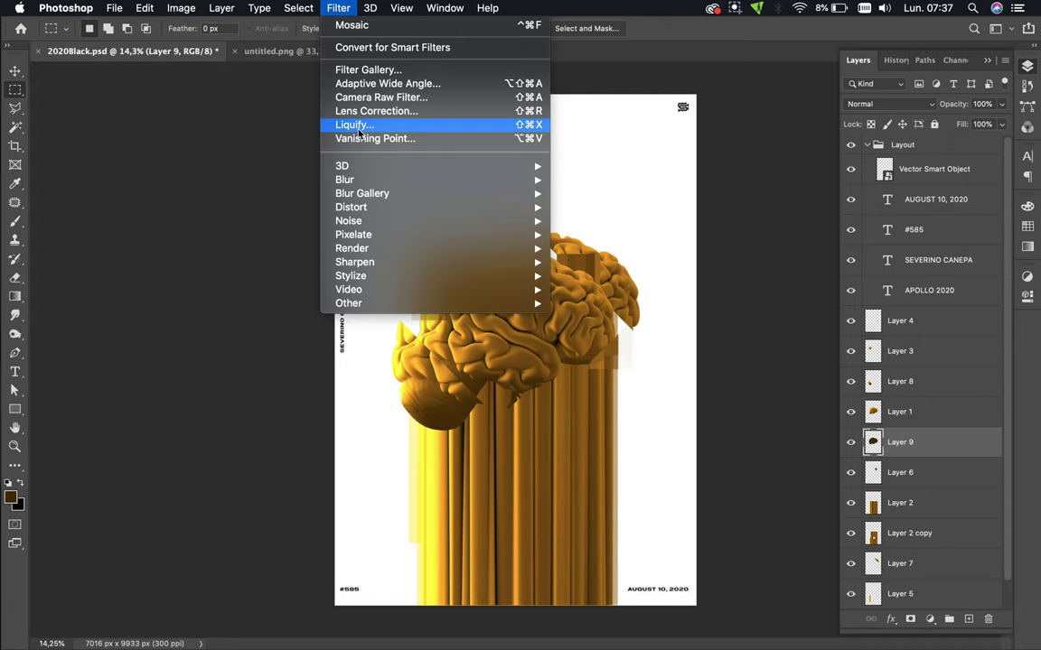
mouse_move(363, 183)
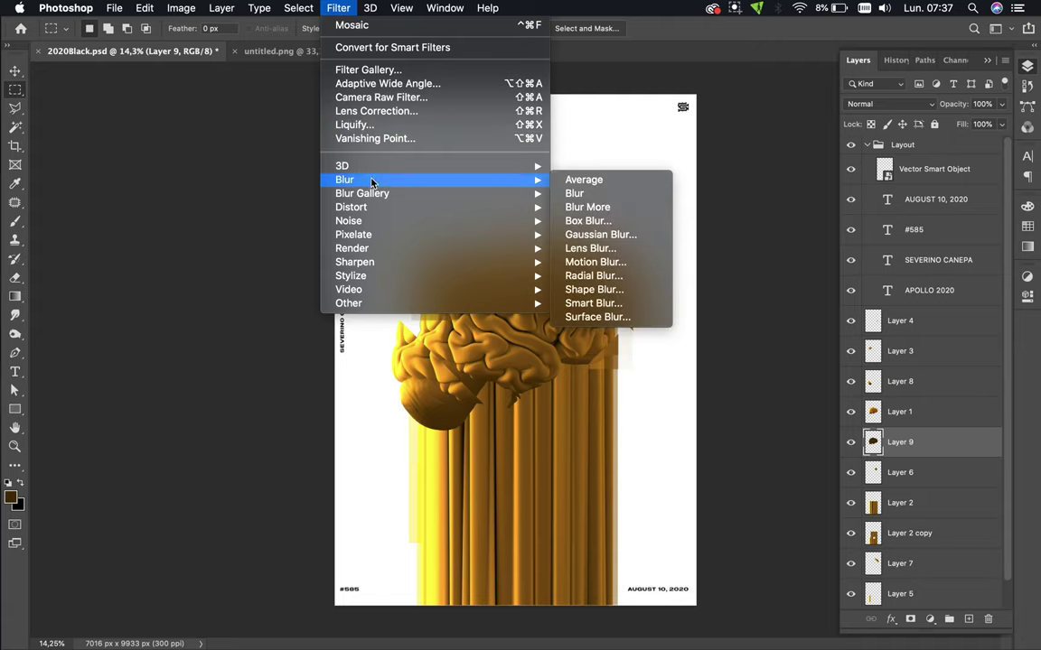
left_click(617, 236)
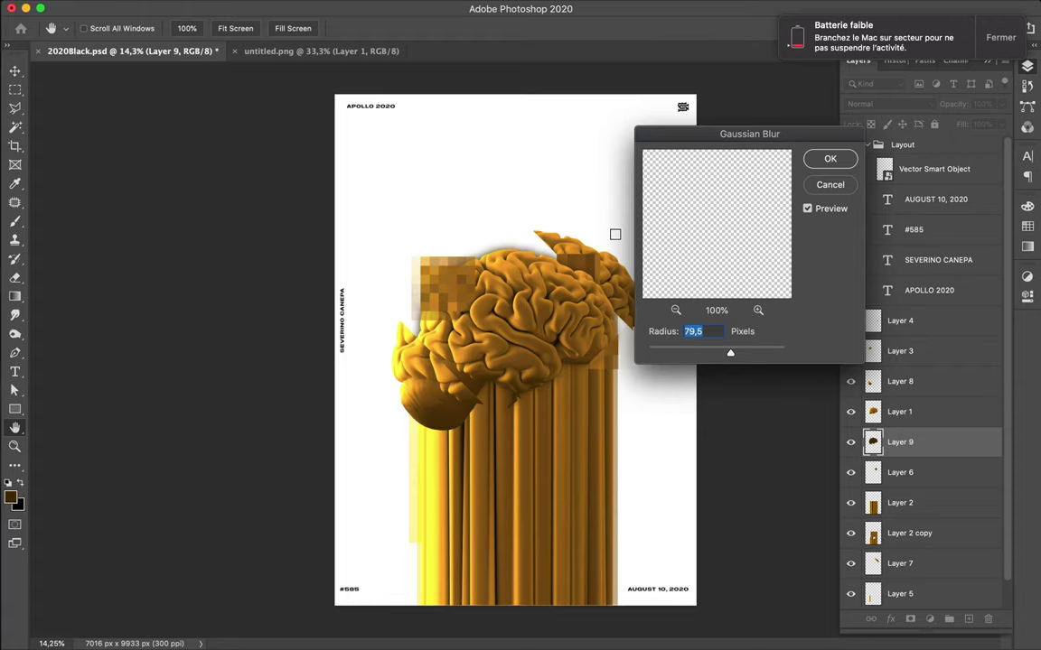
left_click(831, 159)
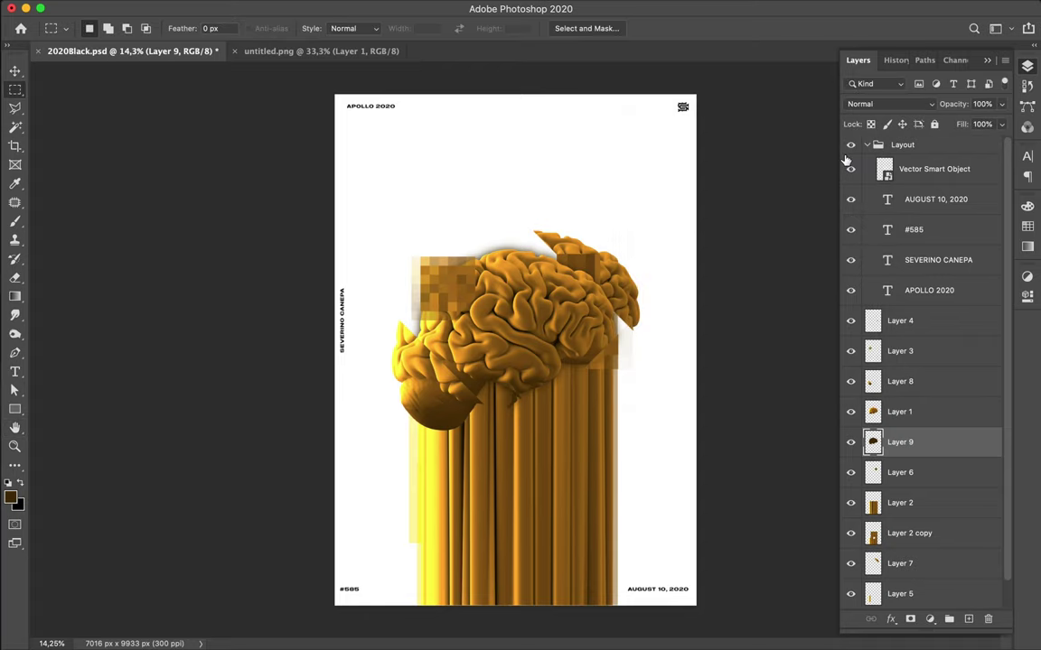
key("v")
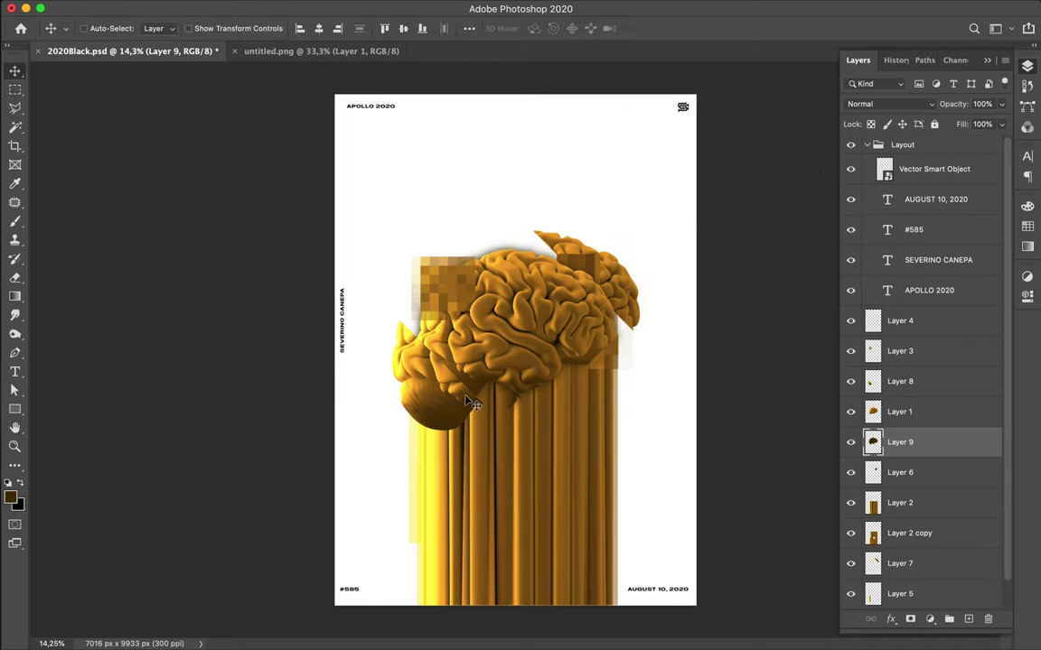
left_click(458, 398)
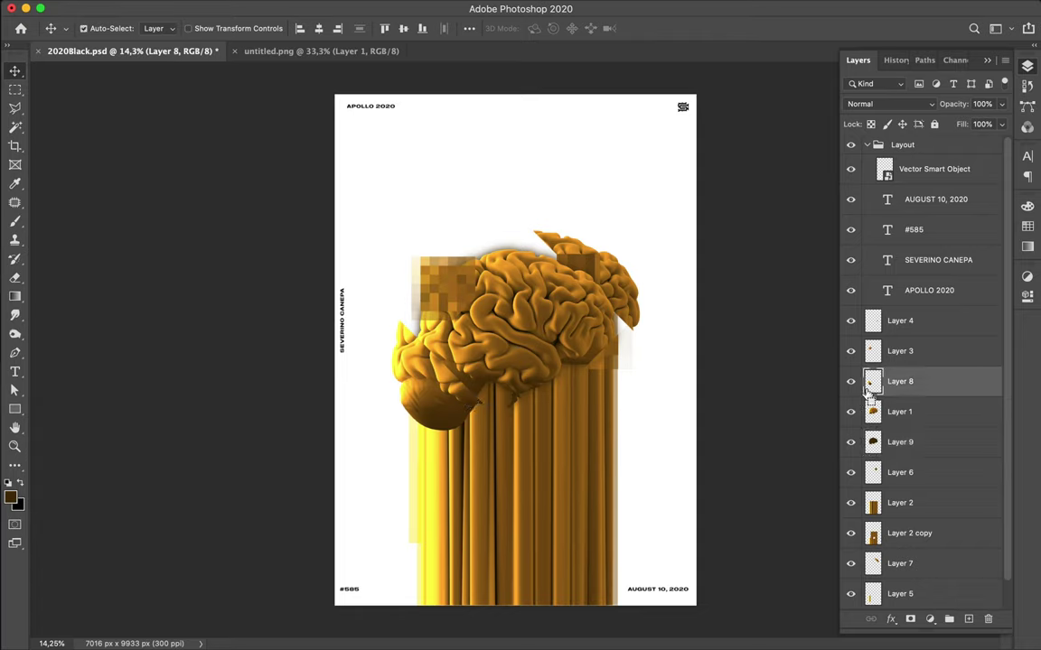
left_click(872, 381, "super")
left_click(969, 619)
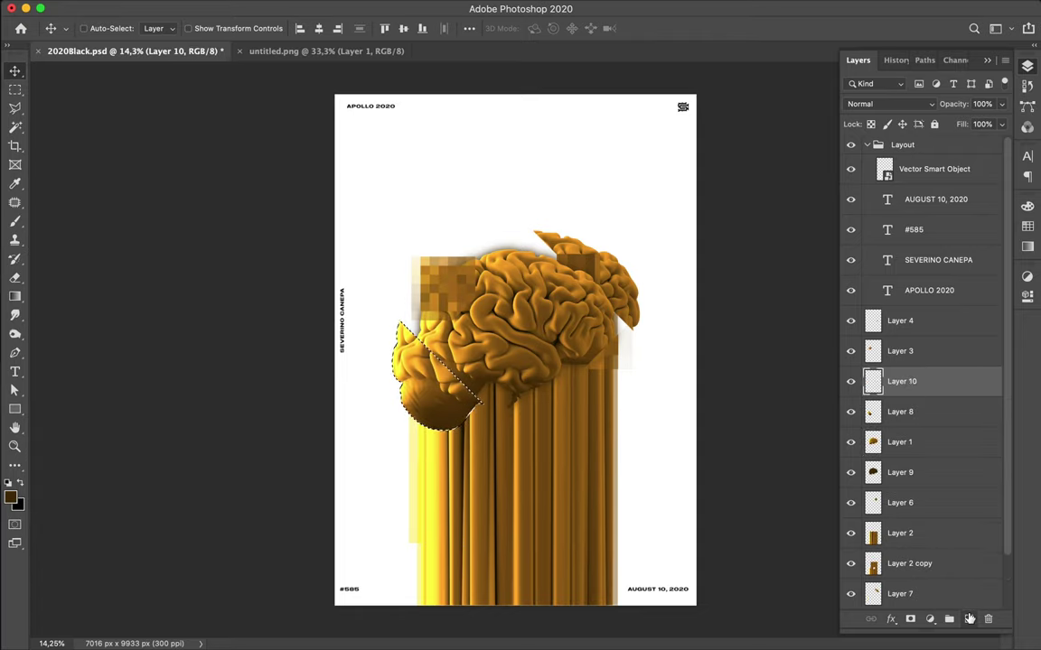
left_click_drag(902, 412, 911, 430)
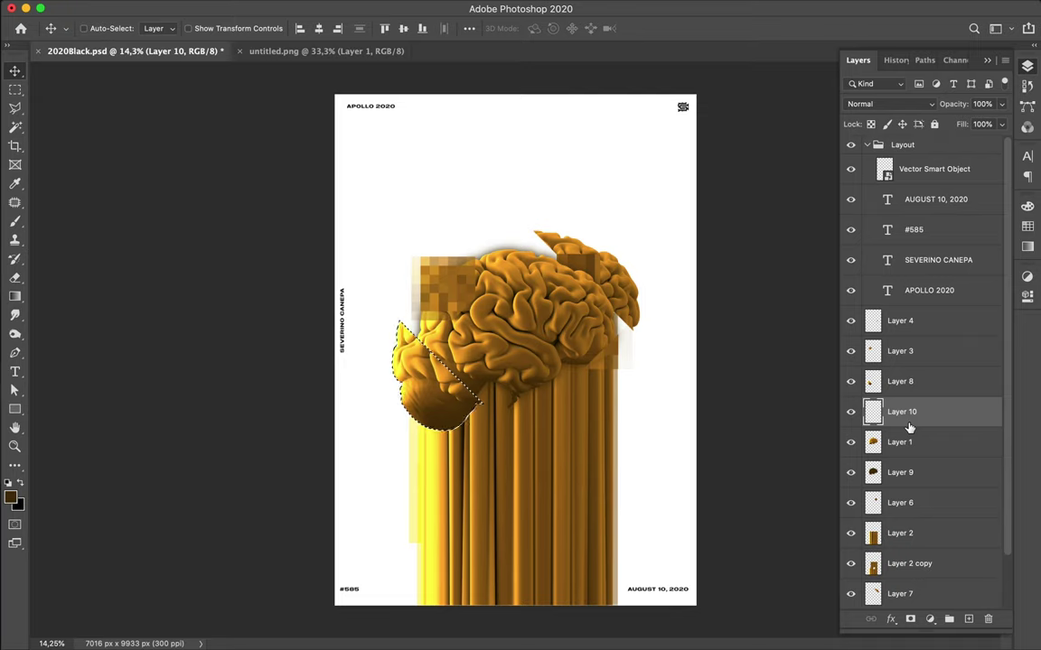
key("b")
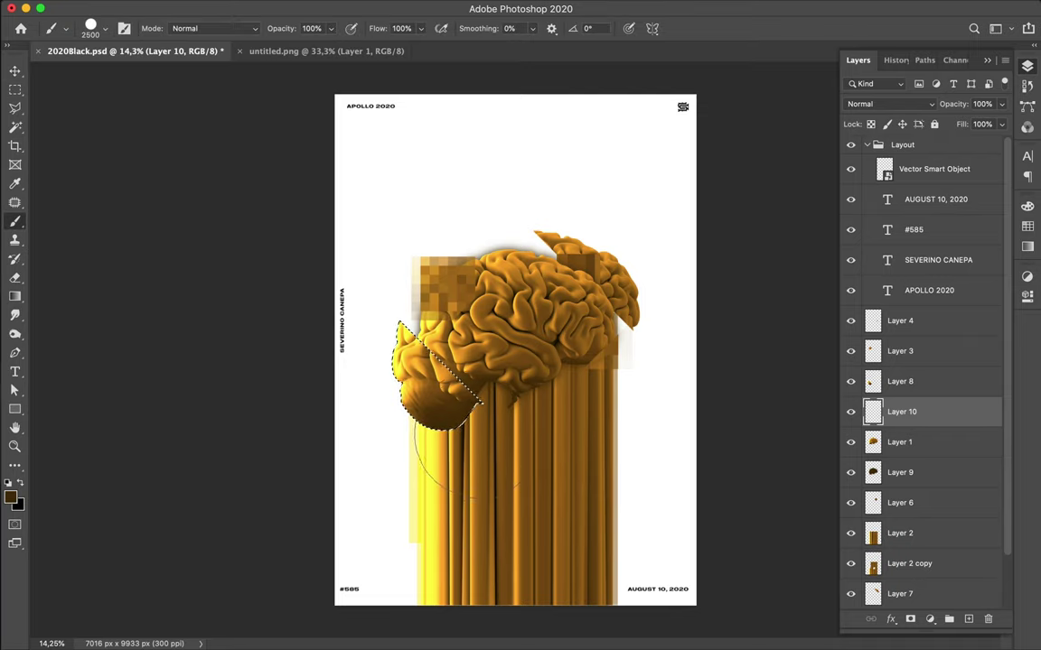
left_click_drag(384, 358, 374, 383)
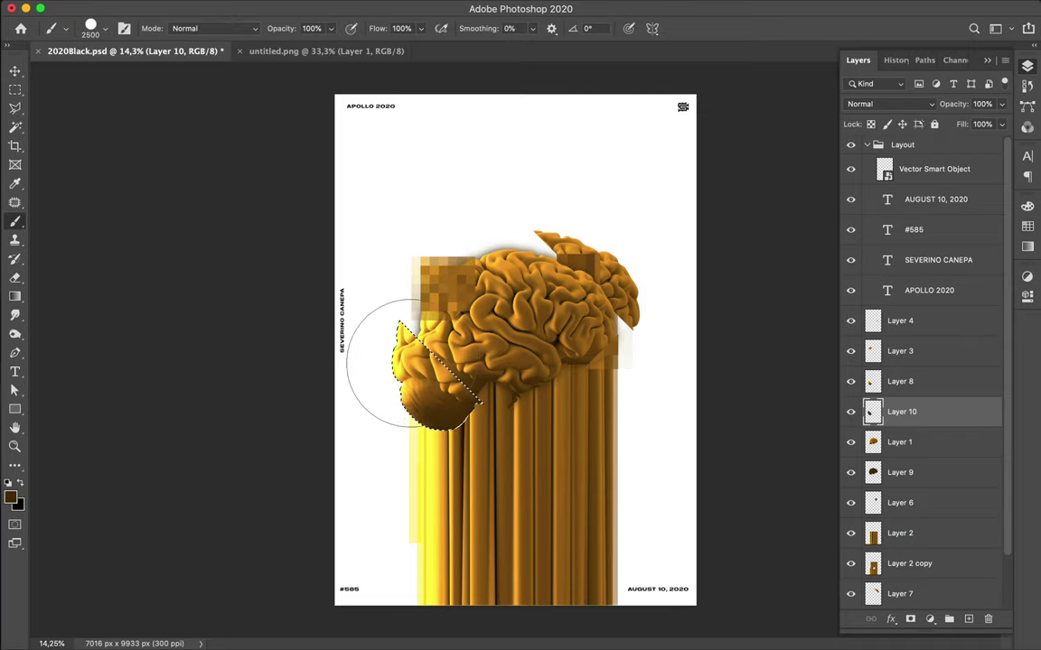
key("m")
key("ctrl+d")
mouse_move(375, 2)
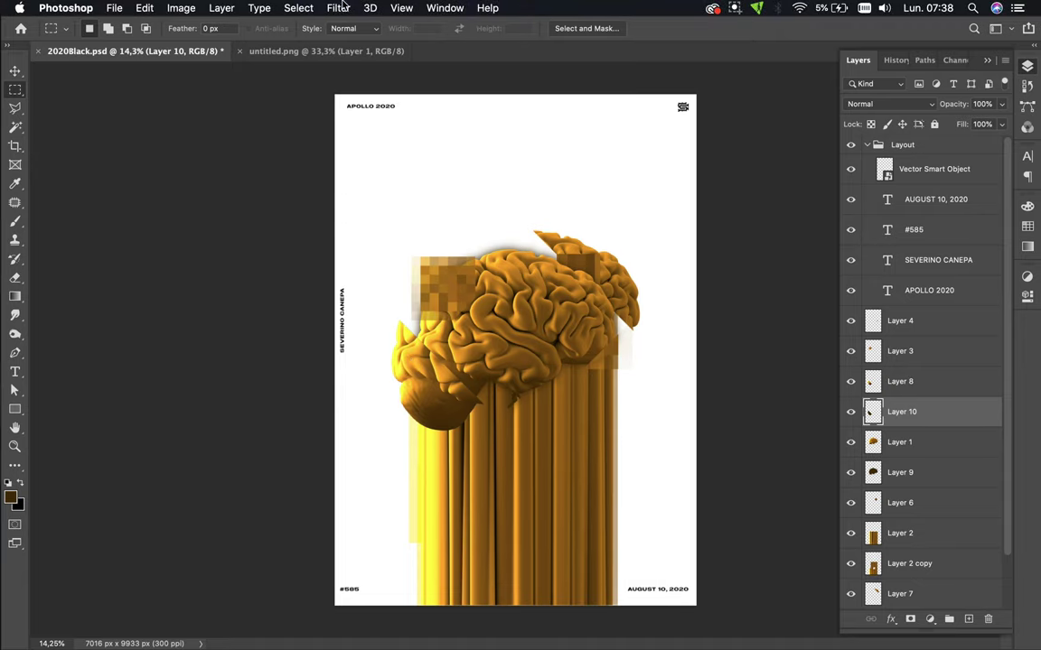
left_click(338, 7)
left_click(347, 25)
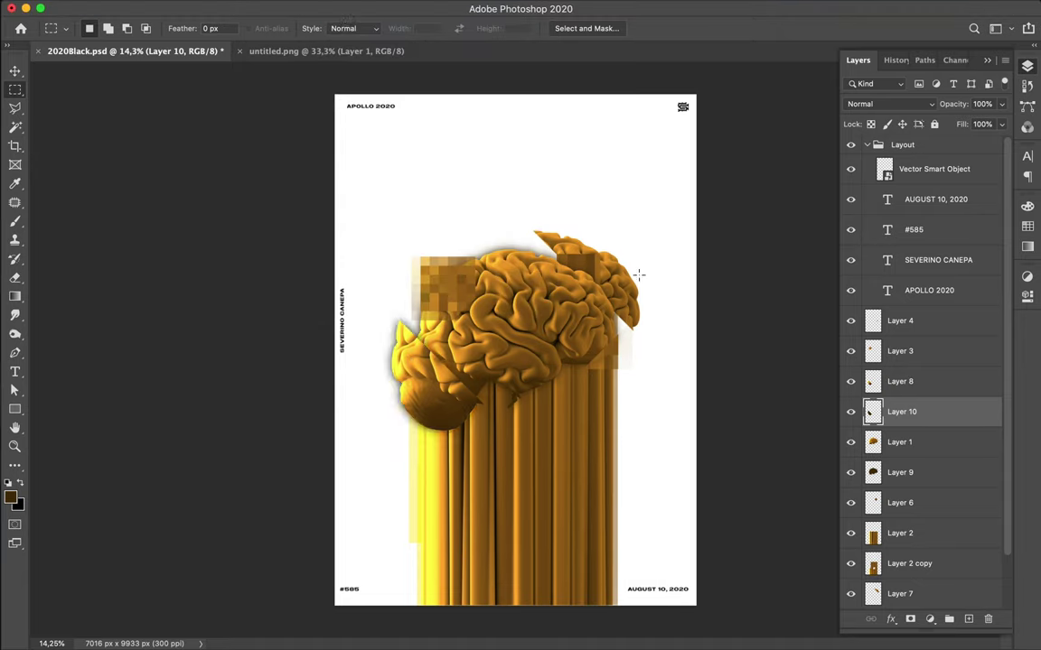
key("v")
left_click(912, 594)
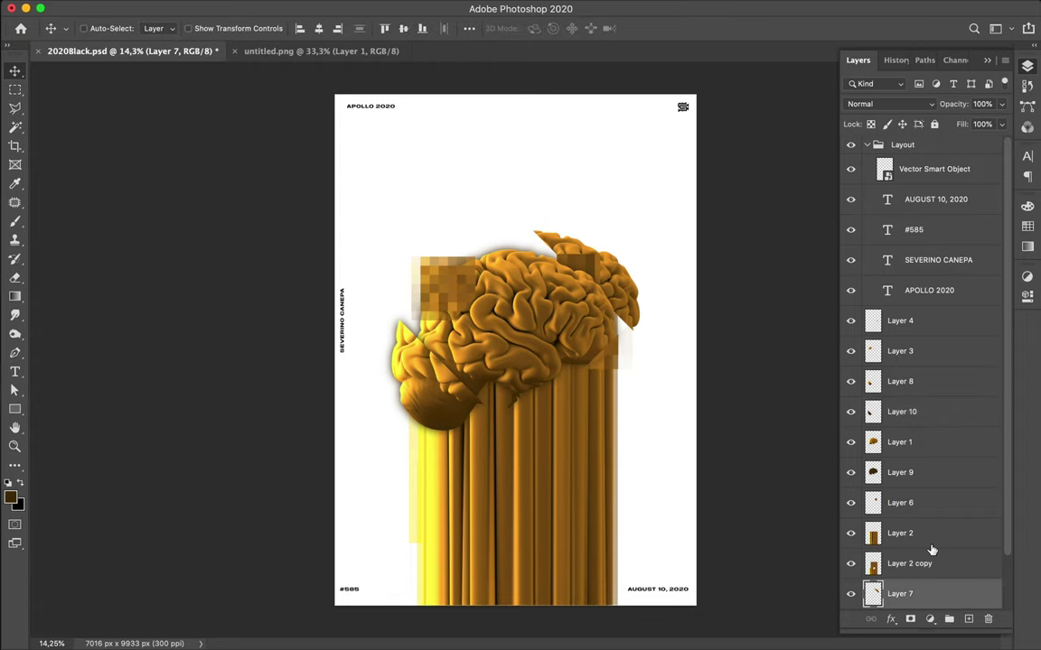
scroll(932, 549, "down", 2)
left_click(913, 566)
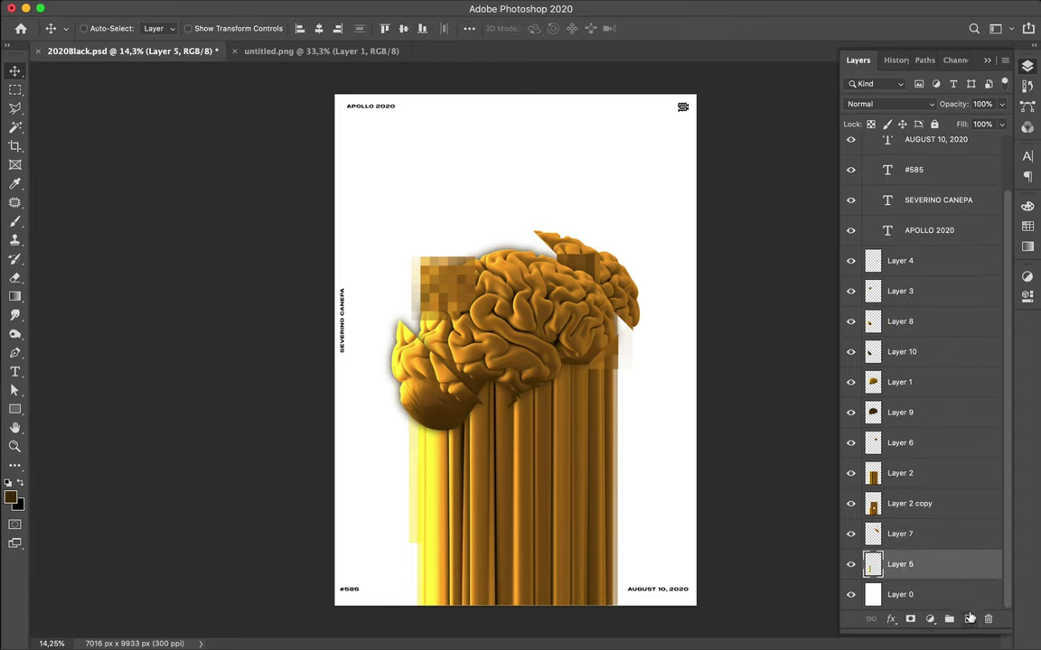
left_click(968, 620)
key("super+shift+d")
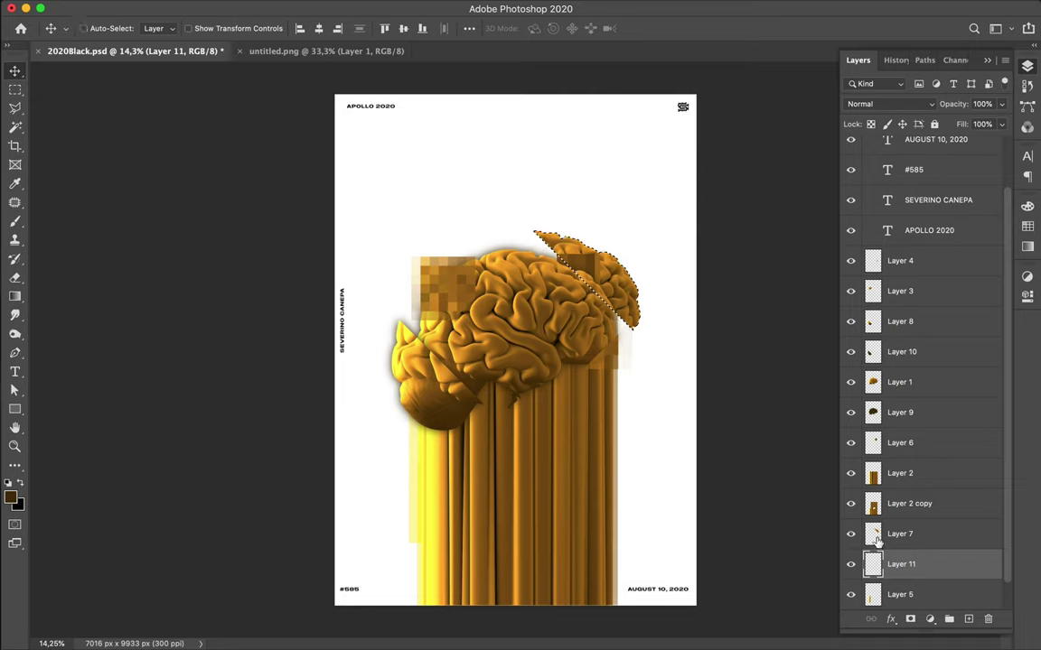
key("b")
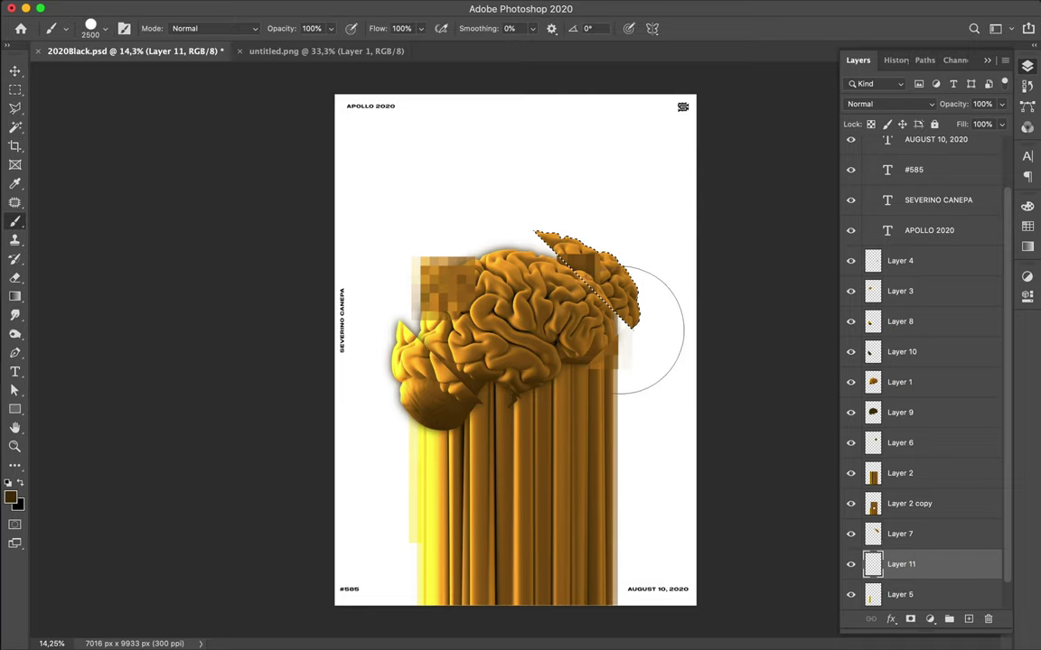
left_click_drag(629, 291, 518, 167)
key("super+d")
key("m")
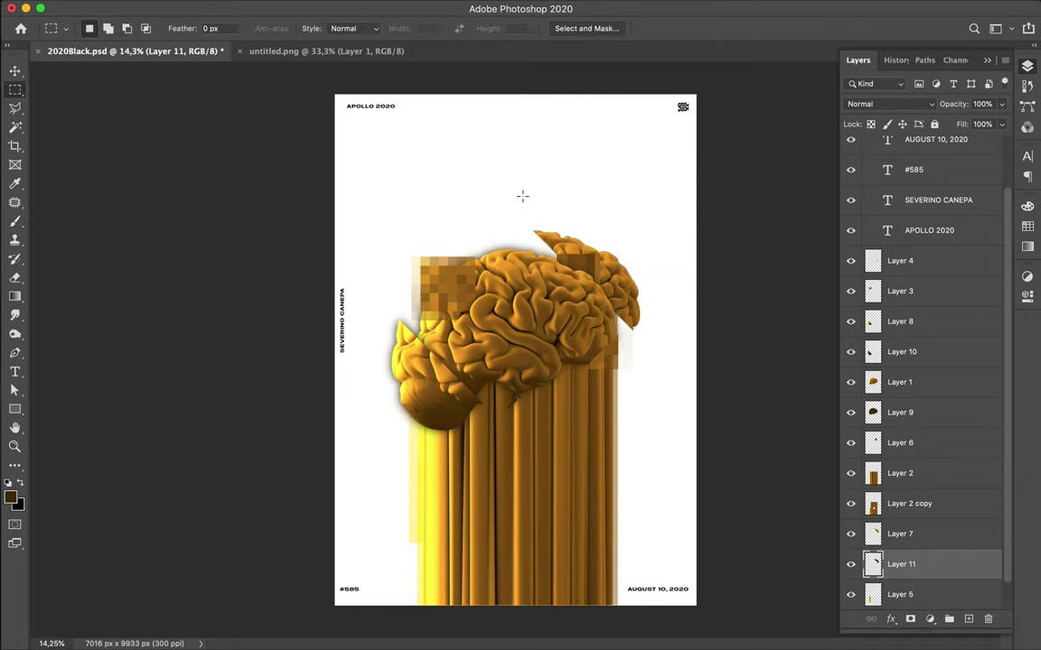
left_click(340, 6)
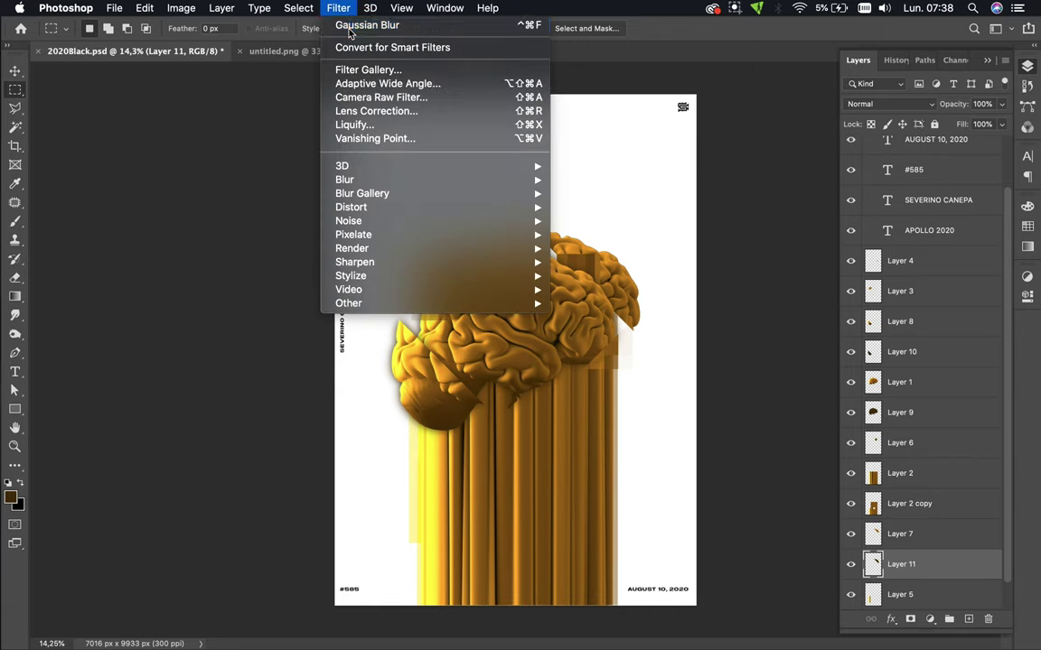
left_click(343, 8)
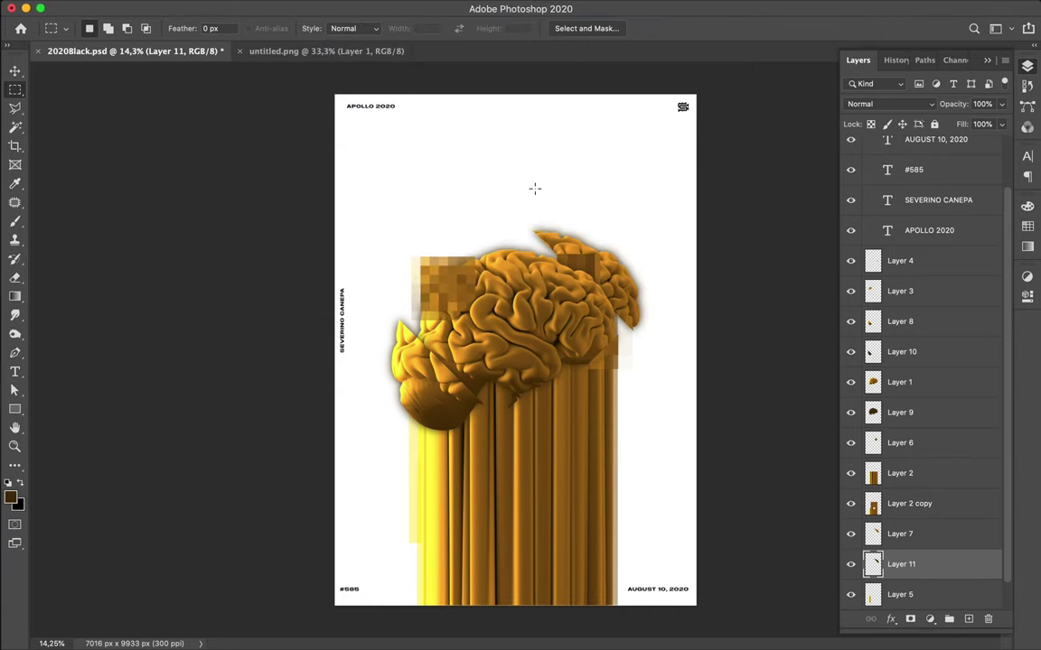
Shift the Layer 11 piece and reposition the horn piece on the brain's left edge
key("v")
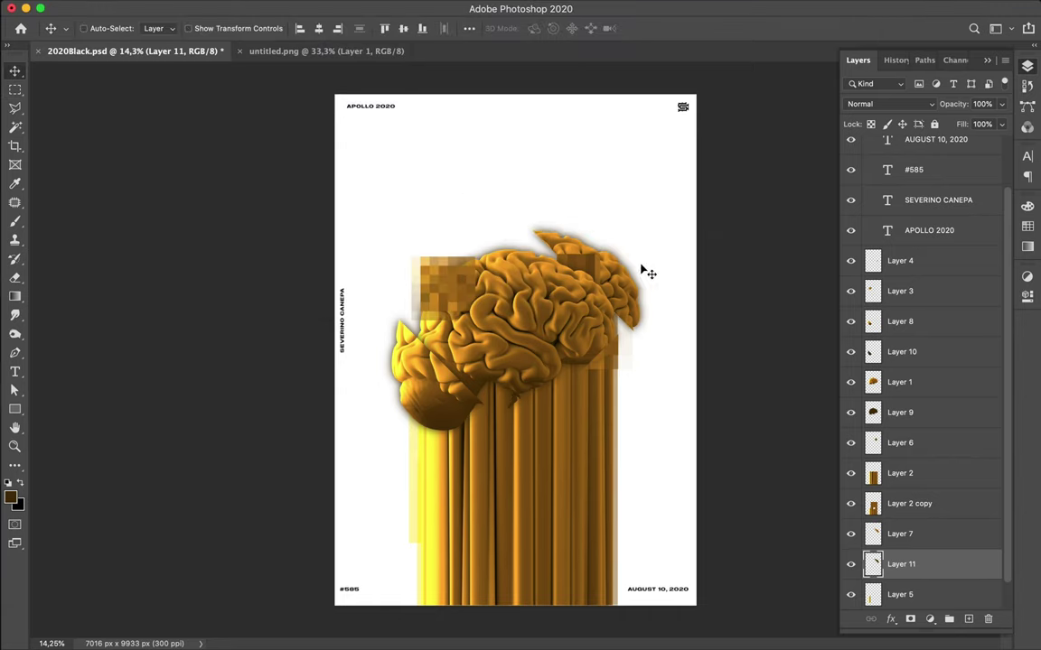
left_click_drag(615, 274, 549, 244)
scroll(549, 244, "up", 2)
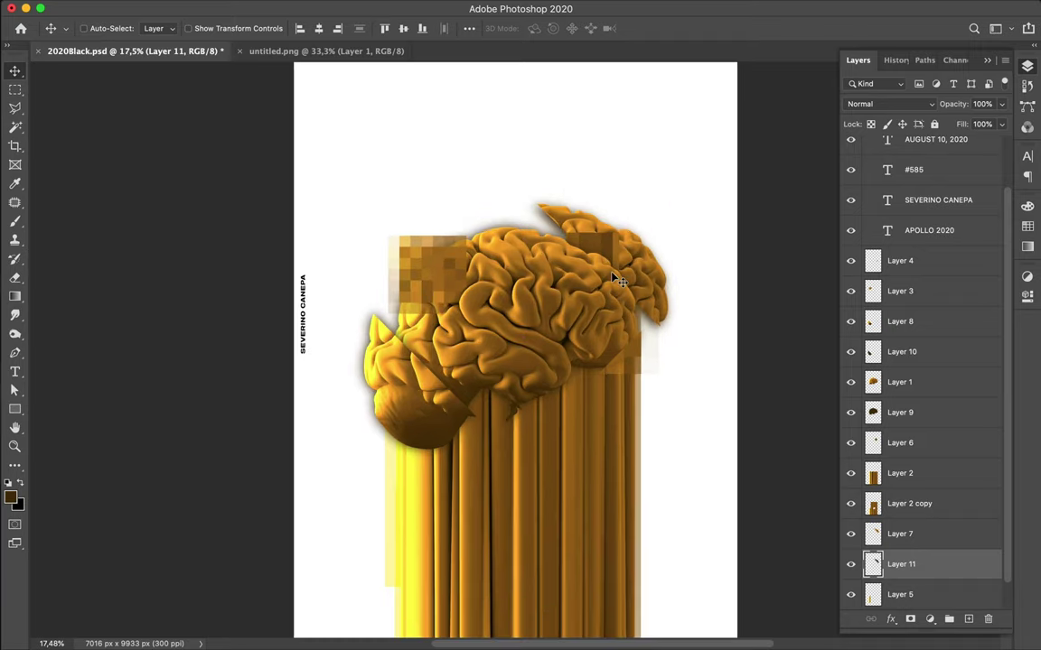
left_click(368, 366, "super")
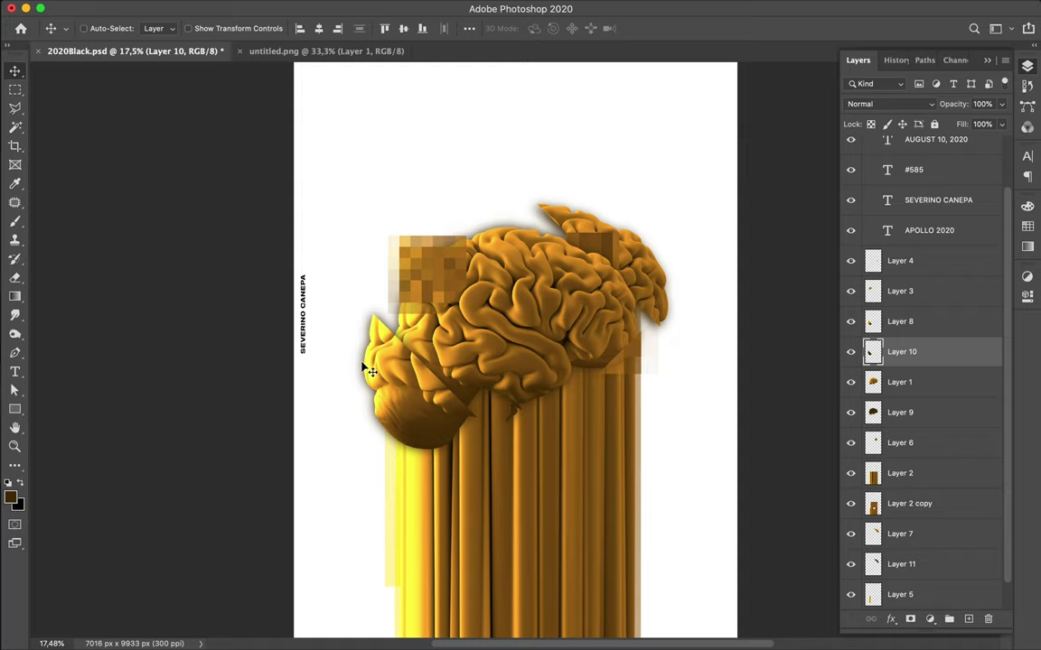
mouse_move(368, 369)
left_mouse_down()
mouse_move(366, 330)
mouse_move(372, 368)
left_mouse_up()
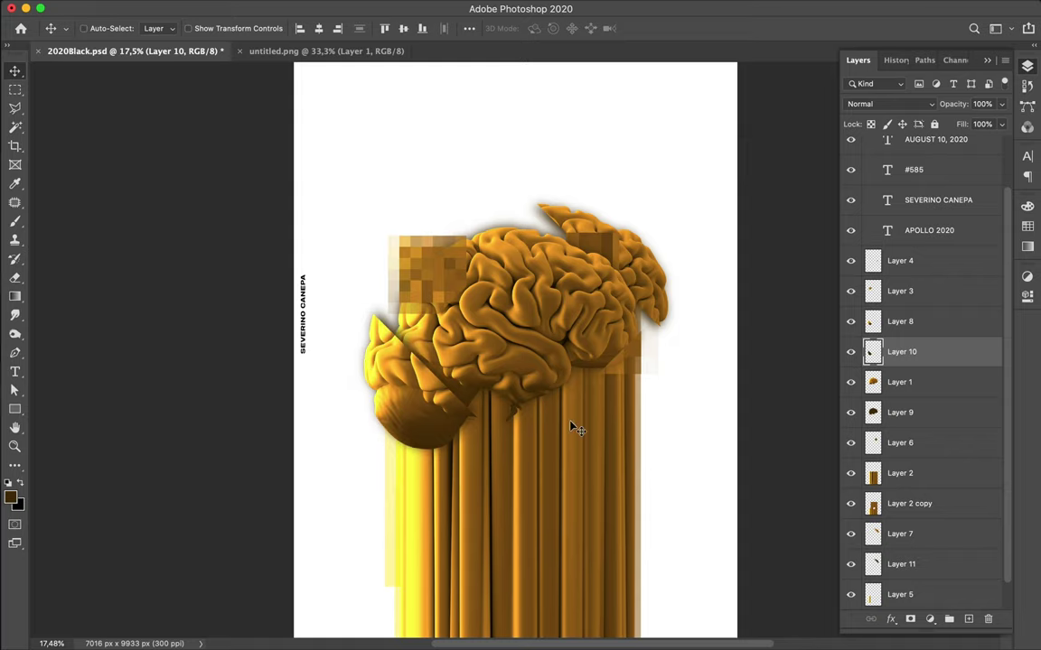
scroll(575, 429, "down", 2)
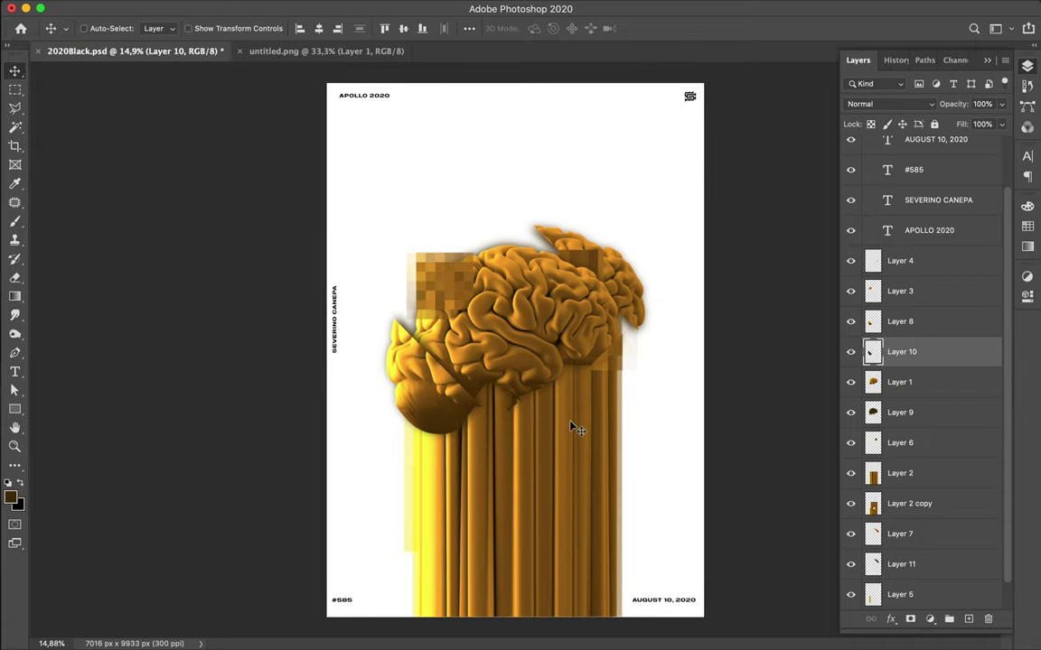
Move the pixelated block up-right and nudge the Layer 4 piece beside the brain
left_click(441, 302)
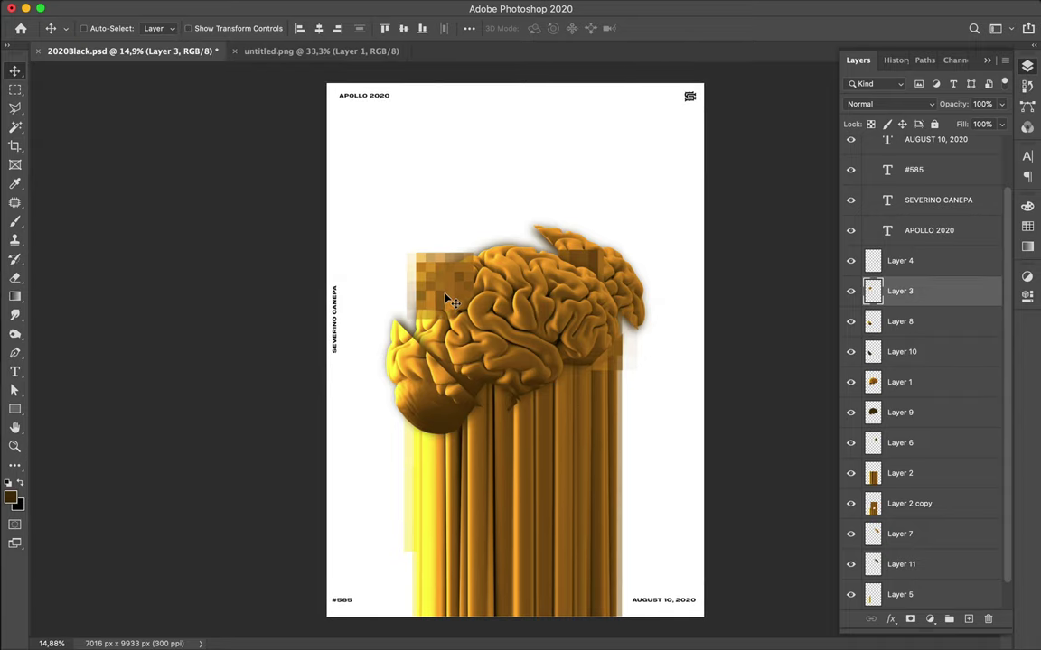
left_click_drag(445, 299, 453, 291)
left_click(614, 364, "super")
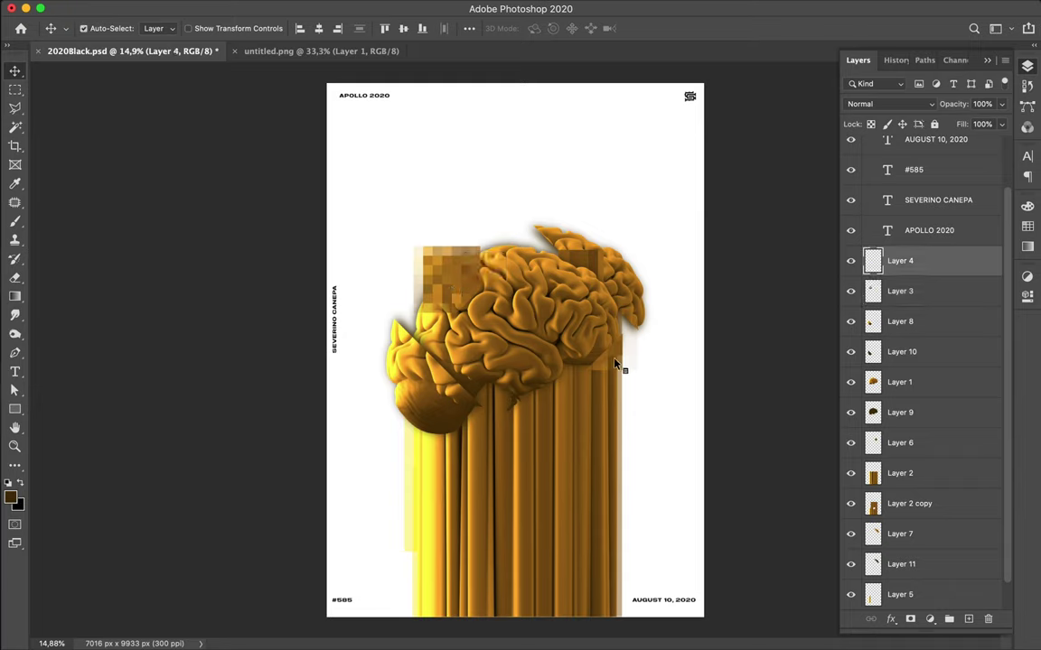
left_click_drag(622, 360, 620, 364)
scroll(542, 434, "down", 2)
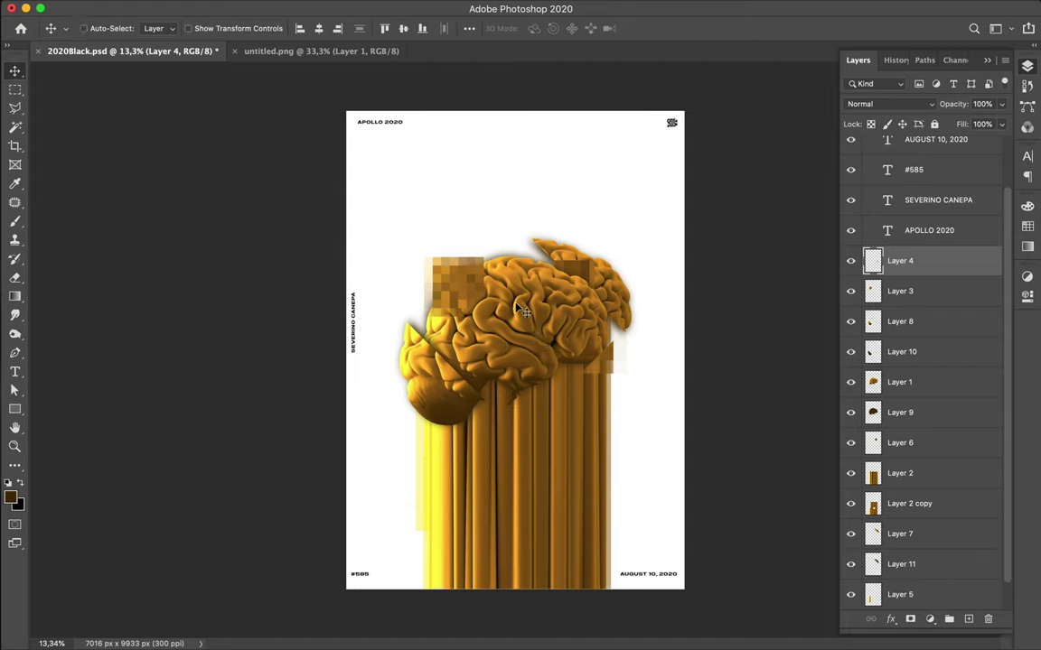
left_click(466, 287)
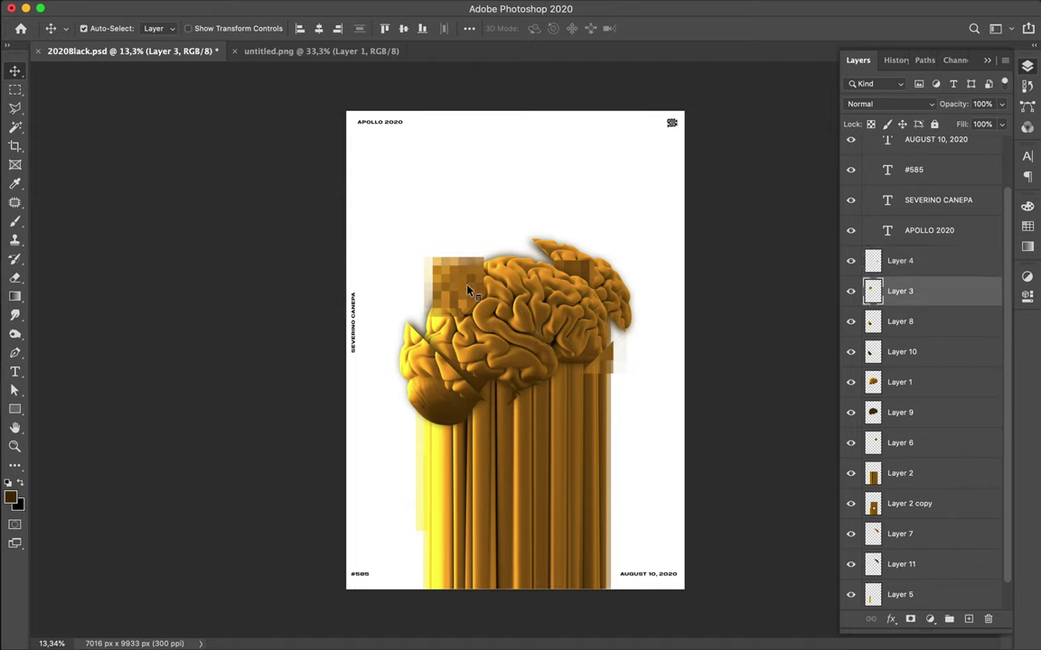
Type the GOLD BRAIN #9 title just above the brain and nudge it slightly down-right
key("t")
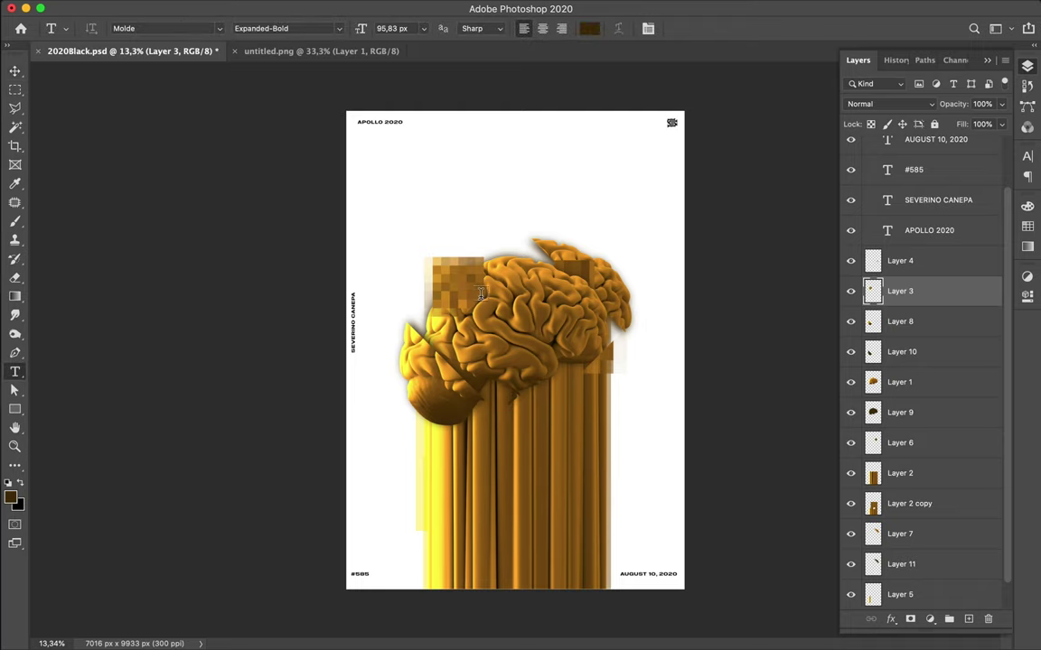
left_click(467, 213)
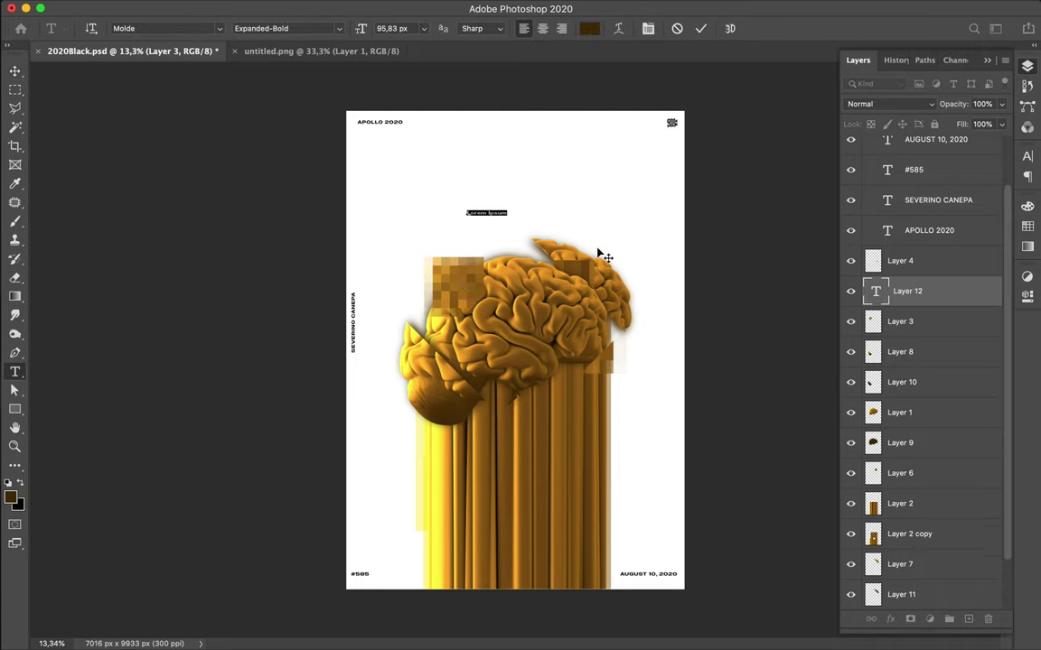
type("APOLLO")
key("ctrl+Left")
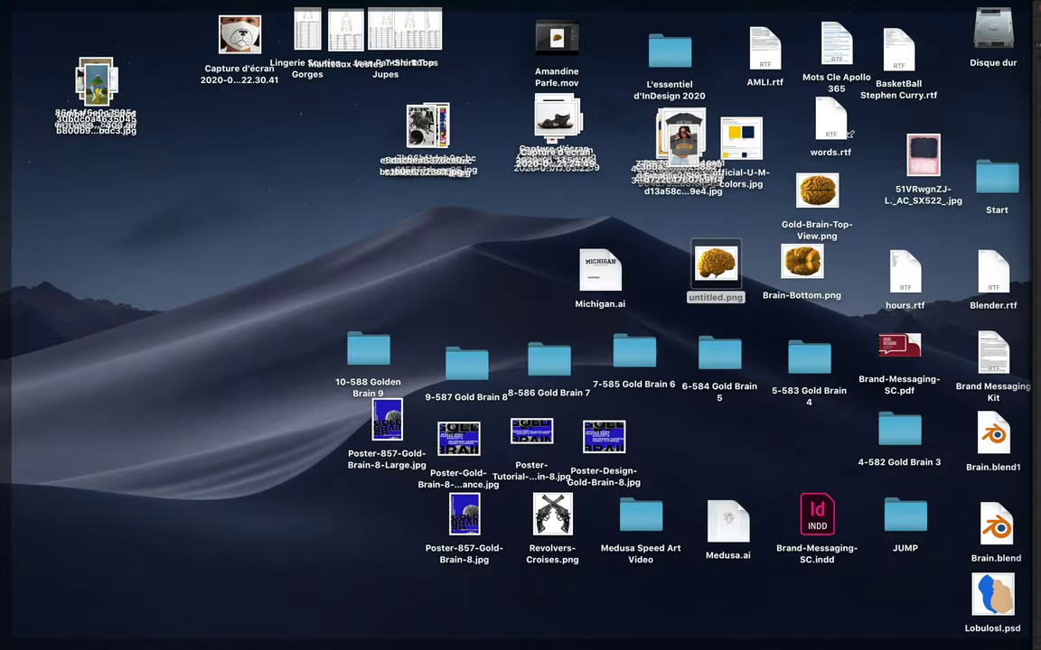
key("ctrl+Right")
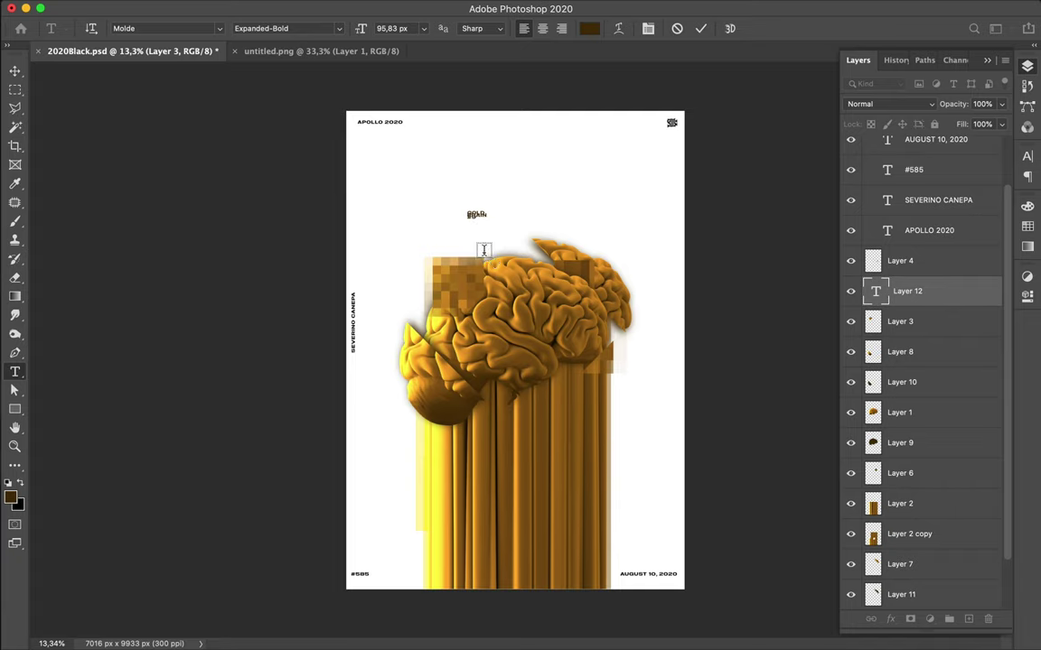
key("Escape")
key("v")
left_click_drag(479, 220, 505, 235)
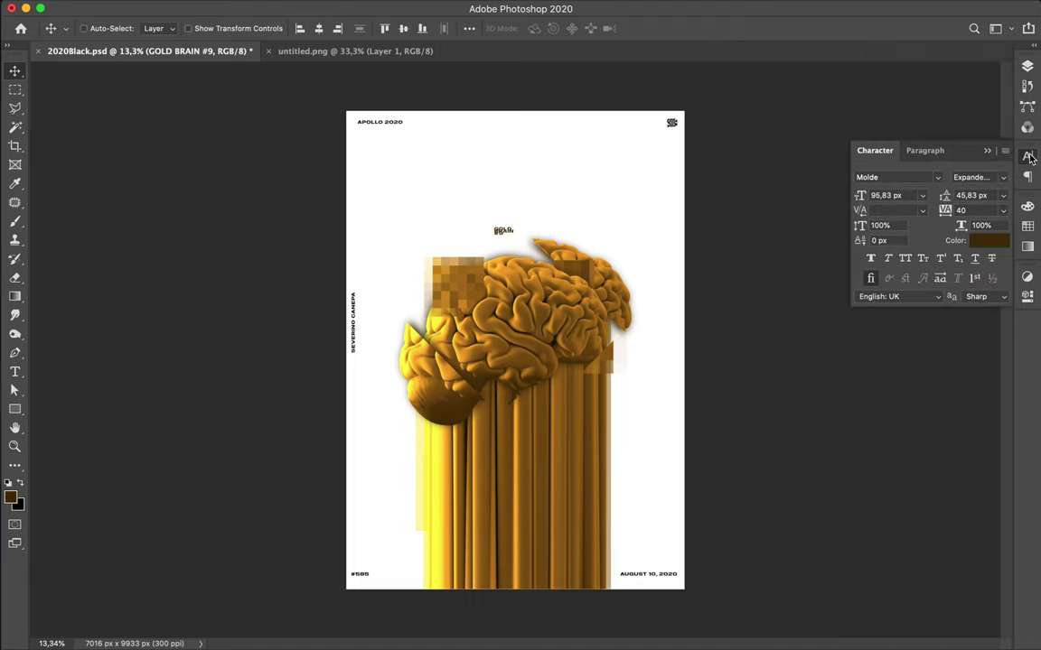
Set the title's tracking to 1240 and its leading to 105 px
left_click(1027, 156)
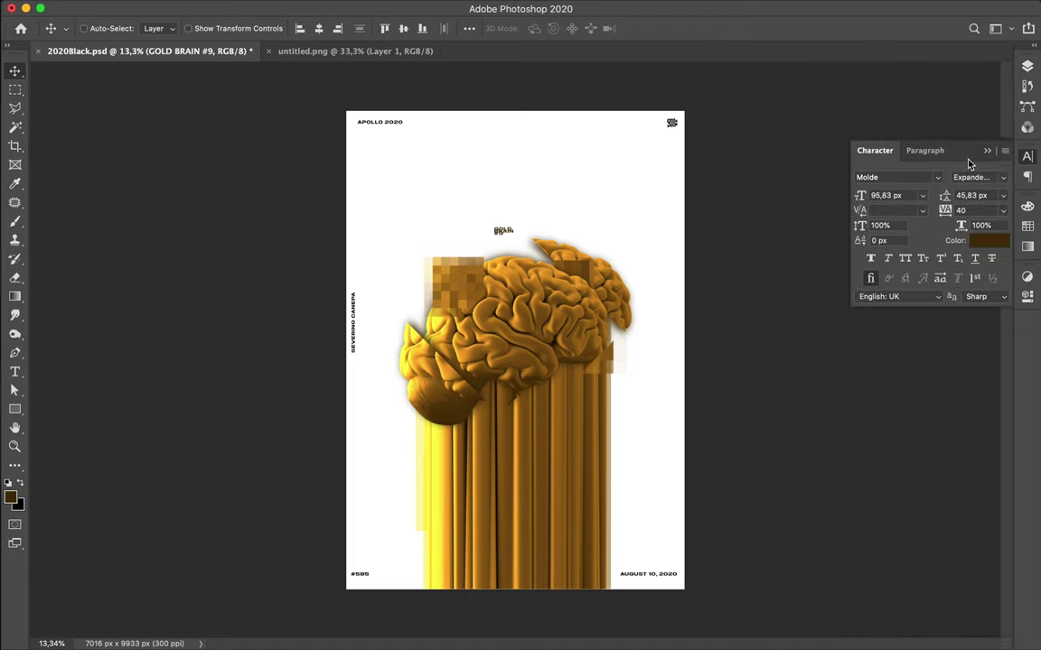
left_click(989, 210)
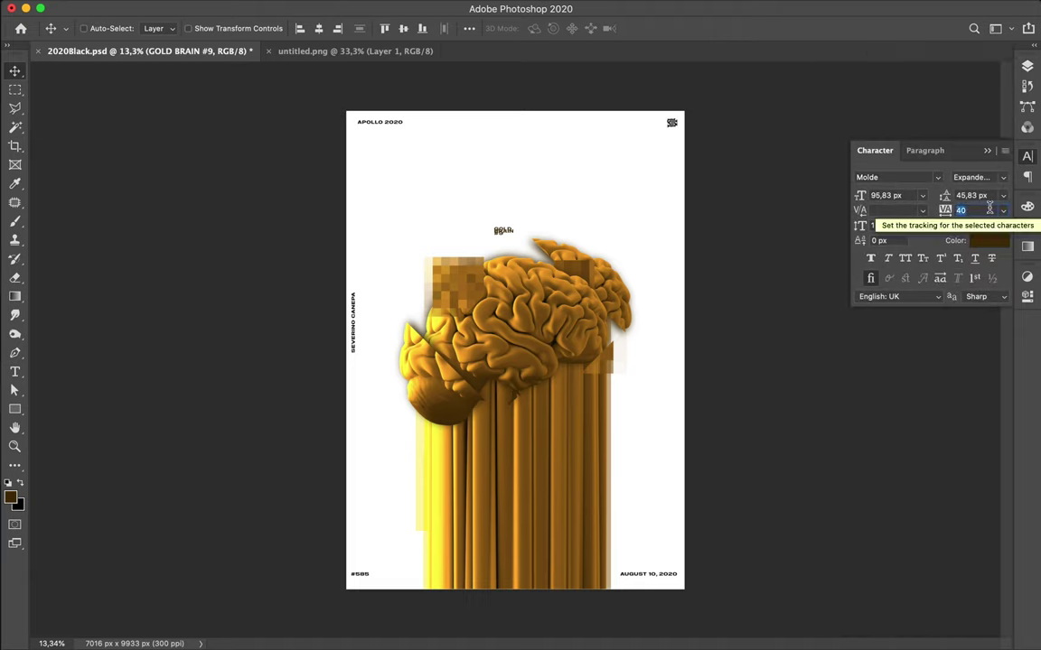
type("240")
key("Return")
type("840")
key("Return")
type("1240")
key("Return")
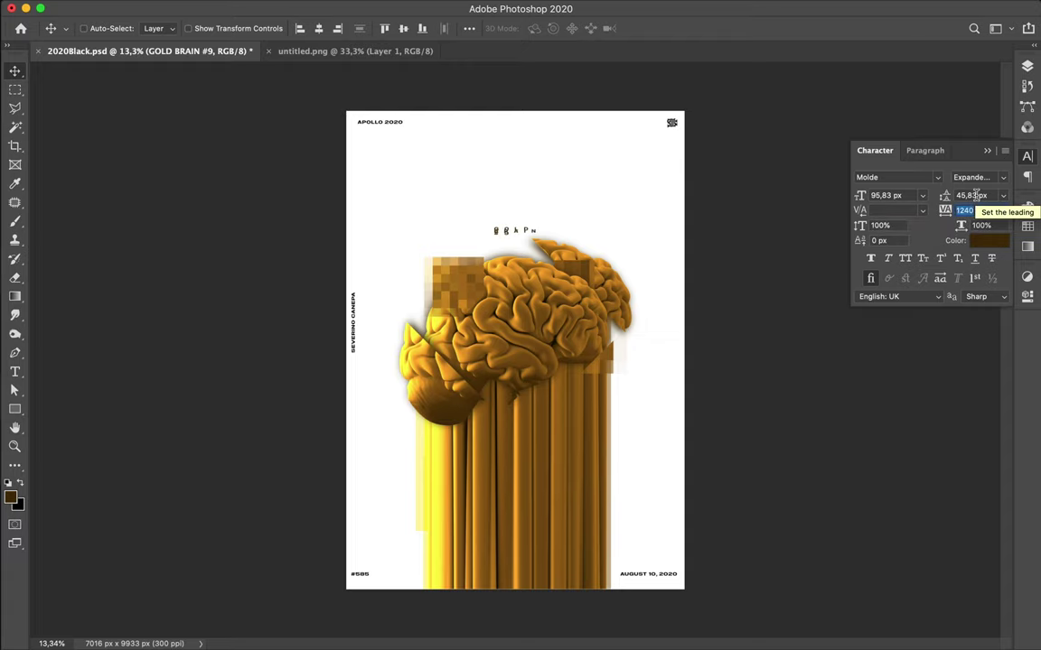
left_click(979, 195)
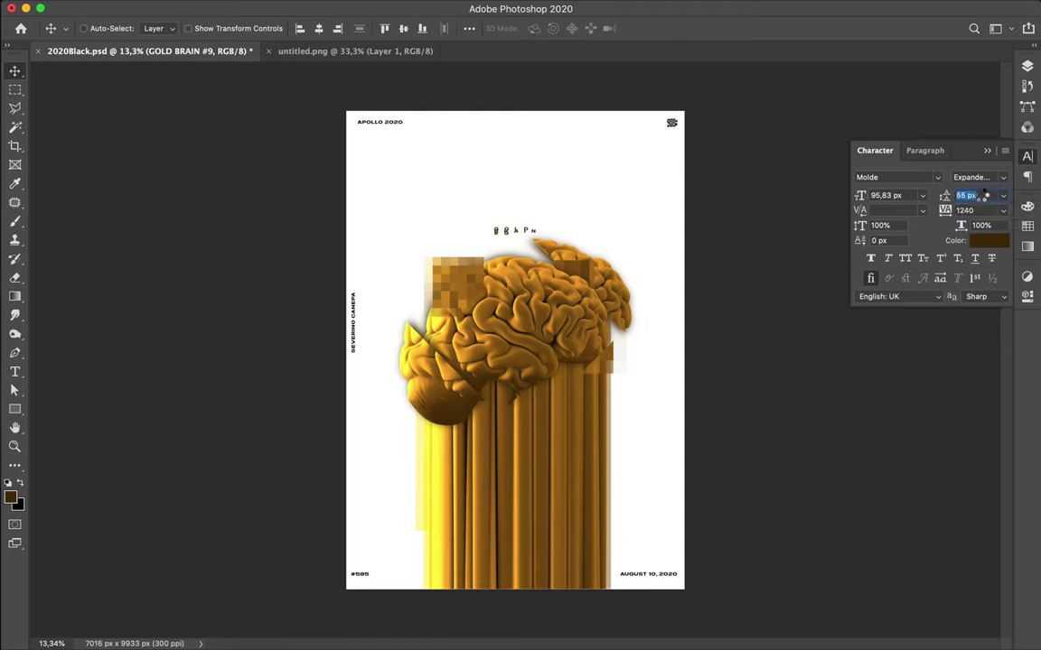
type("65")
key("Return")
type("105")
key("Return")
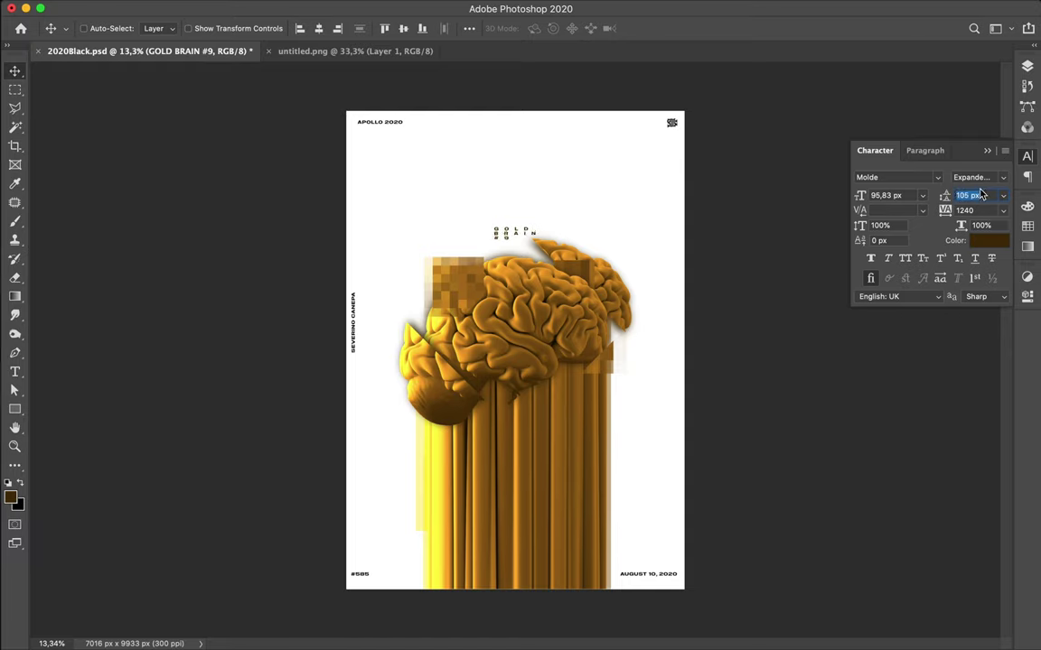
Centre-align the title and move it down onto the brain
left_click(917, 153)
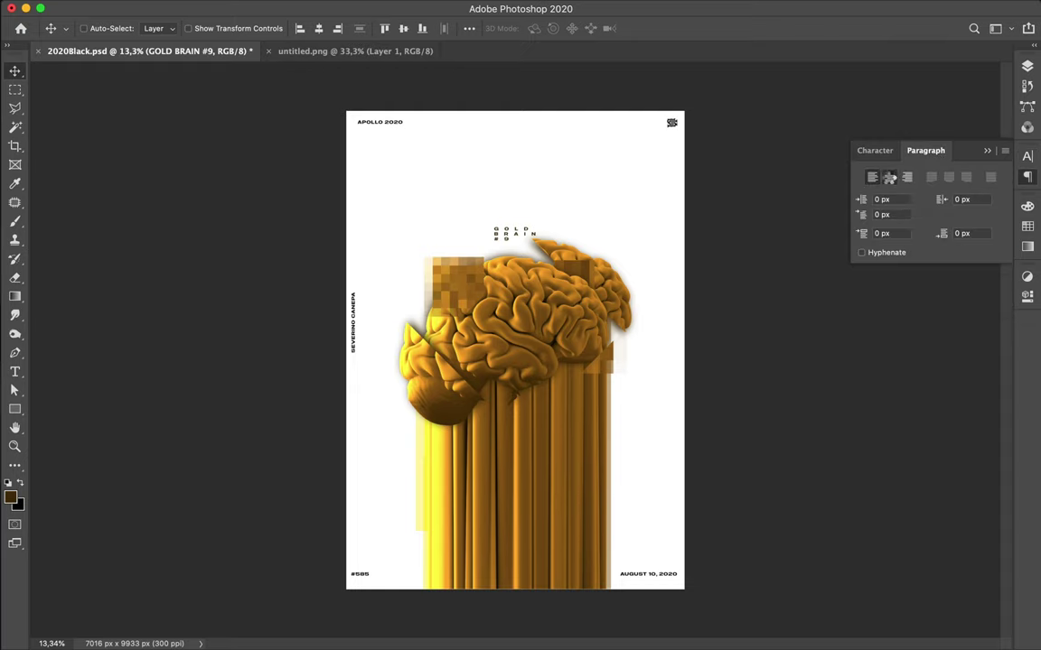
left_click(890, 179)
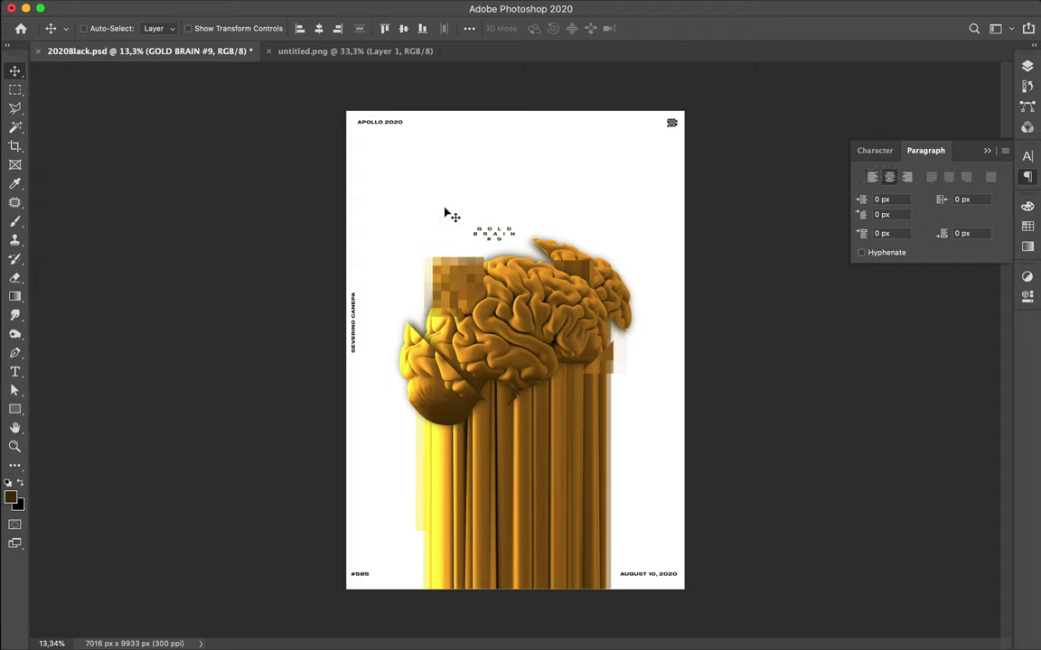
left_click_drag(500, 236, 518, 318)
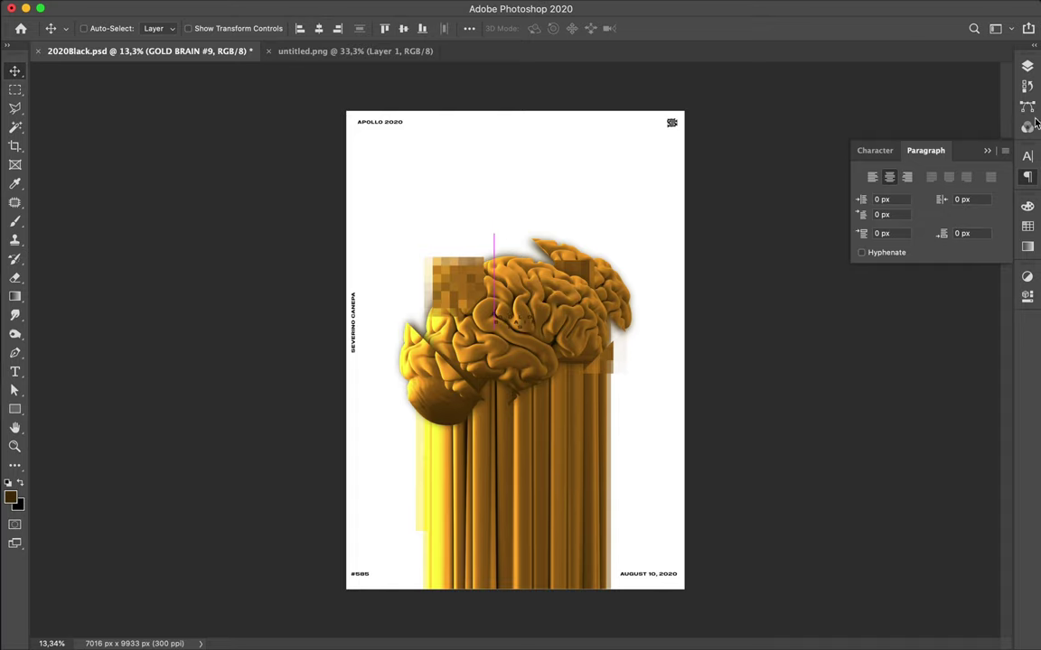
Raise the title's font size step by step to 145 px
left_click(1028, 68)
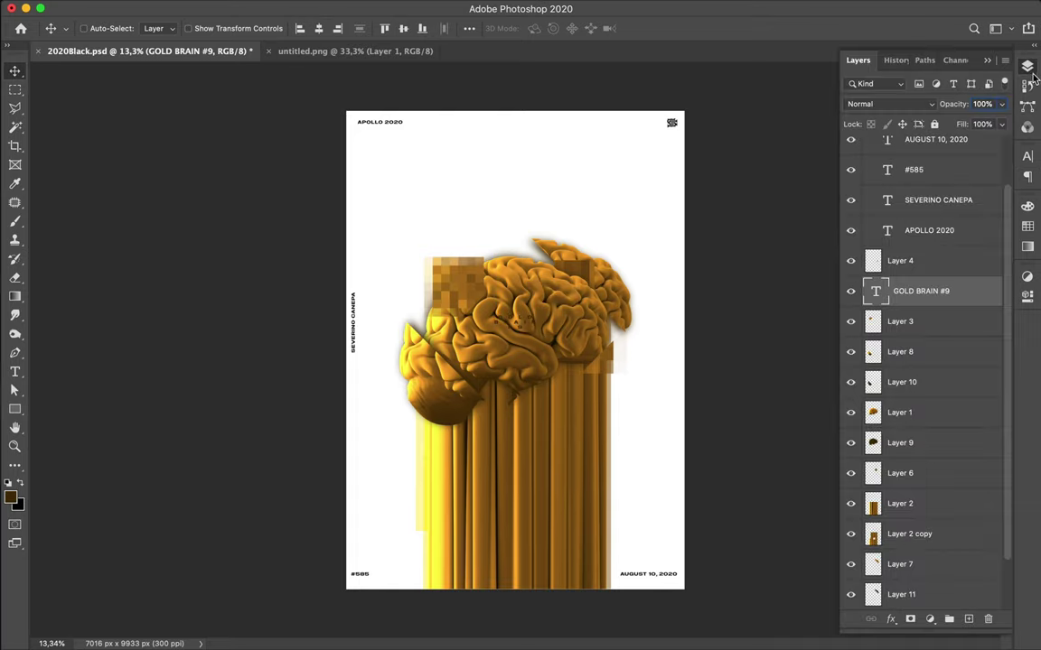
left_click(1028, 157)
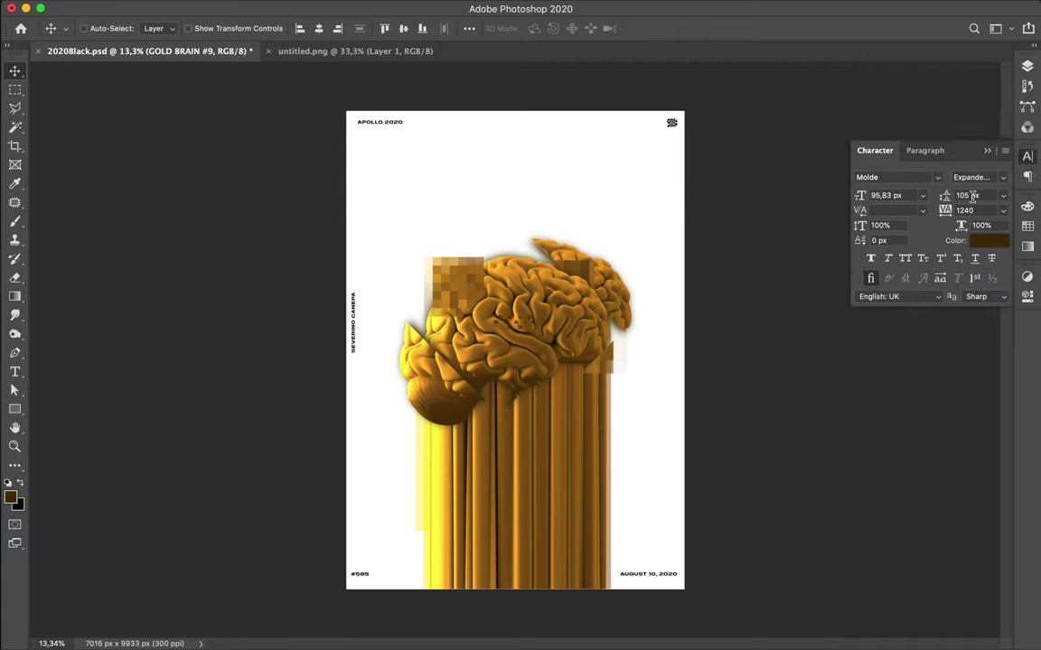
left_click(908, 196)
type("105")
key("Return")
type("115")
key("Return")
type("125")
key("Return")
type("135")
key("Return")
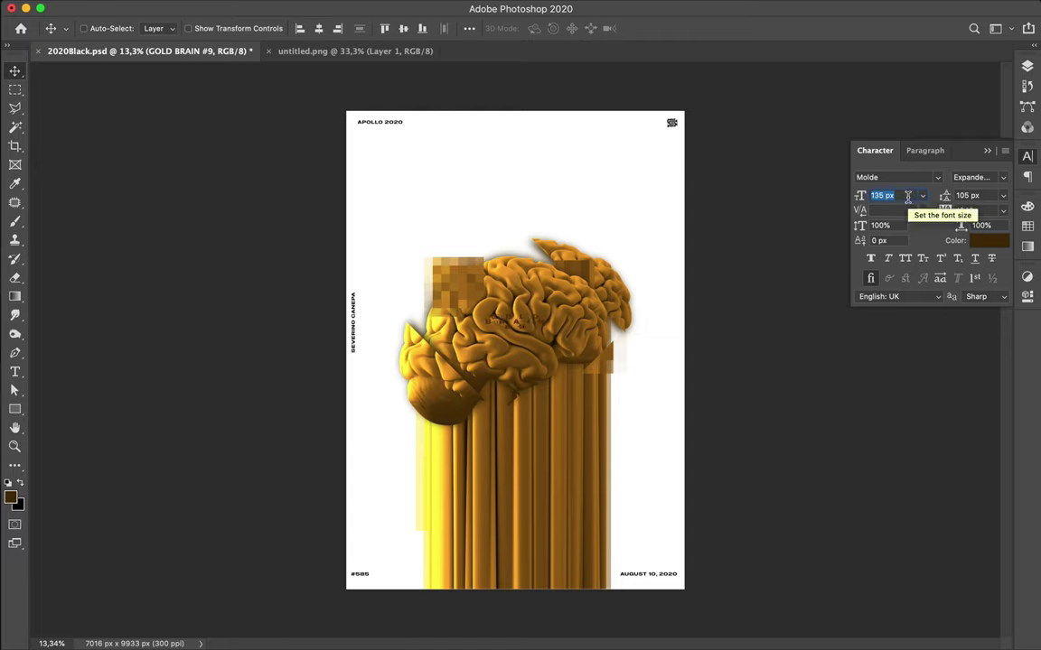
type("145")
left_click(984, 195)
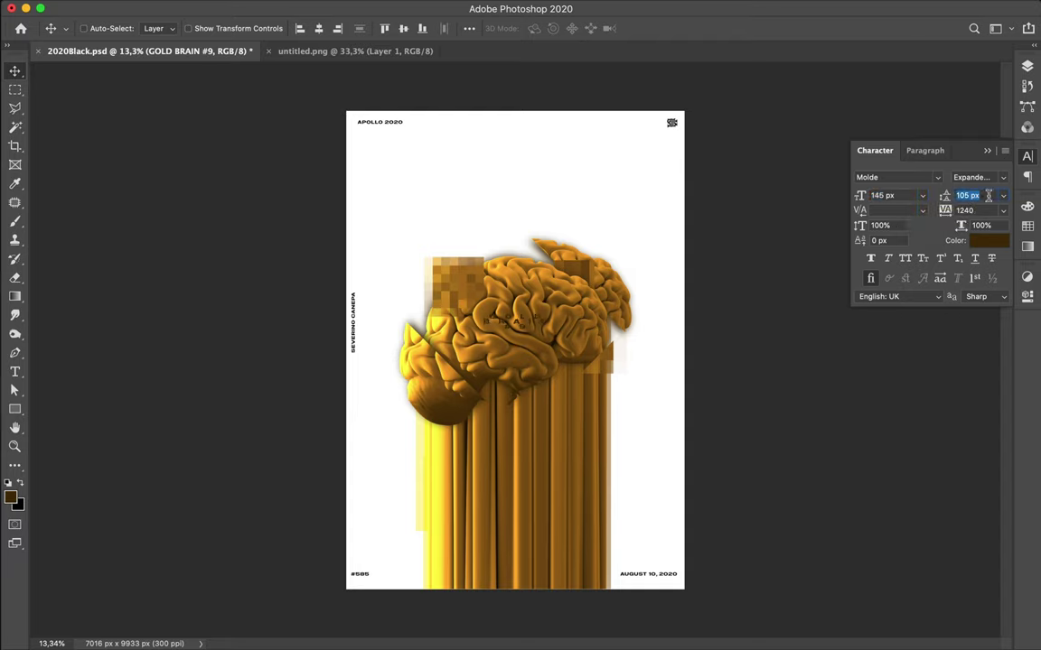
Increase the title's line spacing to 135 px
type("115")
key("Return")
type("125")
key("Return")
type("135")
key("Return")
key("super")
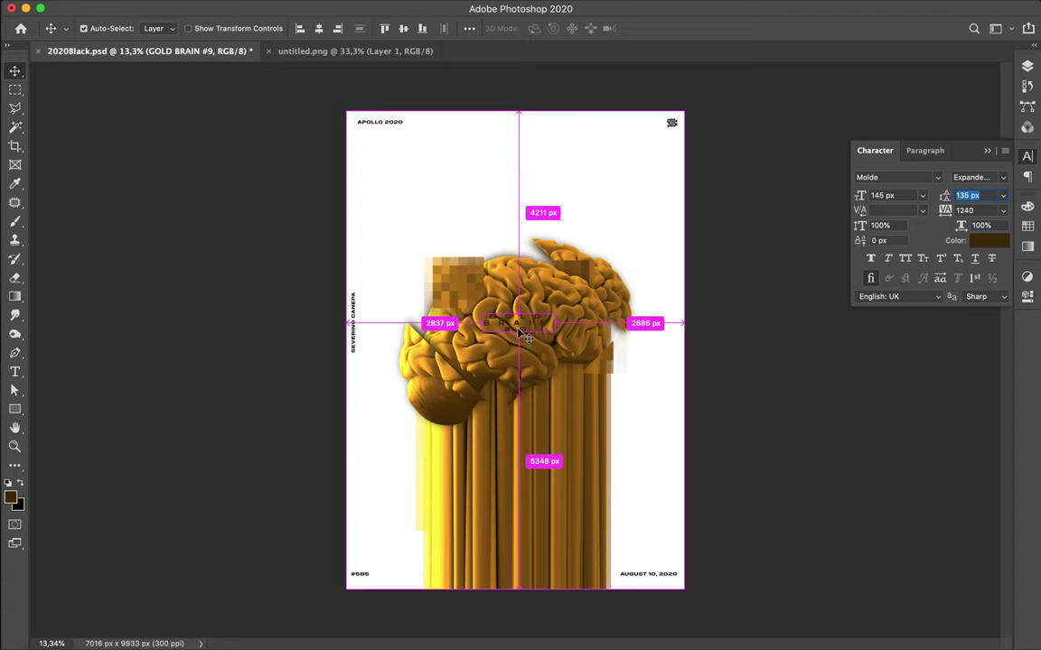
Free-transform the title up by about 188.5% so it spans the brain
key("super+t")
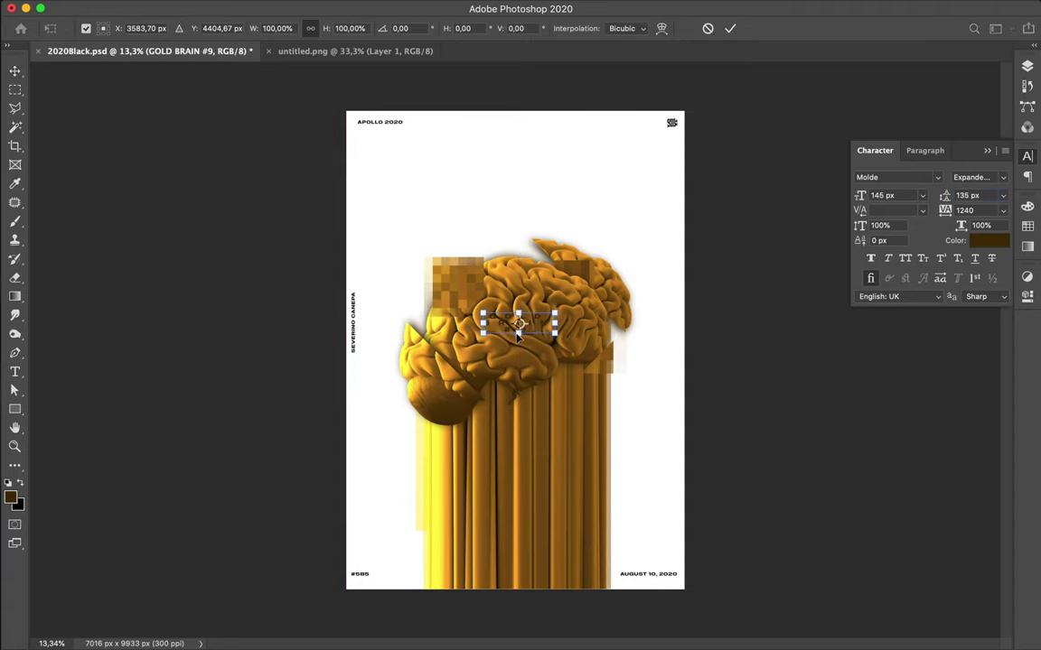
left_click_drag(517, 334, 518, 353)
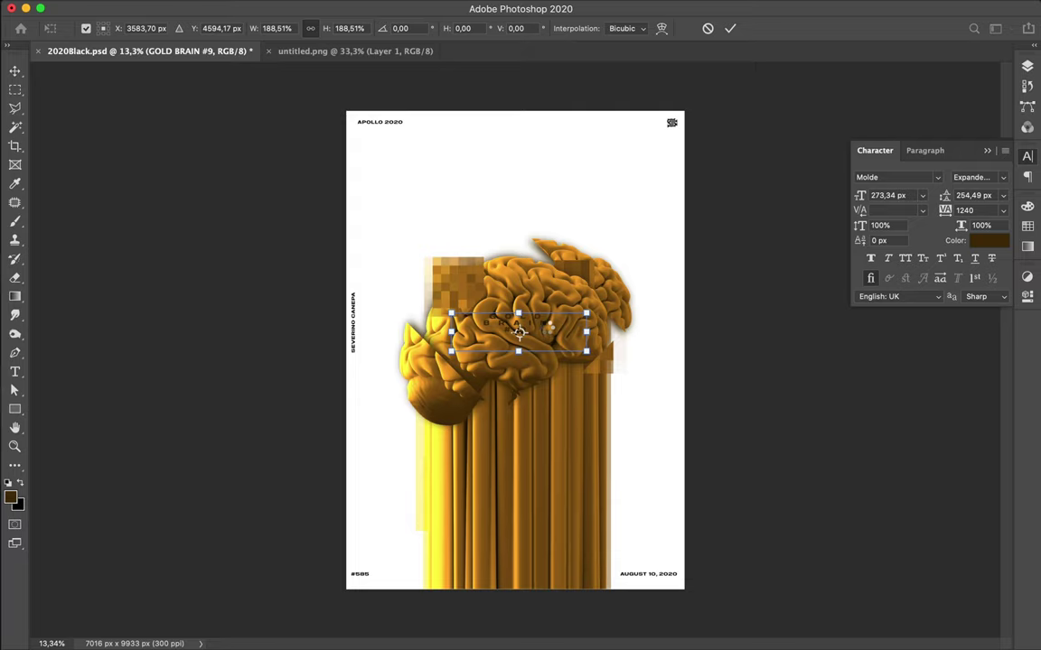
key("Return")
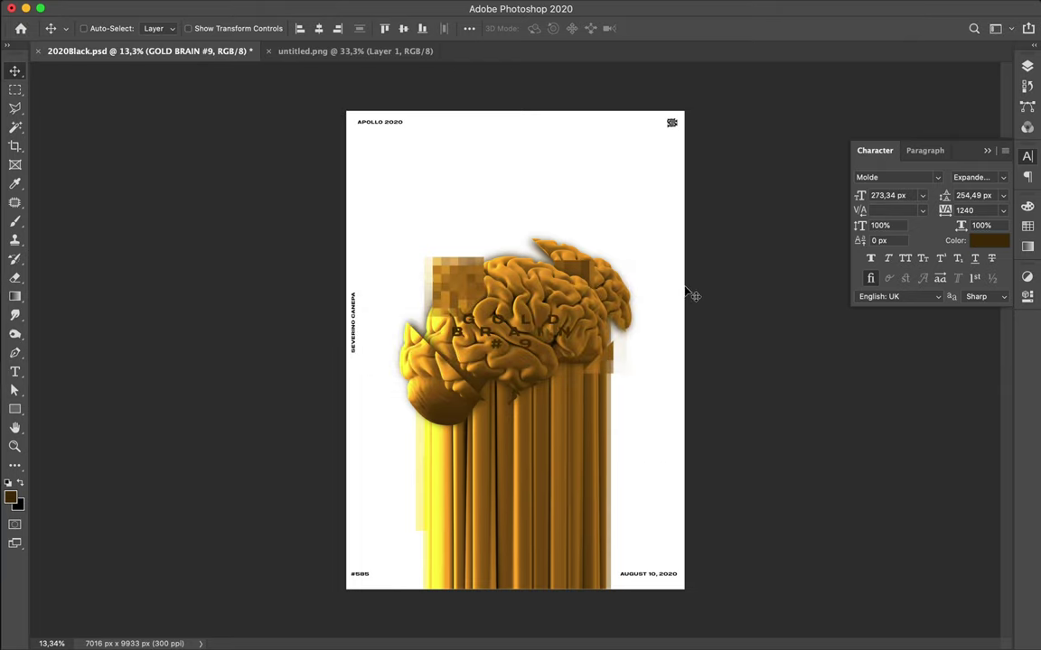
Make the title white and set its font style to Regular
left_click(991, 242)
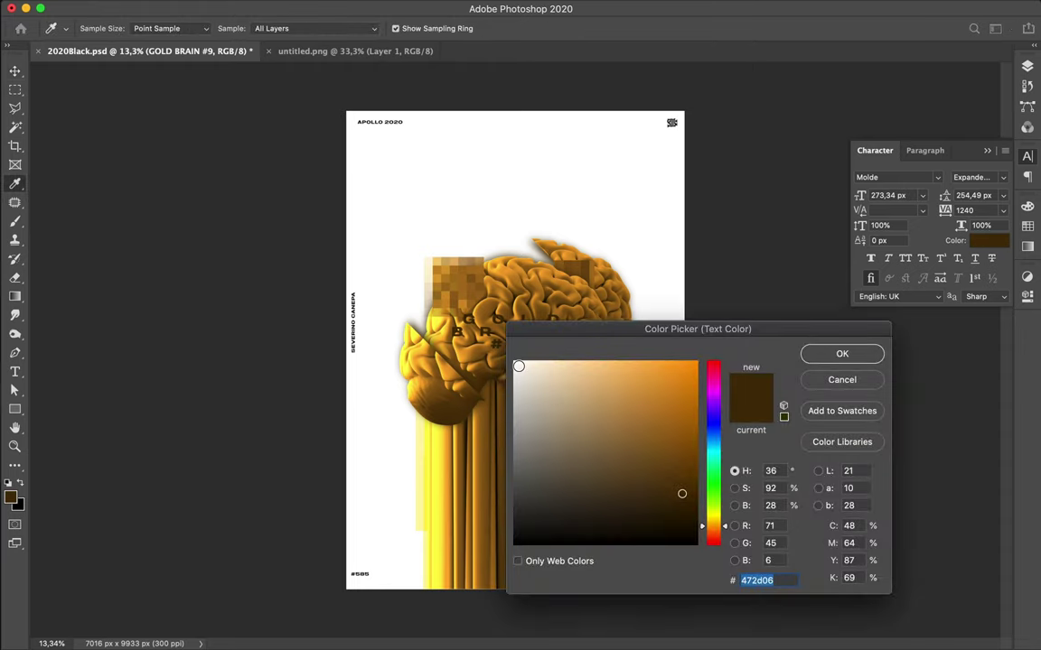
left_click_drag(517, 365, 506, 359)
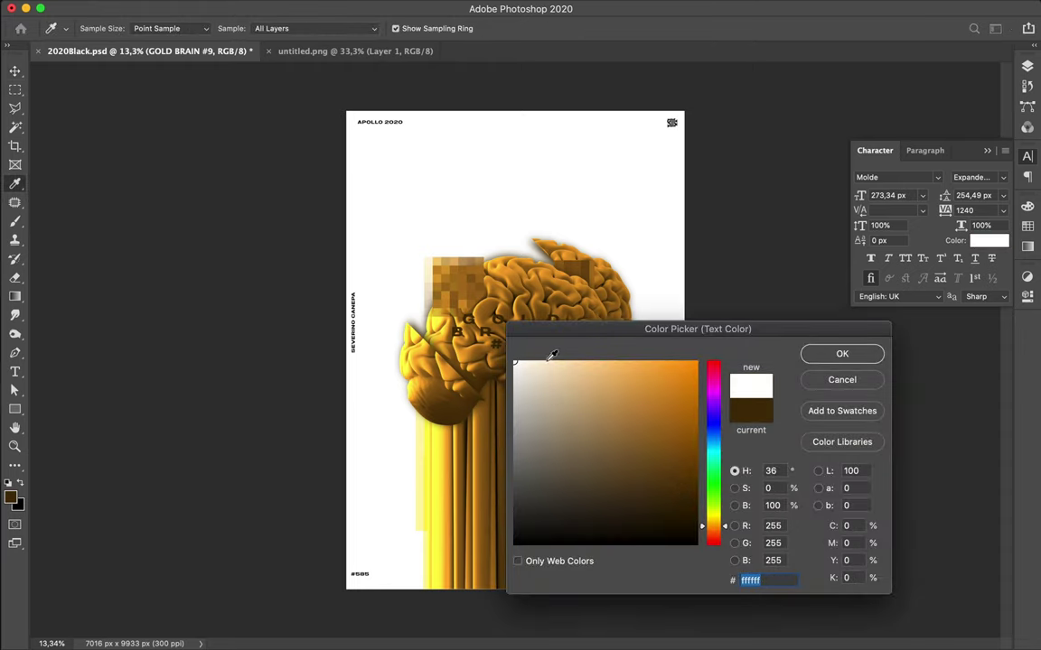
left_click(839, 357)
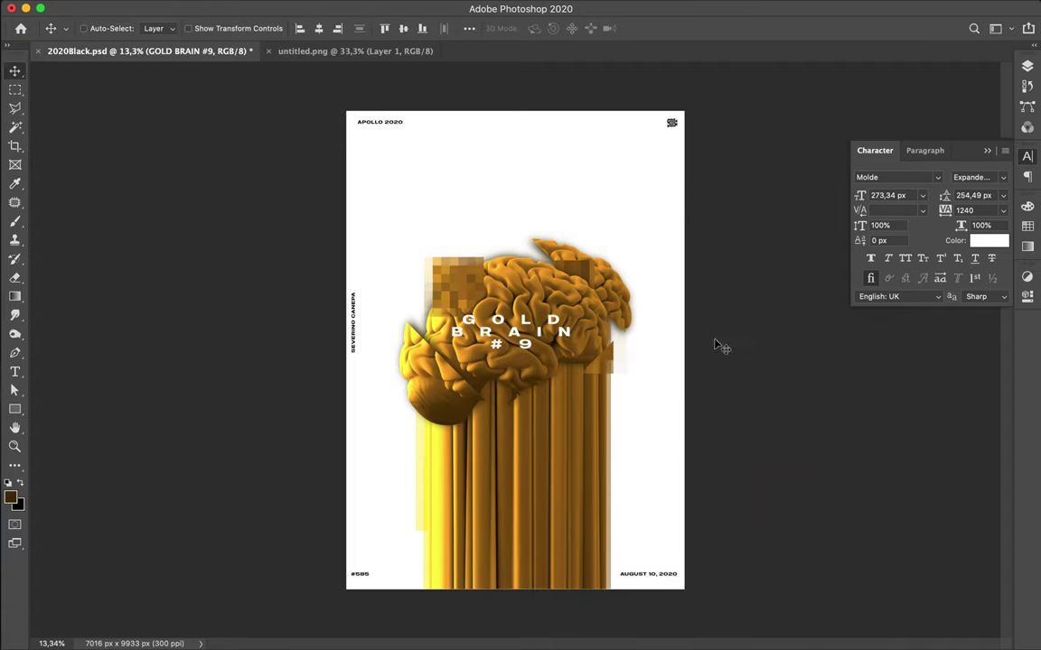
left_click(1003, 179)
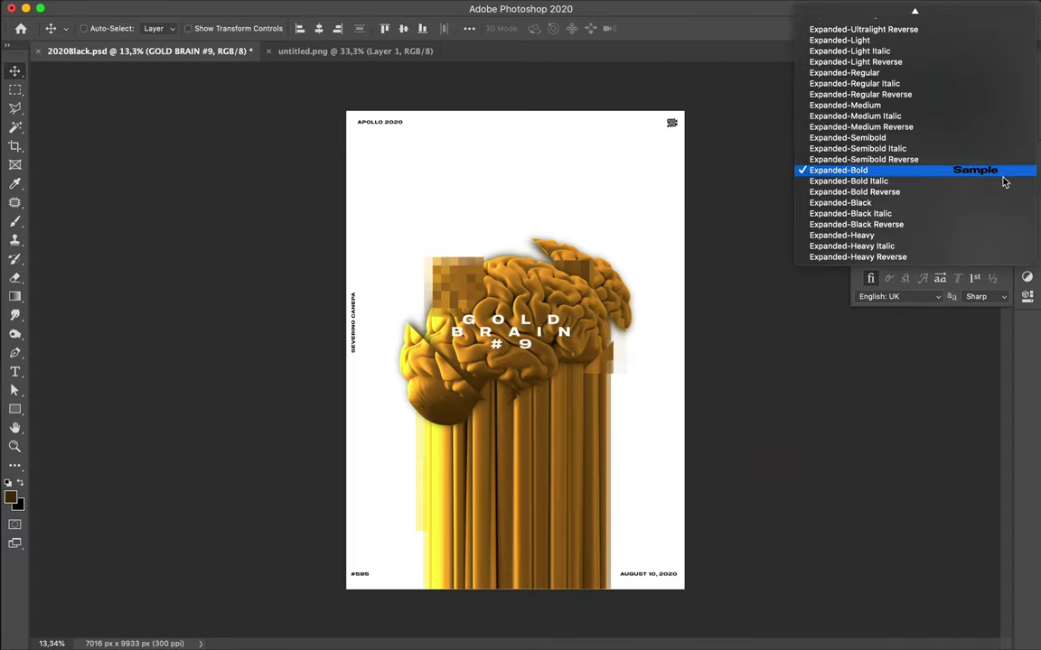
left_click(959, 105)
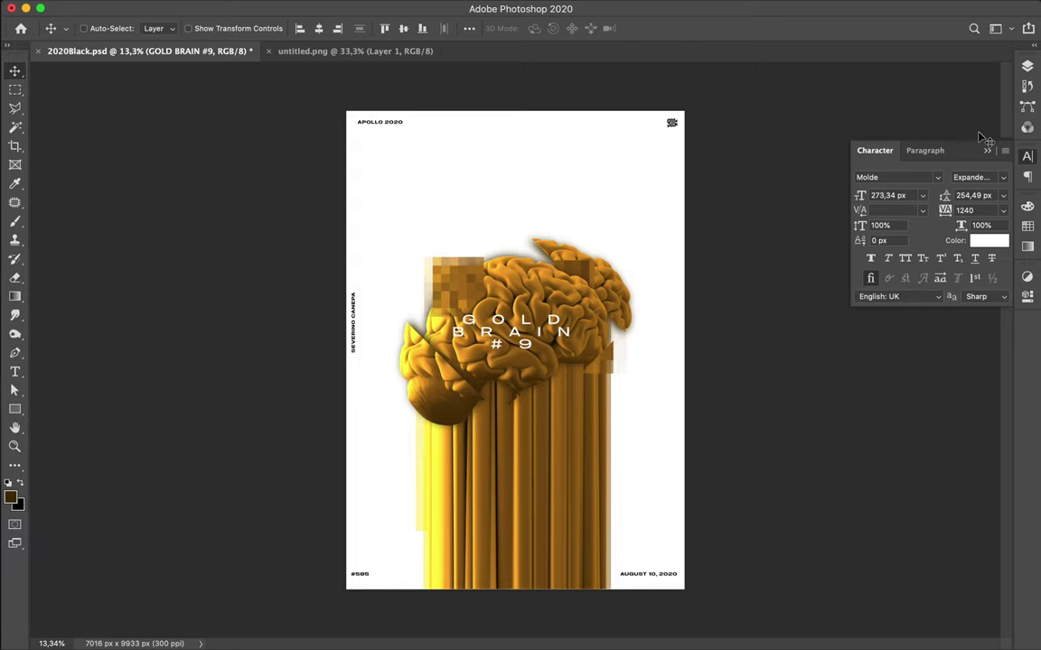
left_click(999, 178)
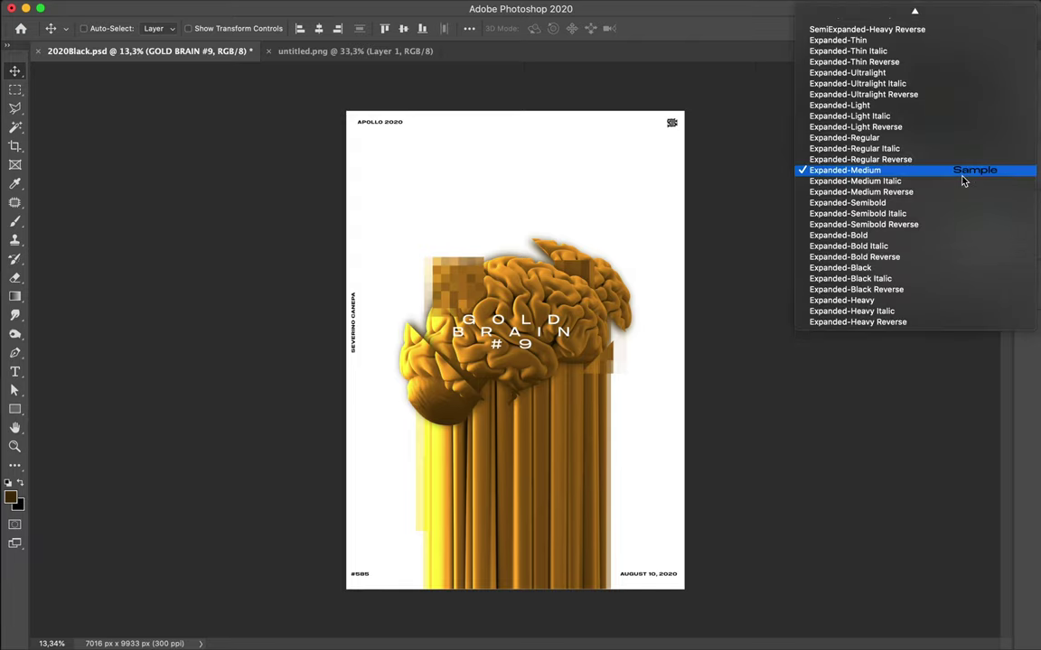
scroll(964, 180, "up", 3)
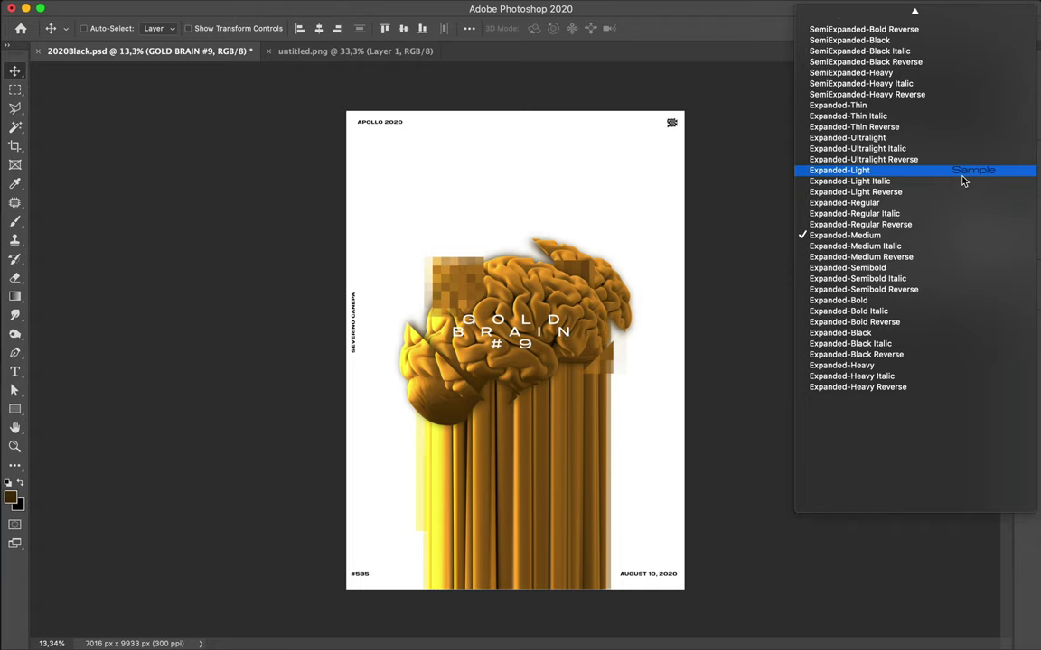
scroll(964, 181, "up", 15)
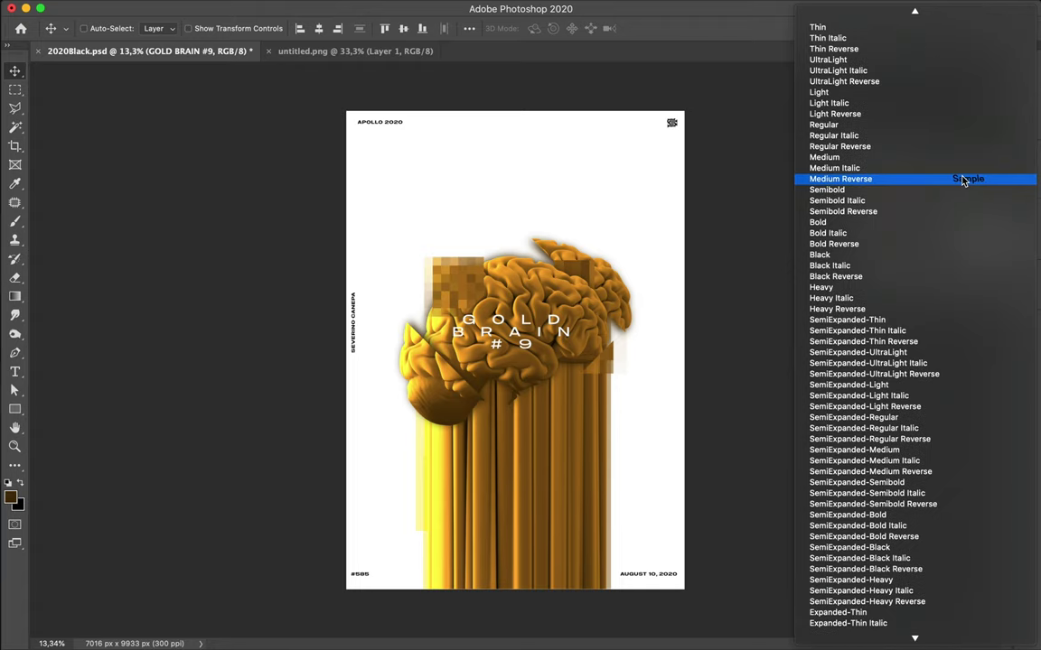
scroll(963, 181, "up", 5)
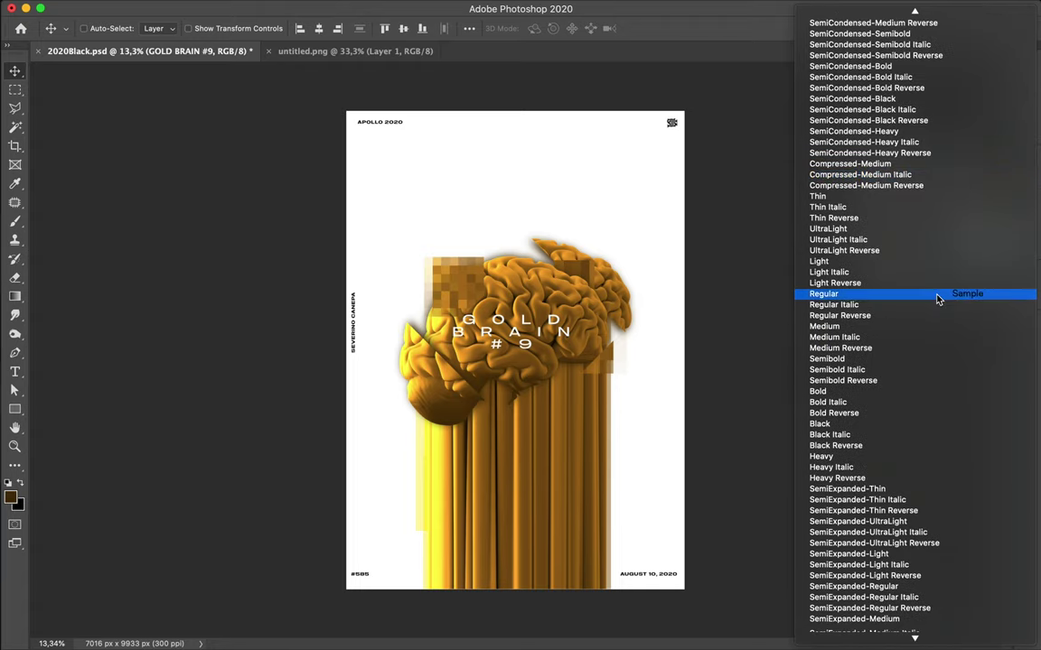
key("Escape")
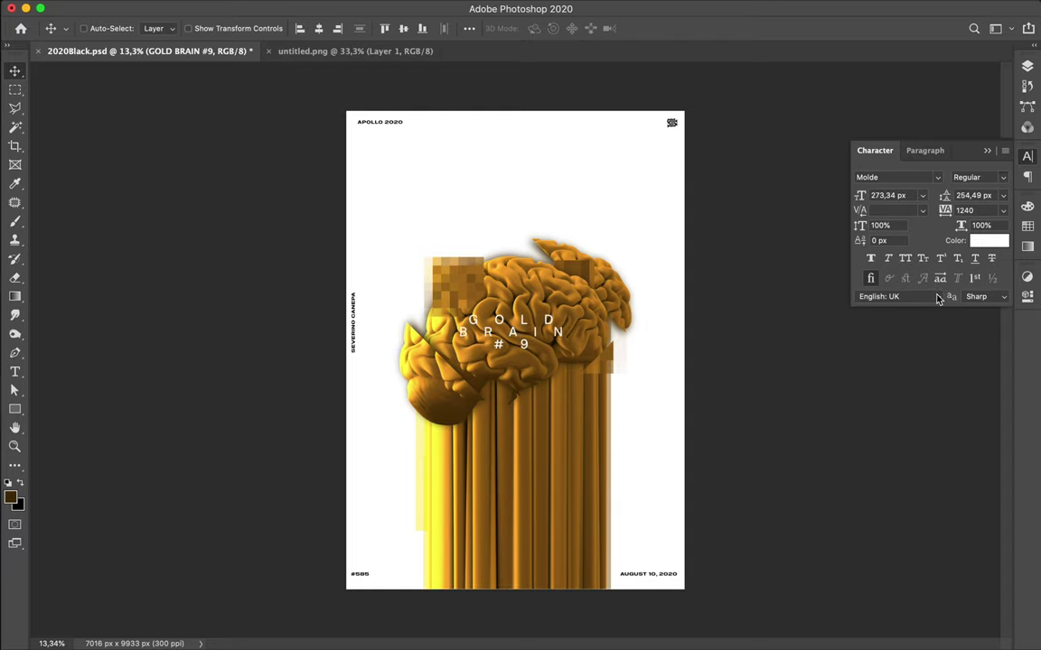
Set the title's leading to 254 px and its tracking to 2040
left_click(973, 196)
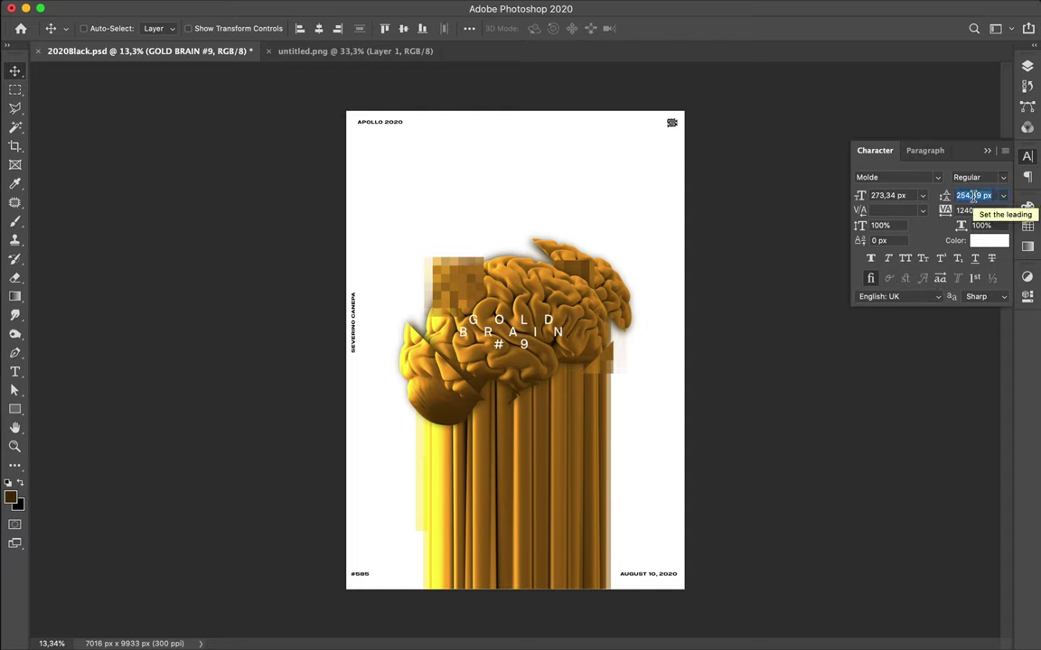
type("264")
key("Return")
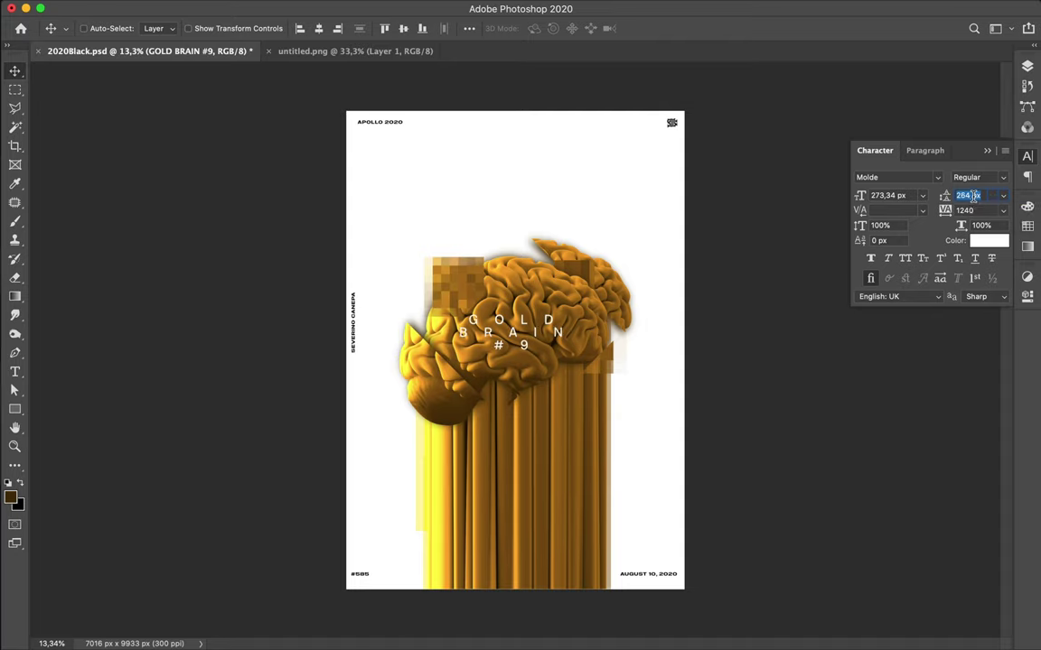
type("254")
key("Return")
left_click(980, 209)
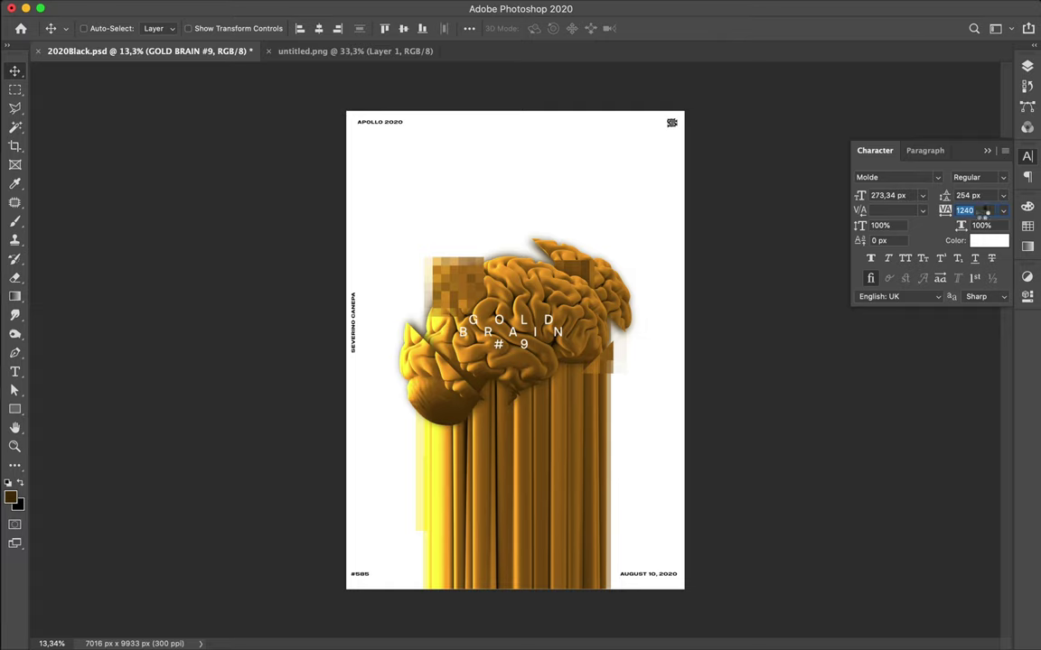
type("1640")
key("Return")
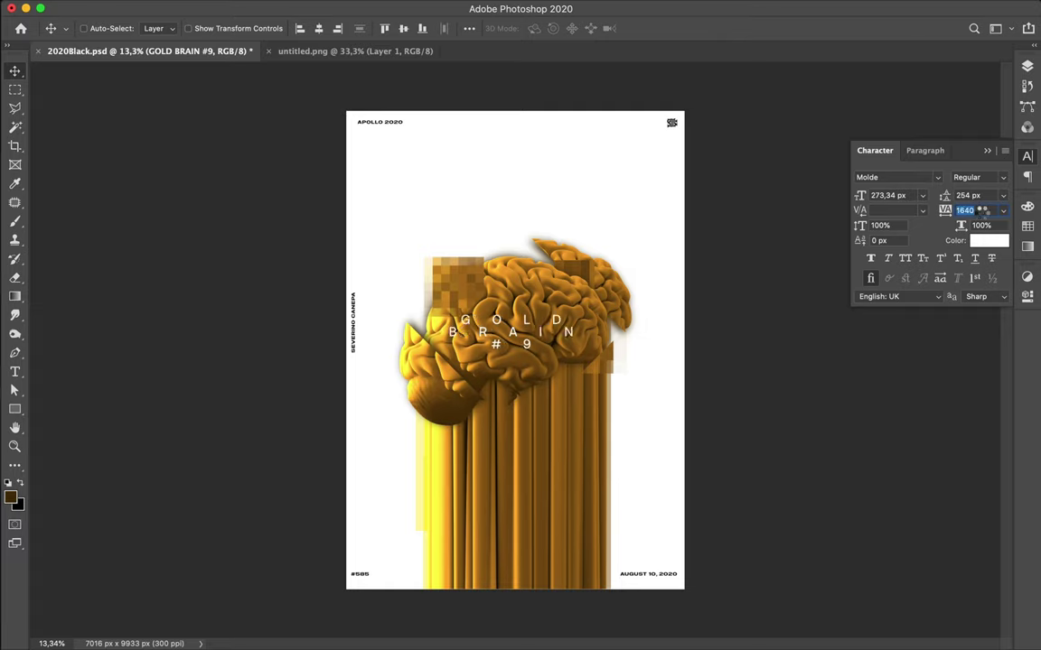
type("2040")
key("Return")
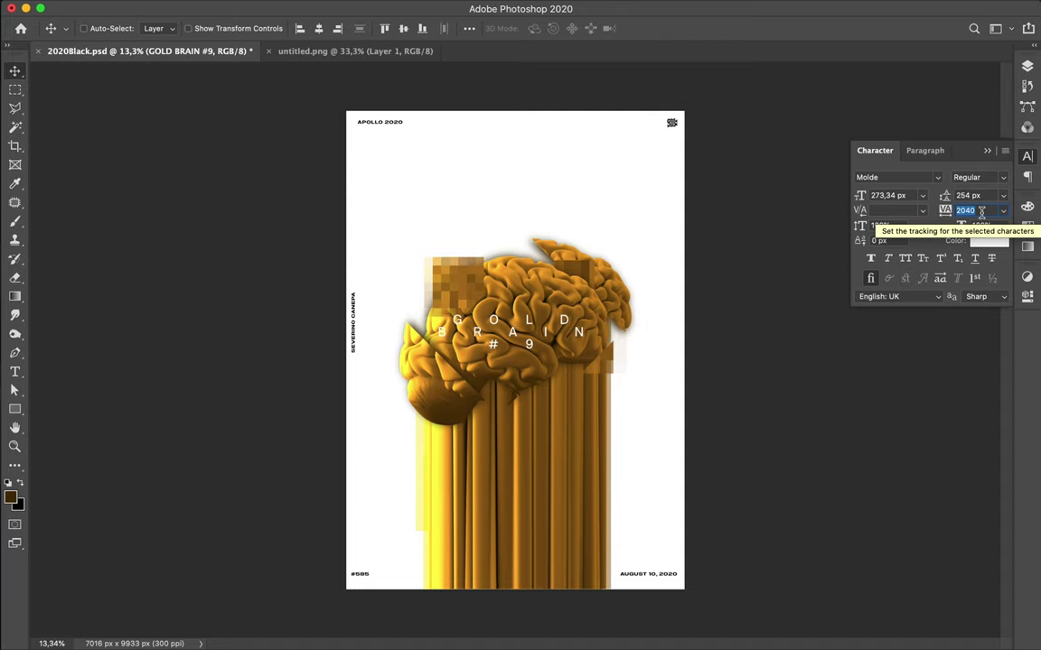
scroll(425, 356, "up", 2)
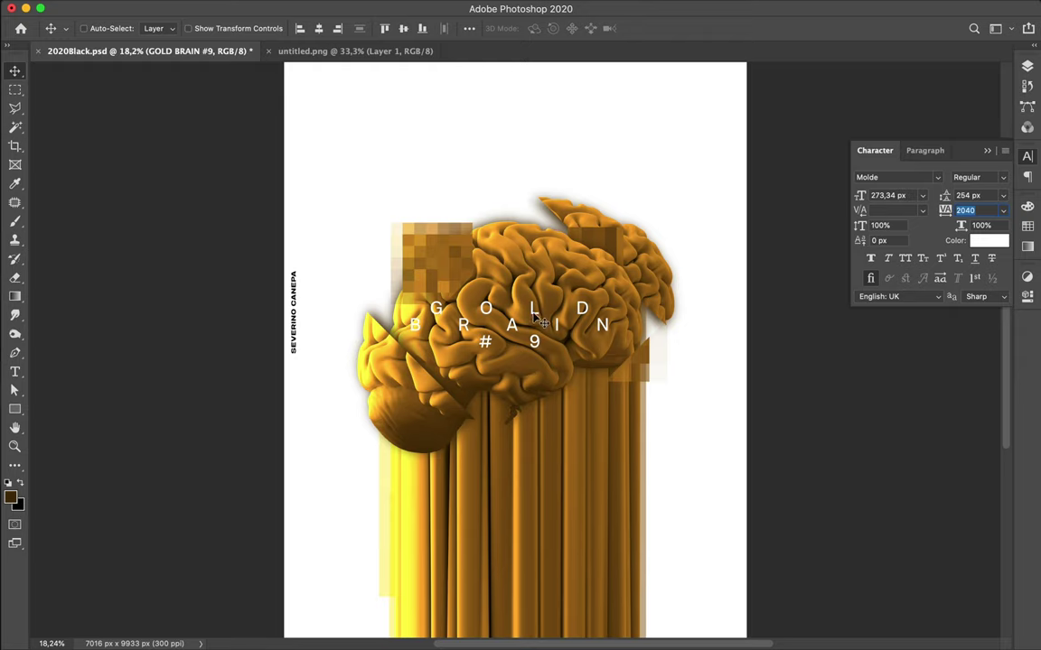
key("Return")
Add a new empty layer directly above Layer 3
left_click(1027, 68)
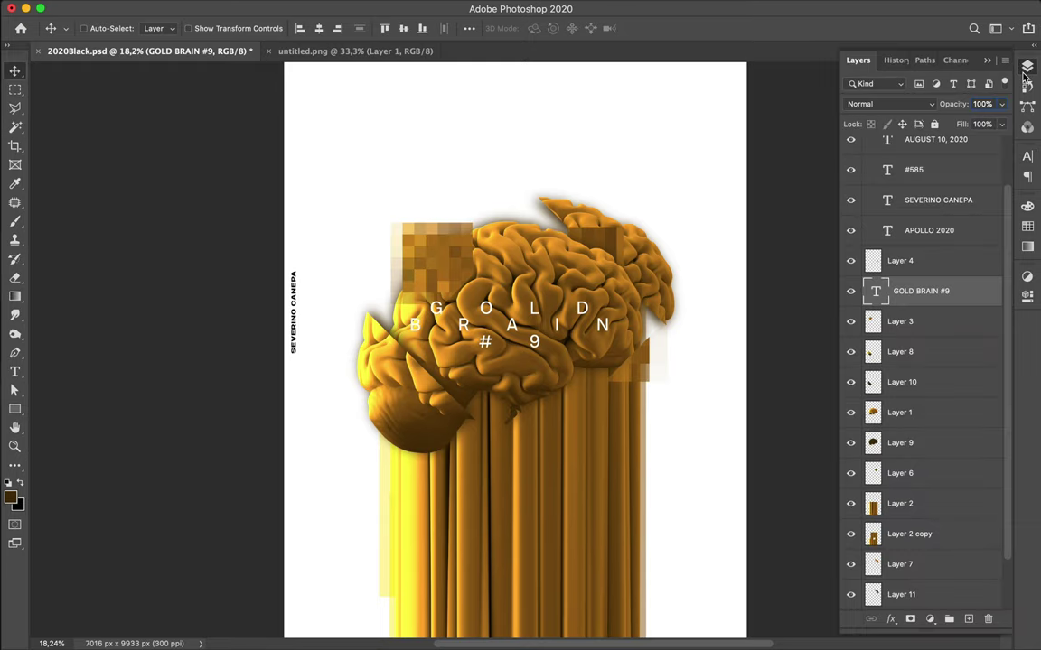
left_click(908, 321)
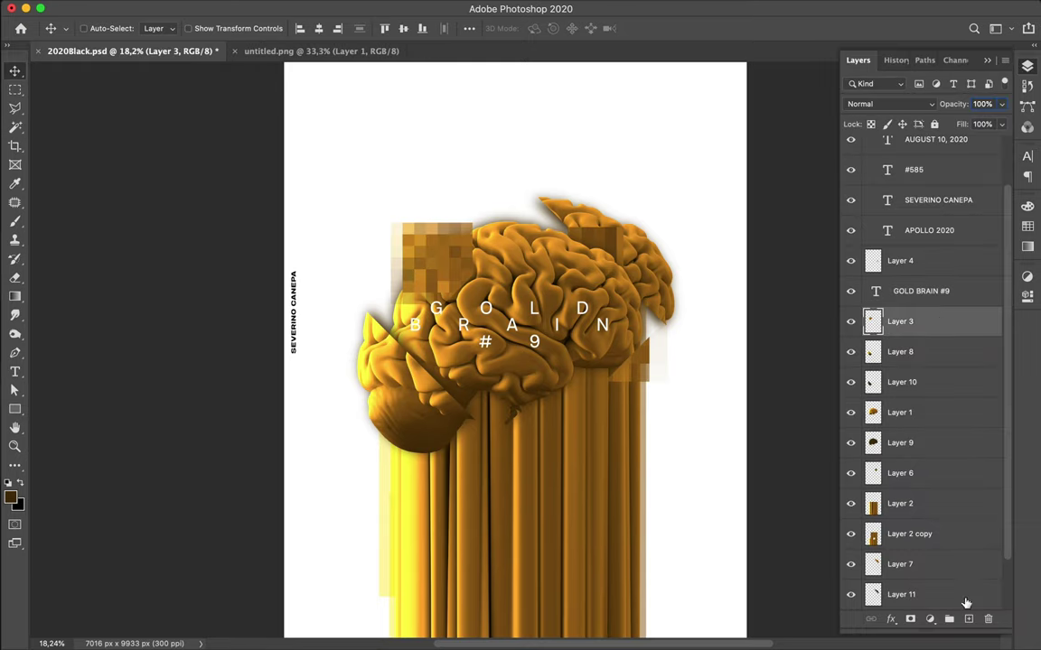
left_click(970, 620)
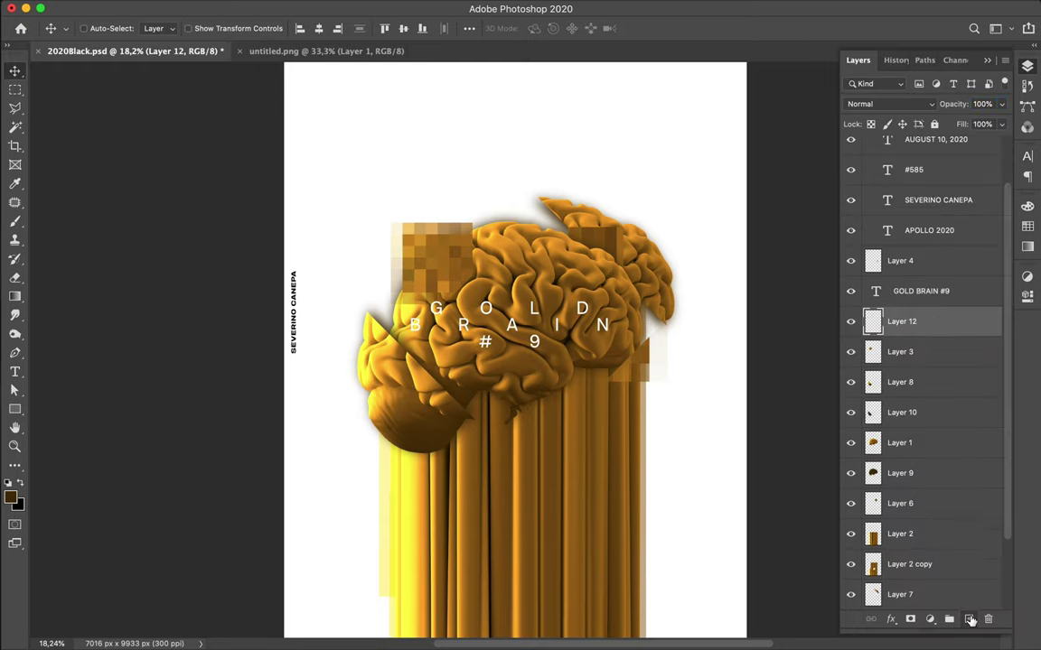
Load the title letters as a selection, then clear it and bring up the Filter menu
left_click(881, 302, "super")
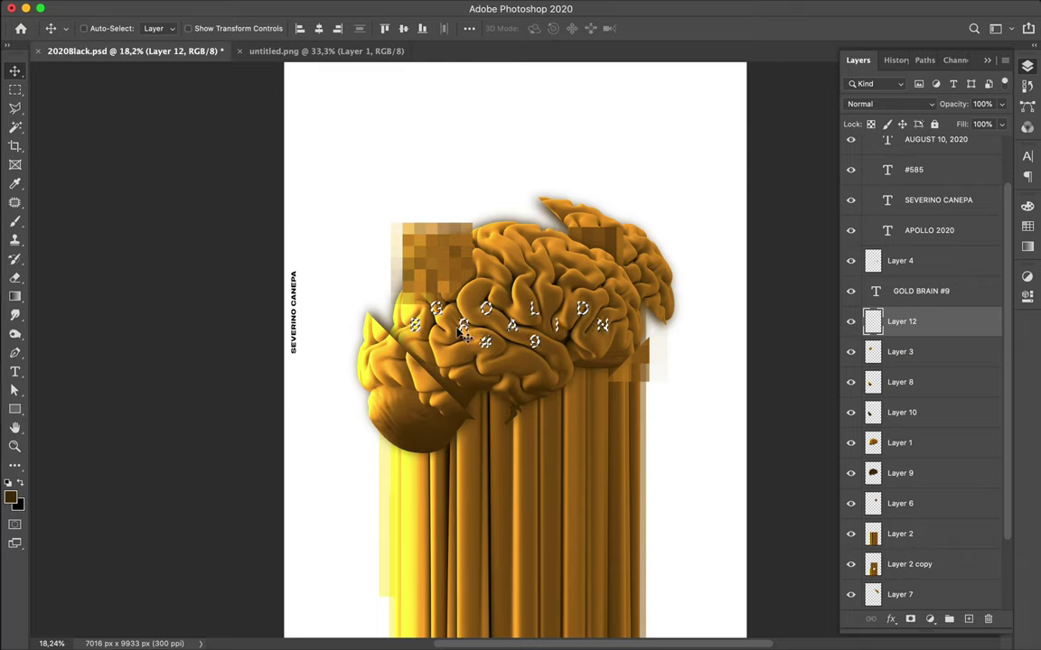
key("b")
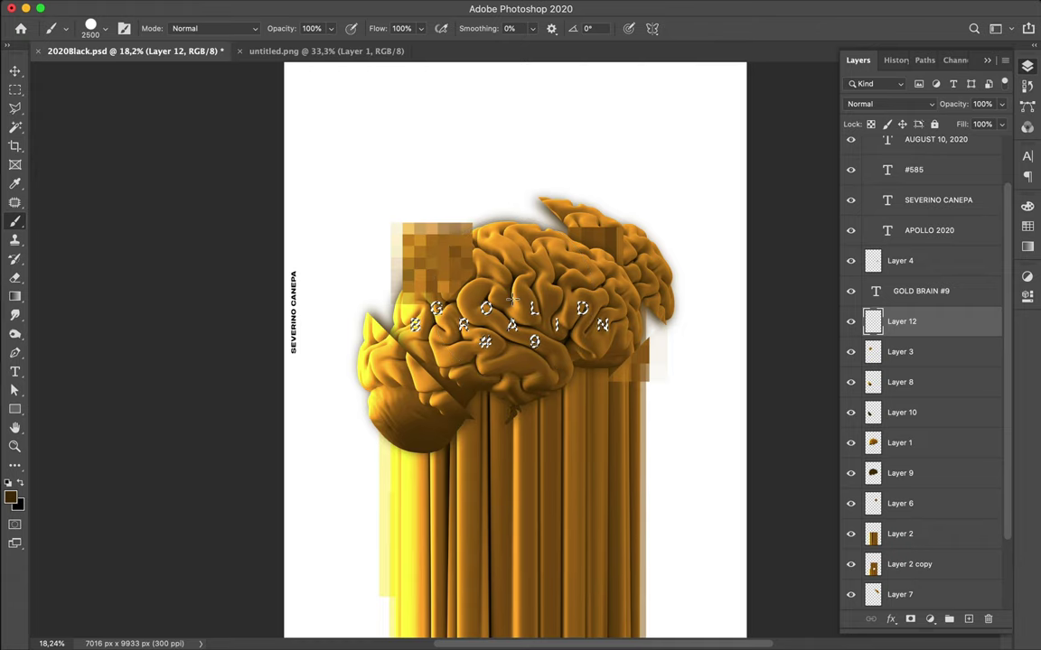
key("m")
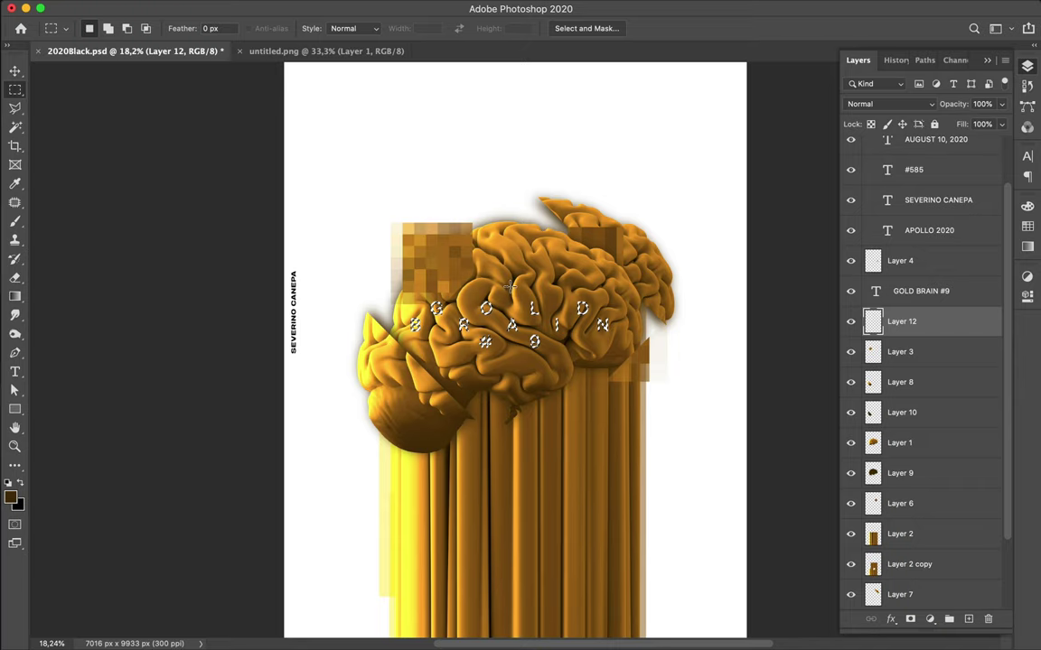
key("super+d")
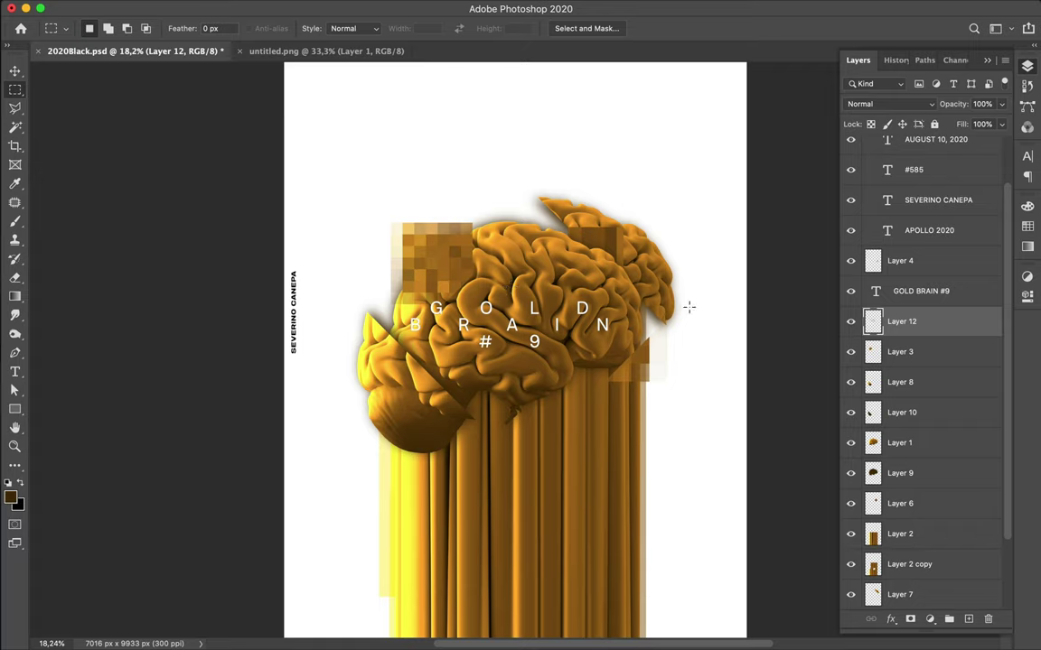
mouse_move(370, 4)
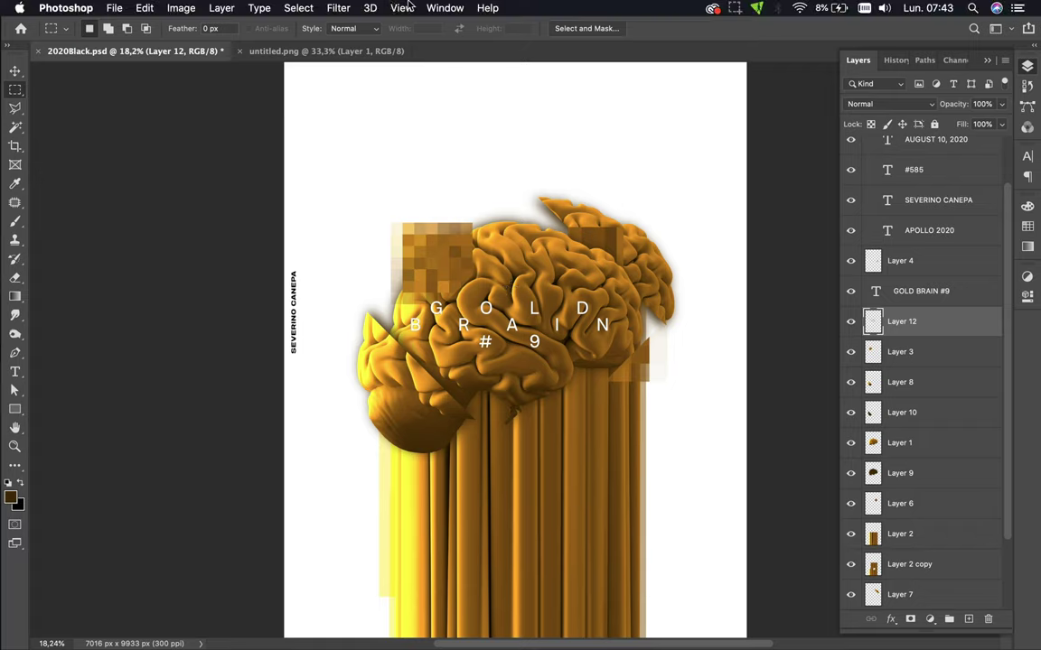
left_click(340, 7)
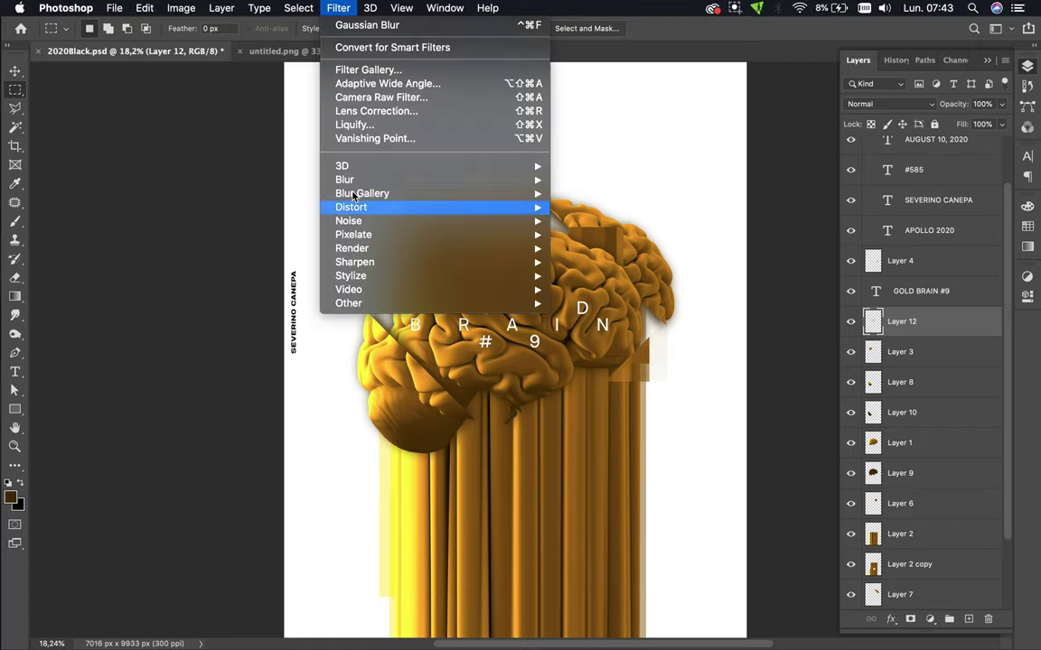
Apply a Gaussian Blur to Layer 12, settling on a 12-pixel radius
mouse_move(353, 186)
left_click(585, 235)
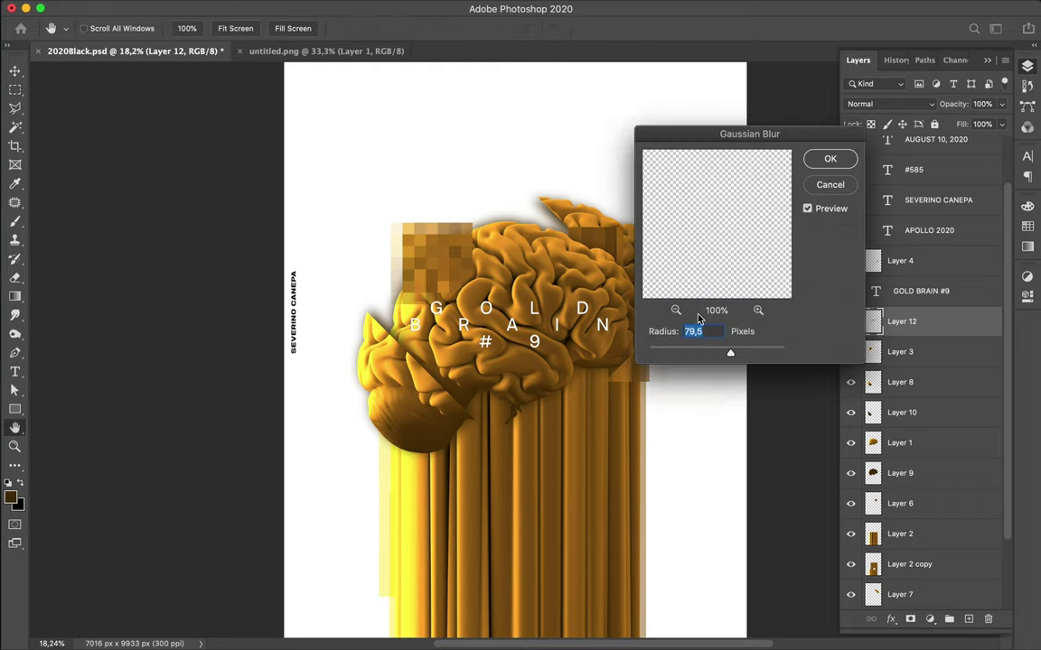
left_click(731, 354)
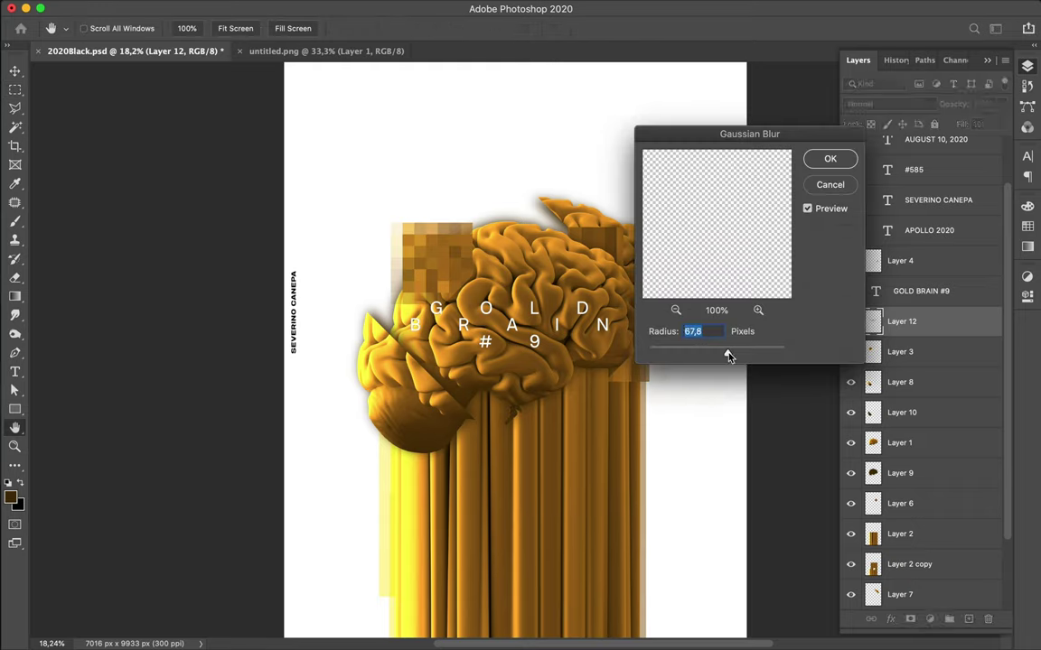
left_click_drag(729, 355, 703, 356)
left_click_drag(702, 353, 770, 355)
left_click(830, 161)
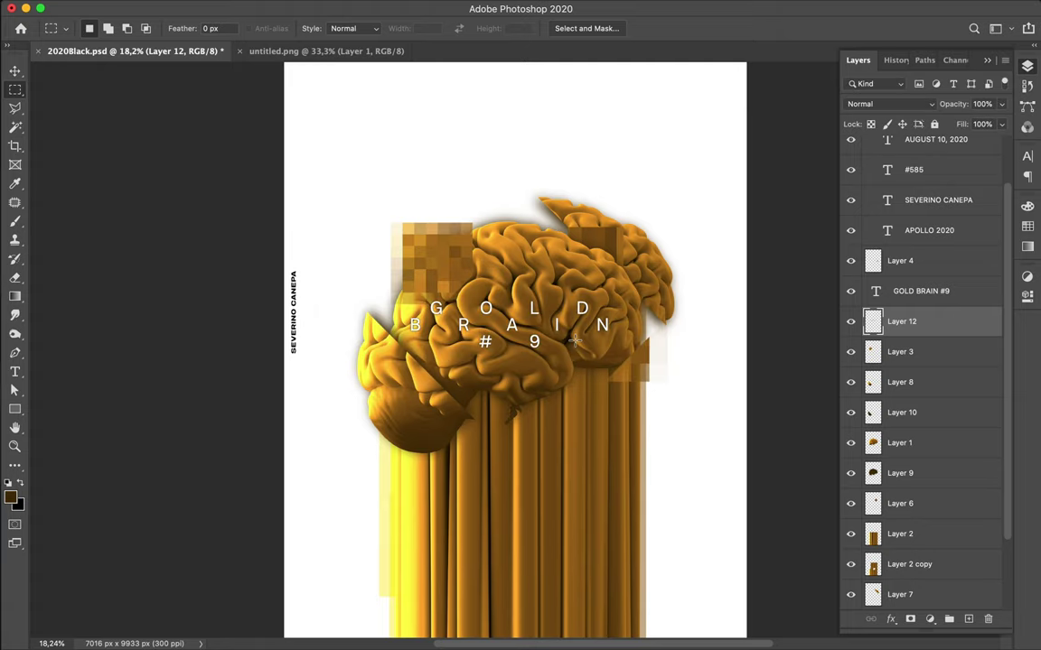
scroll(468, 279, "up", 3)
scroll(470, 279, "up", 5)
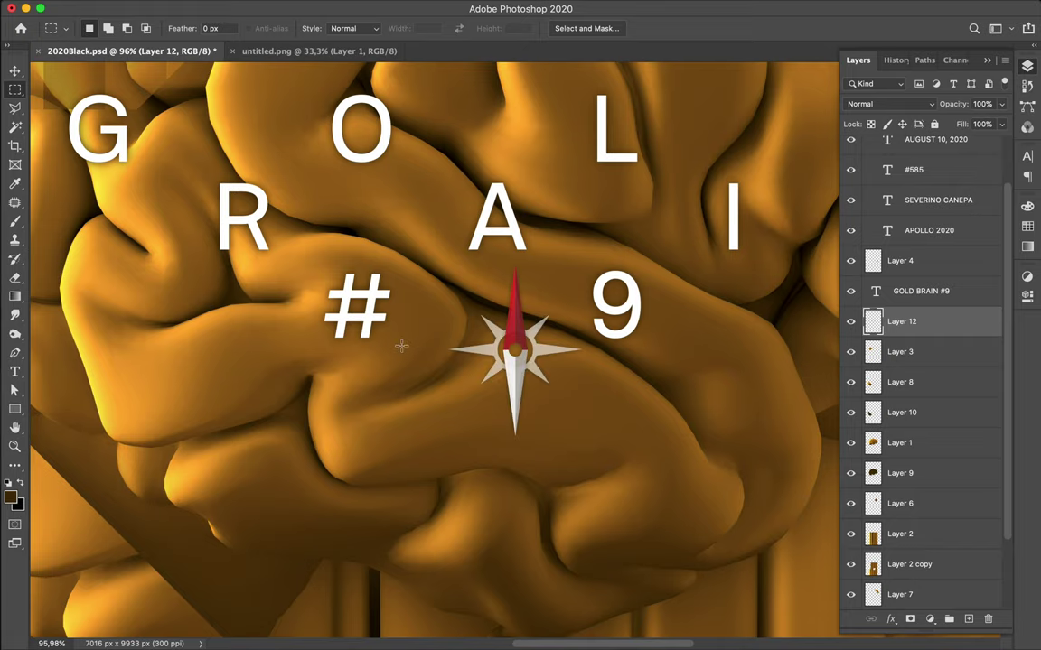
scroll(402, 345, "down", 3)
scroll(401, 346, "down", 5)
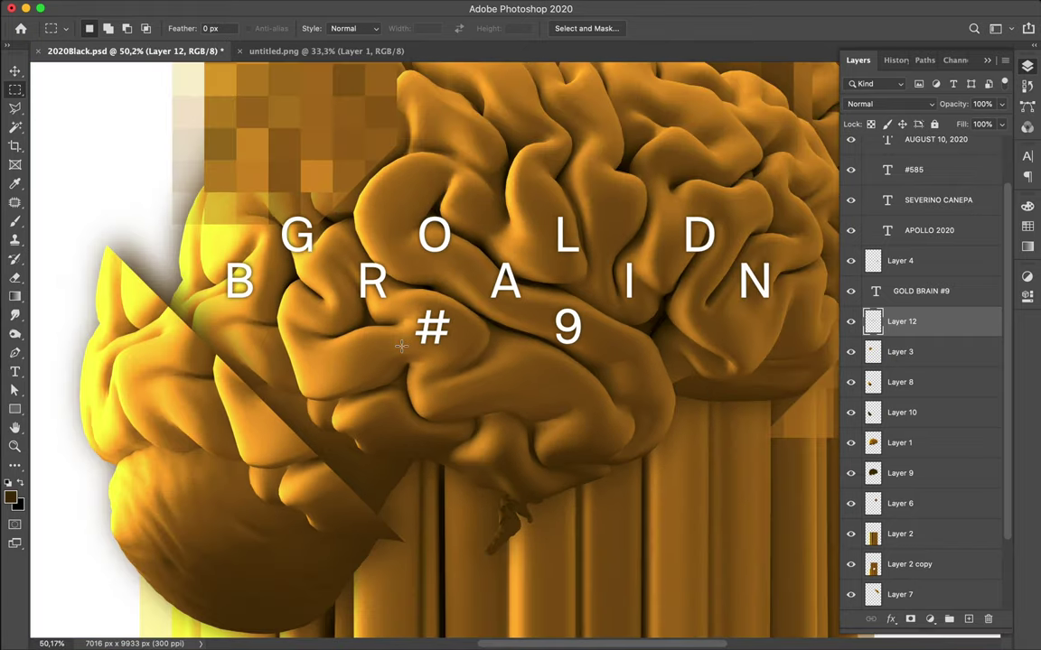
scroll(401, 346, "down", 1)
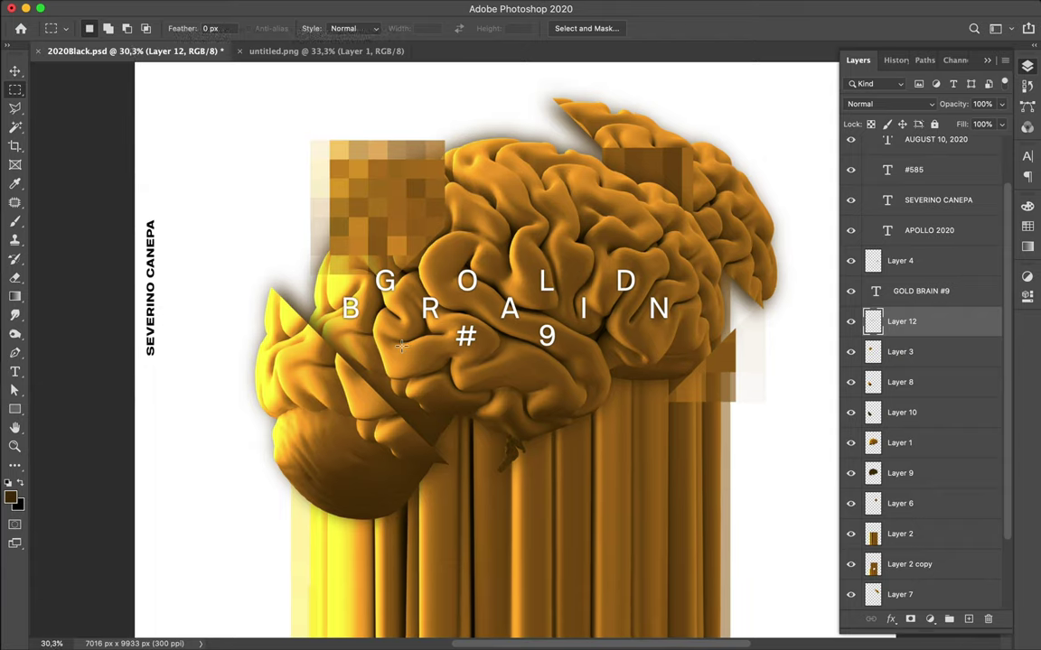
scroll(402, 346, "down", 1)
scroll(402, 346, "down", 3)
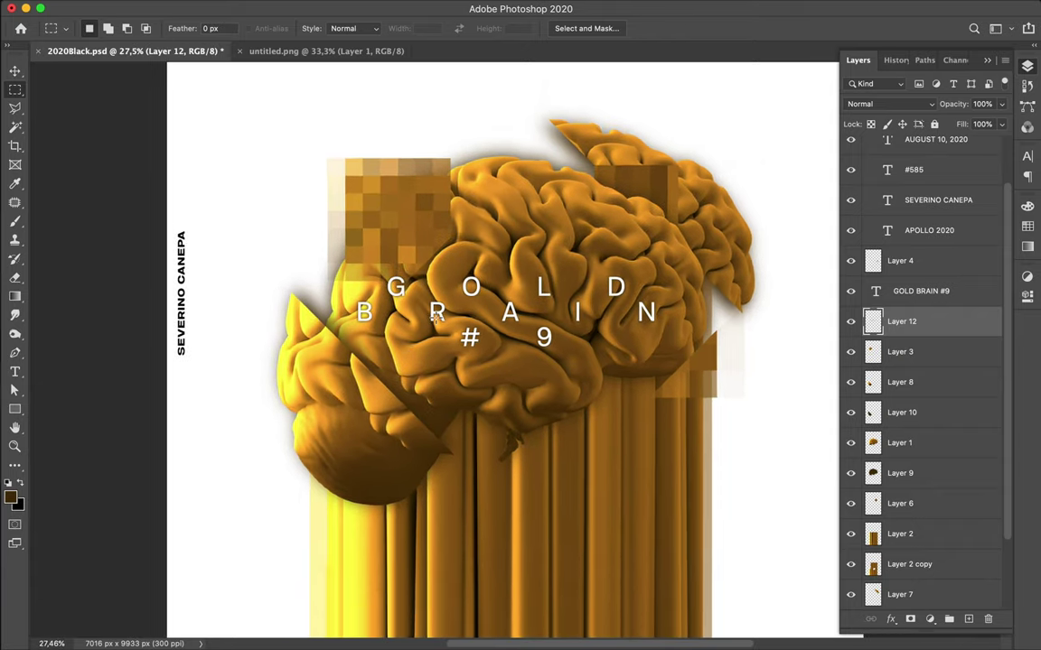
scroll(437, 312, "down", 2)
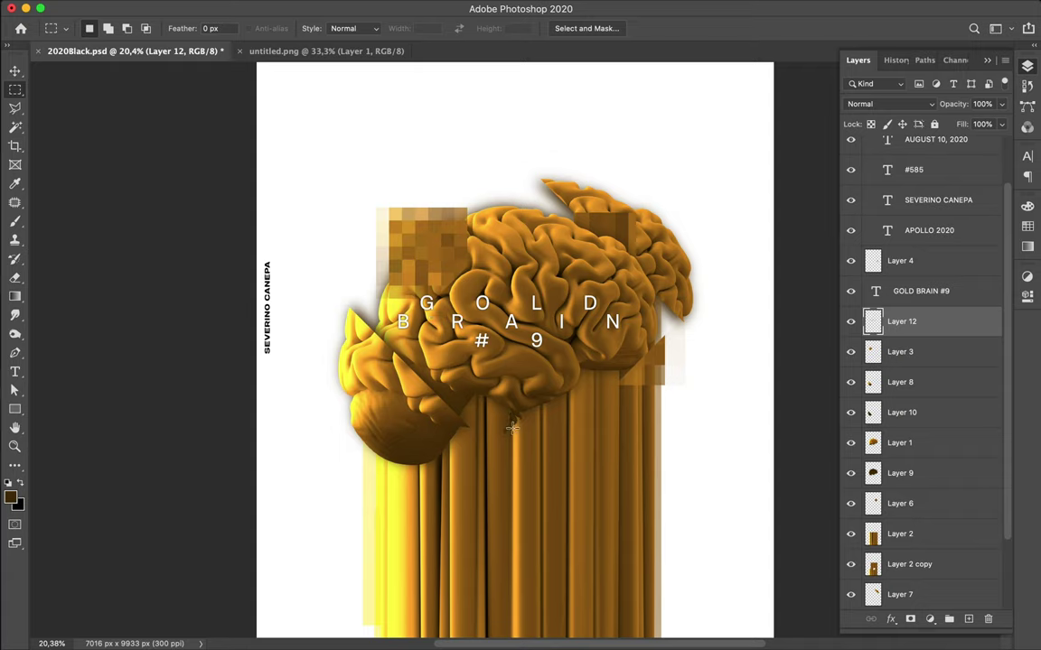
With Layer 2 active, draw a thin 24 × 1583 px white rectangle down through the drips
left_click(920, 540)
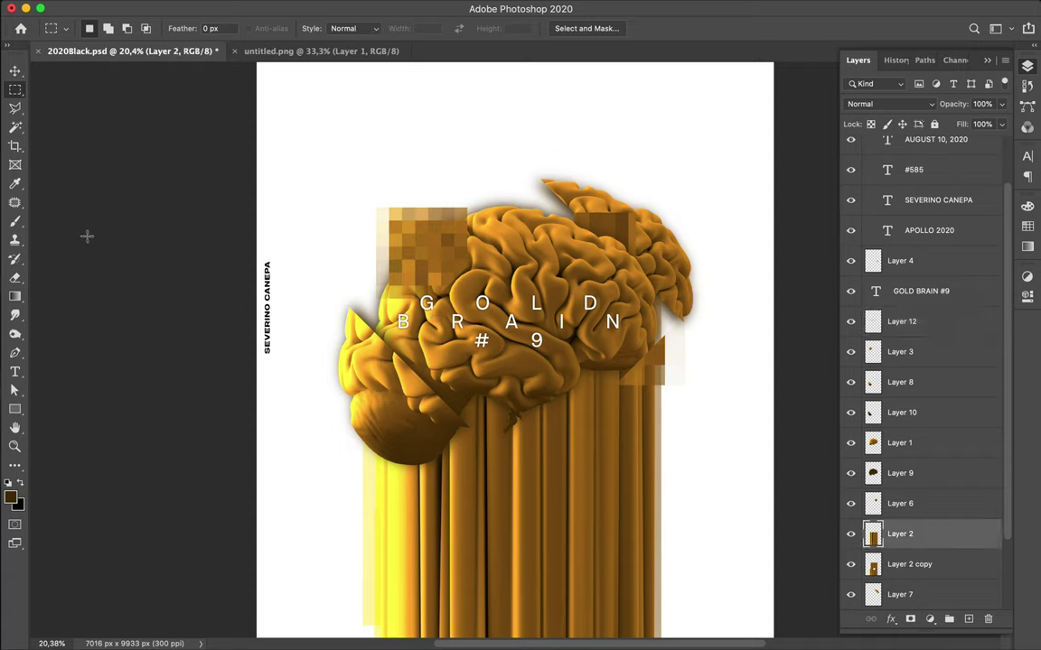
key("u")
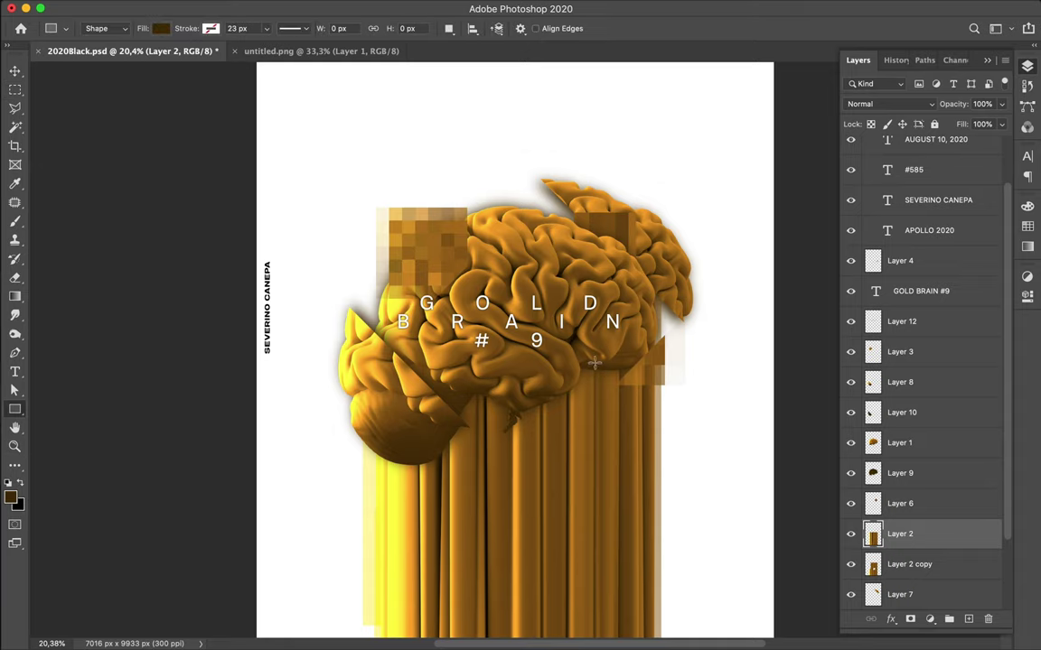
left_click_drag(594, 363, 595, 479)
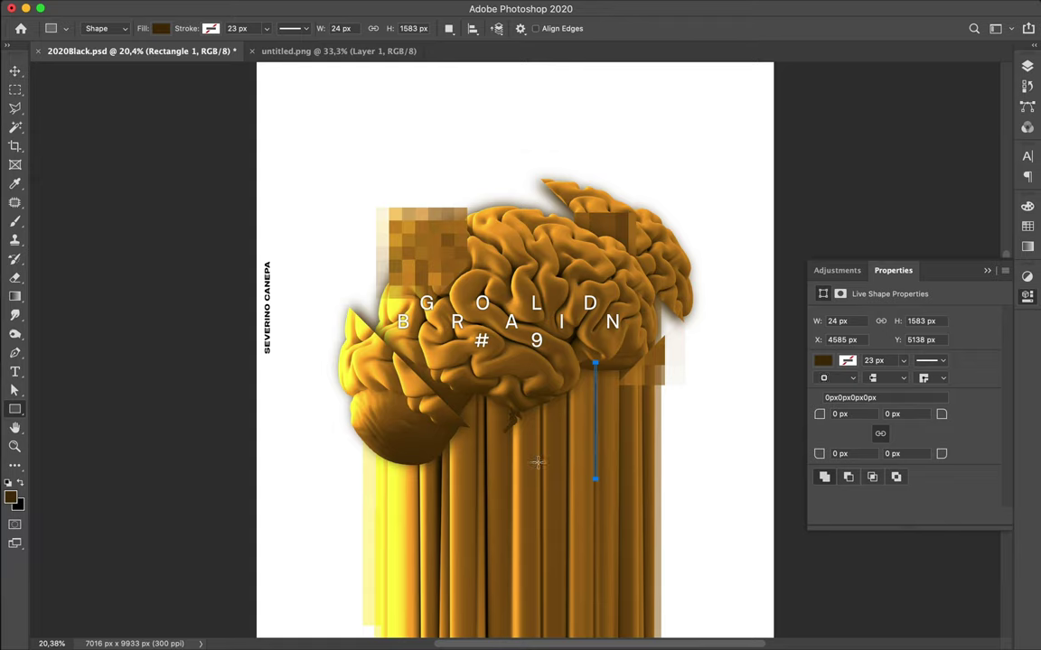
left_click(823, 361)
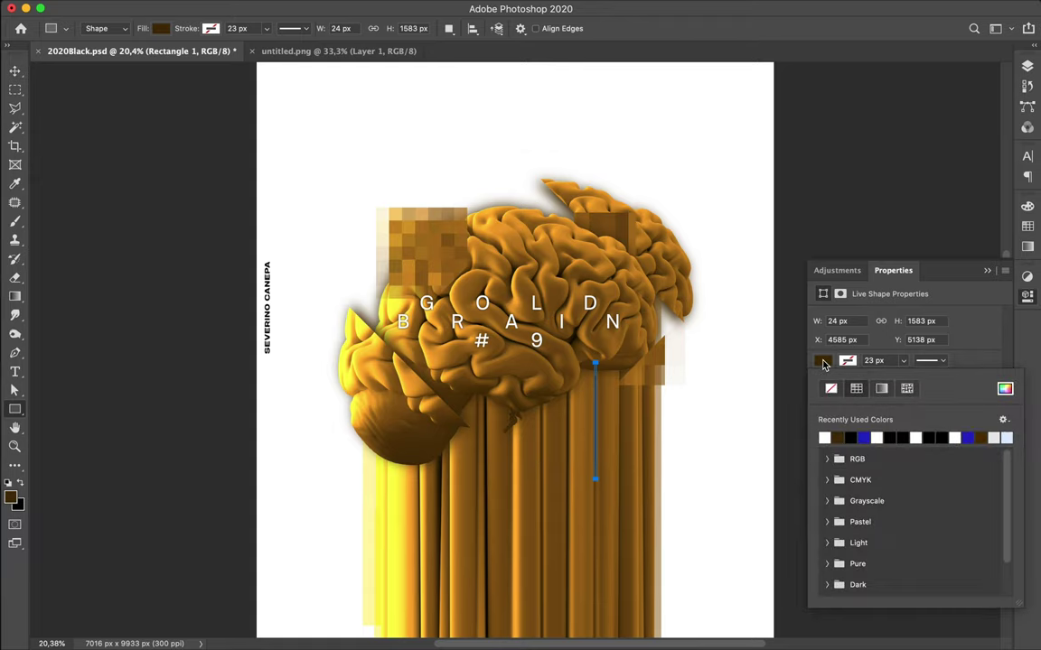
left_click(824, 438)
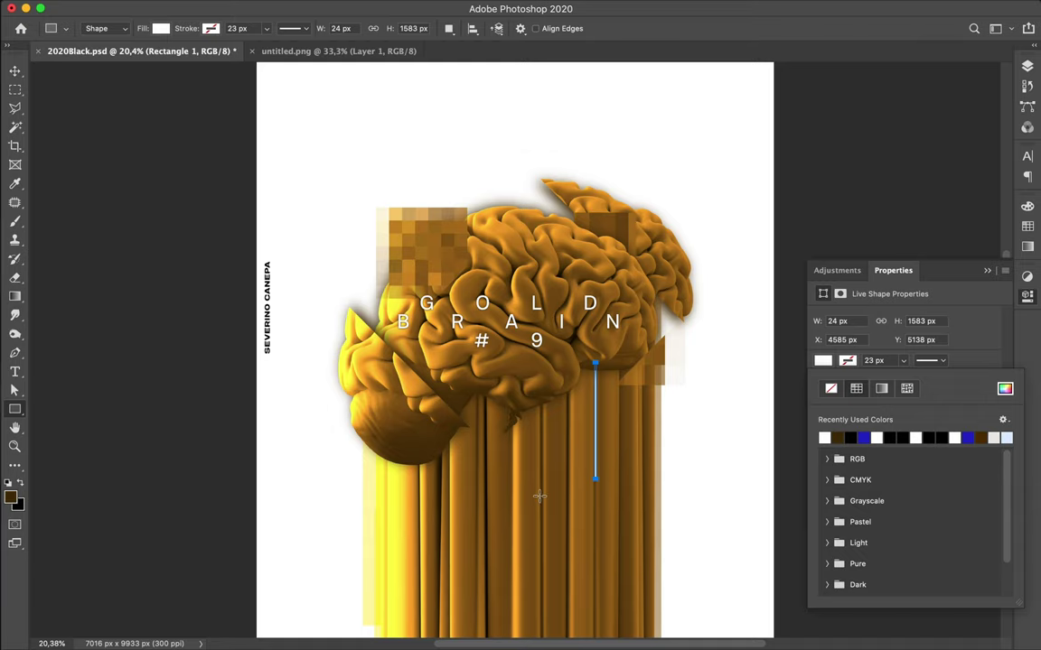
scroll(540, 496, "down", 3)
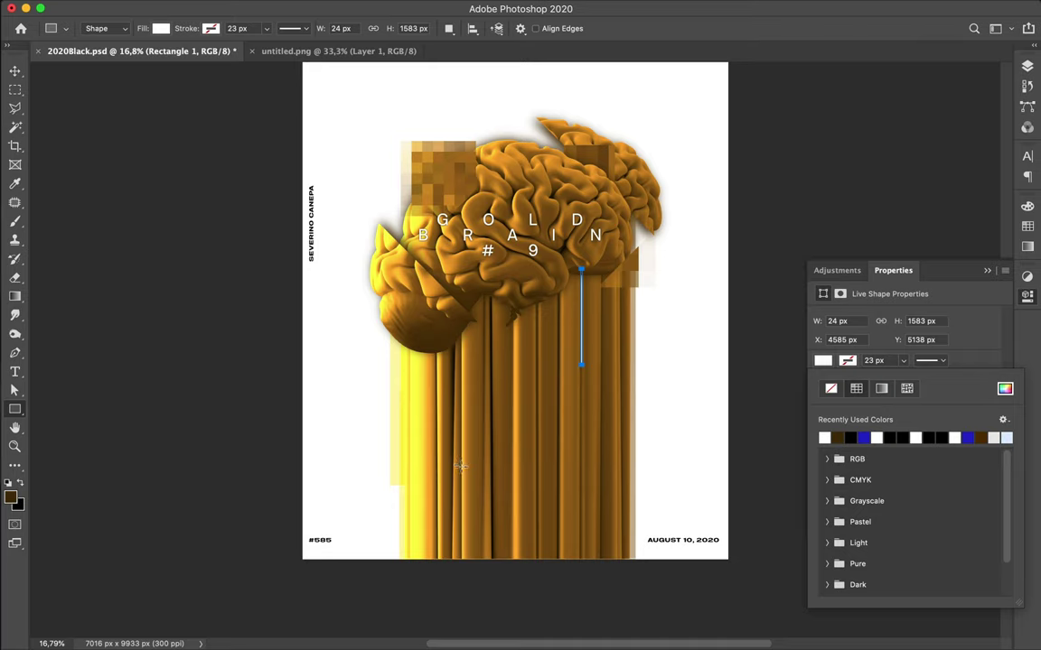
Draw Rectangles 2–17 as thin white vertical bars of varied lengths over the drip columns
left_click_drag(460, 467, 462, 574)
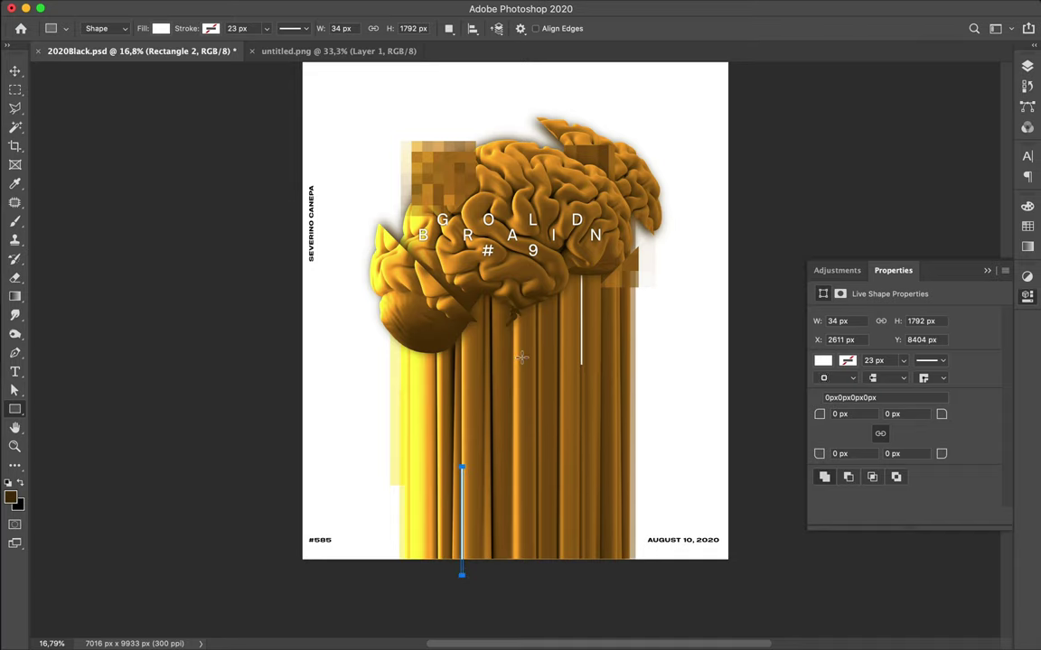
scroll(522, 357, "up", 2)
mouse_move(533, 295)
left_mouse_down()
mouse_move(534, 398)
mouse_move(557, 534)
left_mouse_up()
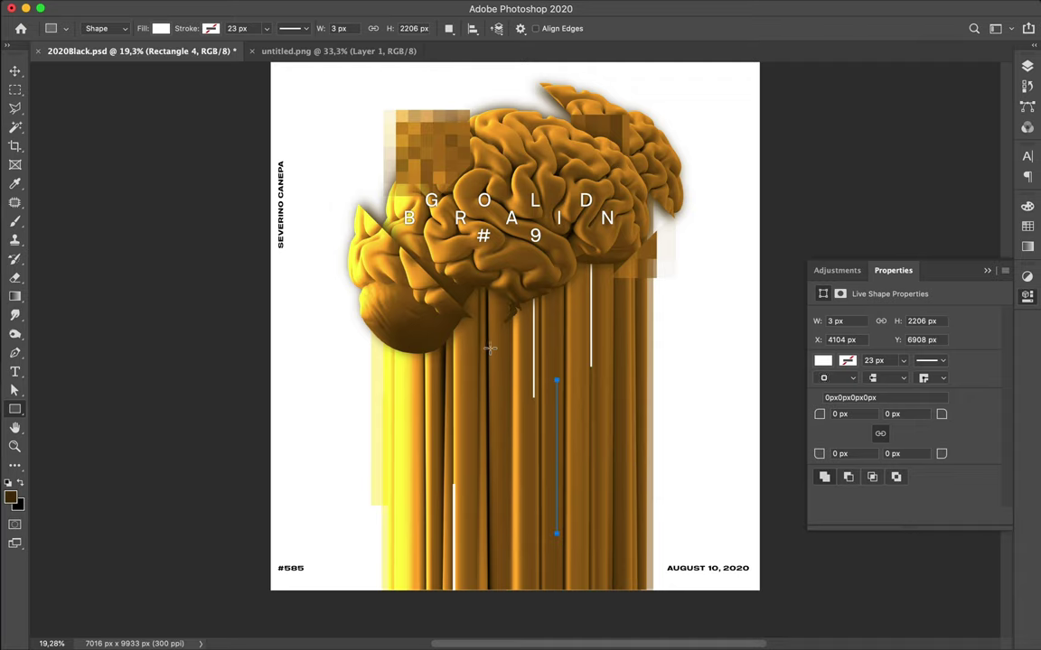
left_click_drag(490, 349, 490, 467)
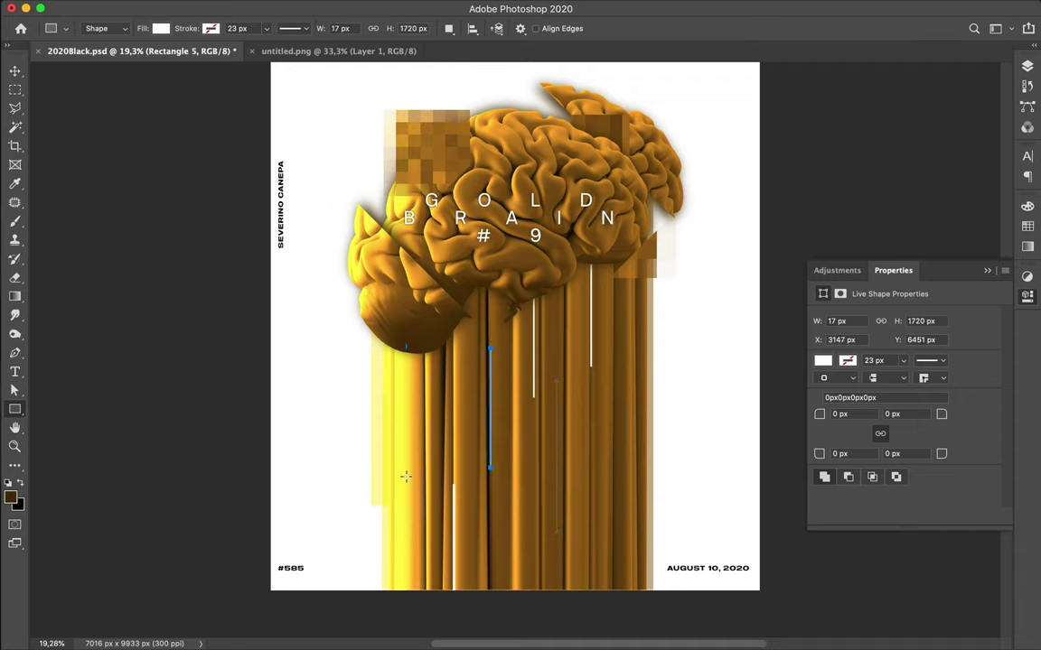
left_click_drag(406, 347, 406, 511)
left_click_drag(476, 354, 477, 357)
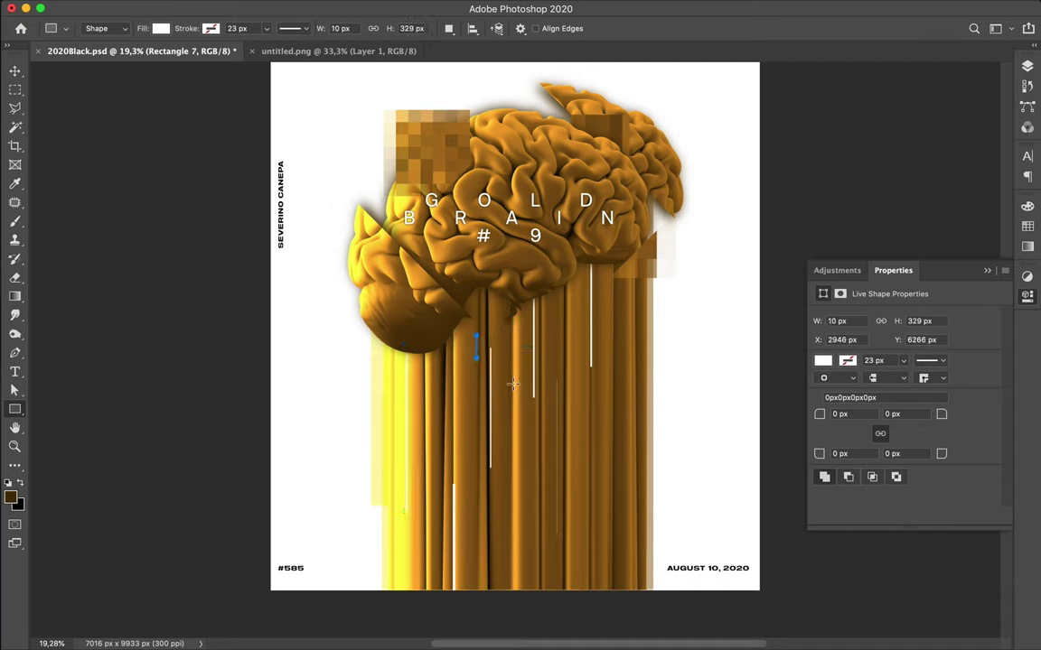
left_click_drag(516, 432, 516, 507)
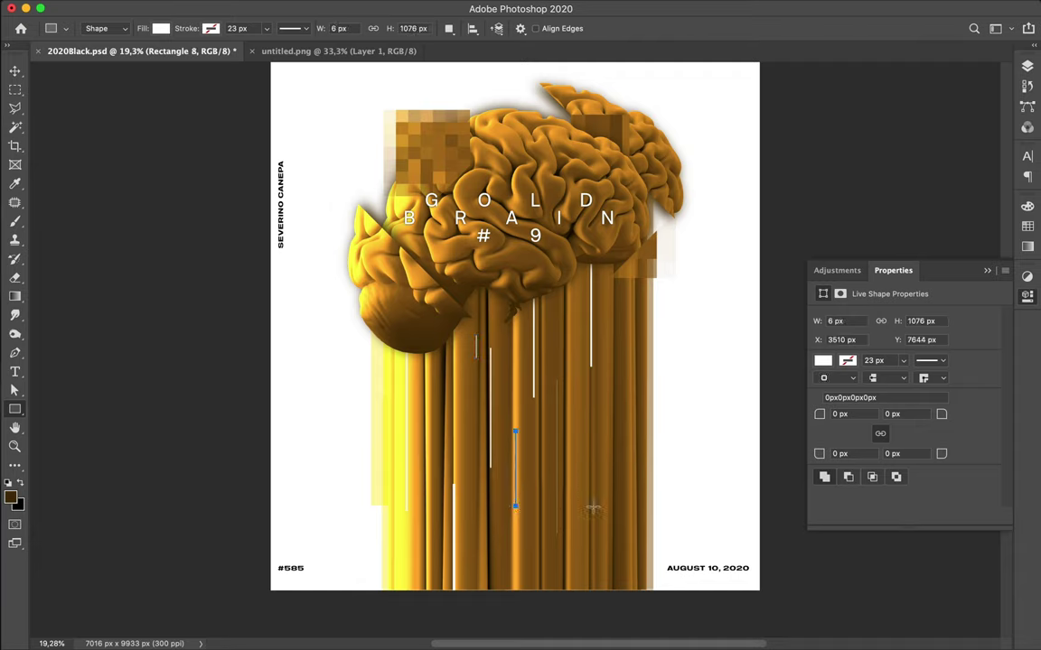
left_click_drag(594, 538, 595, 601)
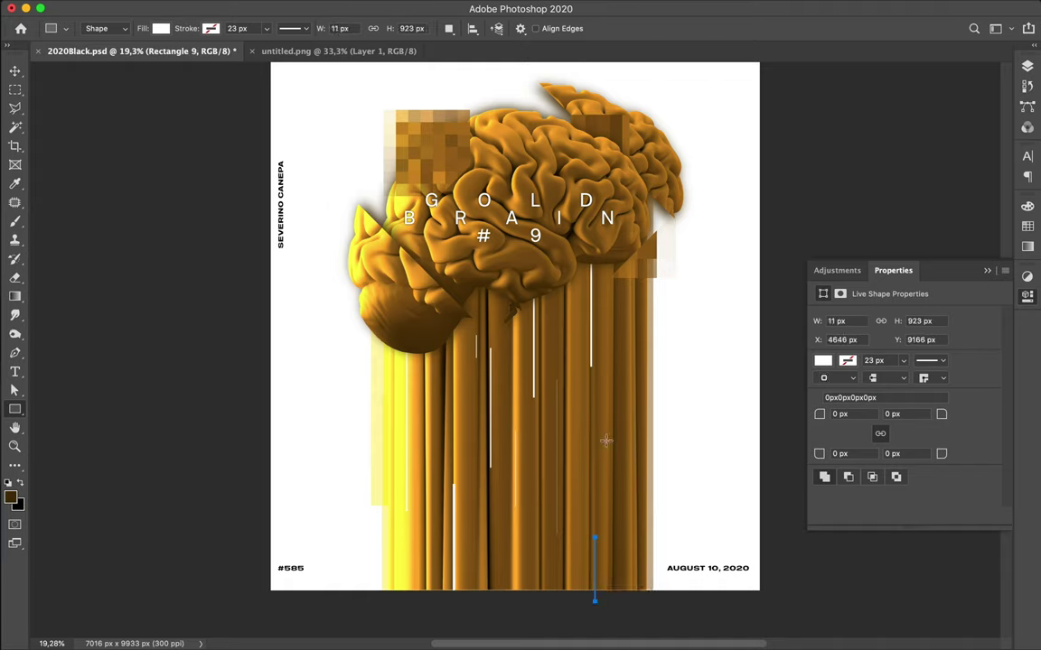
left_click_drag(603, 434, 605, 444)
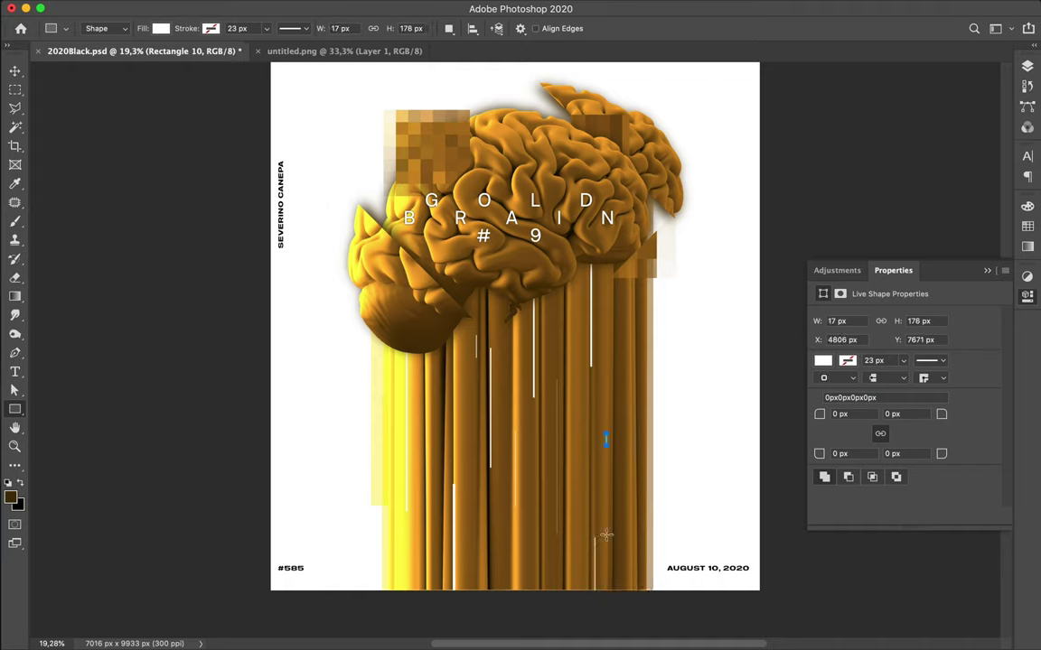
left_click_drag(600, 539, 603, 551)
left_click_drag(625, 313, 625, 345)
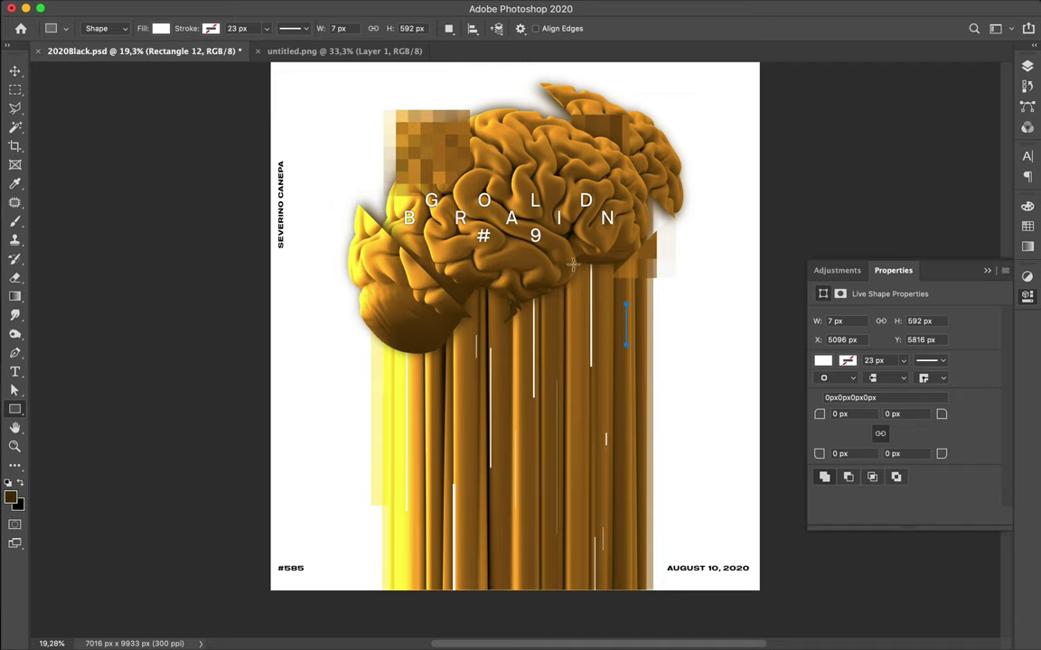
left_click_drag(566, 275, 567, 298)
left_click_drag(524, 429, 518, 552)
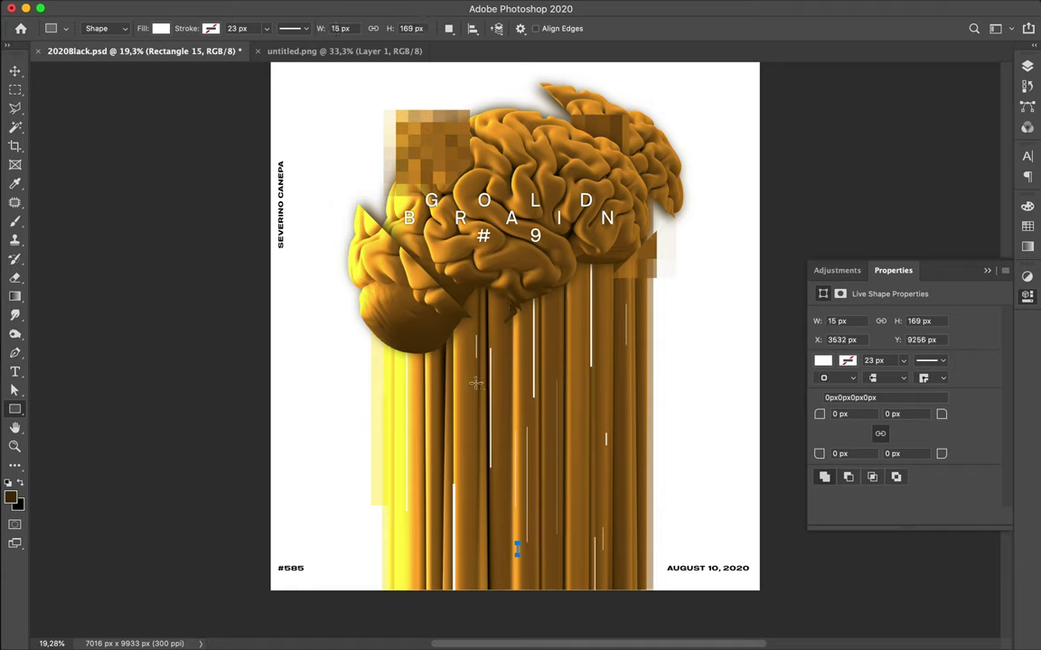
left_click_drag(475, 397, 465, 468)
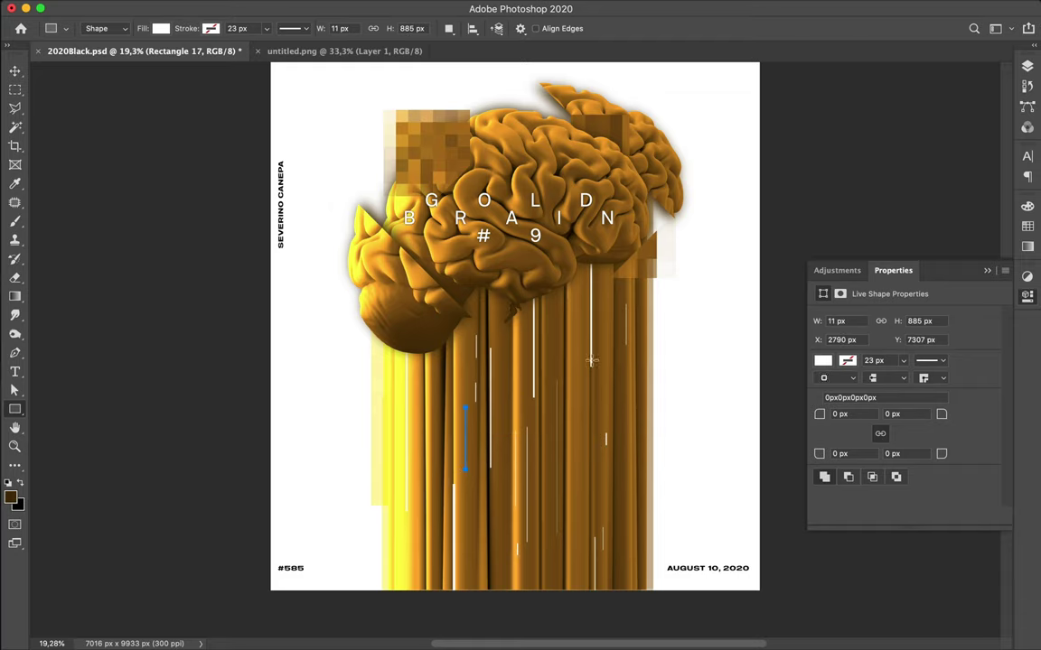
Switch to the Move tool and select the left brain fragment, Layer 10
key("v")
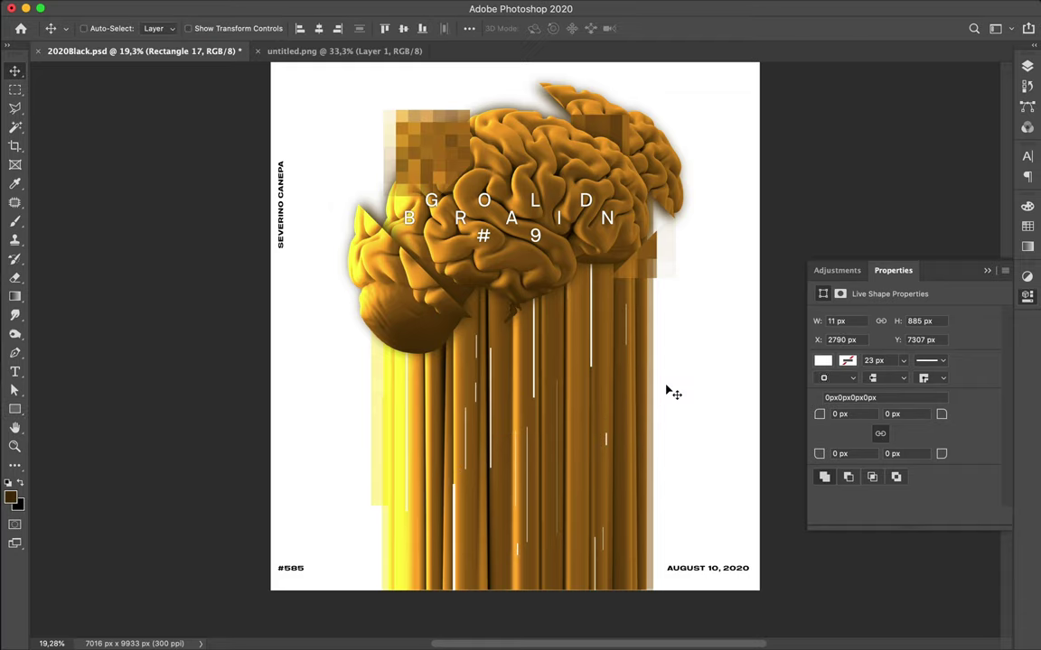
scroll(669, 391, "up", 3)
scroll(668, 390, "down", 3)
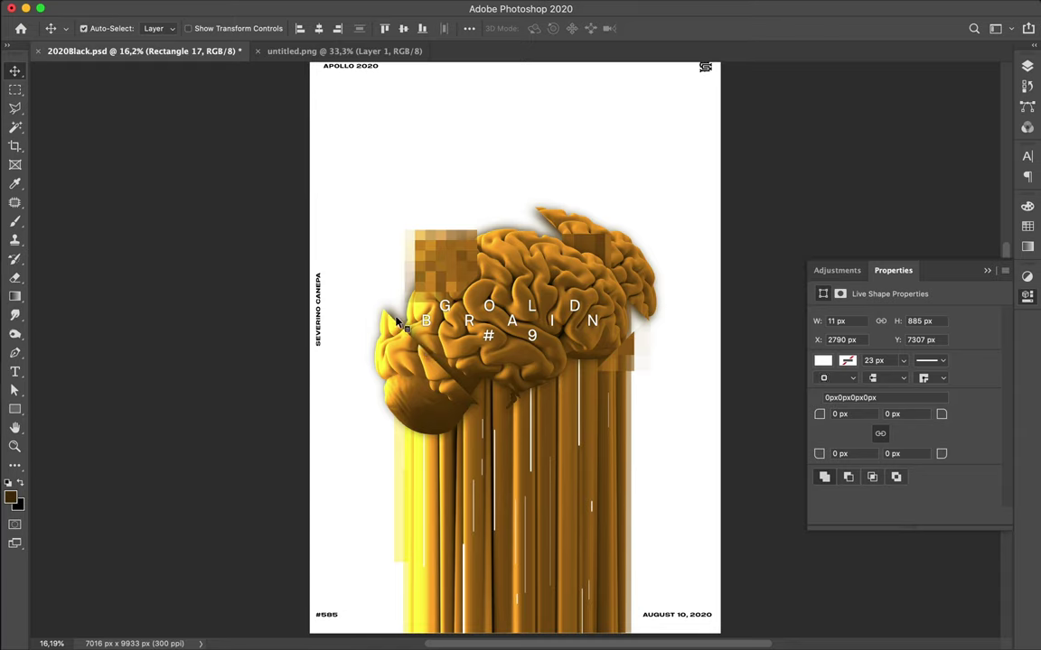
left_click(397, 320)
scroll(403, 320, "up", 3)
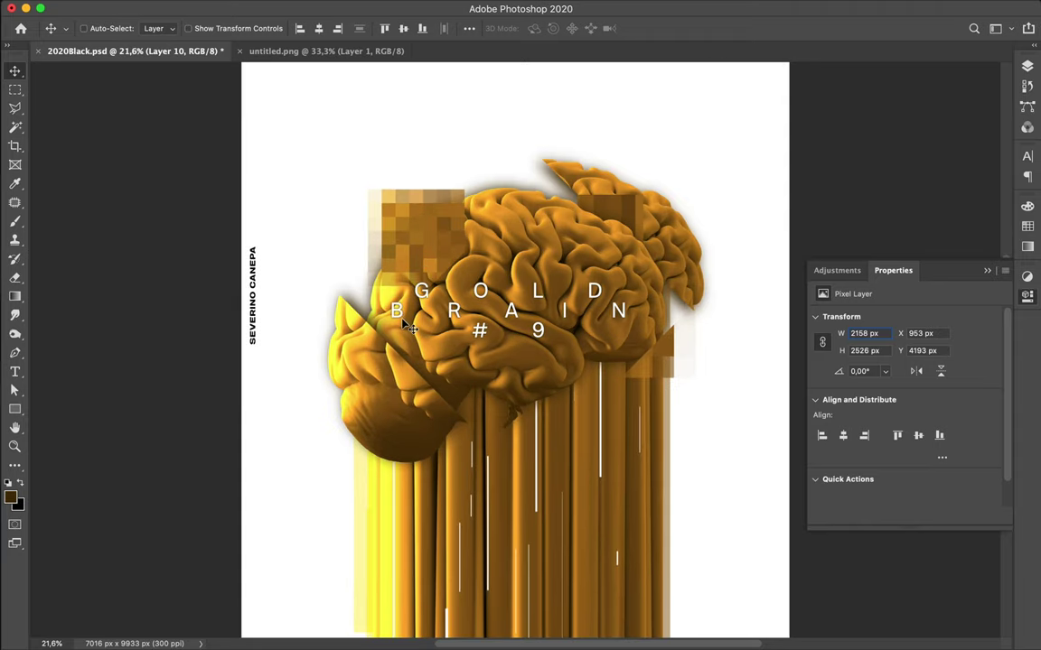
Warp the Layer 10 brain fragment, raising its top-left corner and bending its right edge inward
key("super")
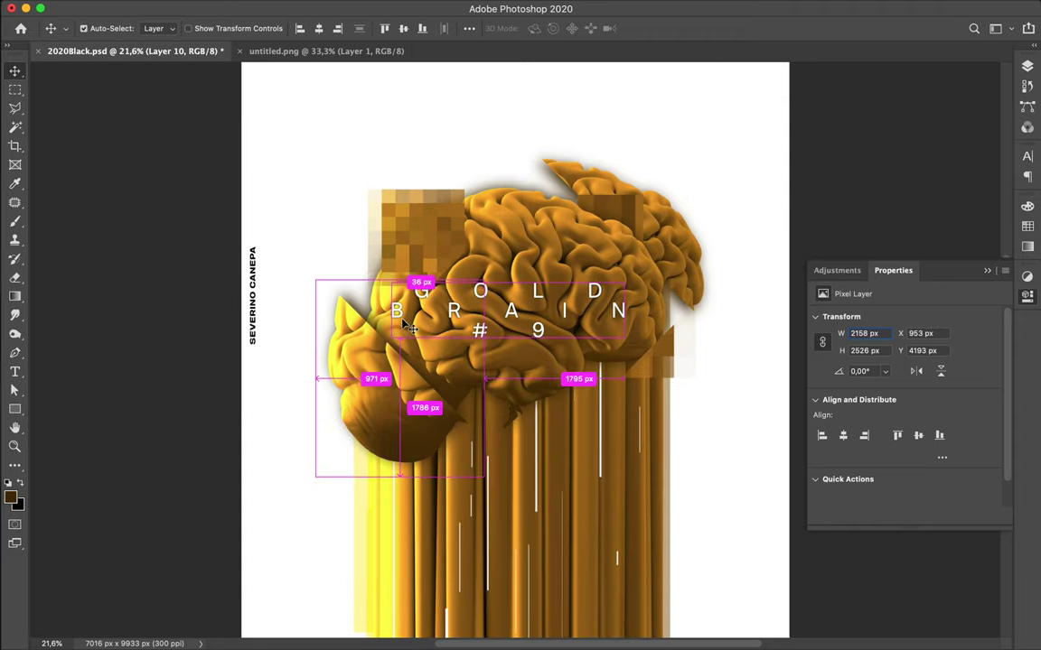
key("super+t")
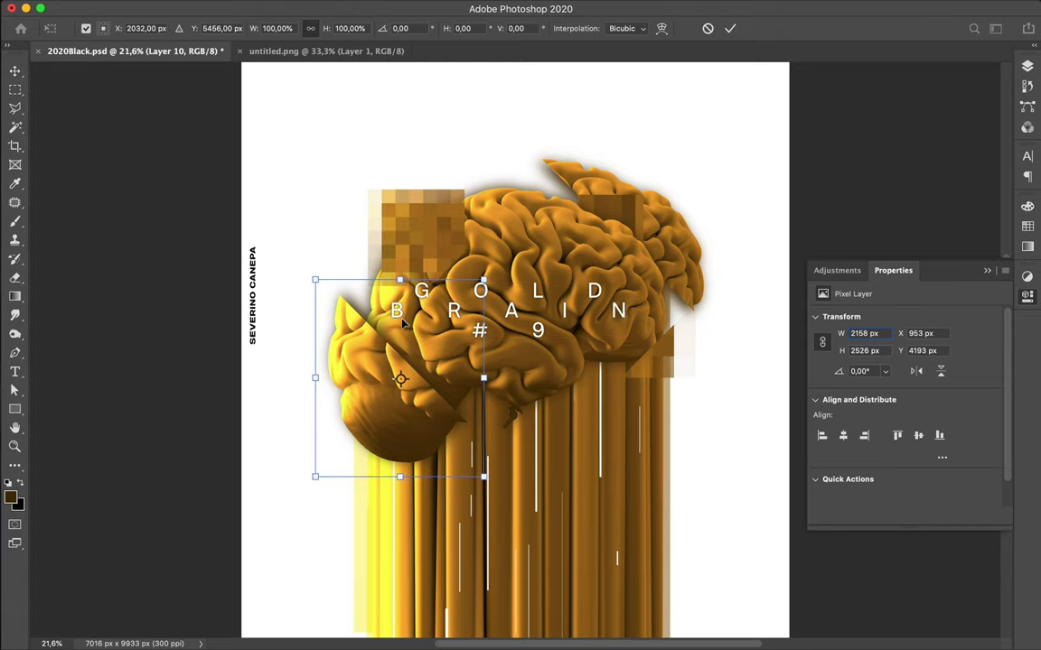
right_click(403, 323)
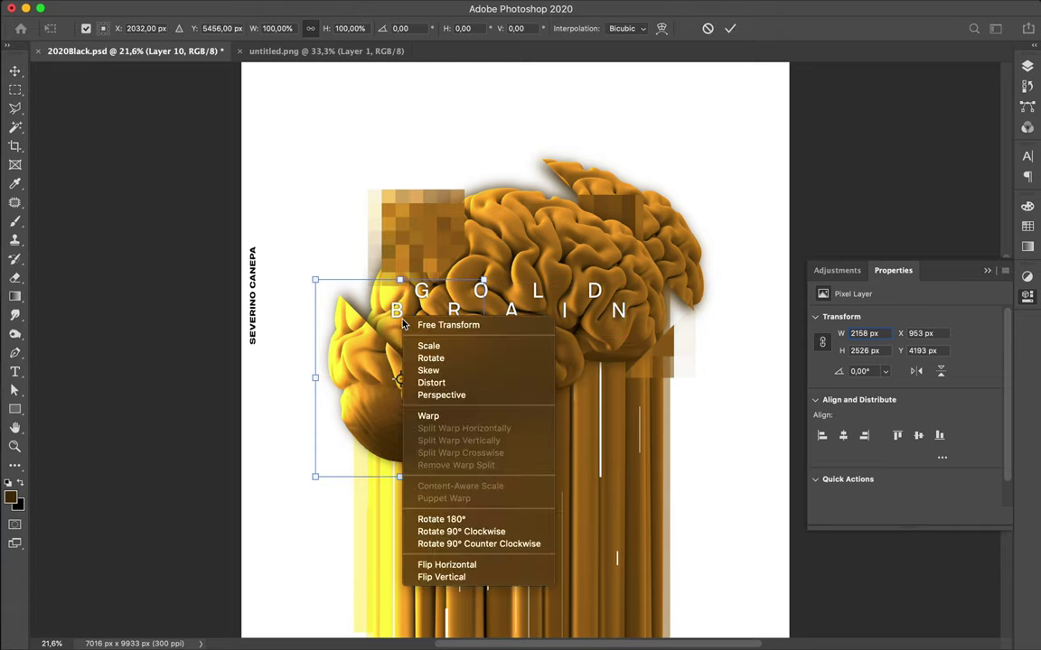
left_click(430, 416)
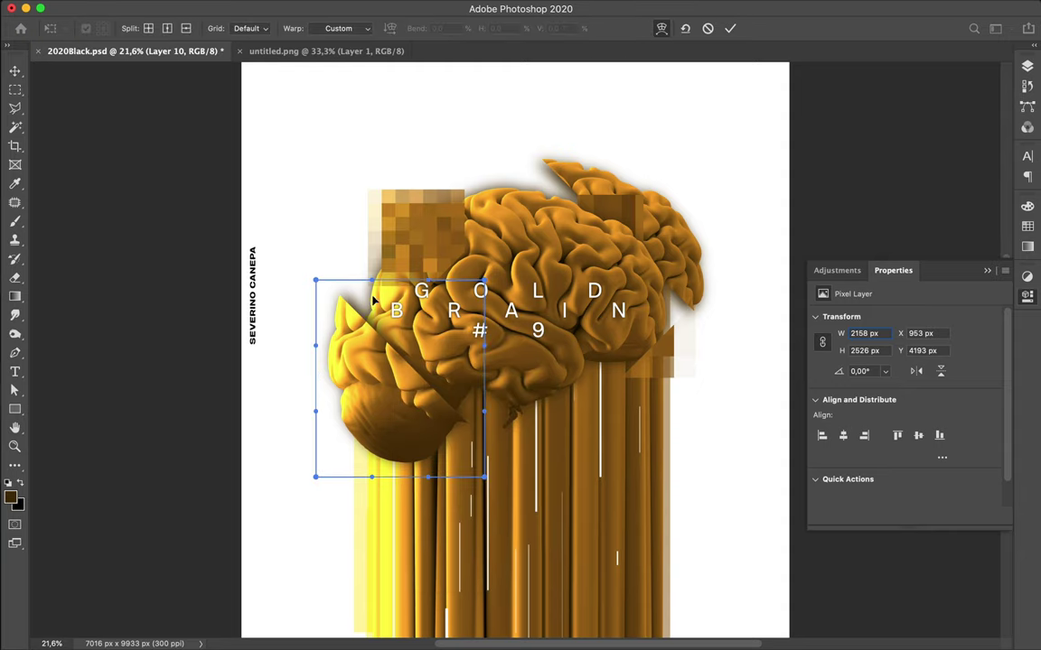
mouse_move(374, 300)
left_mouse_down()
mouse_move(336, 271)
mouse_move(365, 305)
left_mouse_up()
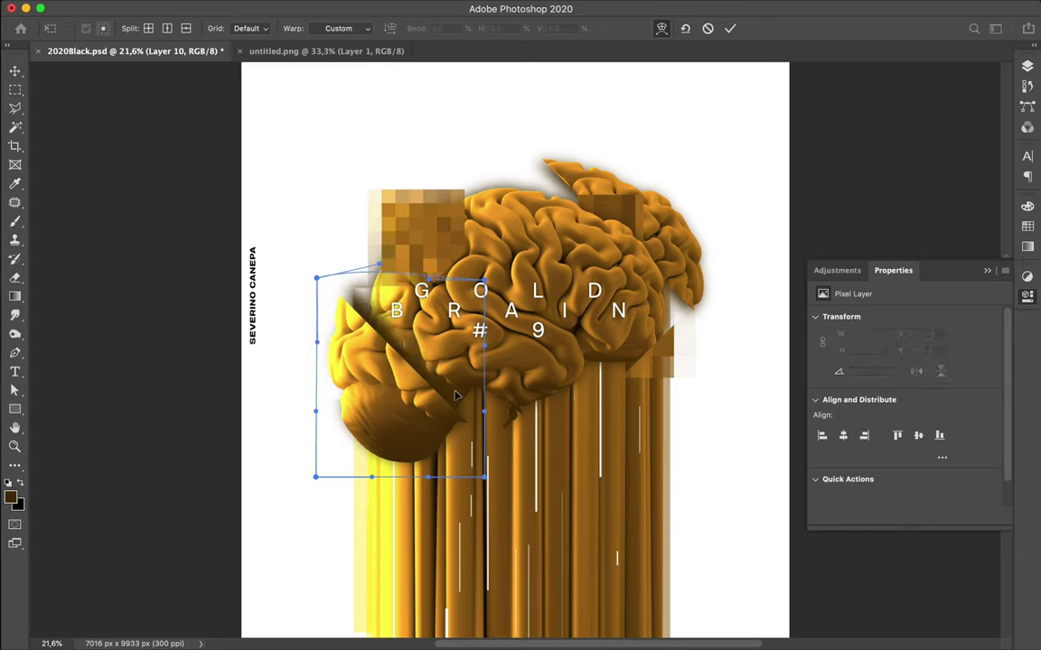
left_click_drag(483, 409, 485, 392)
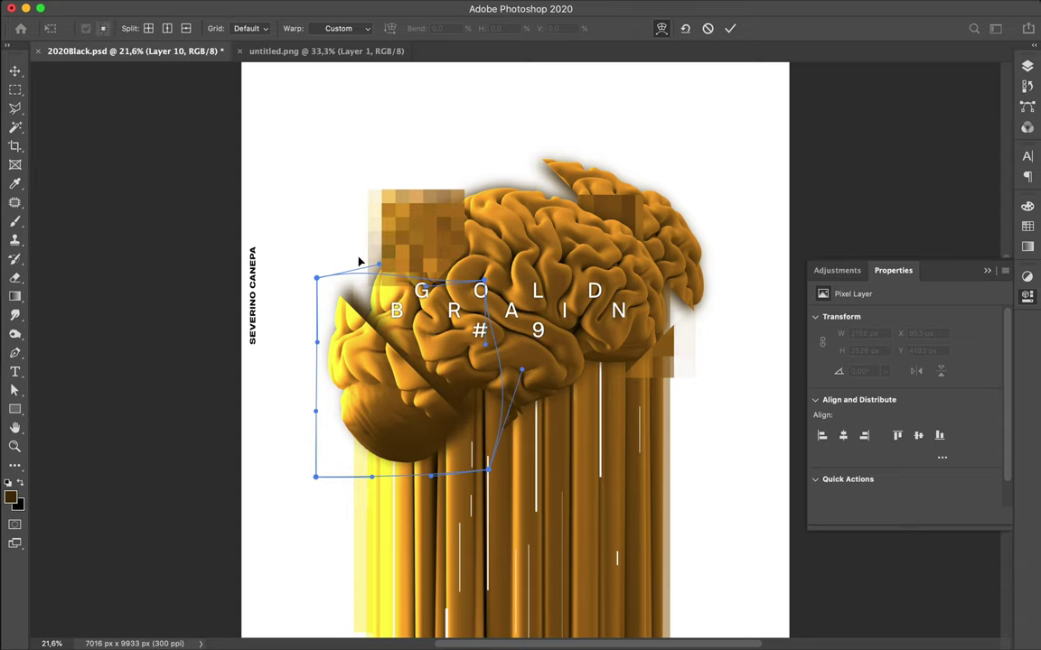
left_click_drag(380, 265, 391, 243)
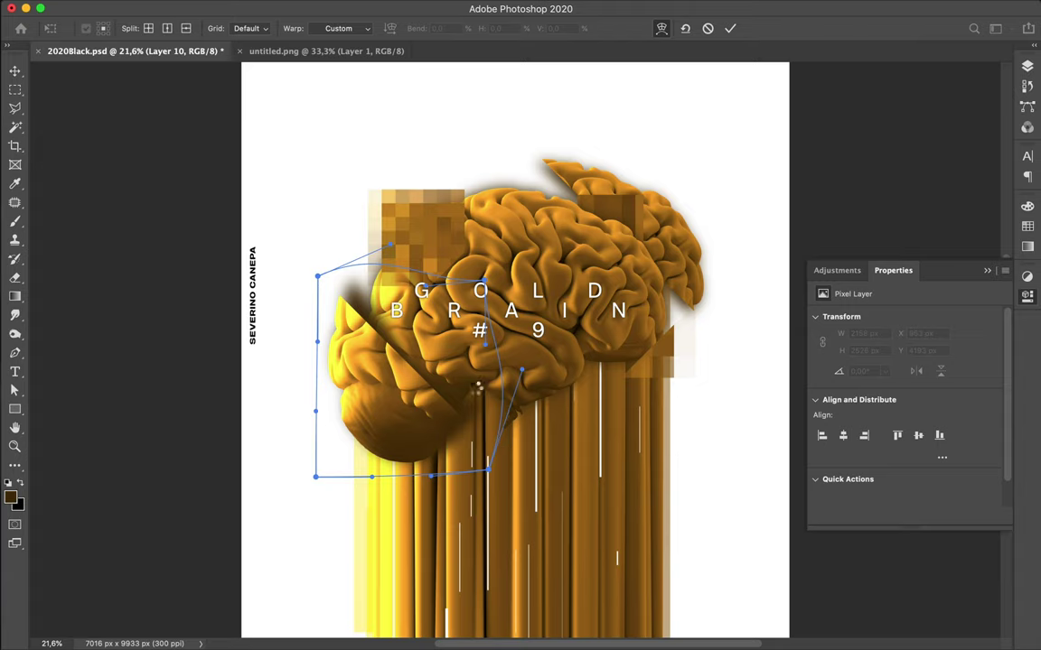
key("Return")
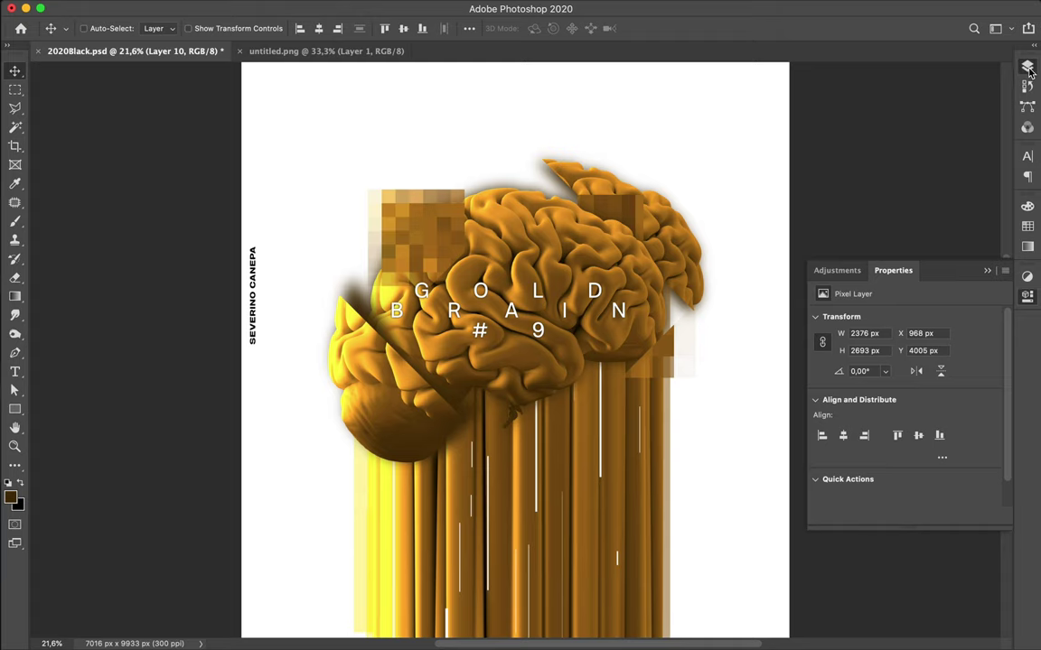
Clip Layer 10 to Layer 1 in the Layers panel
key("F7")
mouse_move(917, 411)
left_mouse_down()
mouse_move(901, 434)
mouse_move(900, 420)
left_mouse_up()
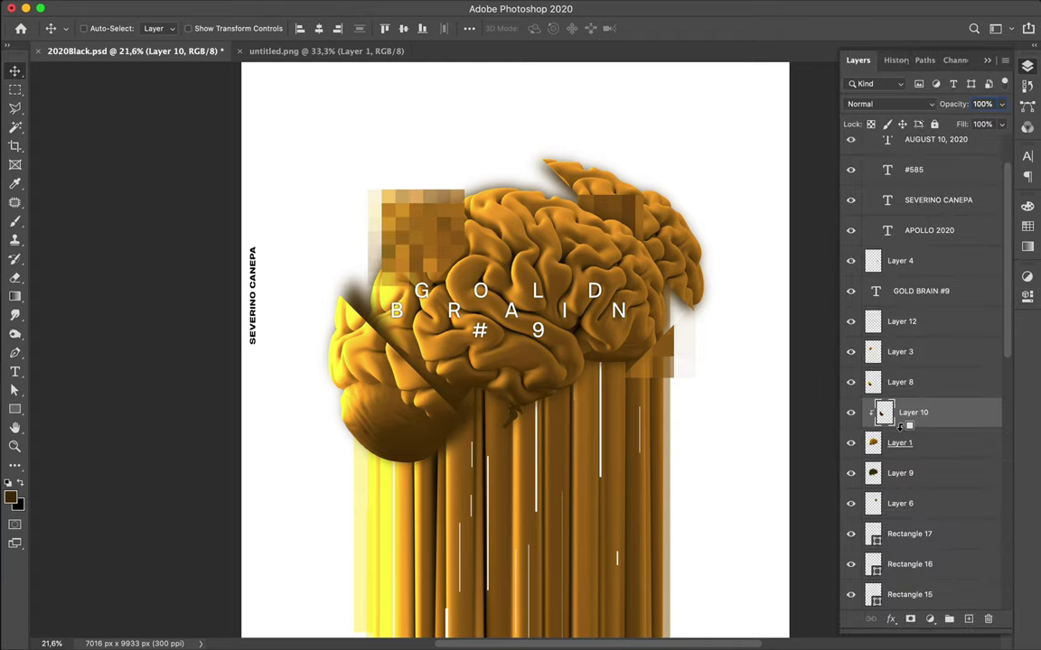
left_click(902, 426, "alt")
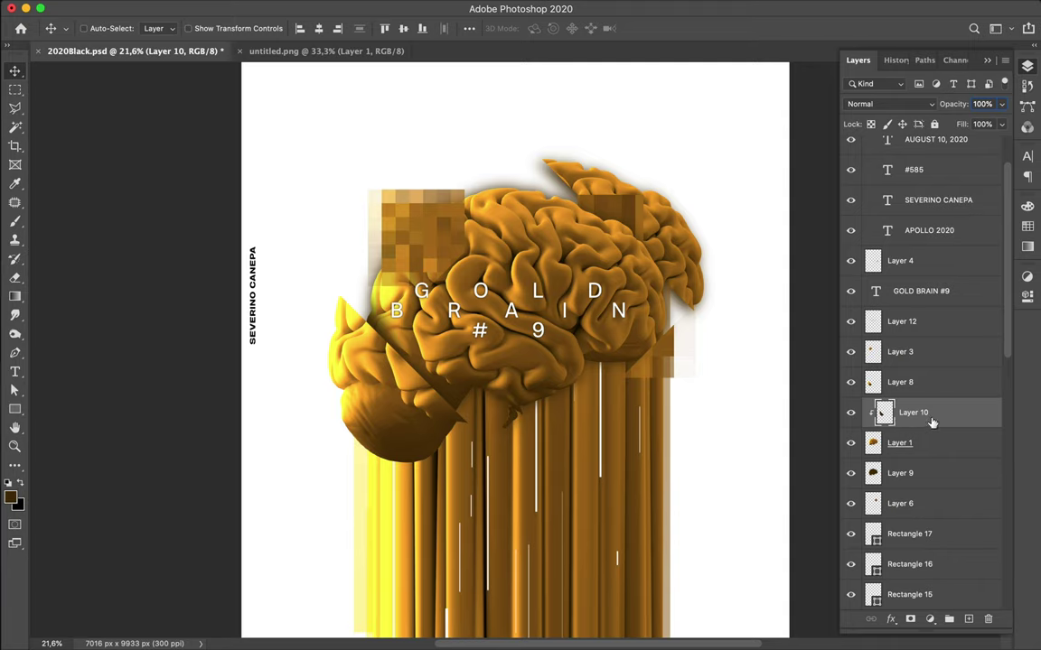
Duplicate Layer 10 and move the copy to sit just beneath Layer 9, above Layer 6
left_click_drag(936, 423, 917, 594)
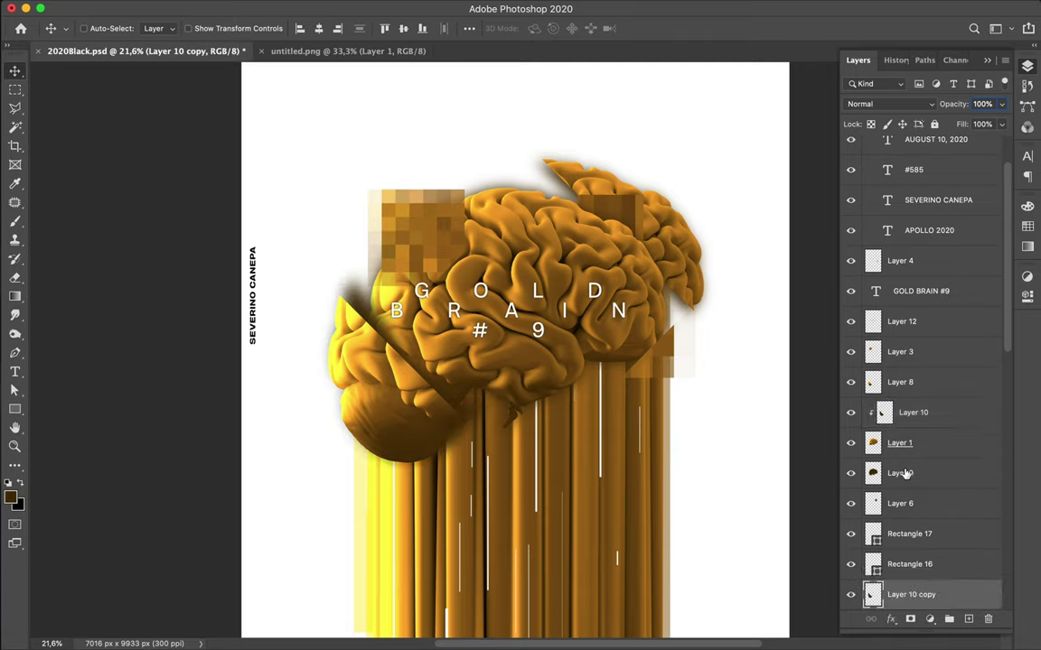
scroll(906, 477, "down", 5)
scroll(906, 474, "down", 7)
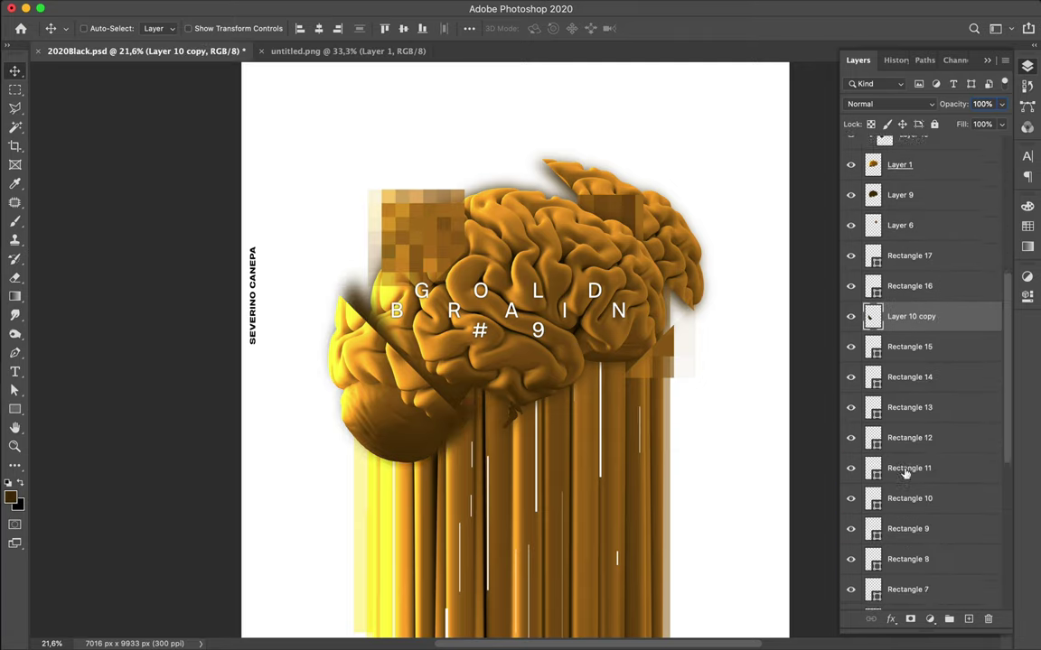
left_click_drag(908, 173, 928, 586)
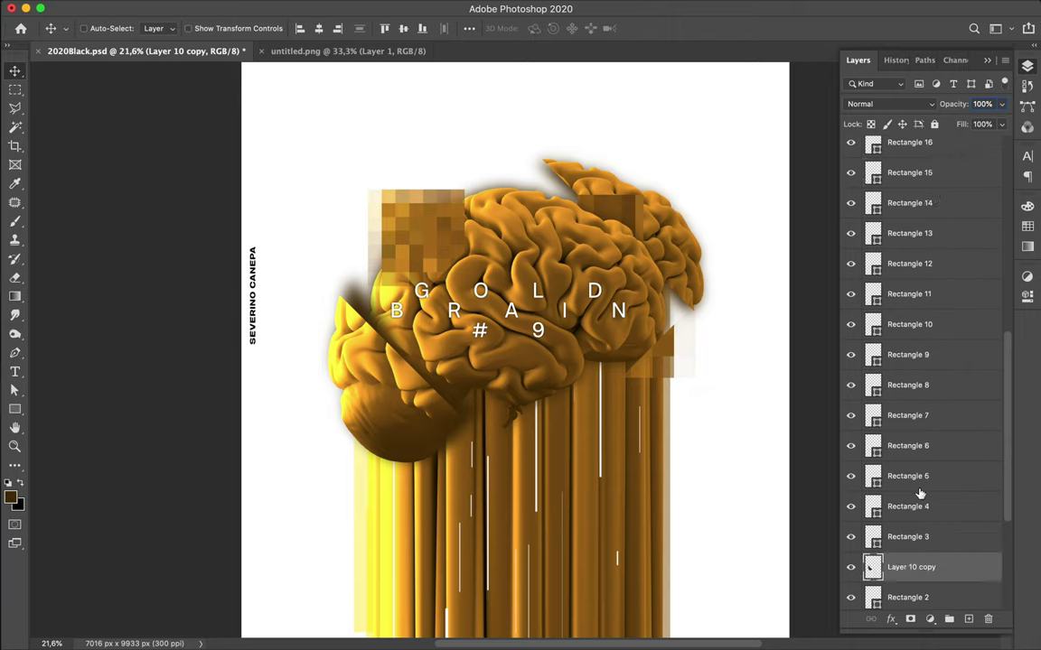
scroll(920, 493, "down", 7)
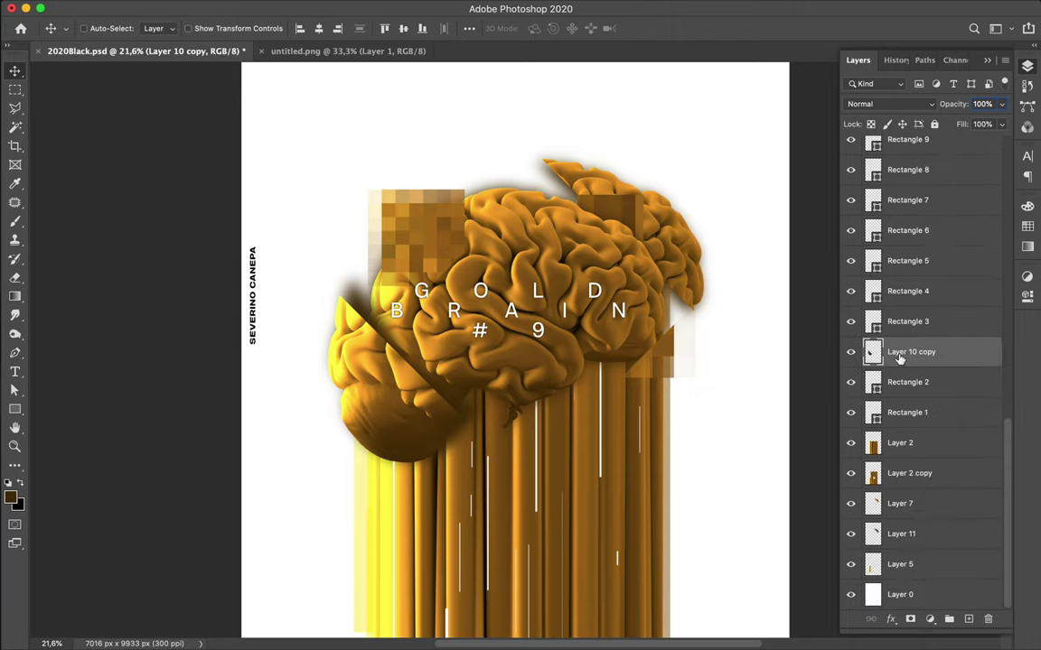
left_click_drag(901, 354, 904, 430)
left_click_drag(903, 430, 923, 237)
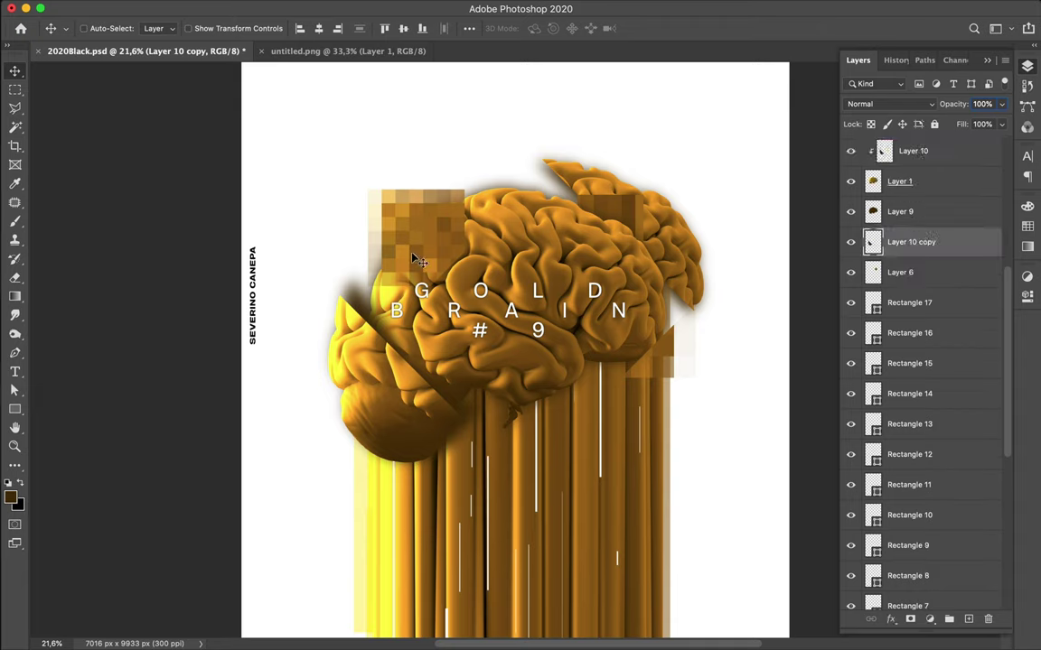
Test the Eraser along the brain's left edge, then undo the erasure
key("e")
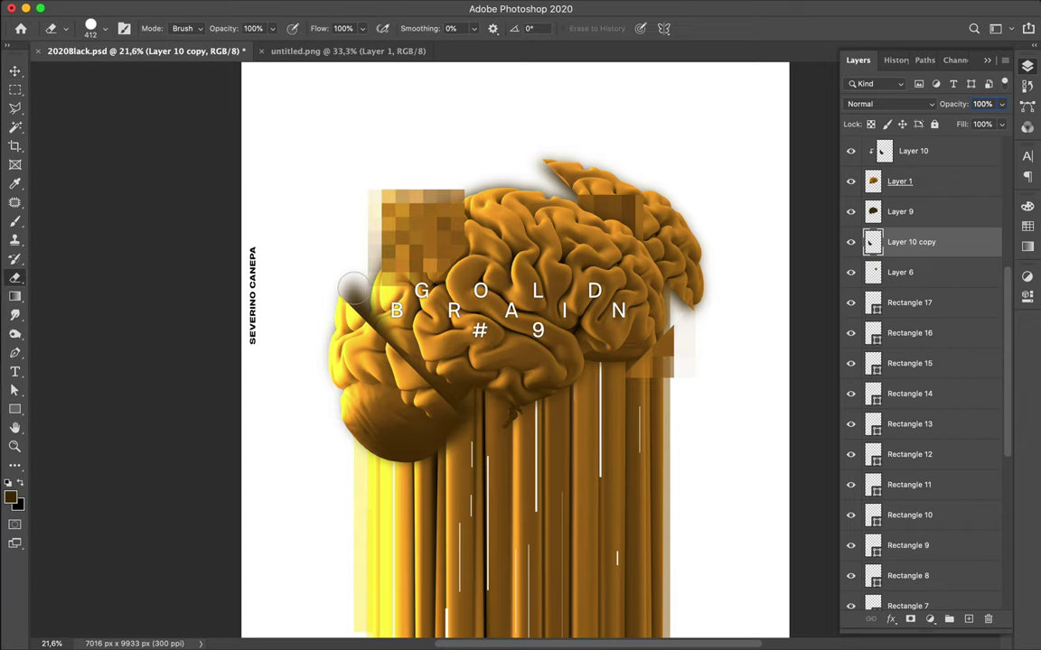
mouse_move(326, 278)
left_mouse_down()
mouse_move(318, 226)
mouse_move(315, 368)
mouse_move(290, 347)
mouse_move(339, 418)
mouse_move(305, 389)
mouse_move(337, 460)
left_mouse_up()
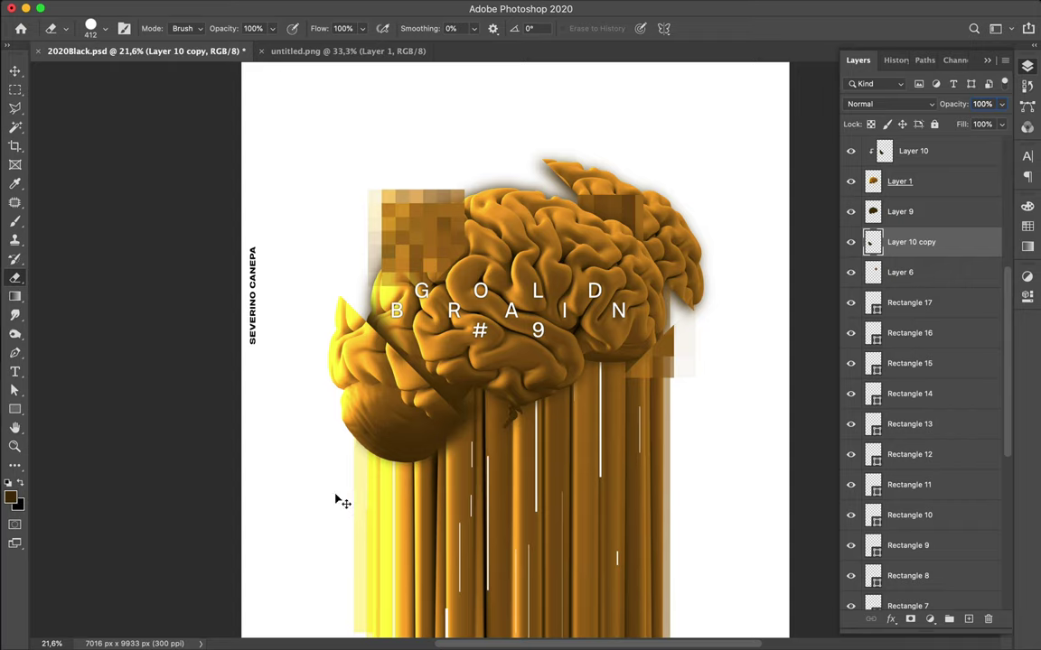
key("super+z")
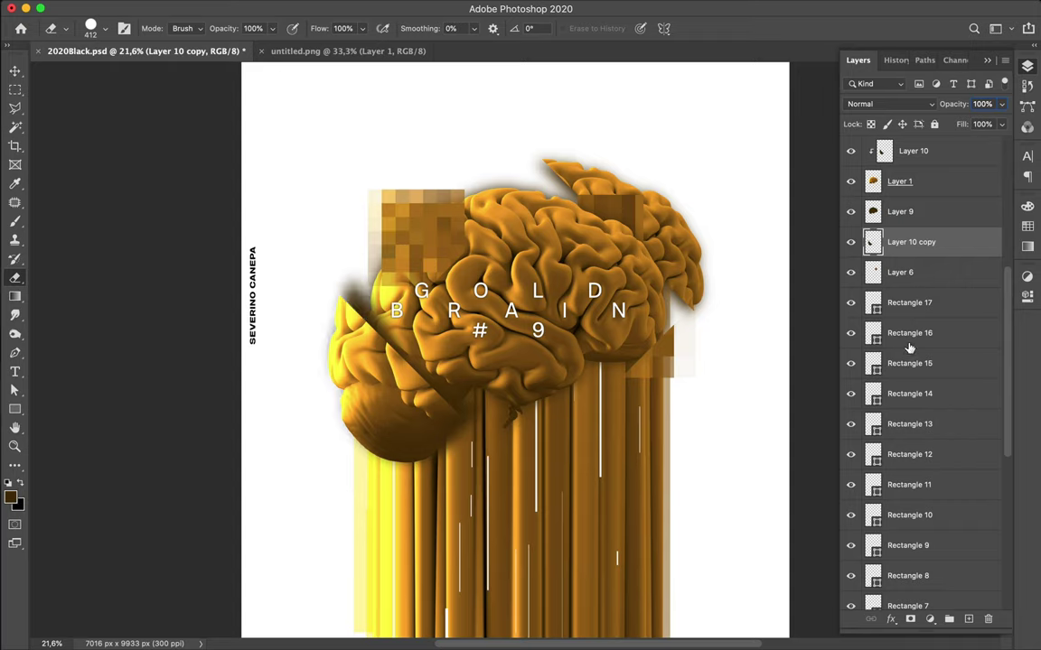
Load Layer 2's columns as a selection, undo a trial desaturation, and set the eraser to 2120 px
scroll(909, 347, "down", 6)
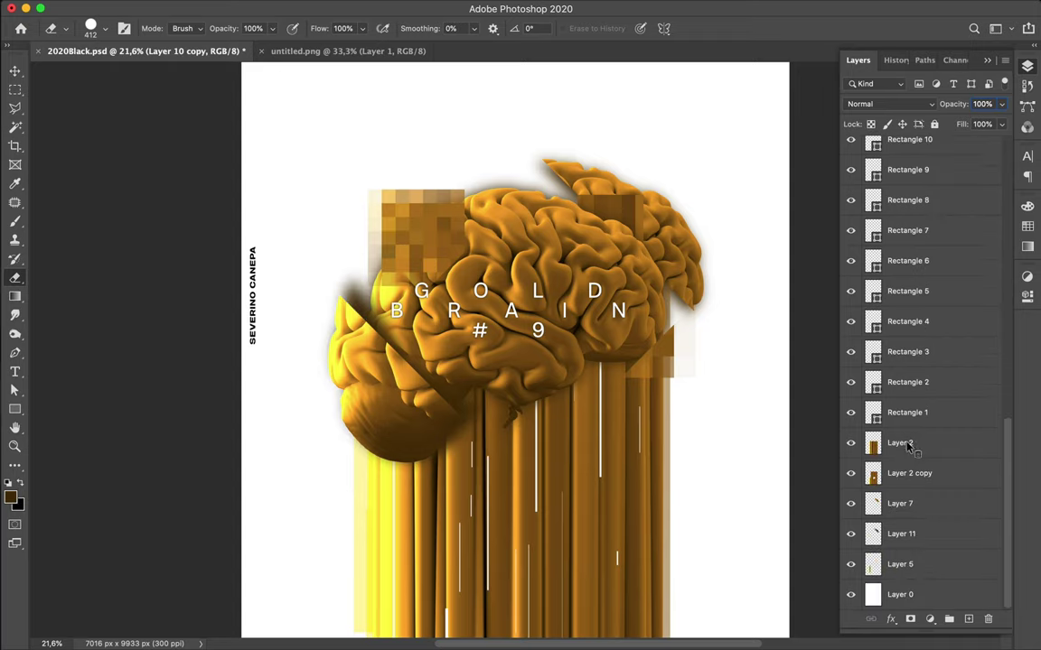
right_click(936, 439)
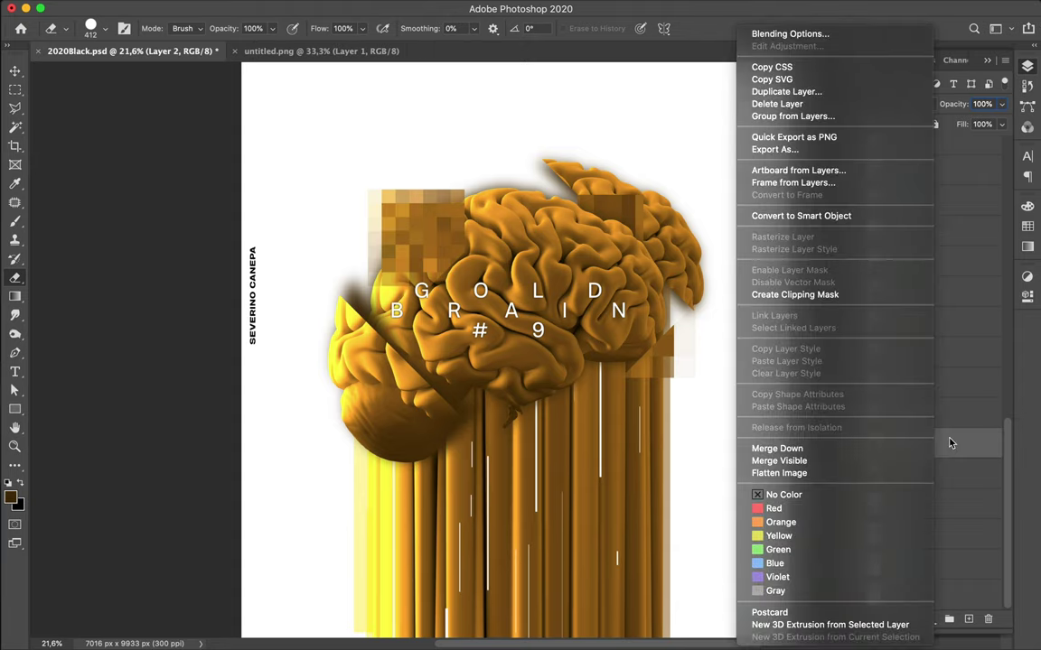
left_click(873, 447)
left_click(873, 447, "super")
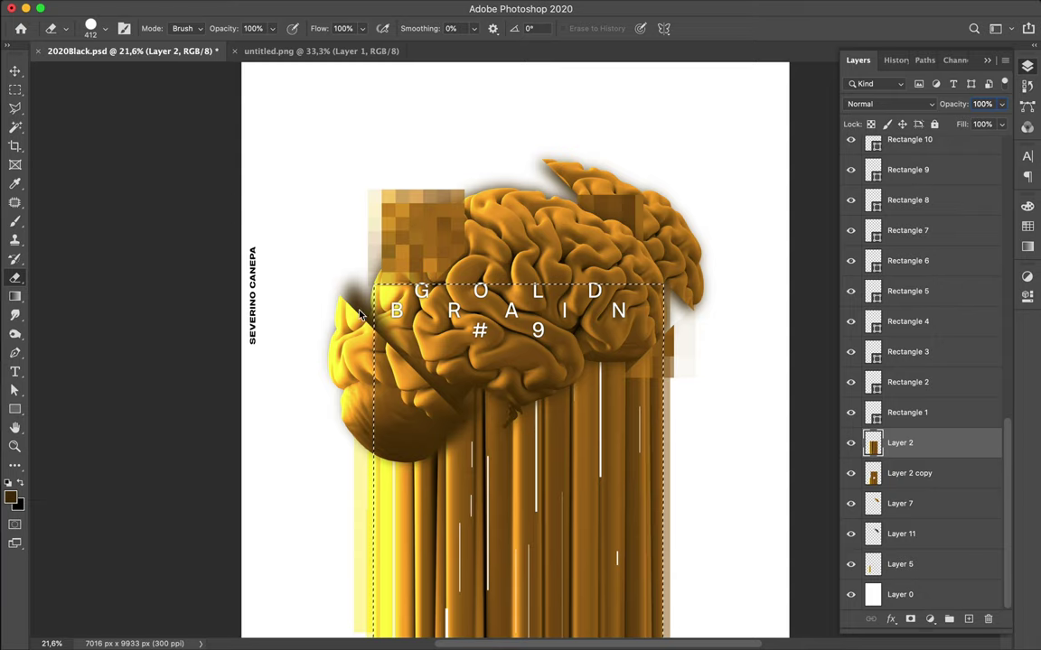
key("super+shift+u")
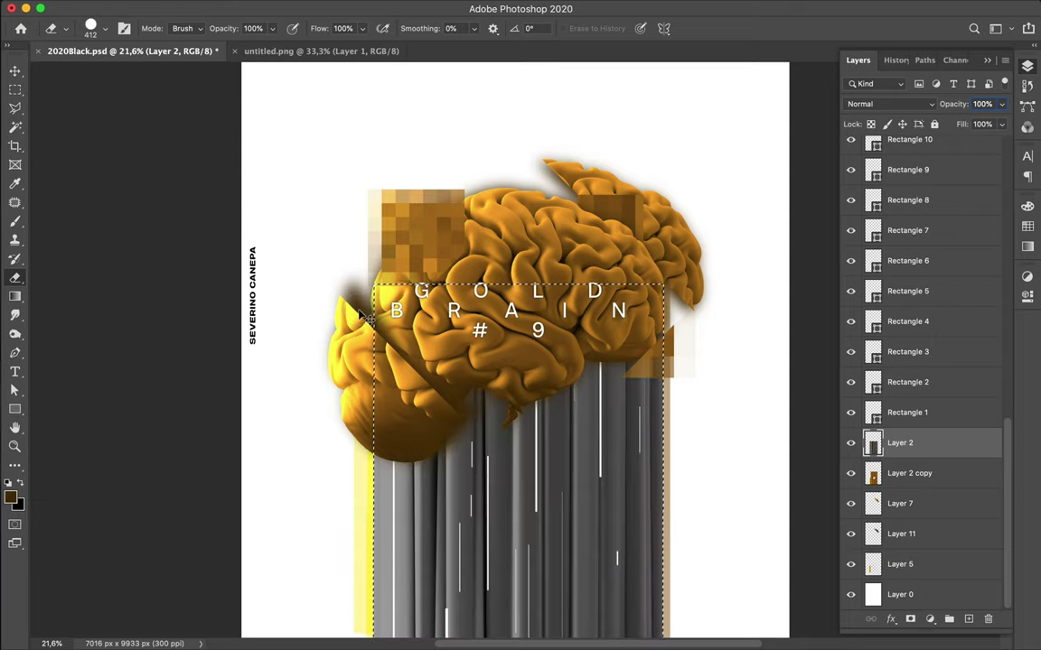
key("super+z")
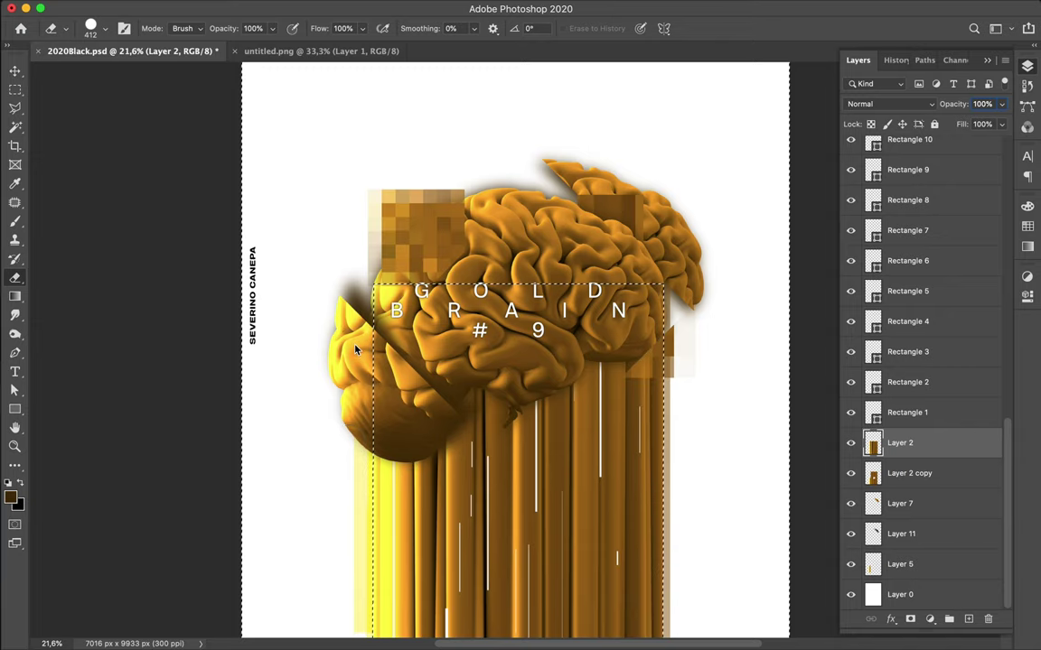
right_click(355, 350)
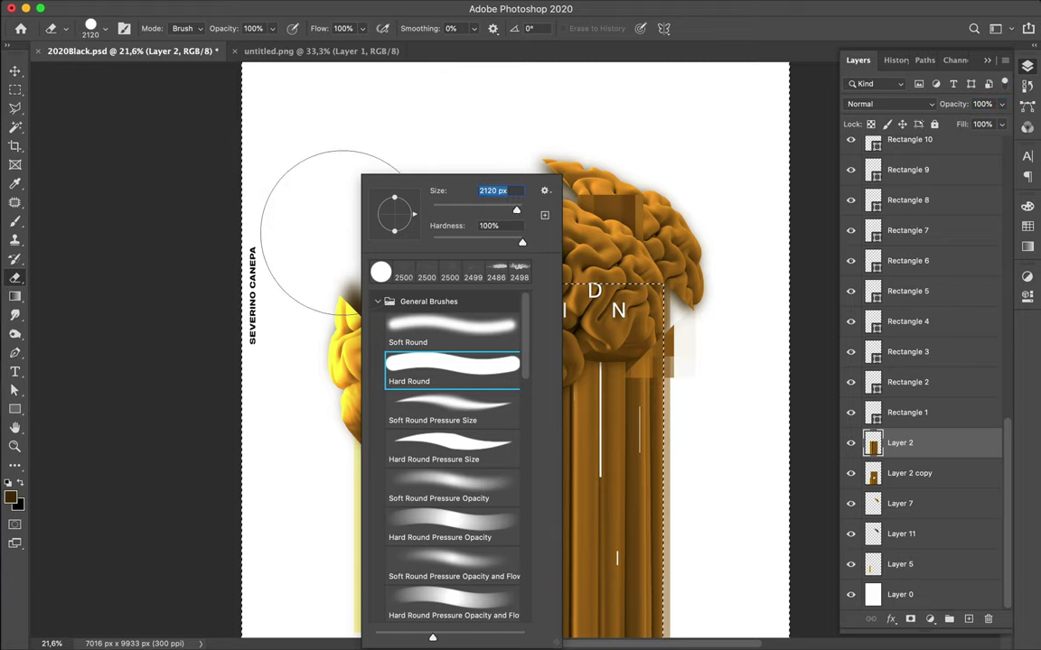
Close the brush picker keeping the 2120 px Hard Round eraser, and scroll the Layers panel up
key("Return")
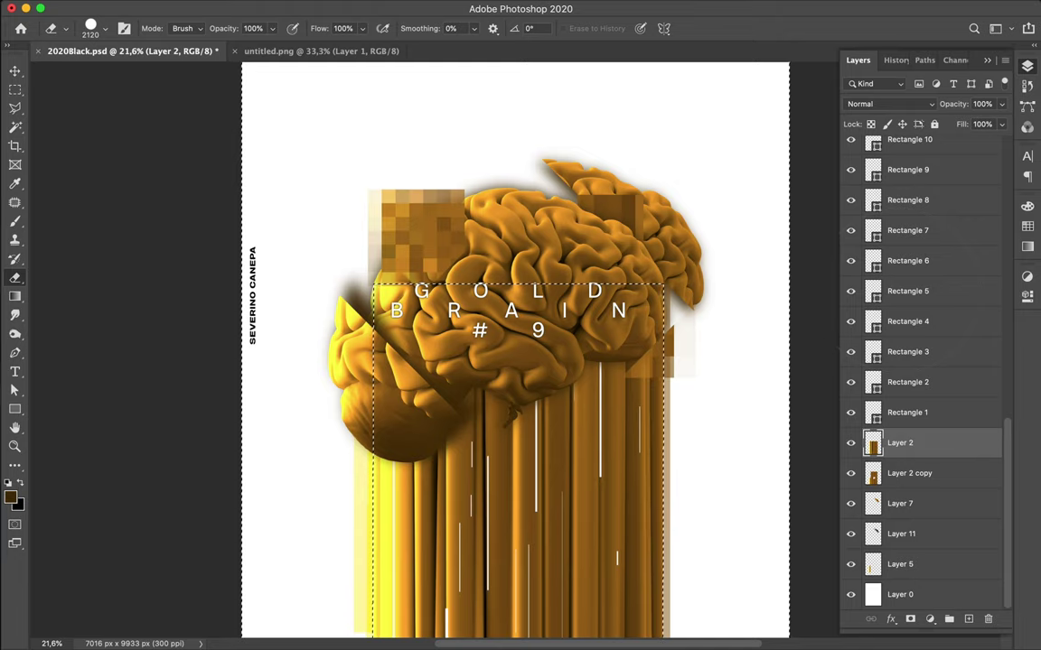
scroll(899, 295, "up", 1)
scroll(899, 296, "up", 6)
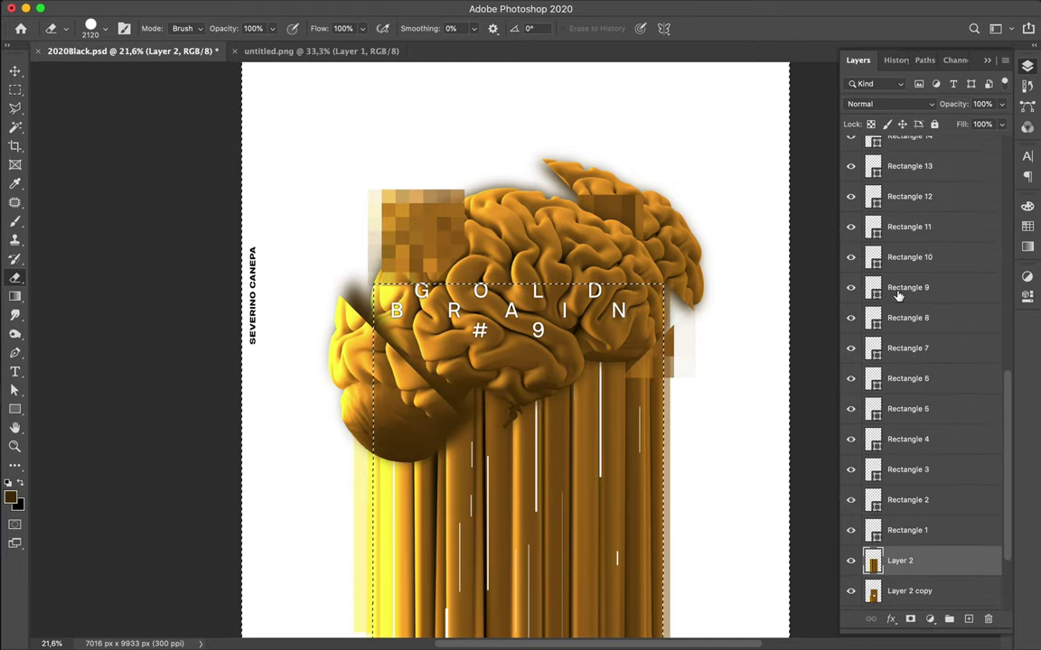
scroll(898, 296, "up", 15)
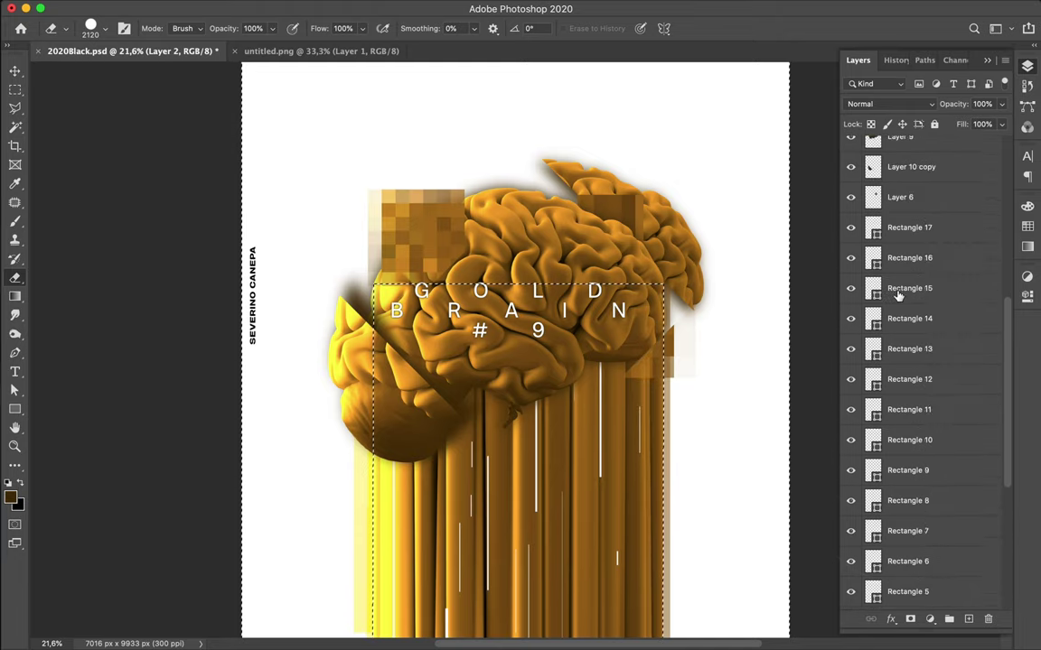
scroll(898, 296, "up", 7)
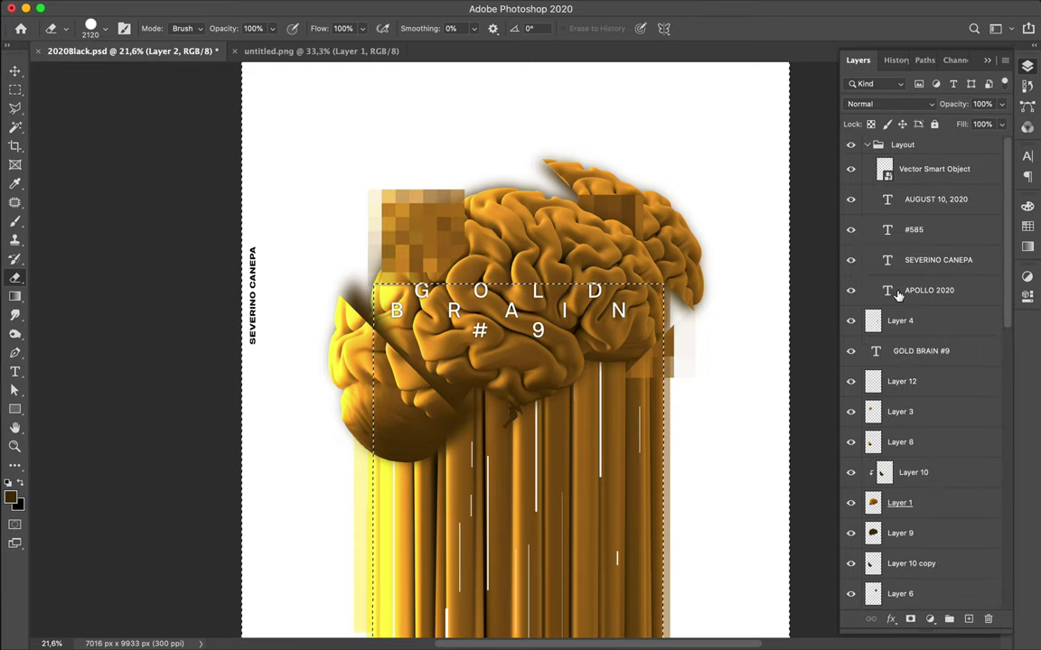
scroll(899, 295, "down", 6)
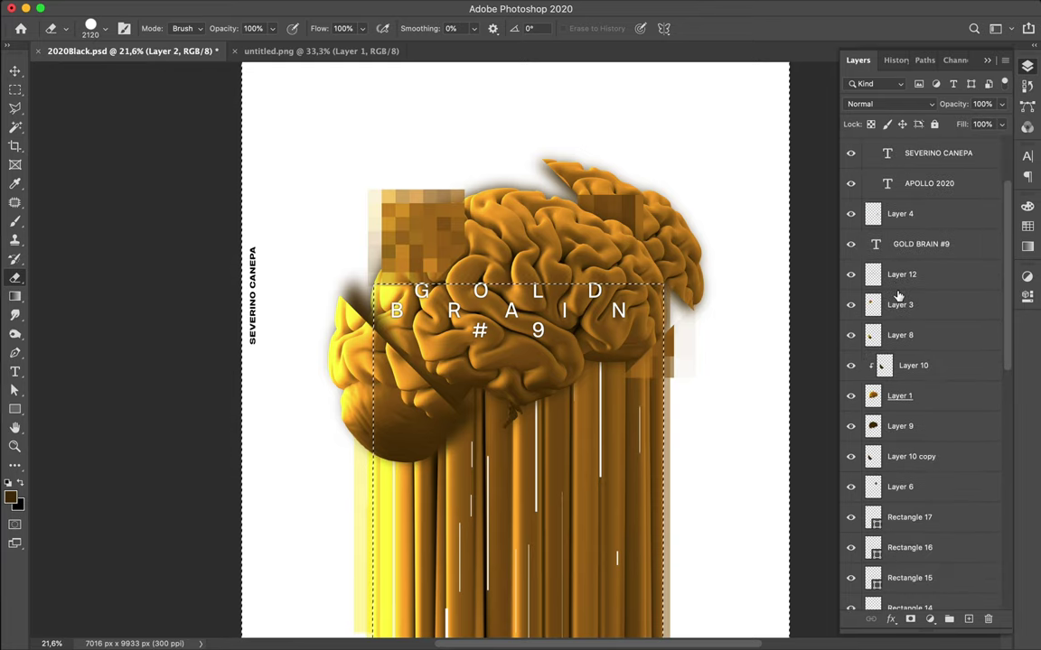
Select Layer 10 copy, toggle Marquee and Move tools, then make Layer 9 the active layer
left_click(909, 460)
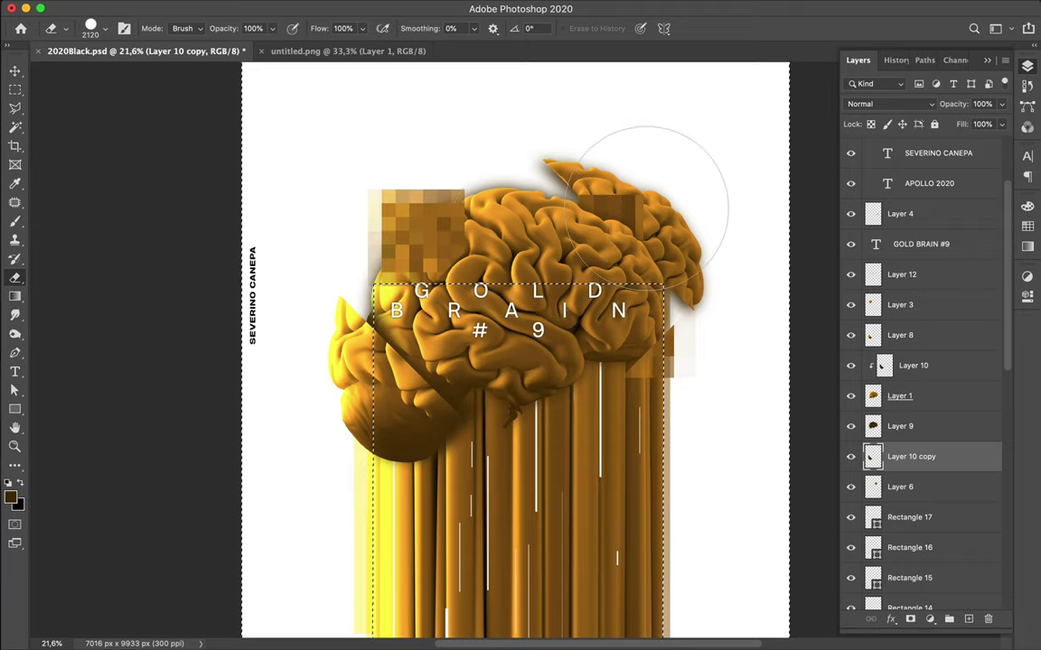
key("m")
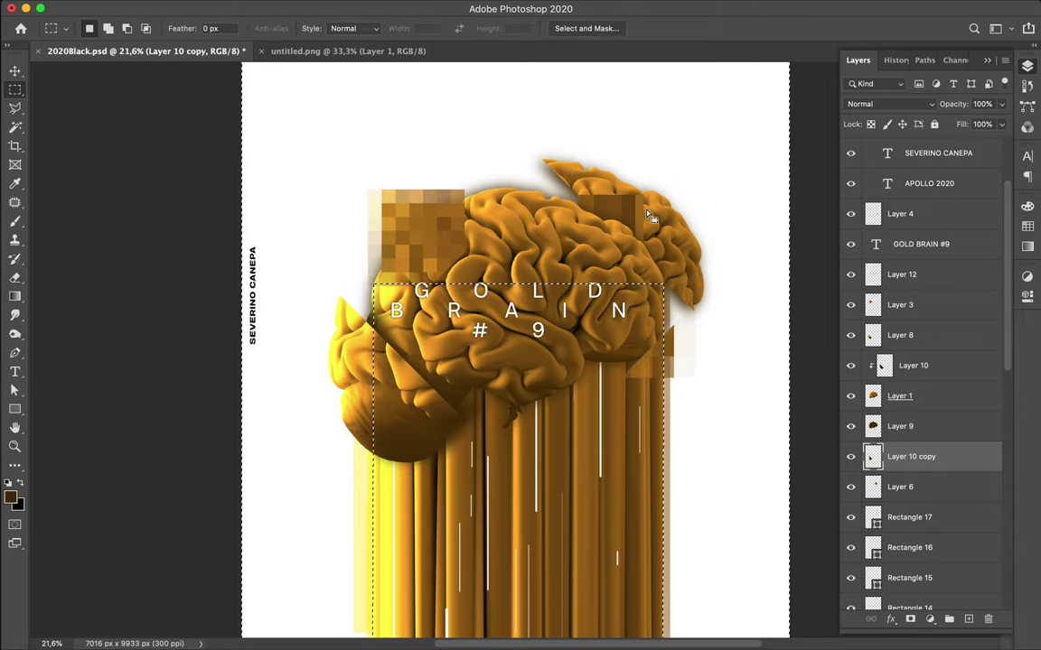
key("v")
key("super")
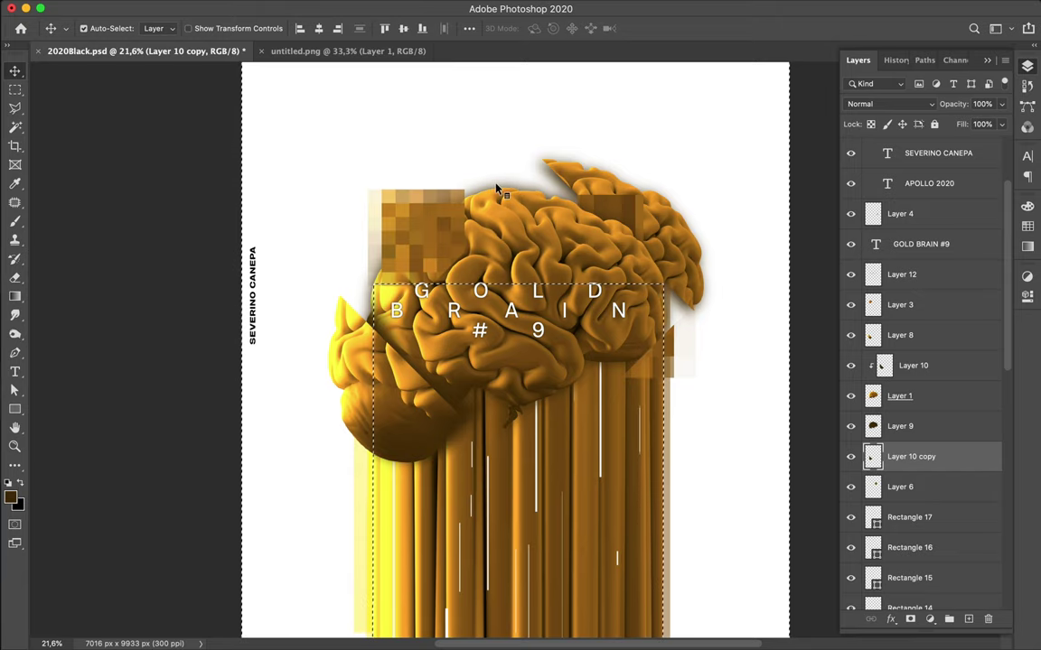
left_click(902, 437)
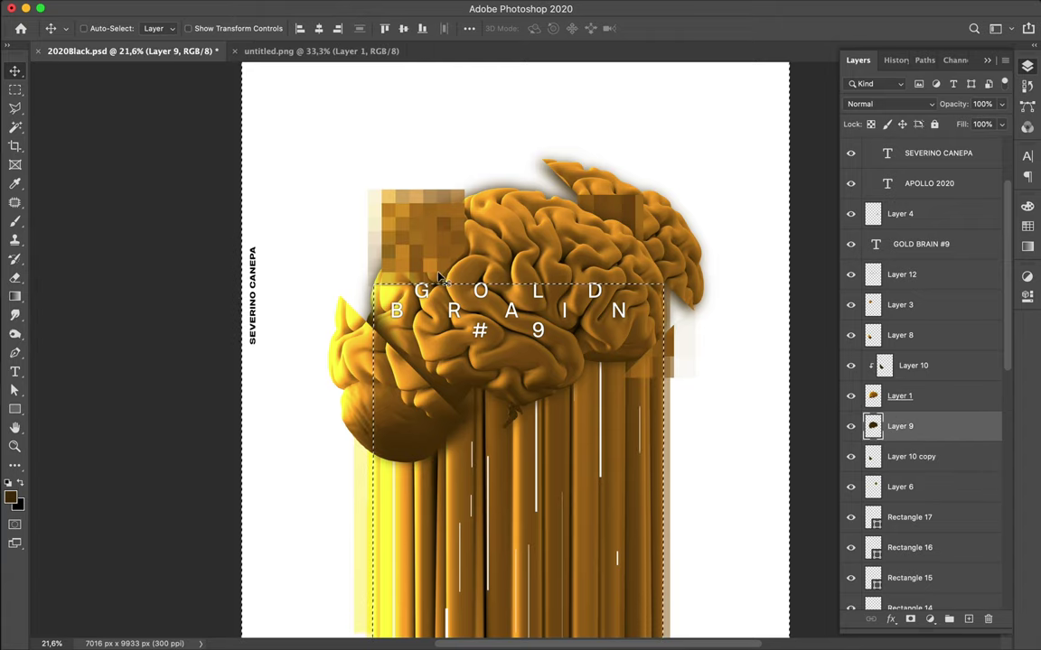
Cancel a trial transform, deselect the title and columns, and pick the Move tool
key("e")
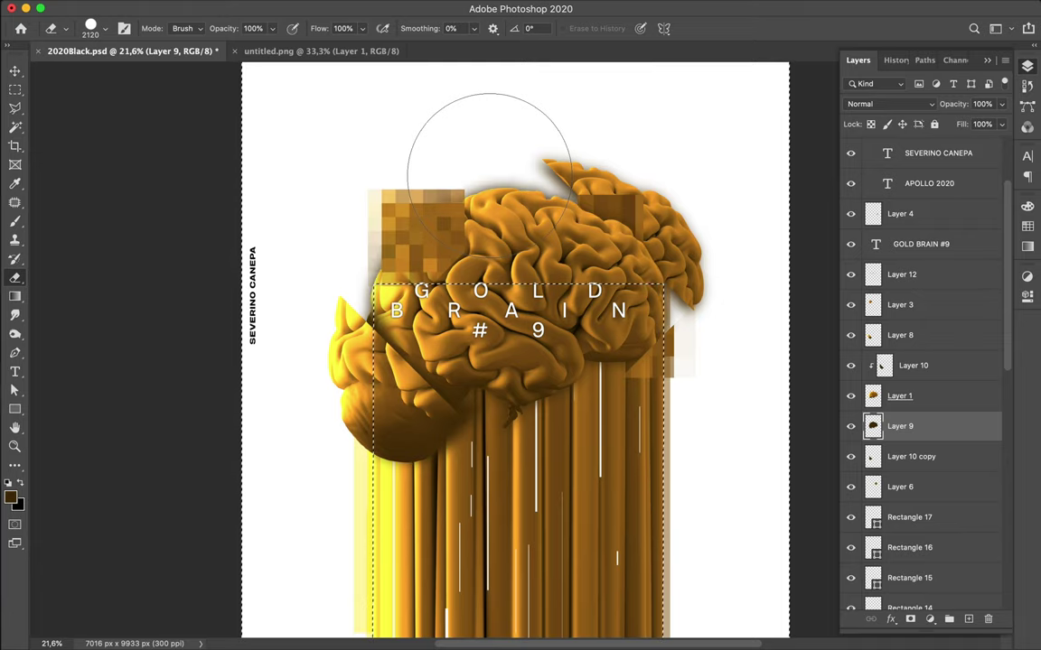
key("ctrl+t")
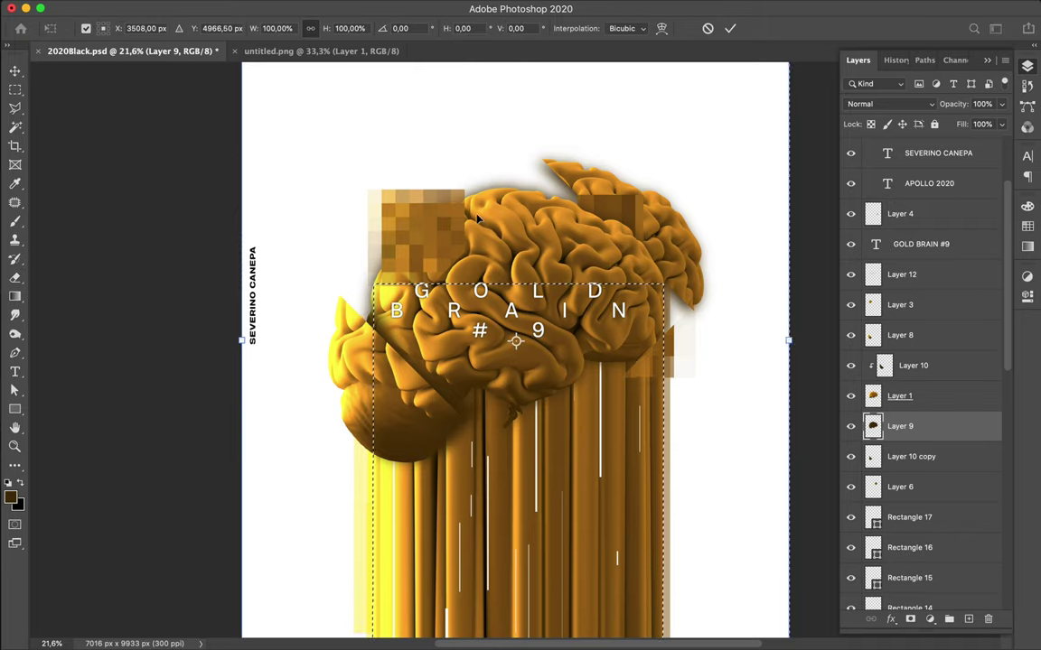
key("e")
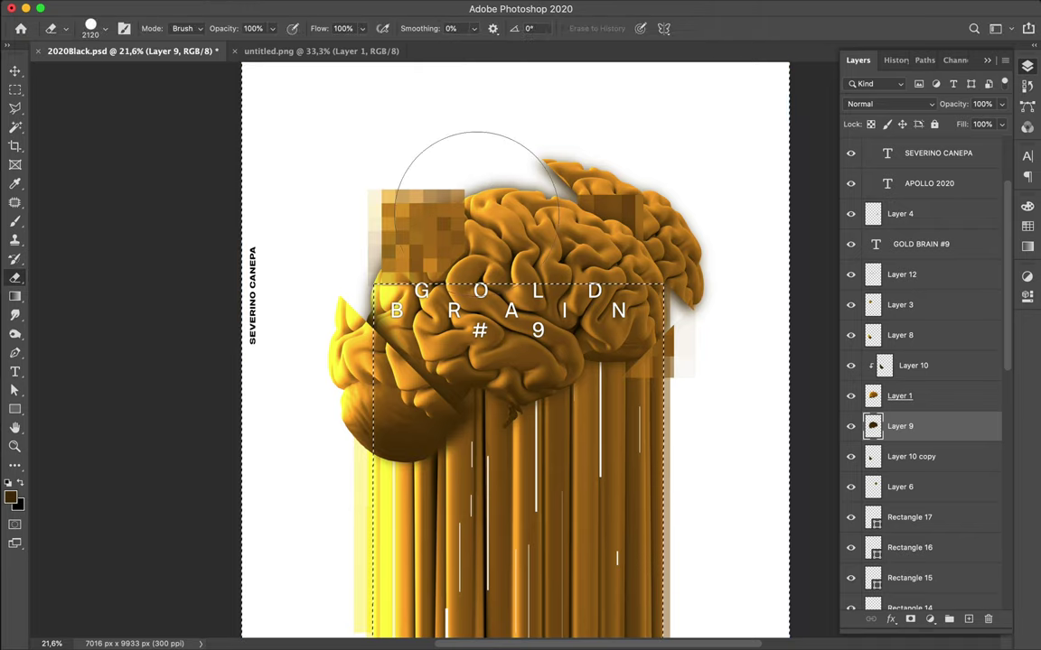
key("m")
key("ctrl+d")
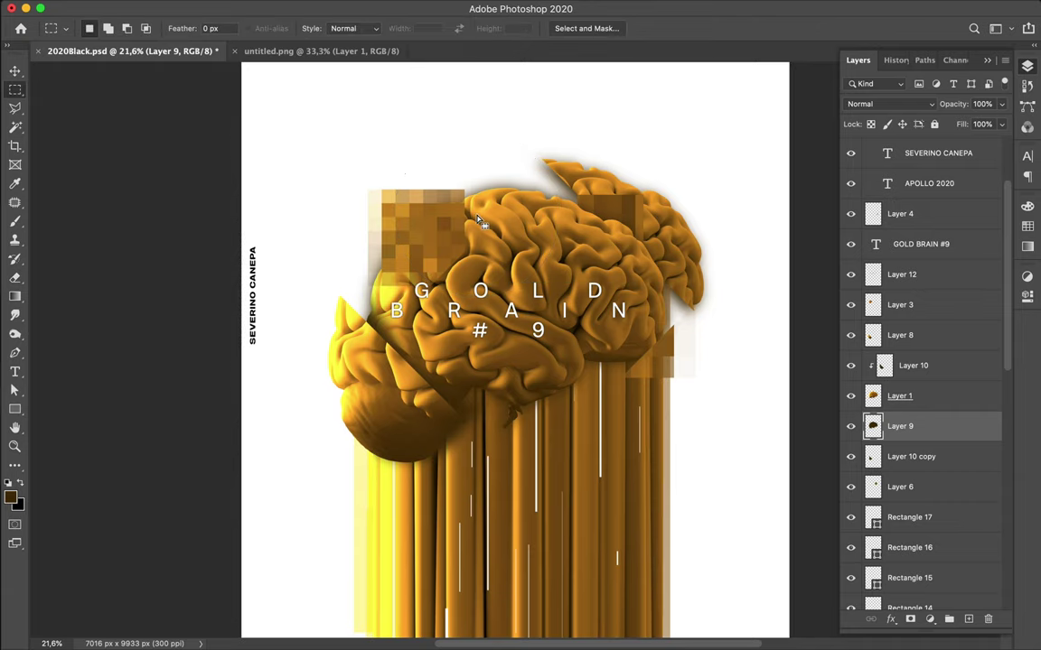
key("v")
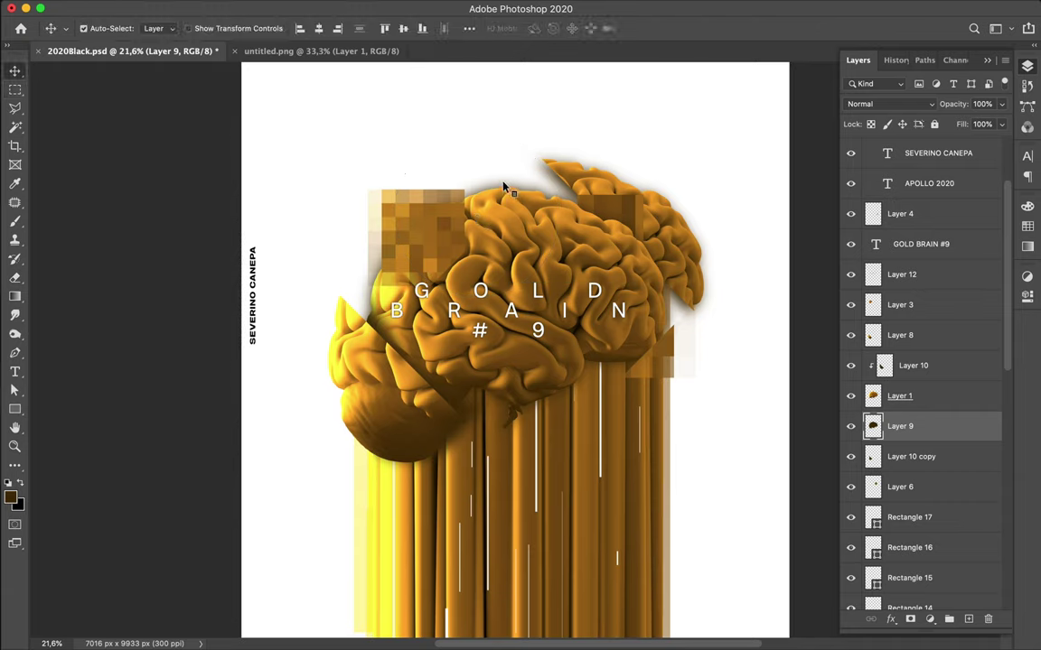
Warp Layer 9 so its top edge sags downward and its left side bends inward
key("ctrl+t")
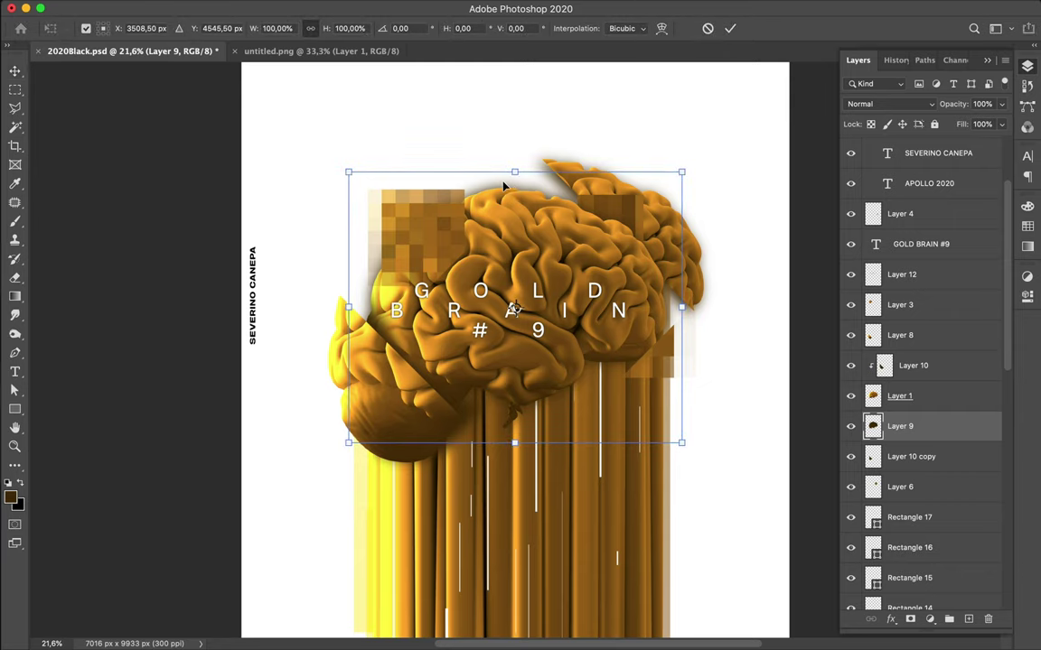
right_click(379, 206)
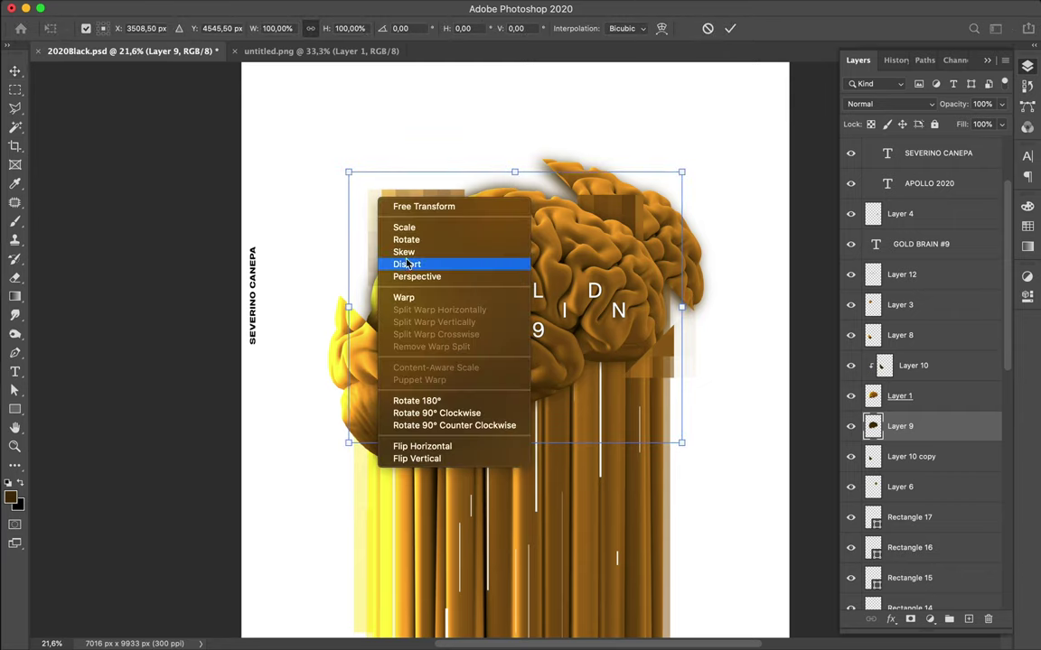
left_click(408, 298)
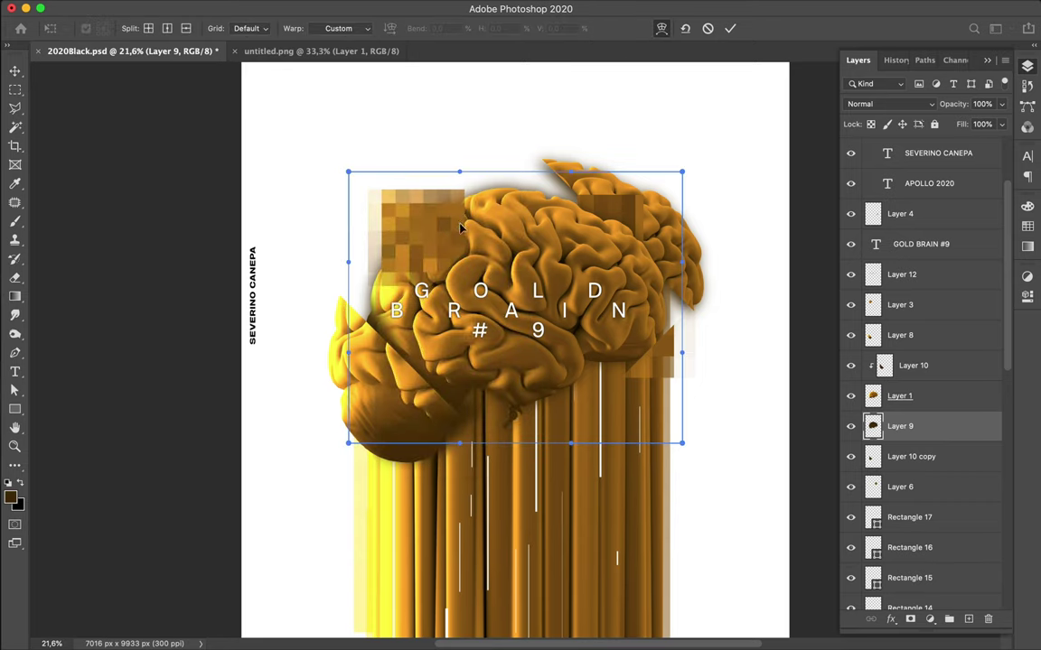
left_click_drag(460, 229, 466, 222)
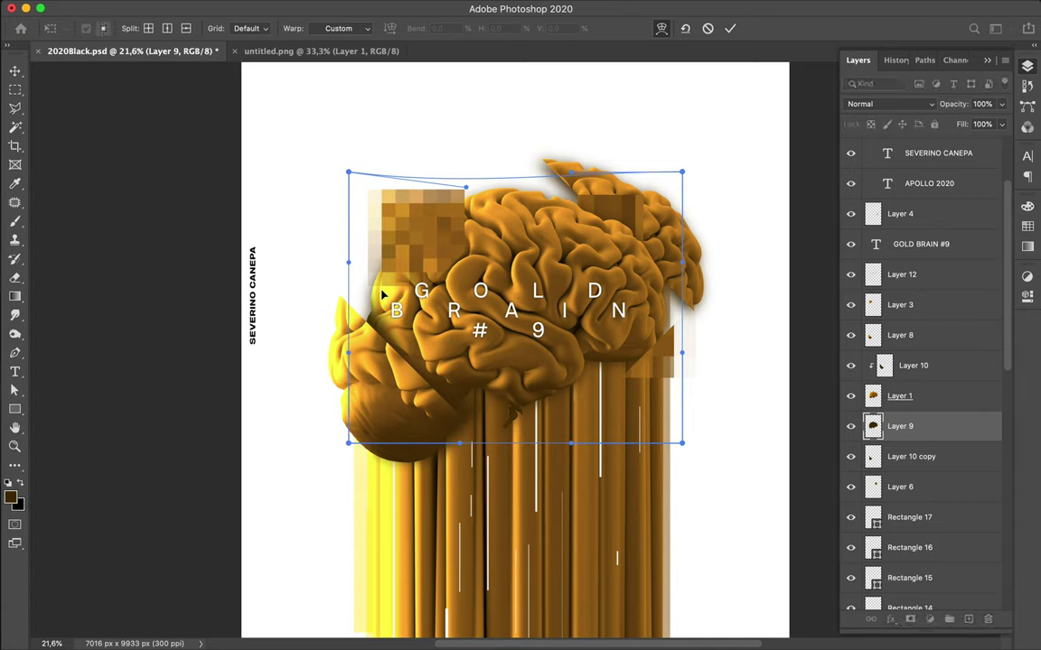
left_click_drag(384, 294, 389, 295)
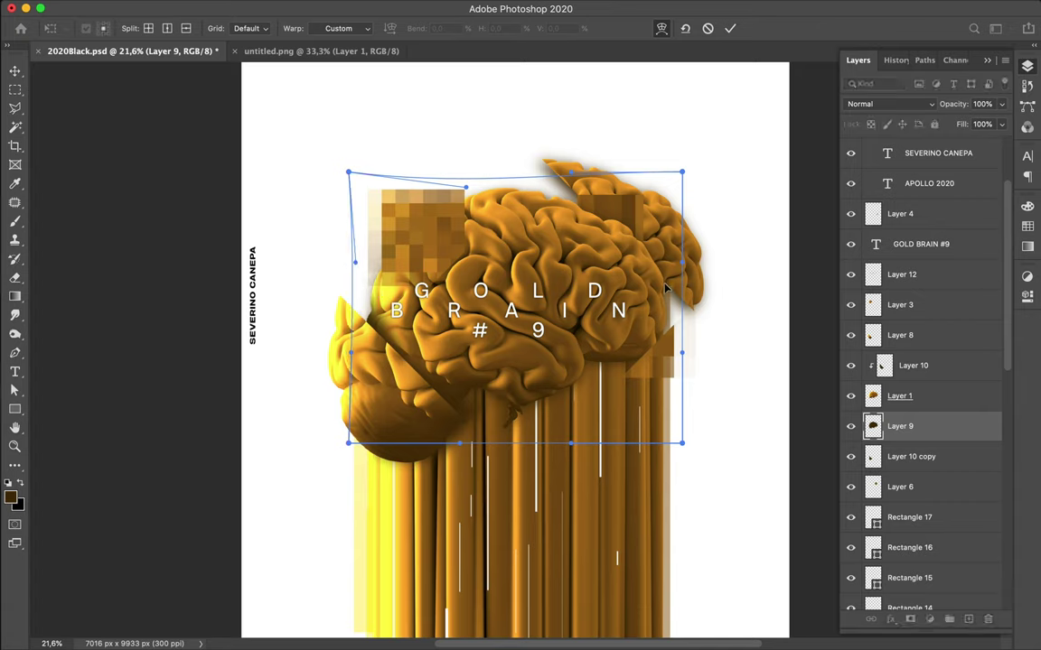
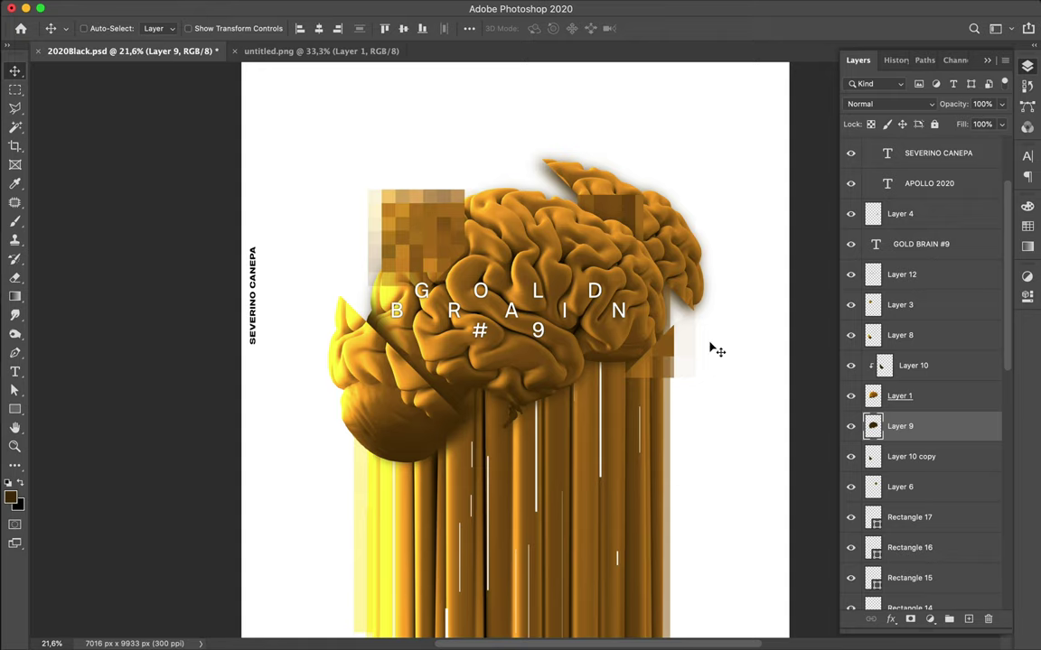
Select Layer 11, the brain's top slice, keep Normal blending and lower its fill to 79%
left_click(553, 180, "super")
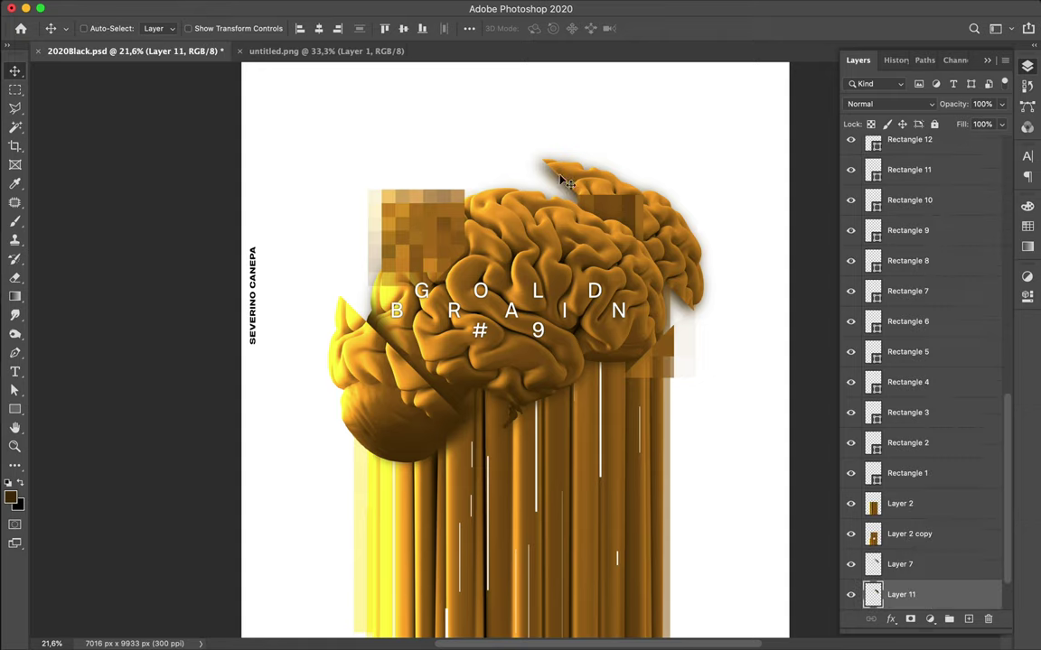
left_click(930, 105)
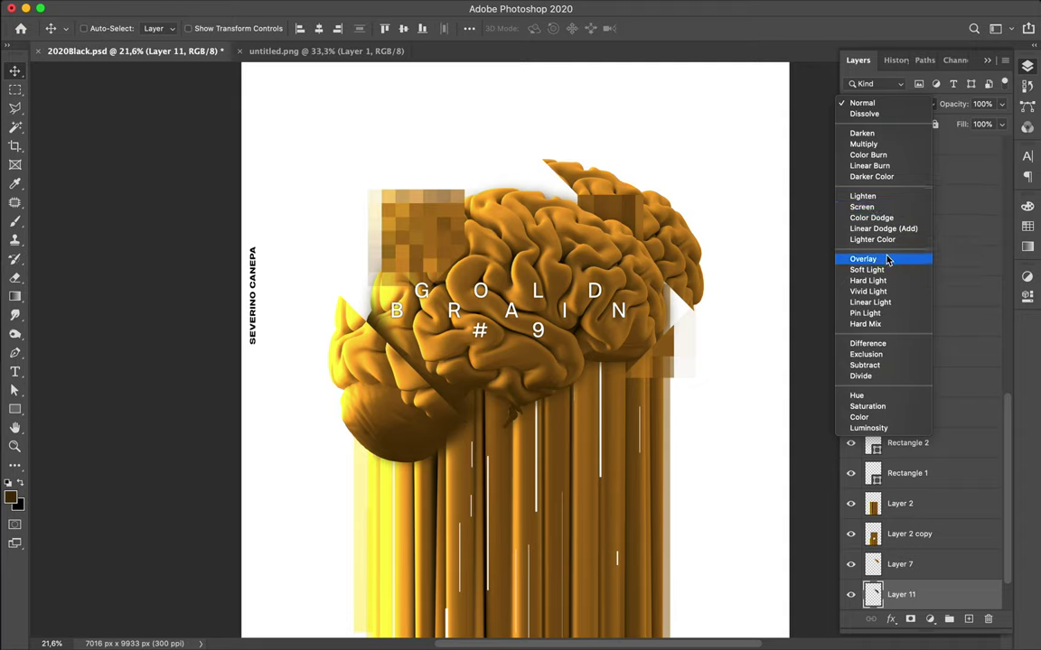
left_click(720, 140)
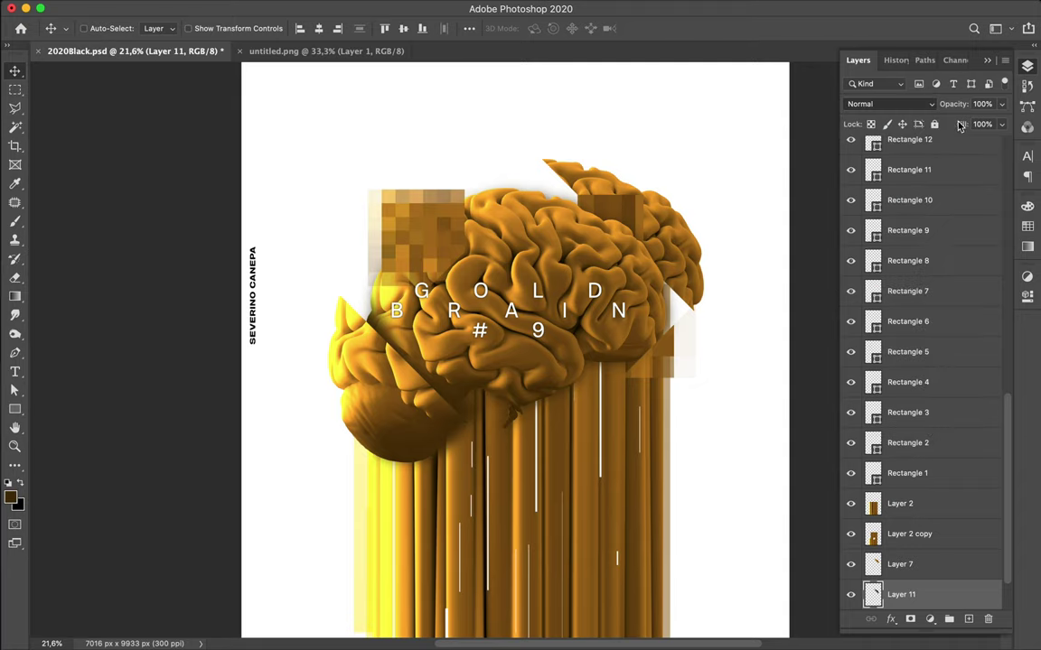
left_click(1001, 125)
left_click_drag(999, 143, 989, 146)
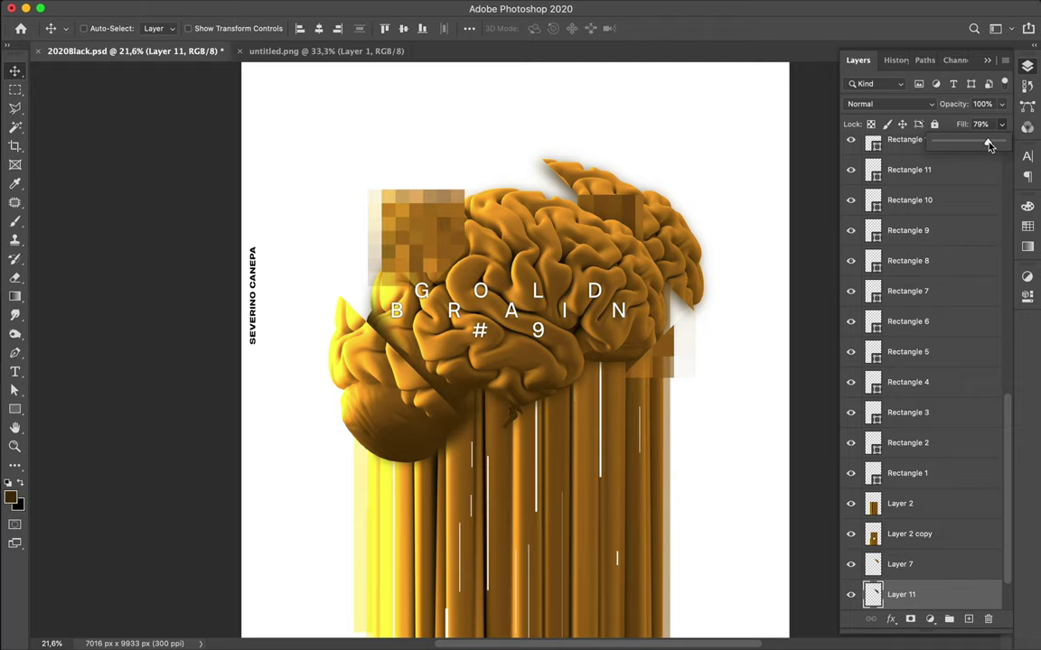
left_click(707, 347)
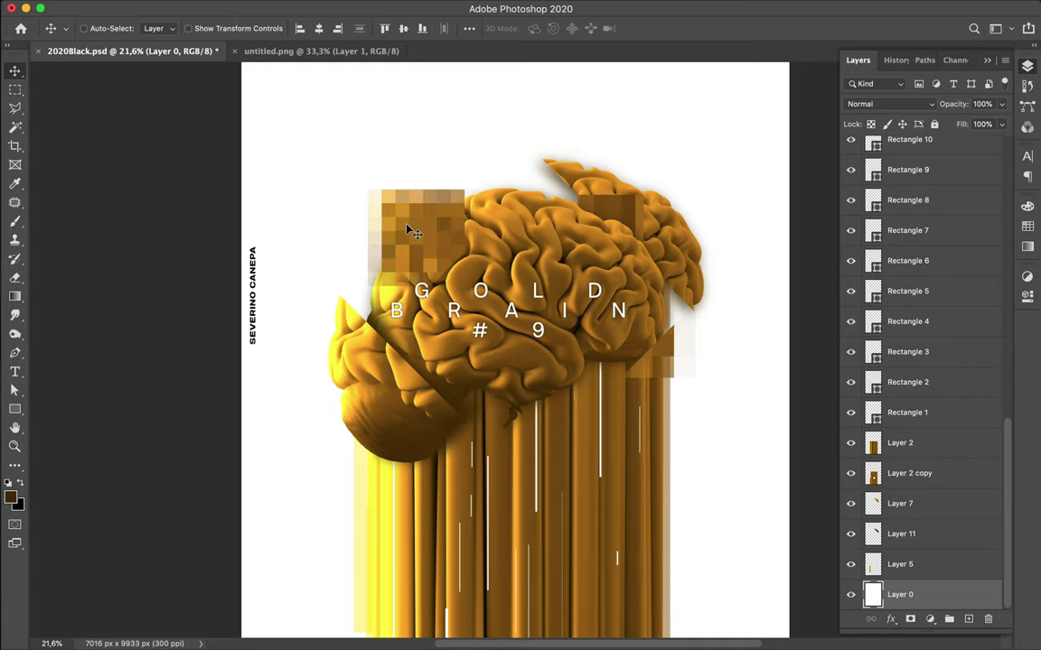
Duplicate the pixelated block, placing the copy below the brain
key("p")
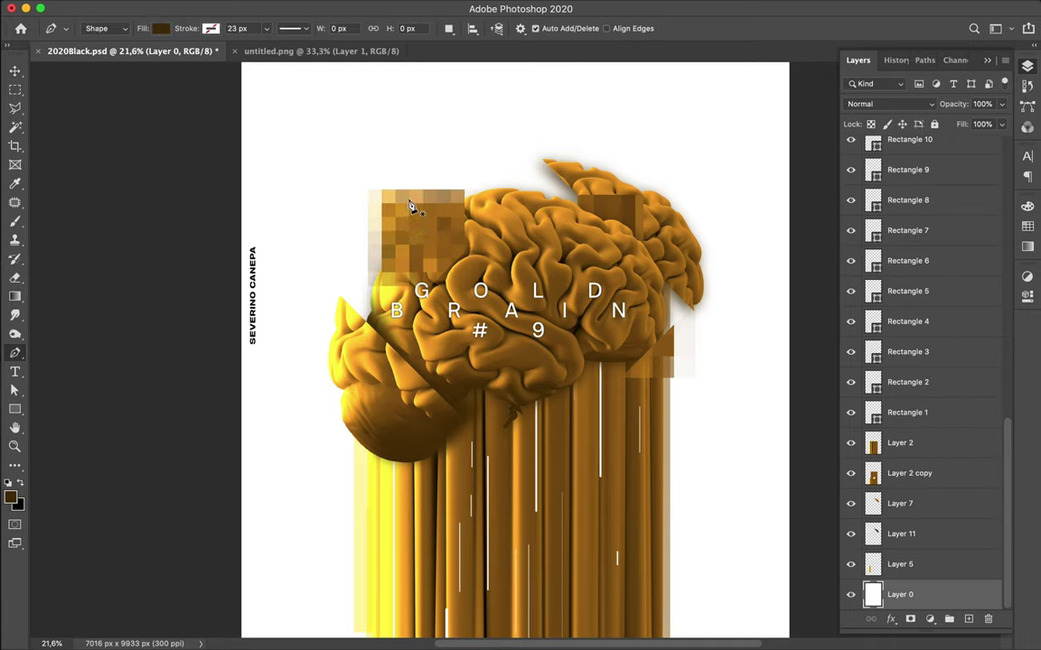
key("v")
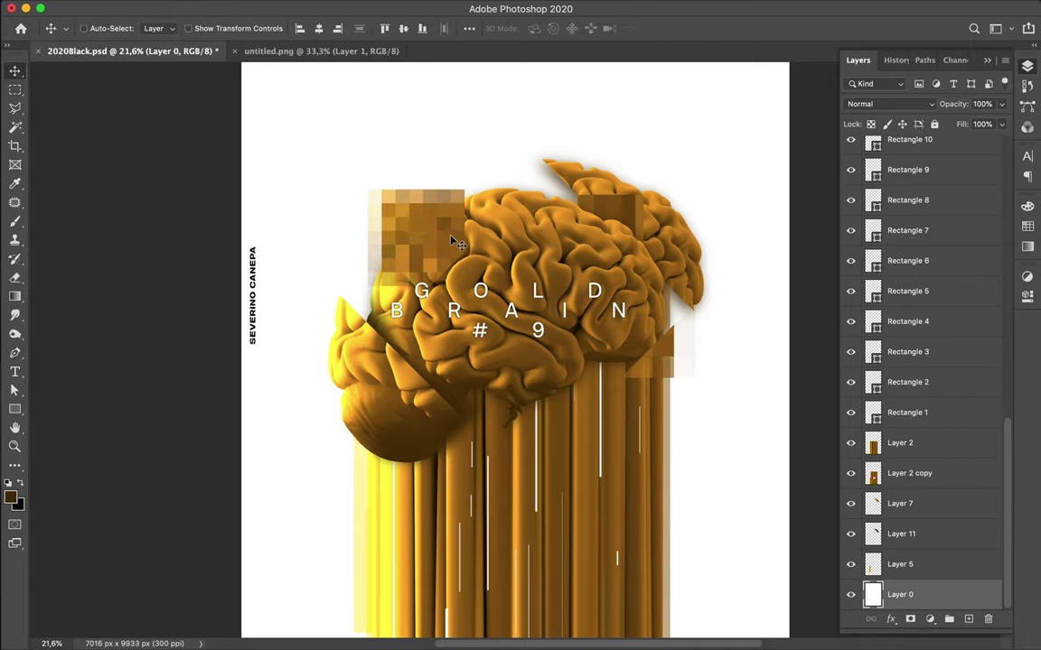
left_click_drag(438, 237, 562, 431)
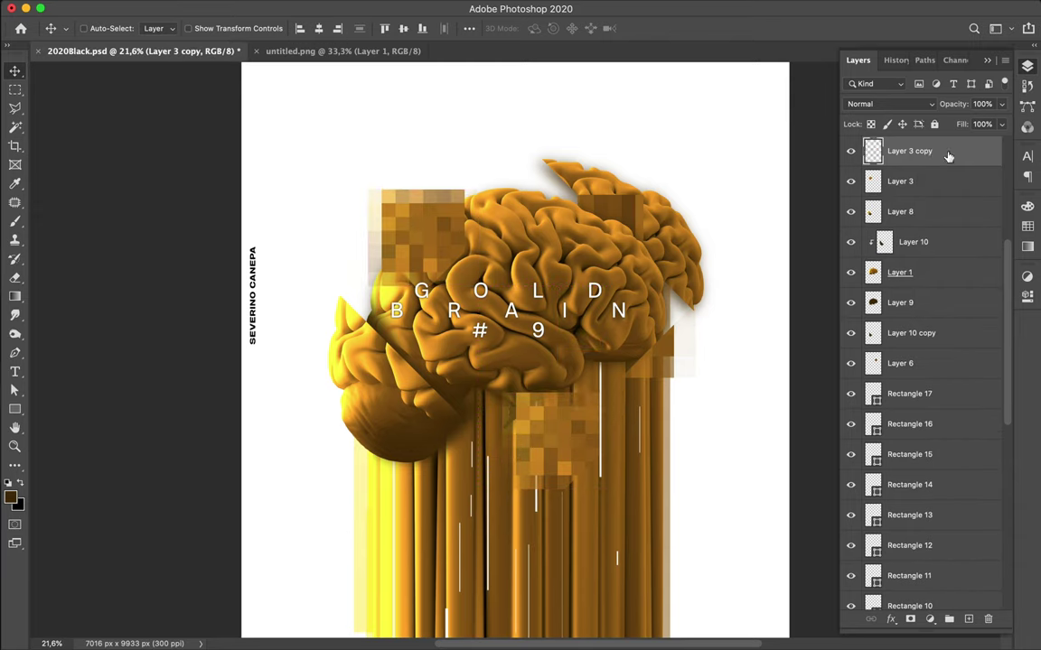
right_click(956, 158)
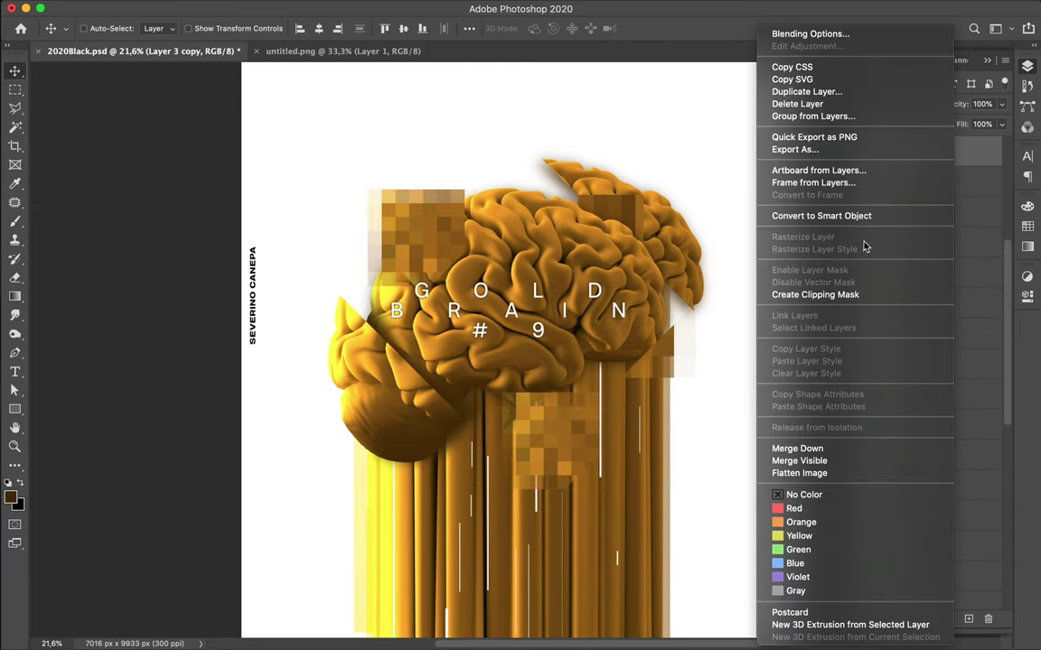
left_click(724, 299)
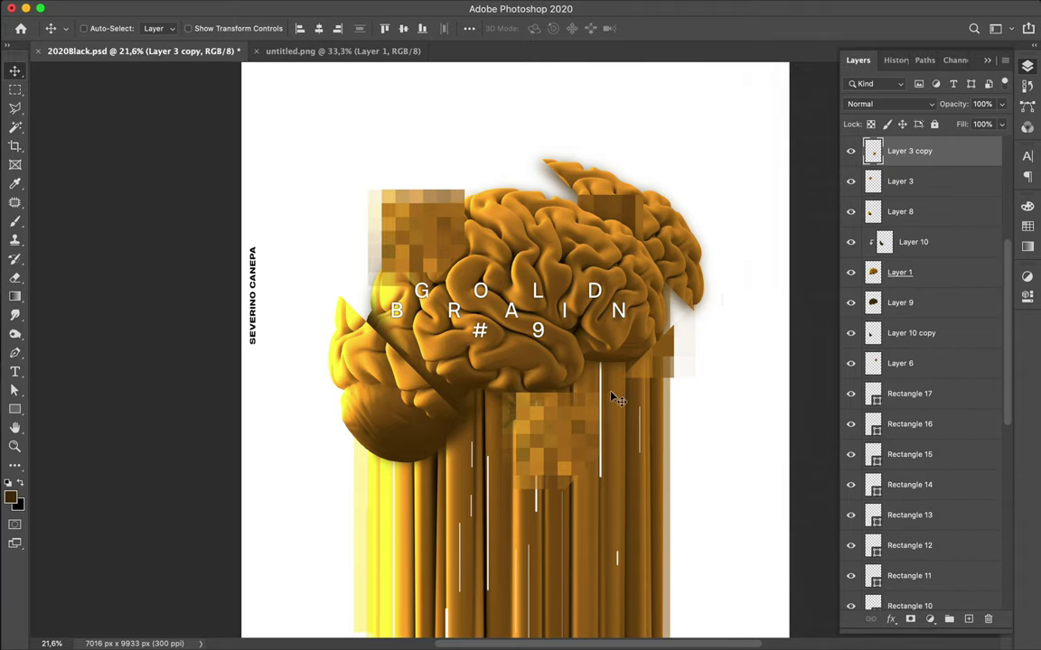
Rotate the copy 180° and move Layer 3 copy lower in the layer stack
key("super+t")
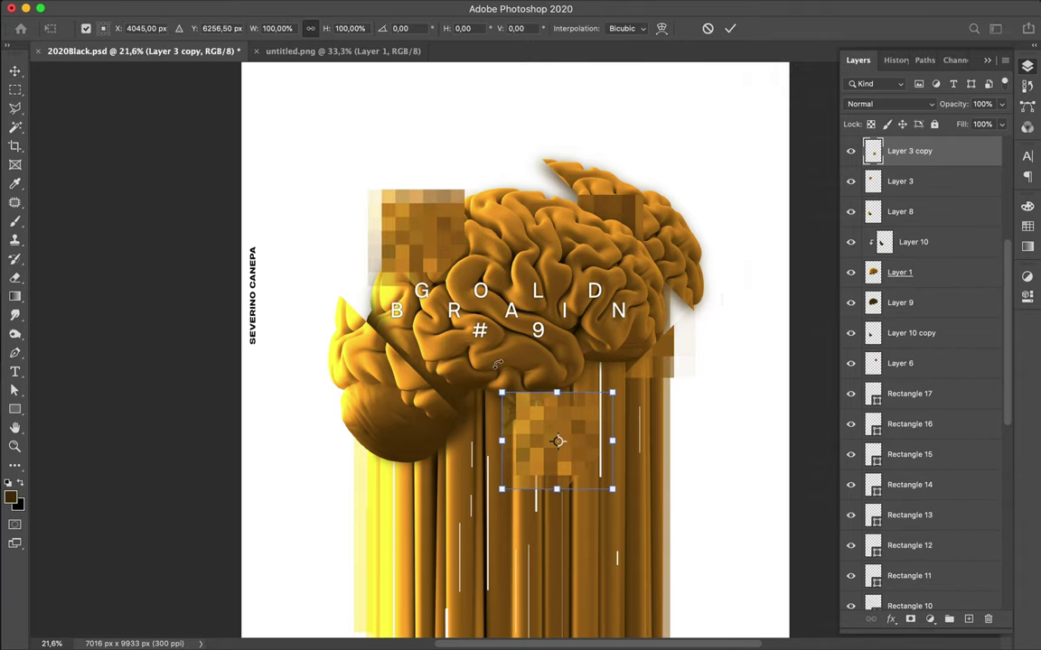
left_click_drag(635, 368, 612, 494)
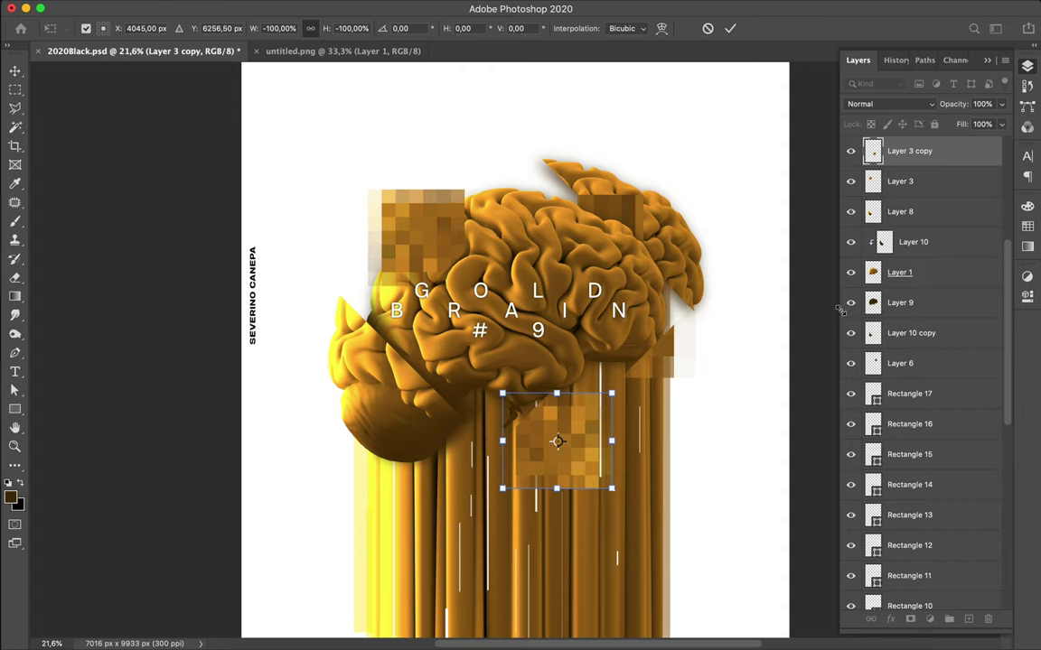
key("Return")
left_click_drag(944, 305, 921, 587)
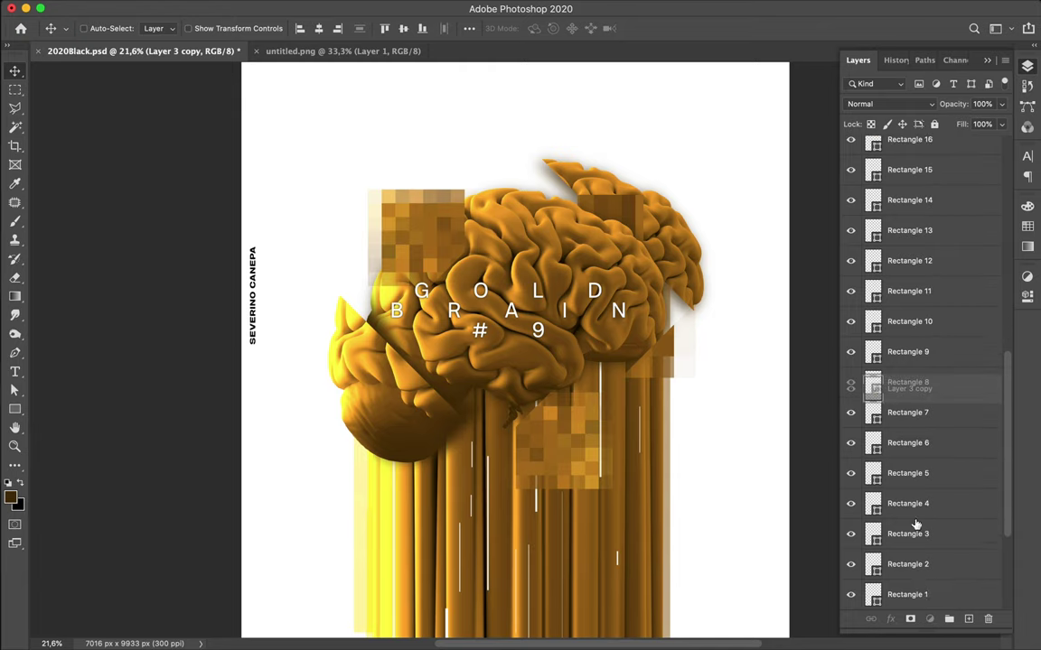
Nudge Layer 3 copy up under the brain's lower edge and zoom out to the full poster
scroll(917, 472, "down", 5)
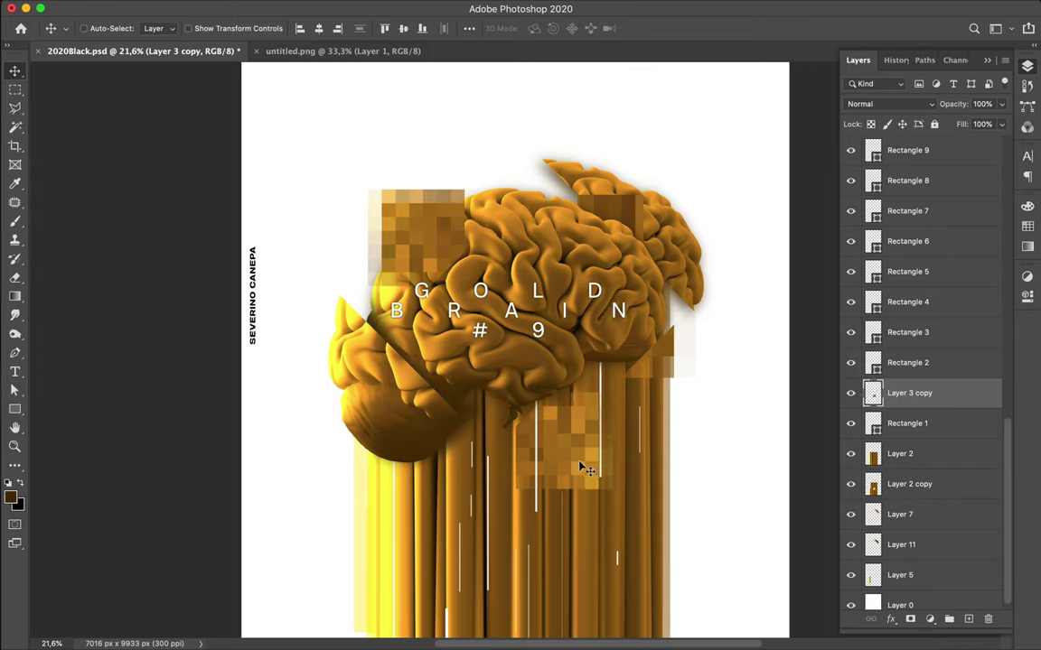
left_click_drag(578, 399, 571, 400)
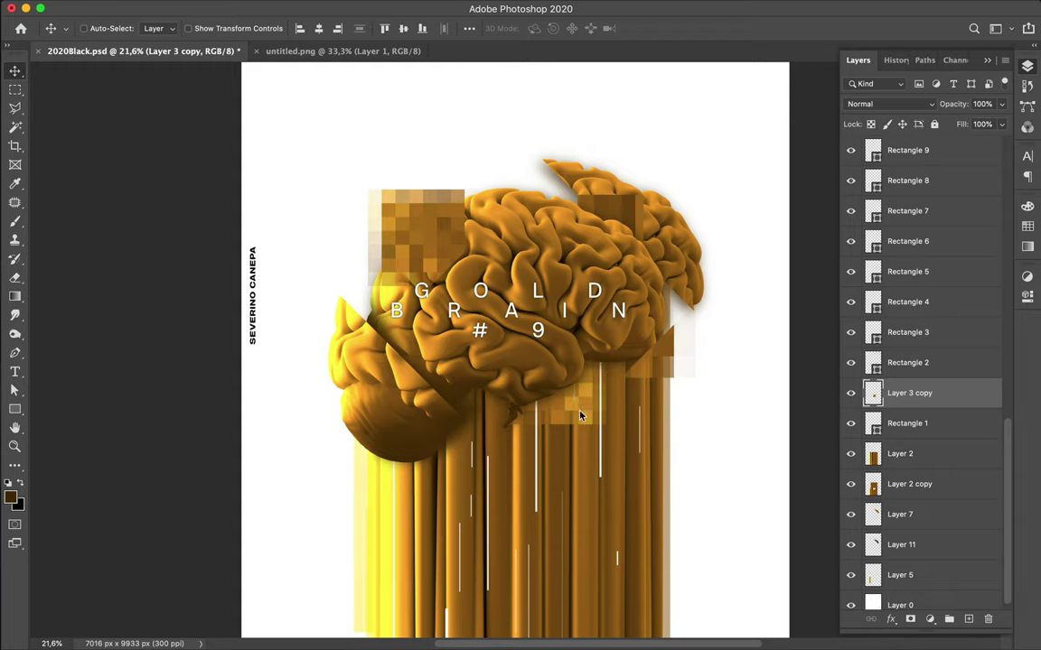
scroll(592, 466, "down", 1)
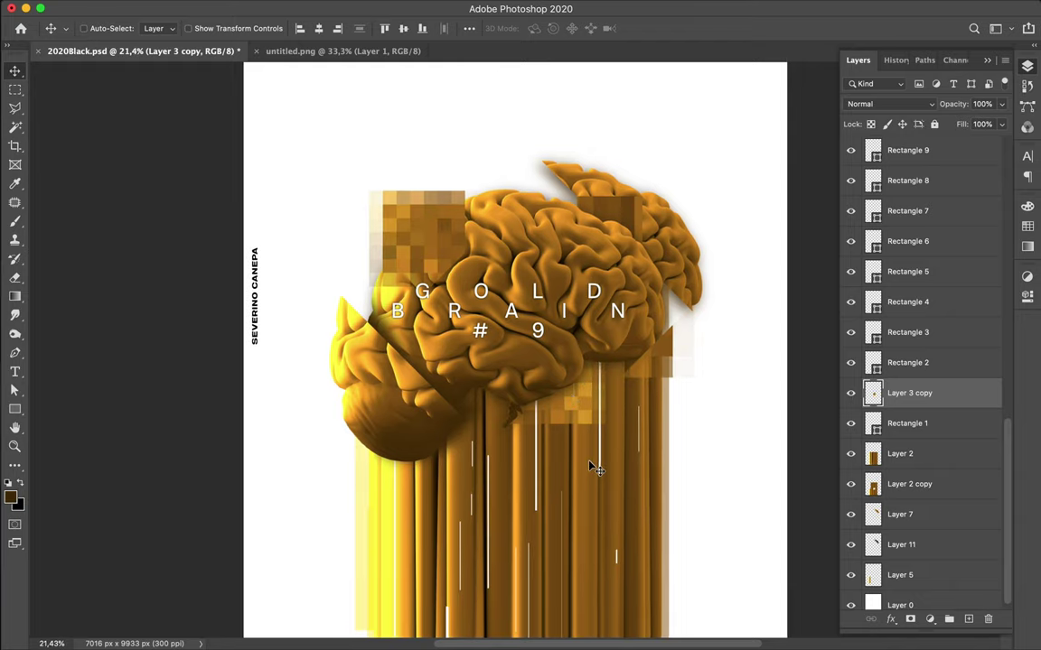
scroll(592, 466, "up", 1)
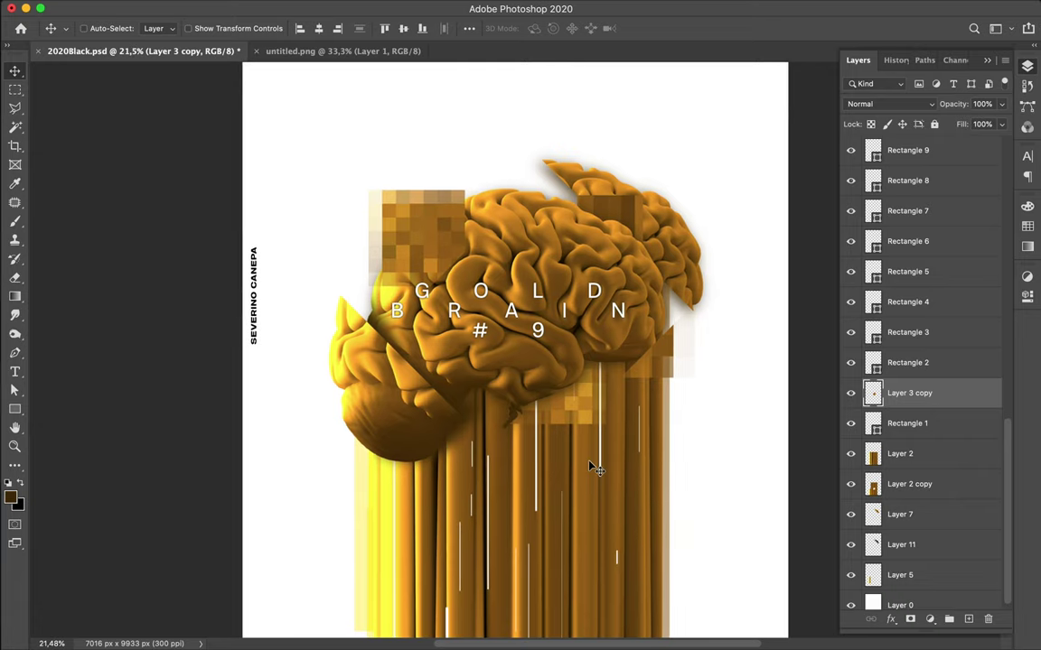
scroll(592, 466, "down", 3)
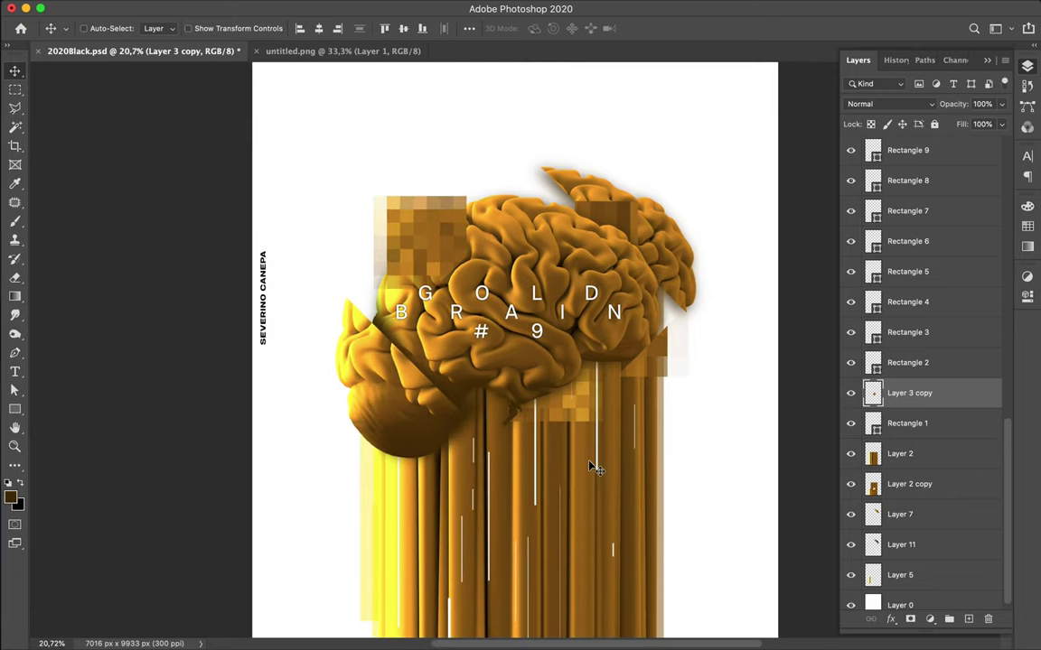
scroll(591, 466, "down", 3)
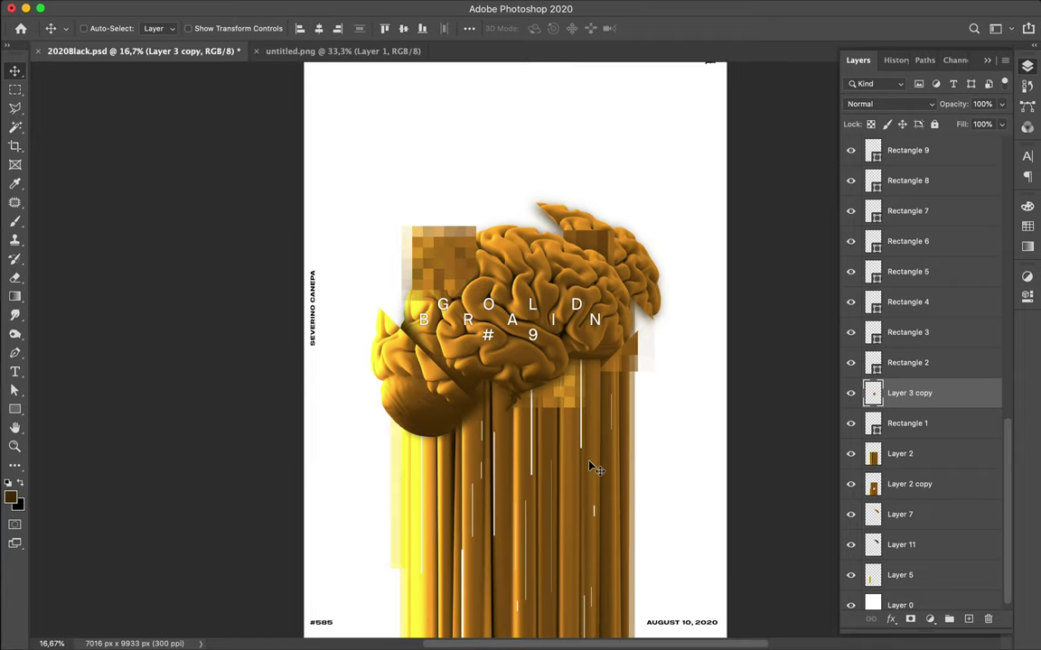
Set the foreground colour to light grey #cdcdcd sampled from the canvas
key("u")
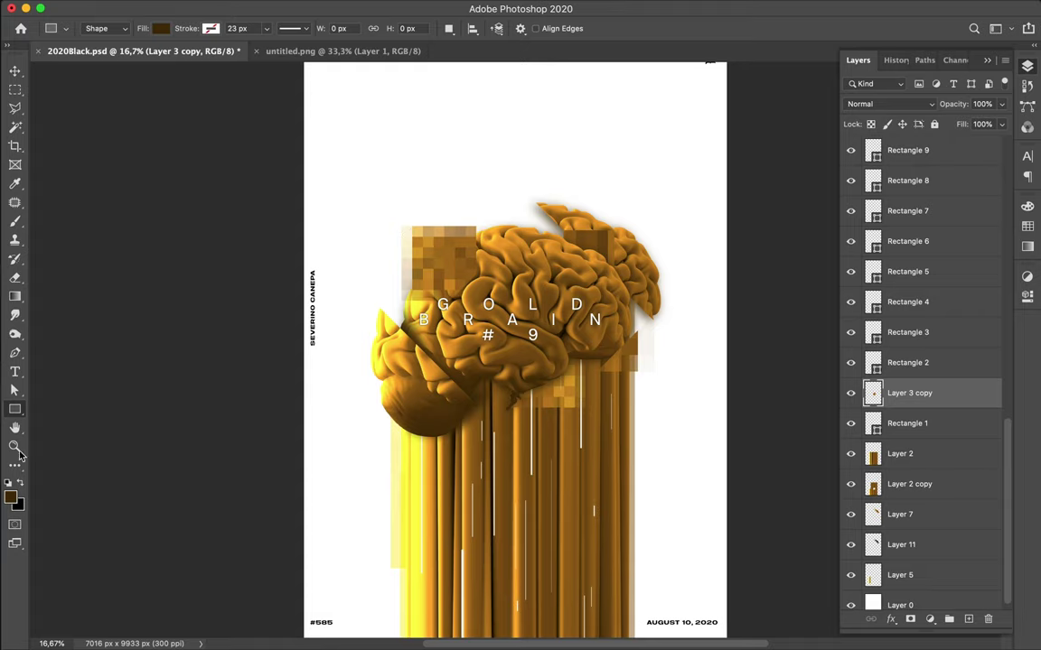
left_click(16, 502)
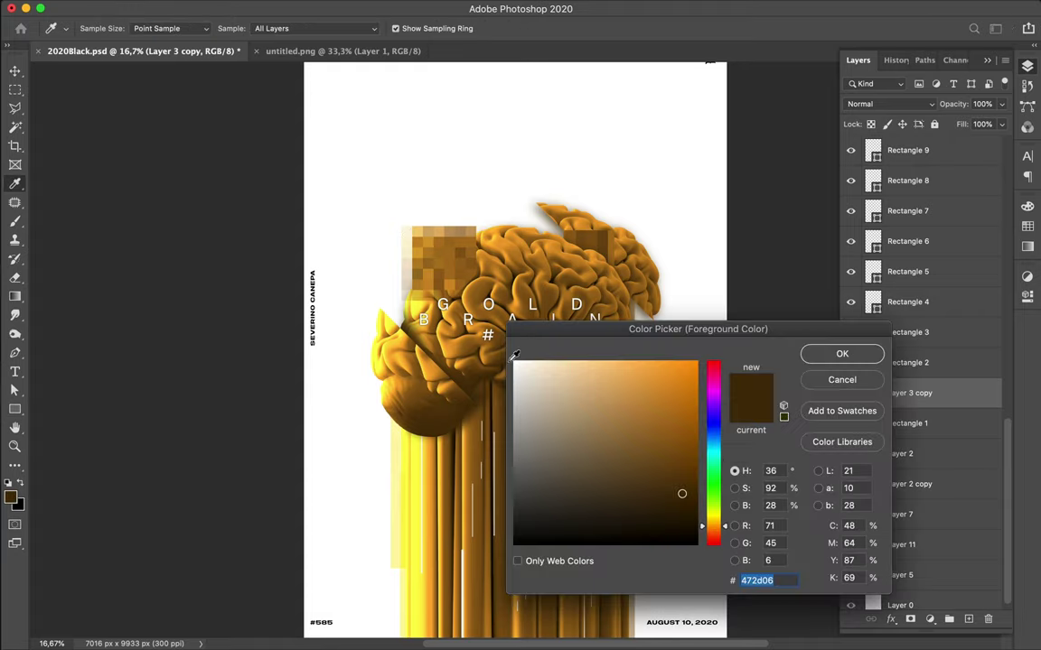
left_click(508, 389)
left_click_drag(507, 389, 507, 396)
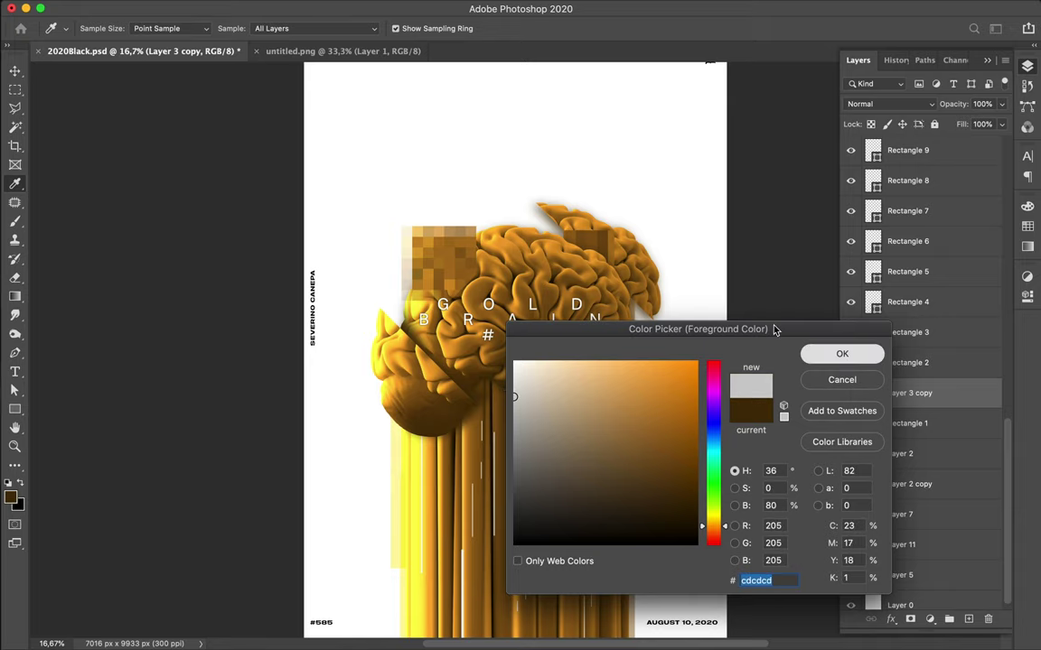
key("Return")
key("u")
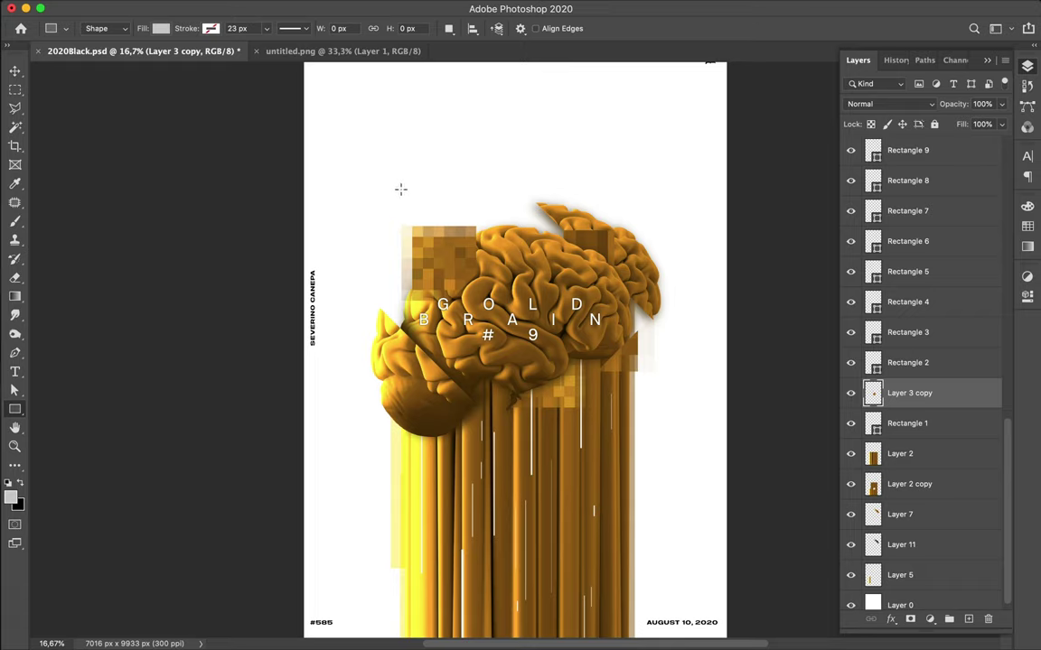
Draw a tall rectangle down the poster's middle and move Rectangle 18 just above Layer 0
left_click_drag(394, 217, 641, 645)
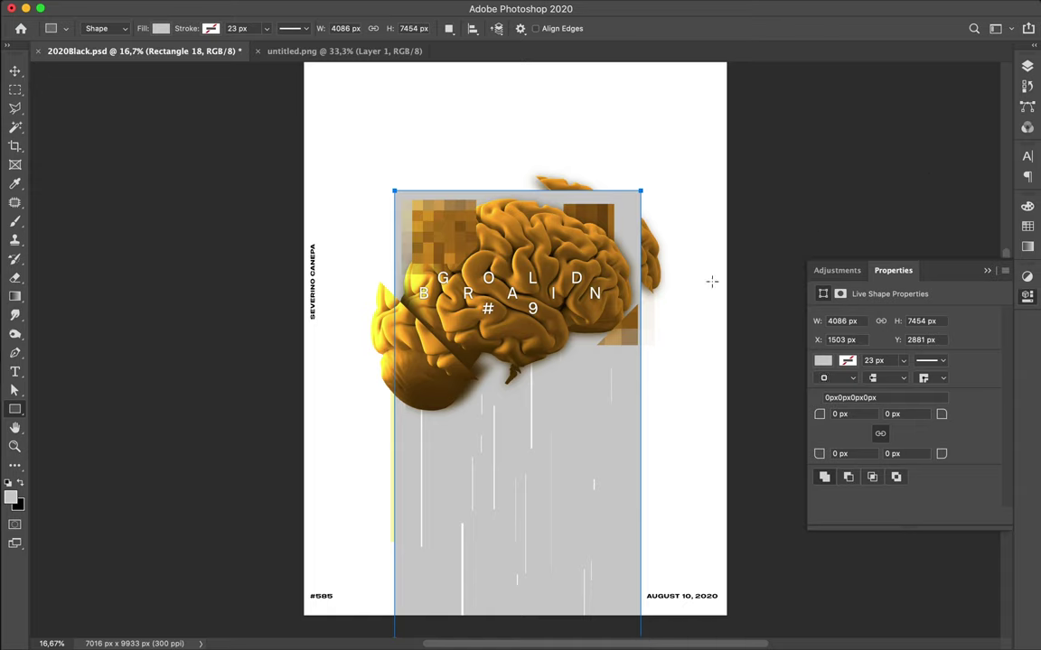
left_click(1027, 66)
scroll(913, 292, "down", 2)
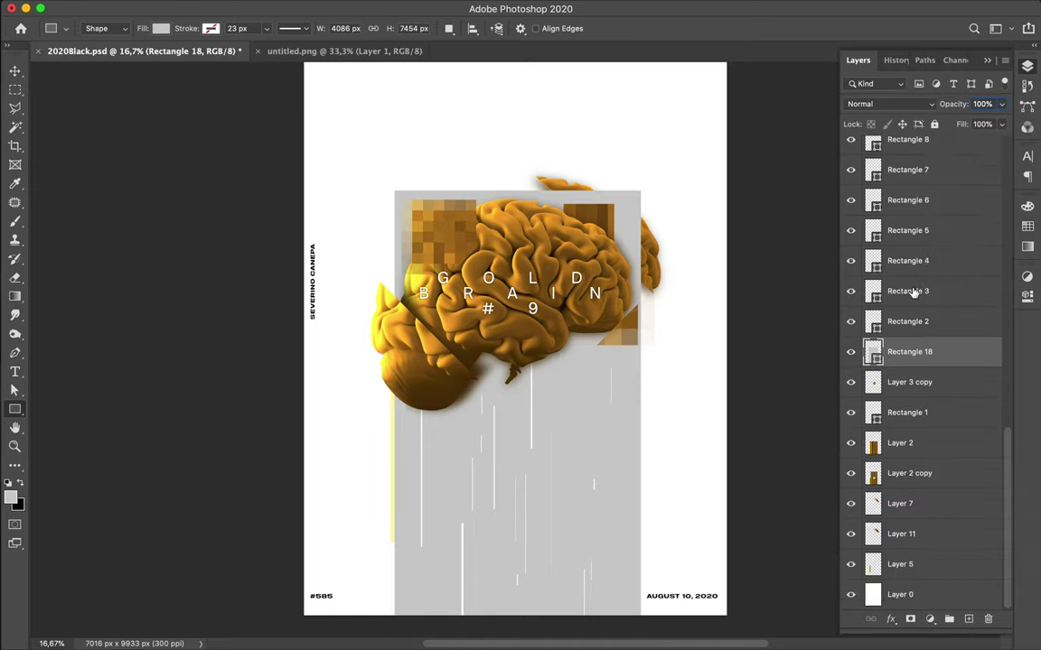
mouse_move(894, 355)
left_mouse_down()
mouse_move(915, 455)
mouse_move(917, 574)
left_mouse_up()
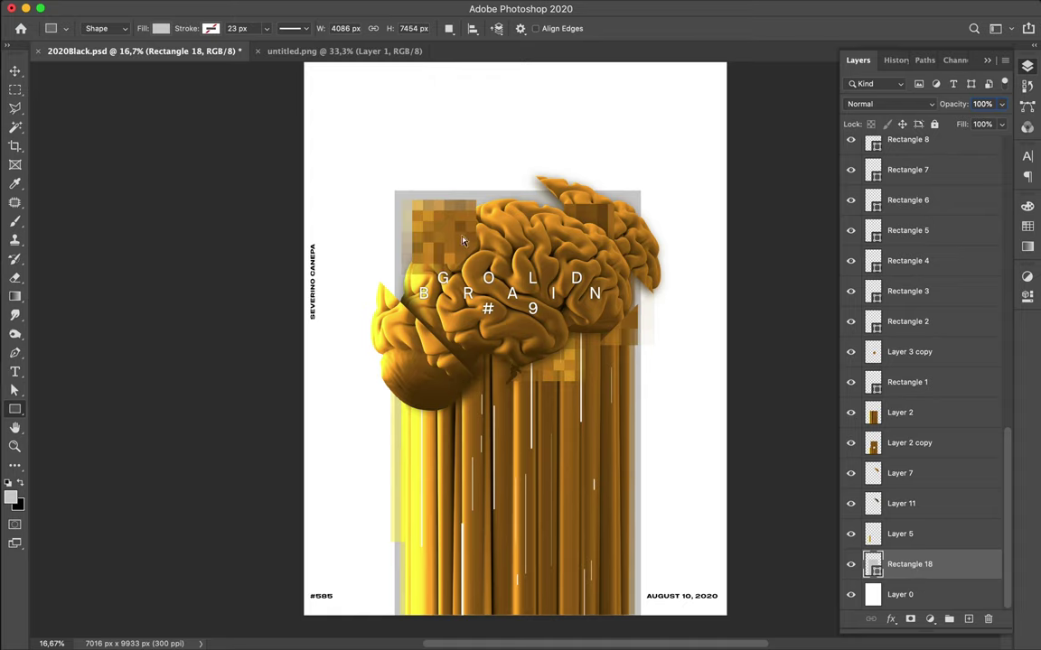
Lighten Rectangle 18's fill colour to e7e7e7
key("a")
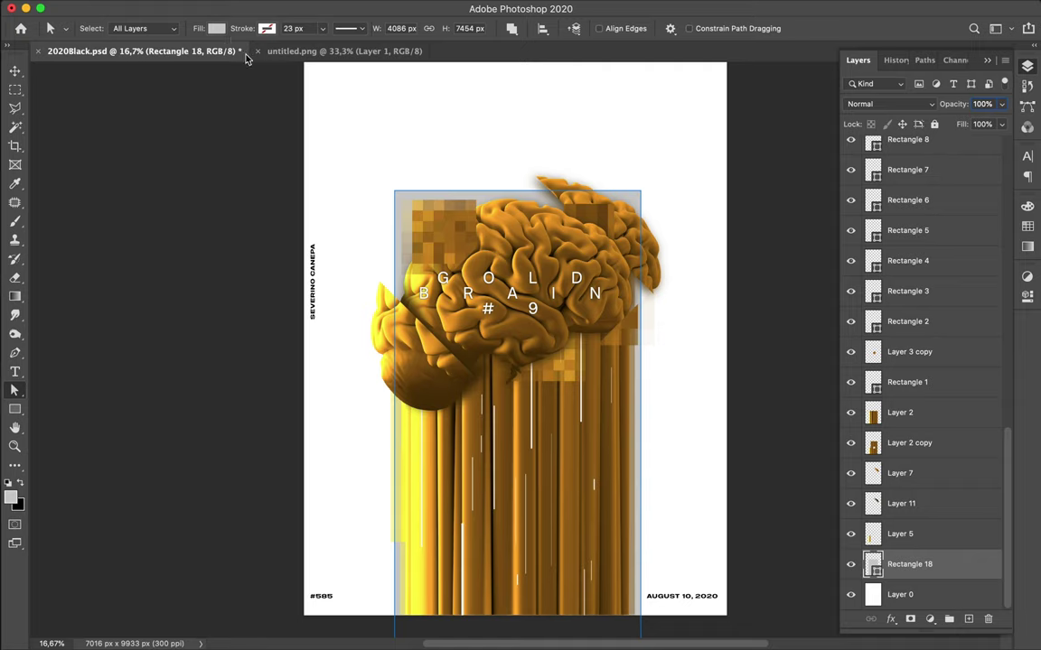
left_click(216, 28)
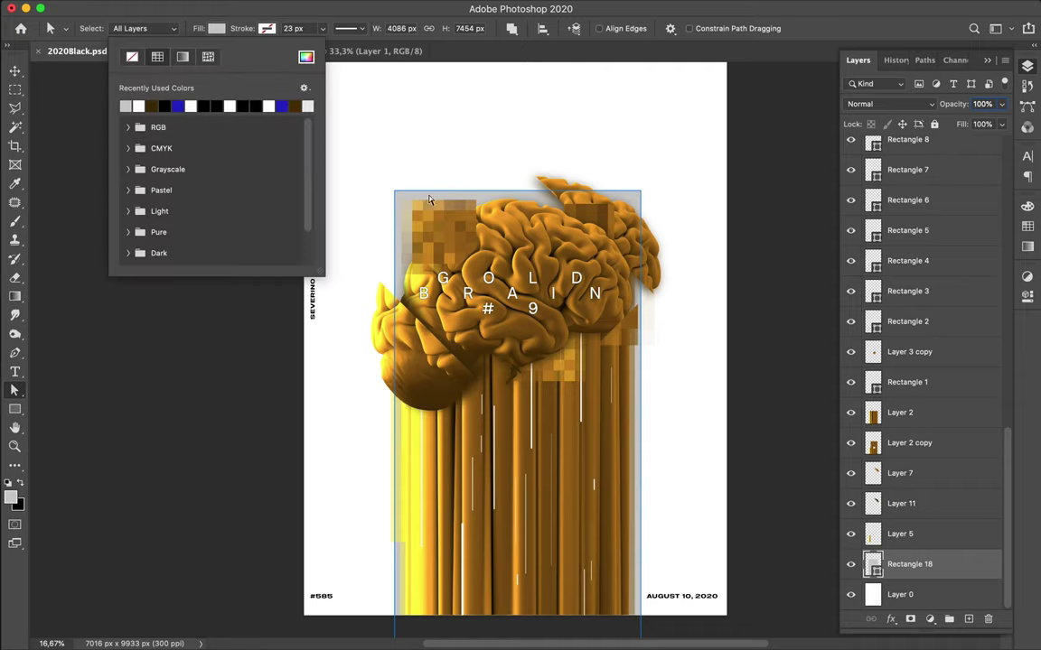
left_click(306, 57)
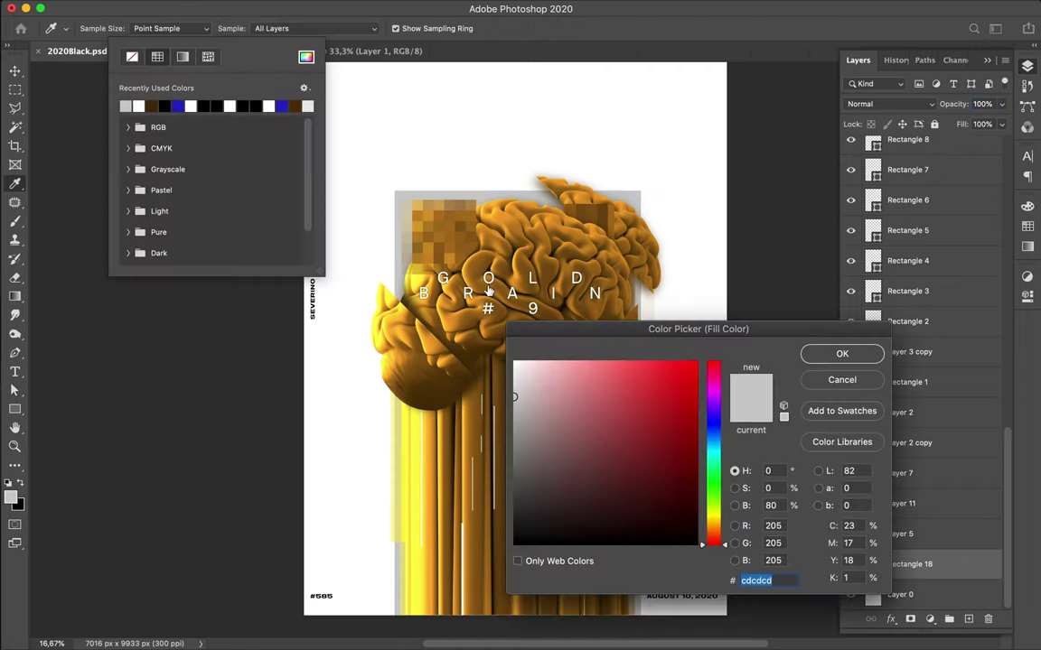
left_click(514, 379)
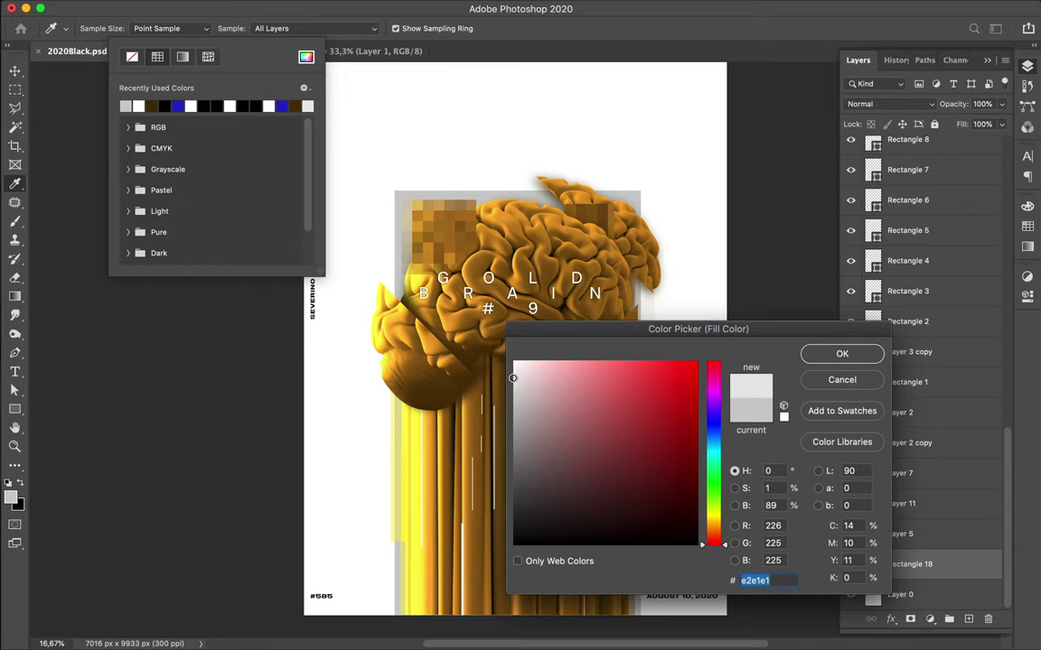
left_click(834, 359)
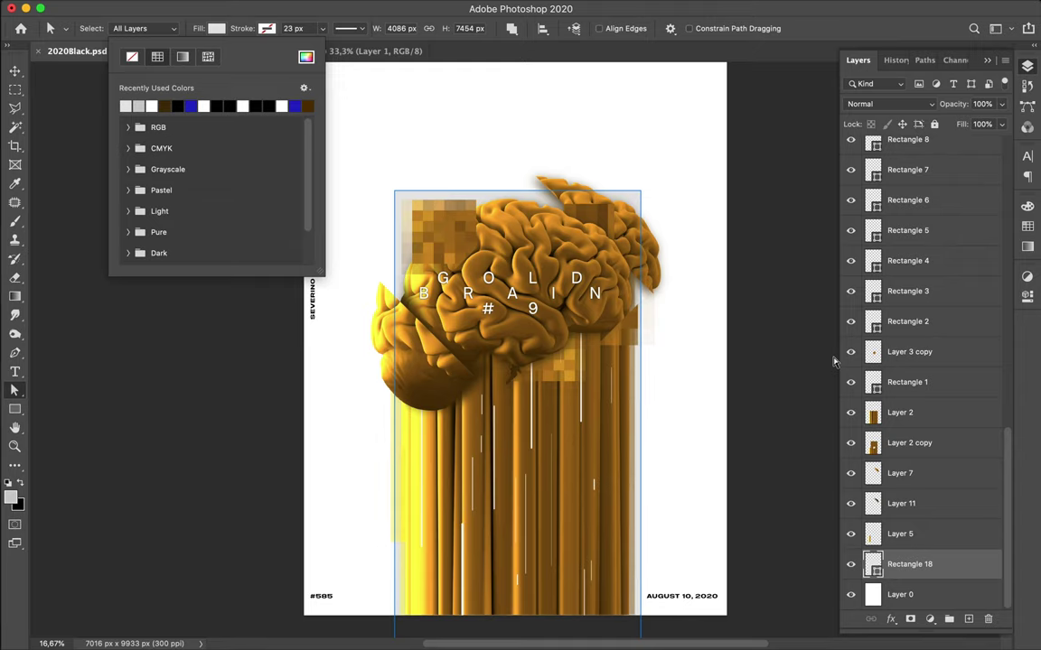
left_click(711, 330)
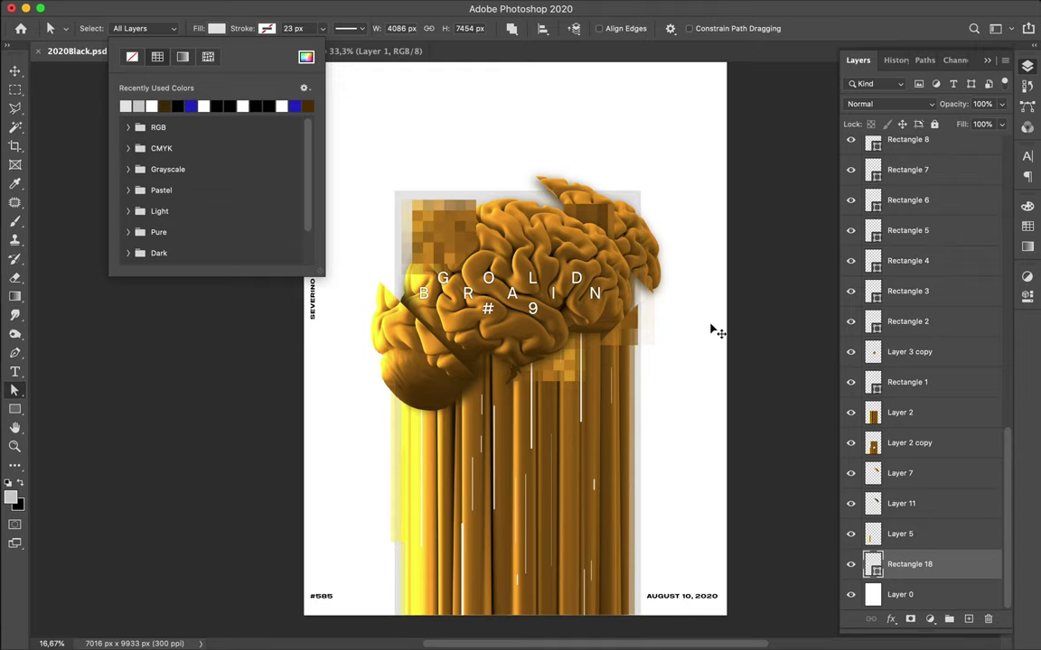
Make Rectangle 18's fill paler still, to about f0f0f0
key("v")
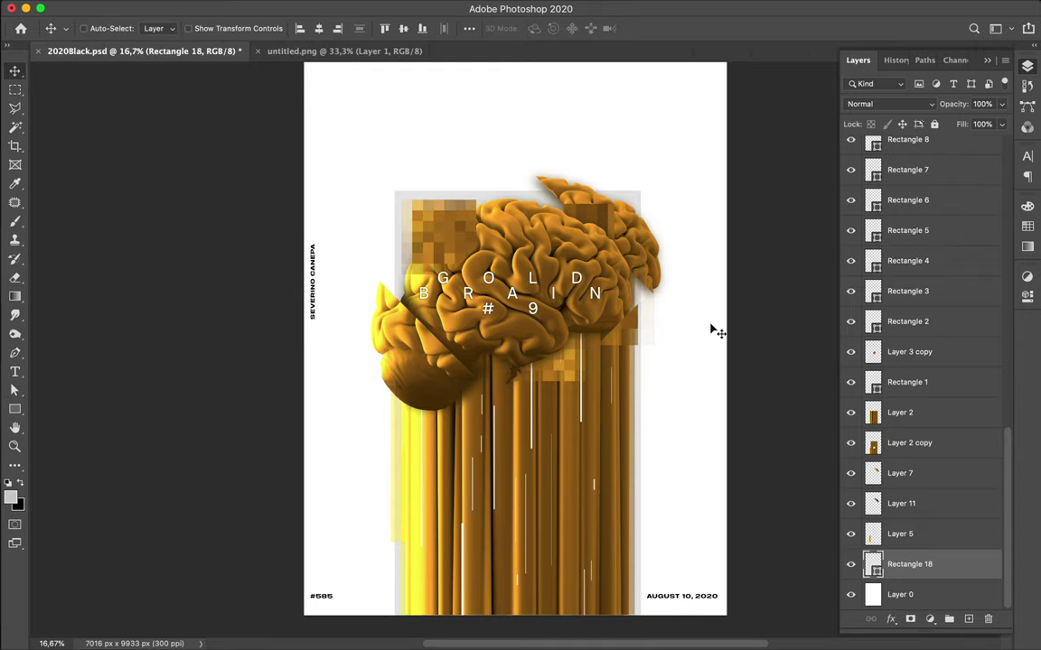
key("a")
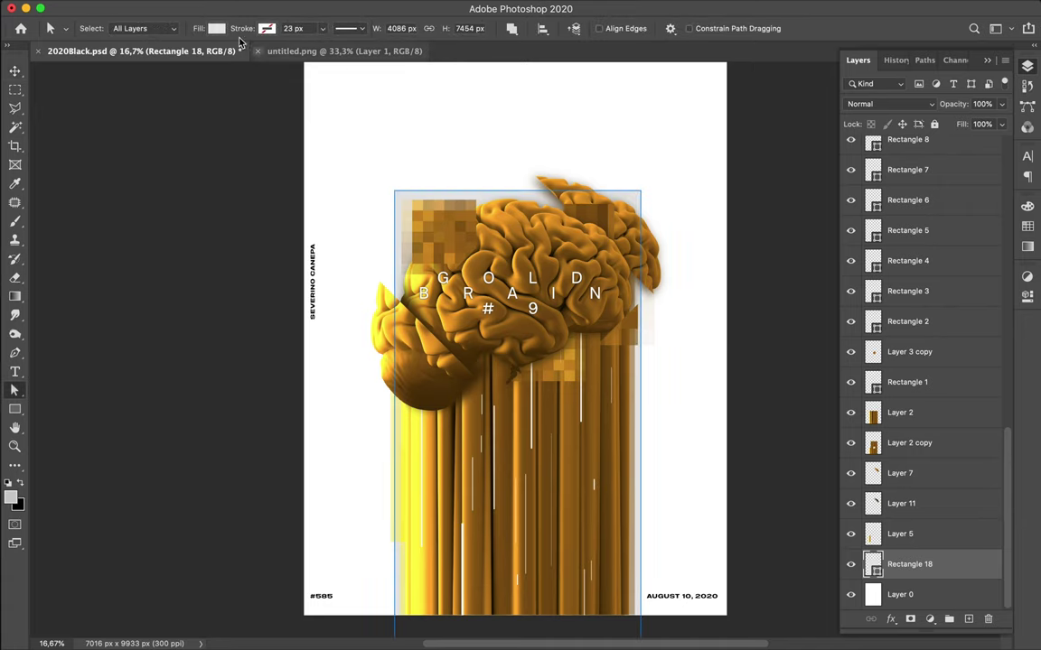
left_click(218, 30)
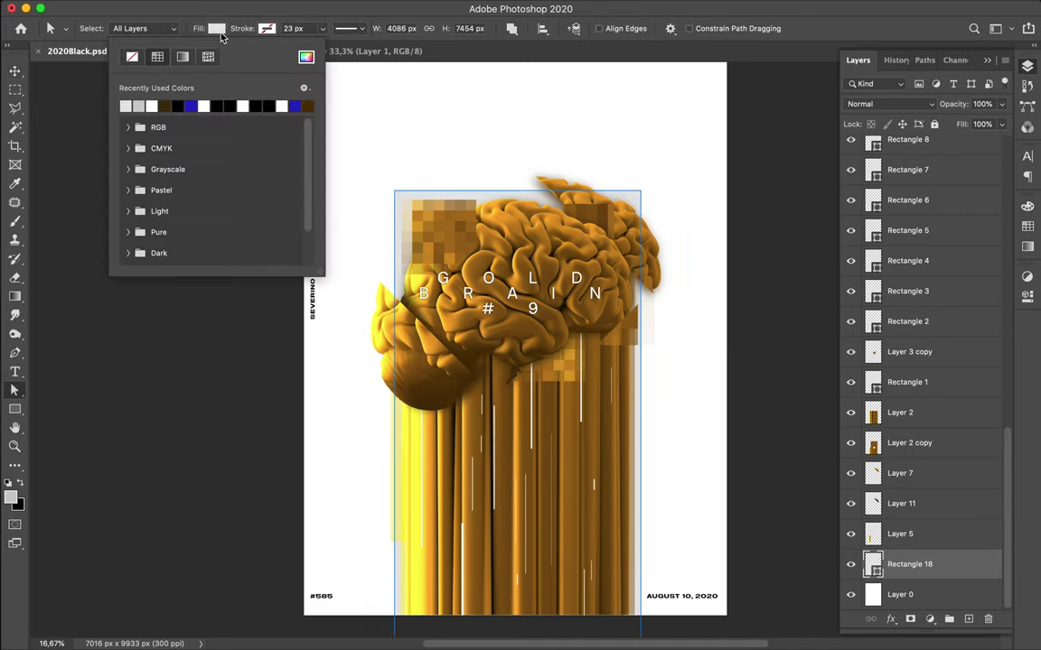
left_click(306, 60)
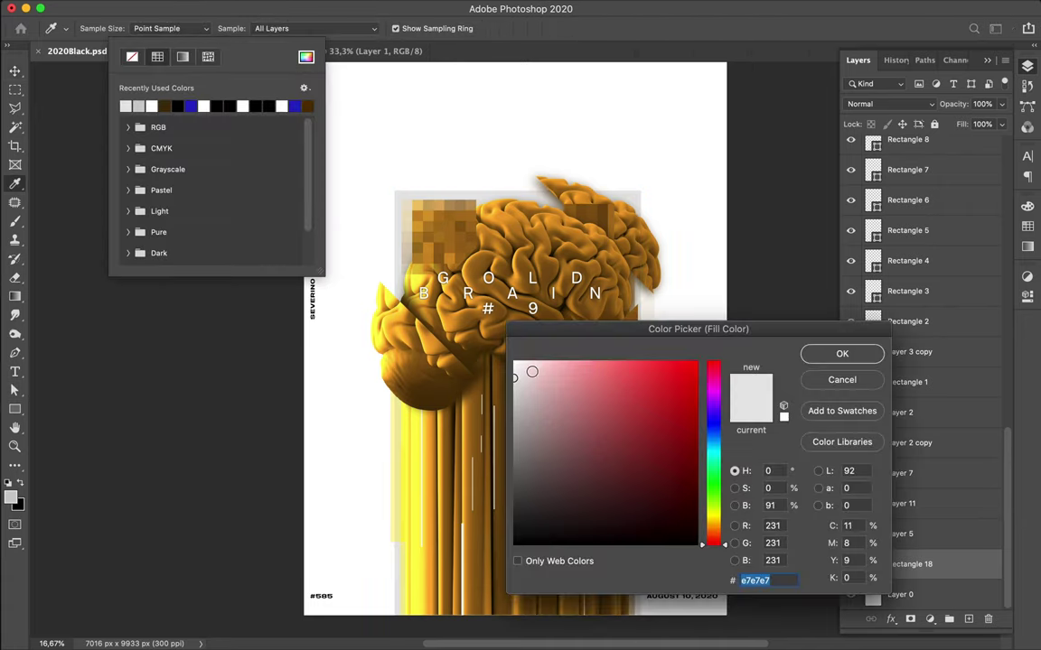
left_click_drag(516, 374, 514, 371)
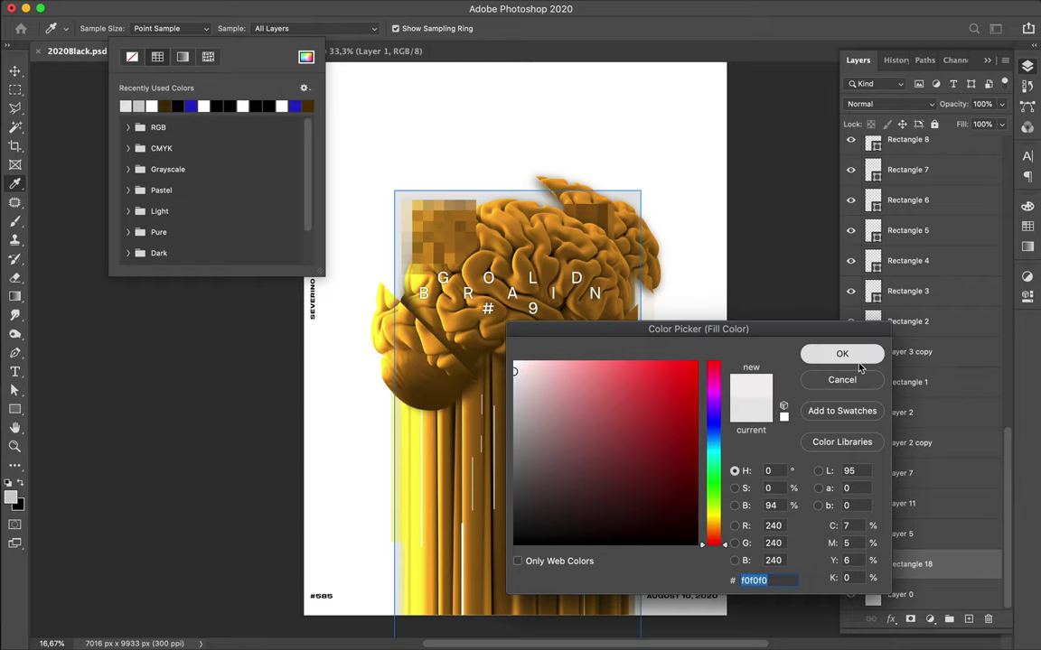
left_click(842, 355)
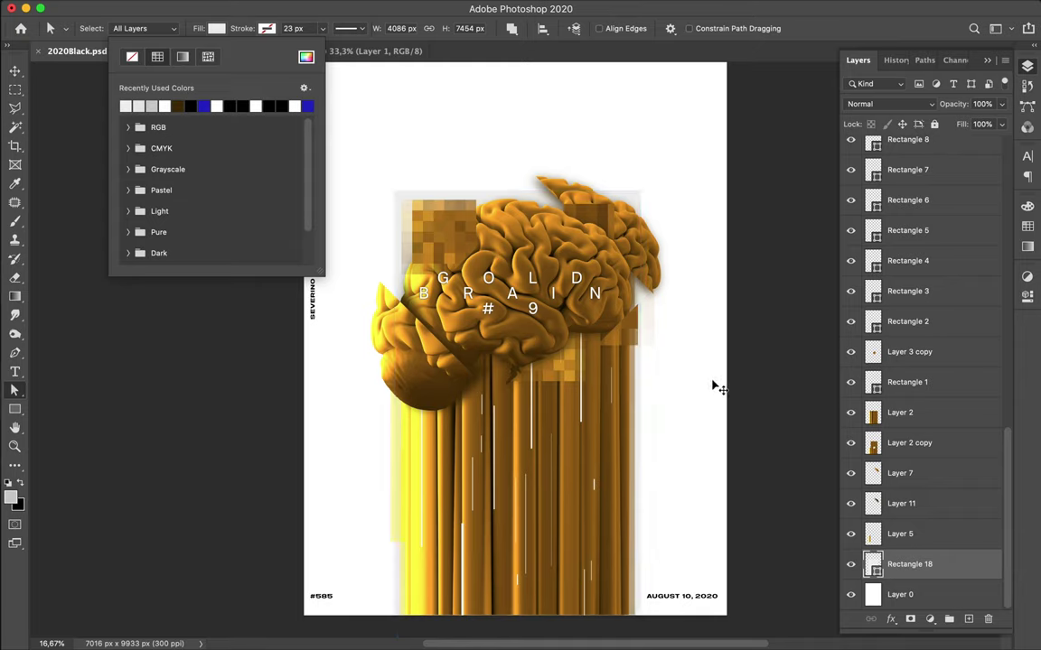
Draw a new rectangle beside the brain's lower left
key("v")
key("a")
left_click(365, 364)
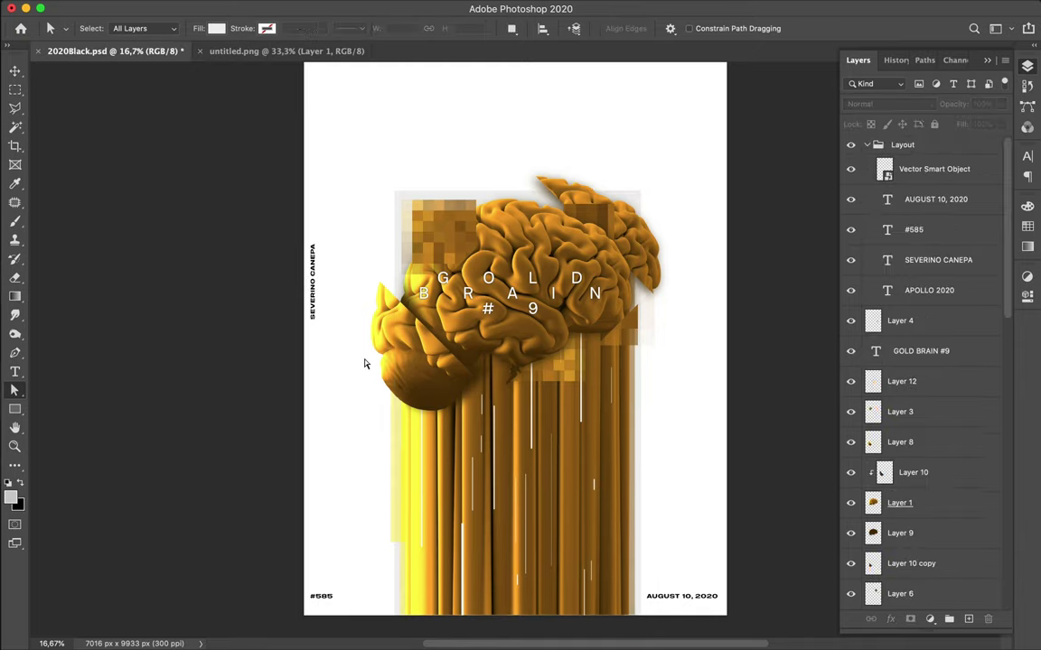
key("u")
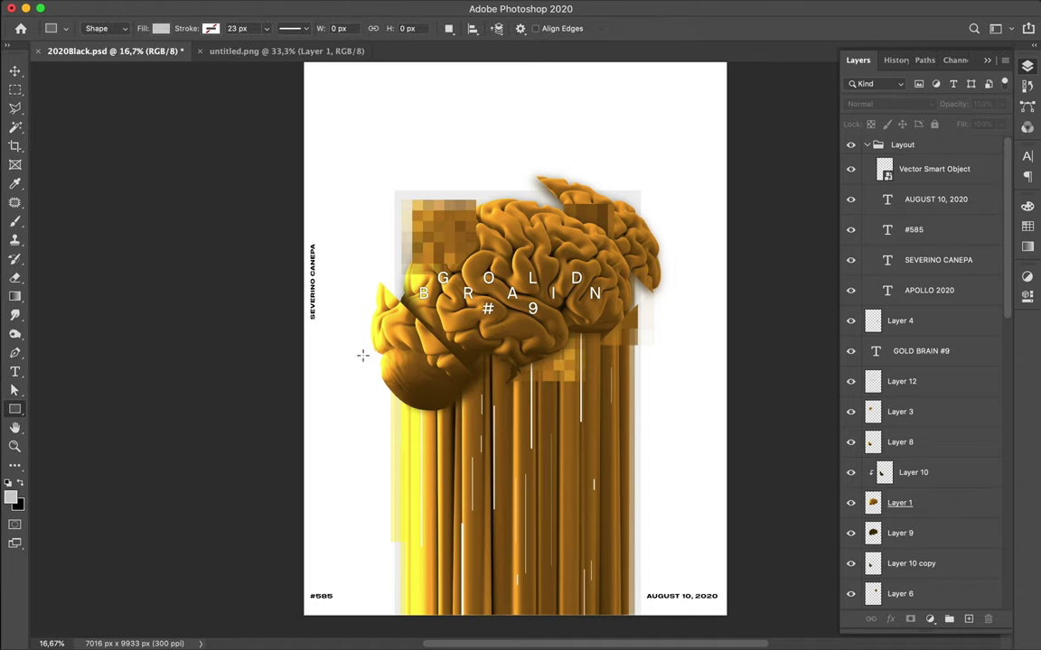
left_click_drag(362, 355, 458, 429)
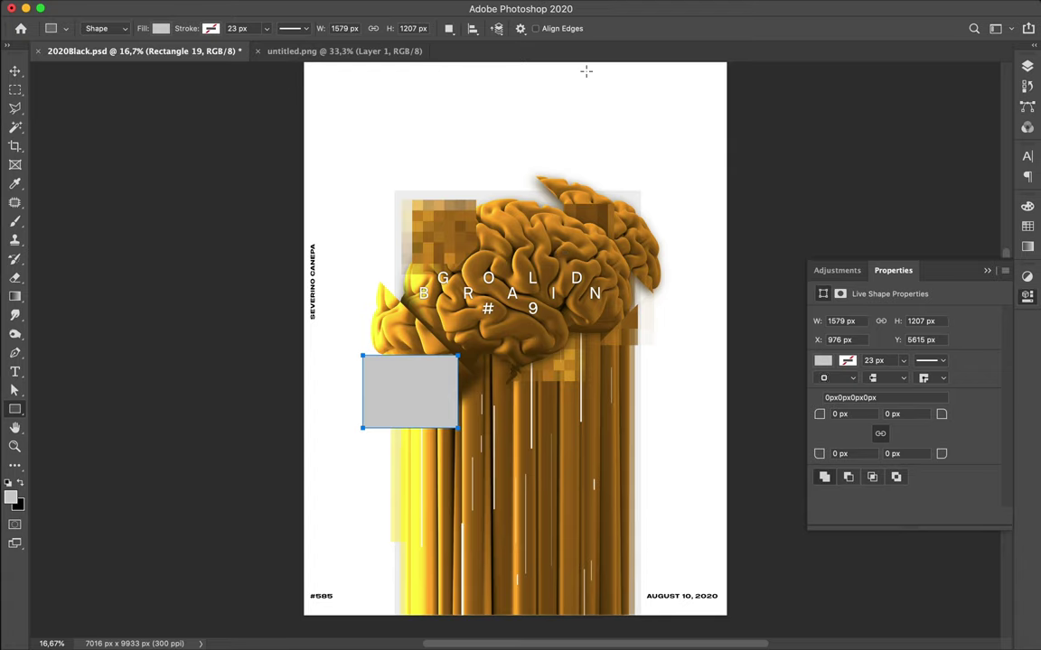
Move Rectangle 19 just above Rectangle 18 and give it a recent near-white fill
left_click(1027, 66)
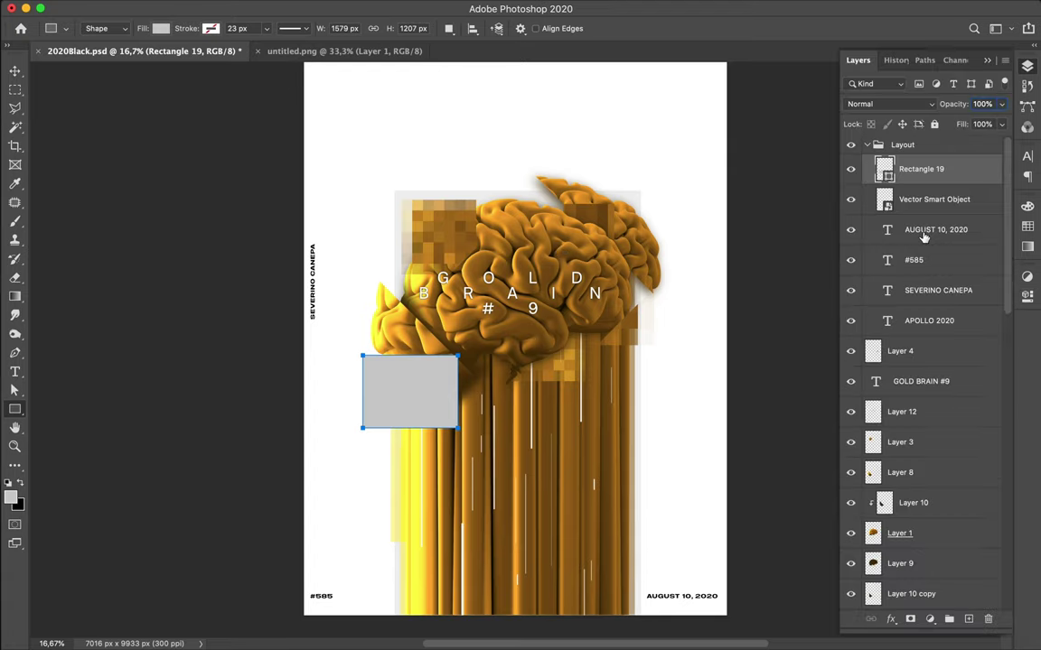
mouse_move(916, 458)
left_mouse_down()
mouse_move(909, 628)
mouse_move(901, 594)
left_mouse_up()
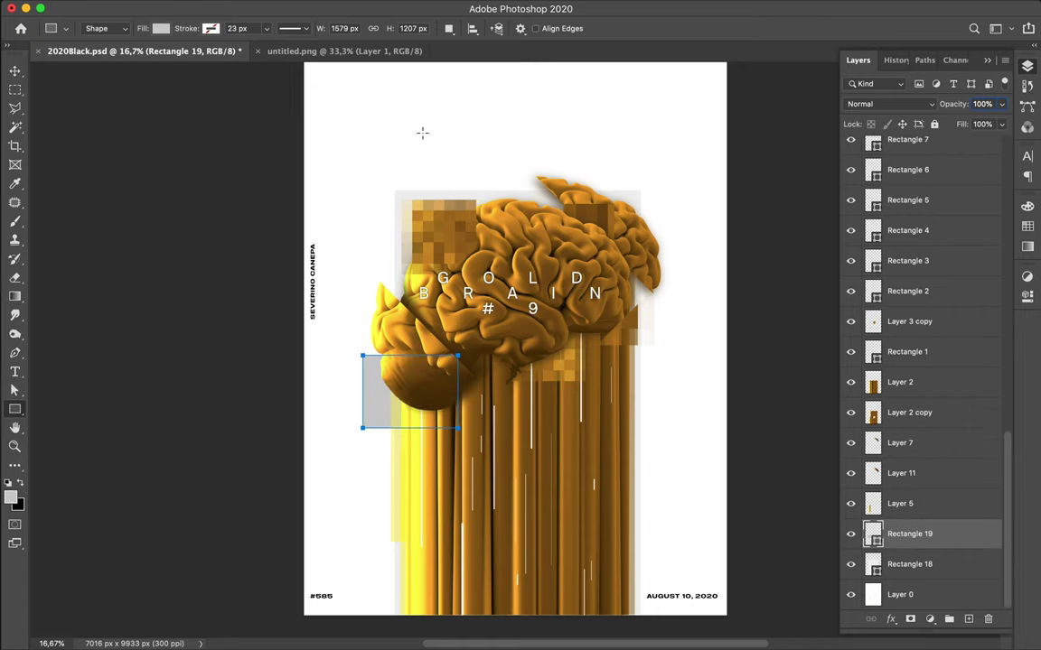
left_click(153, 30)
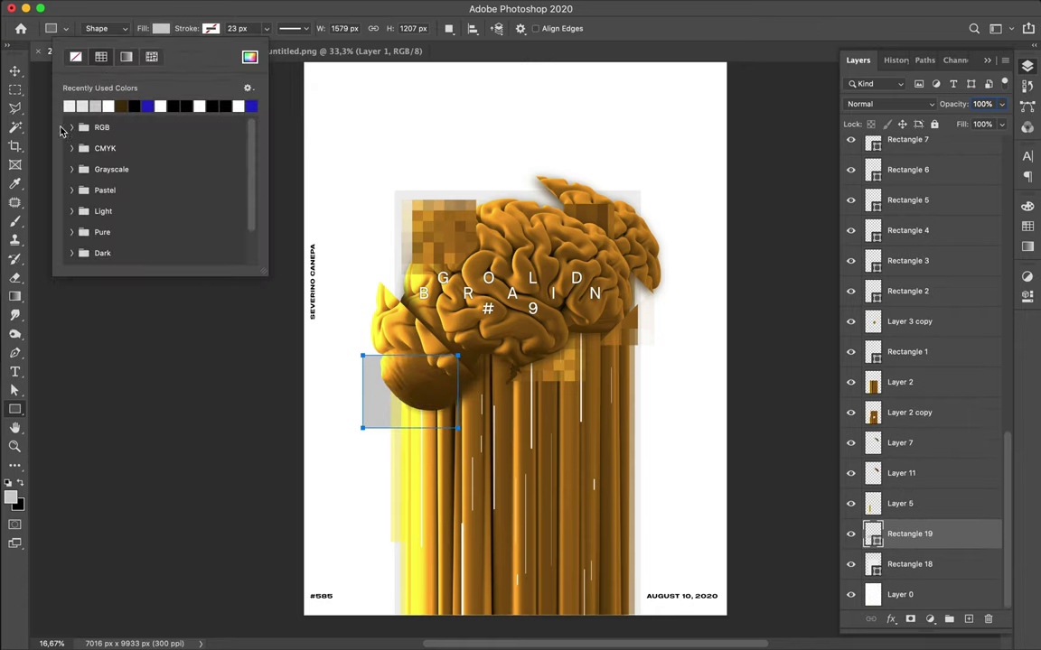
left_click(71, 104)
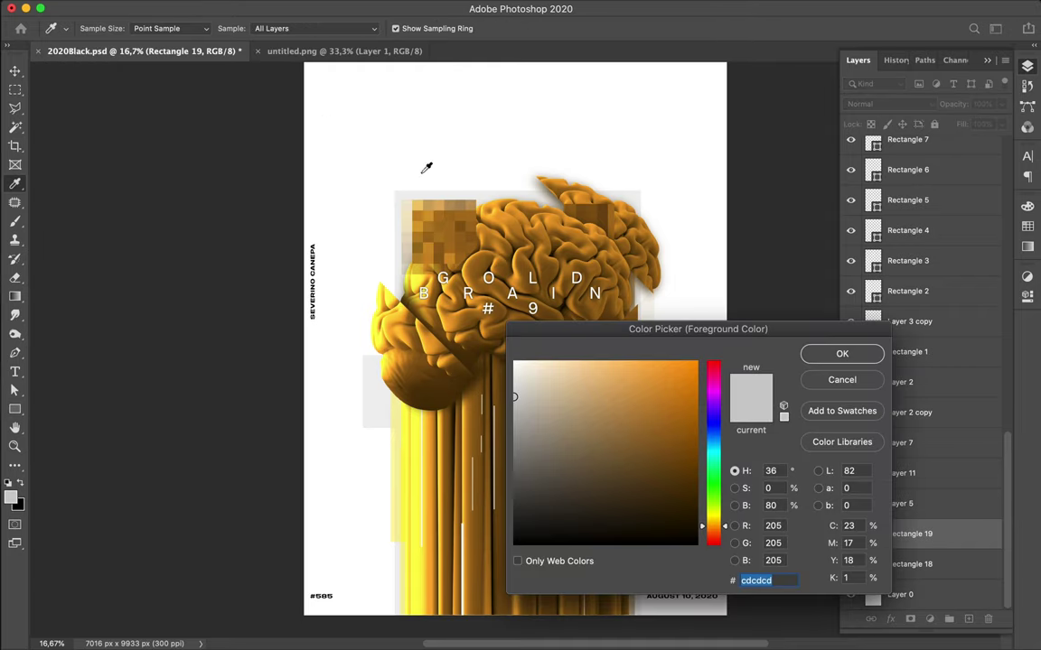
left_click(855, 359)
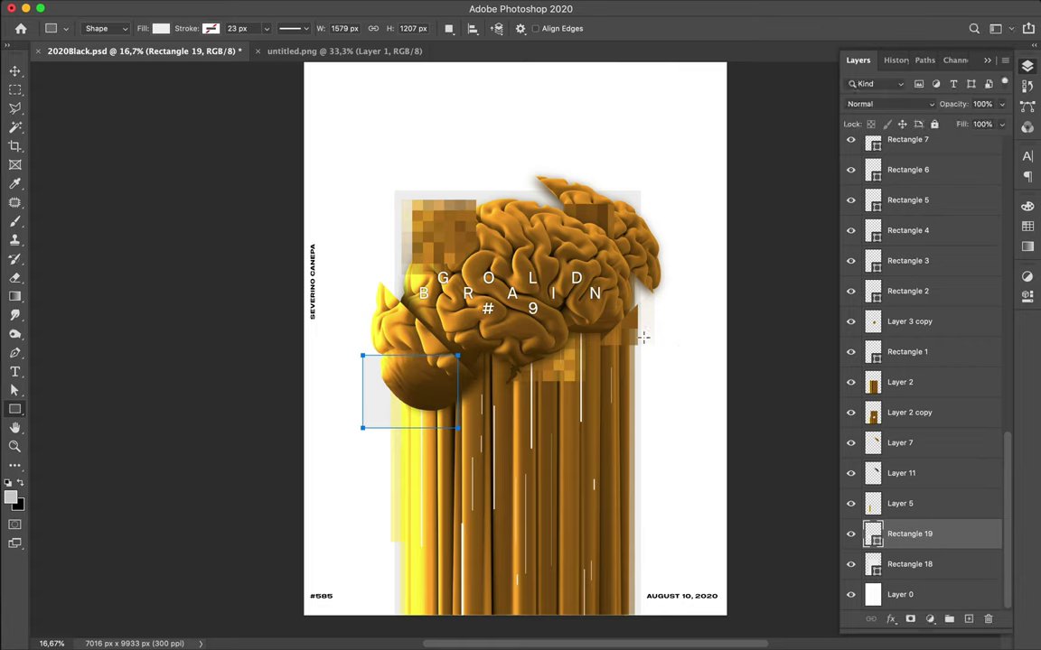
Draw pale rectangles beside the drips and across the bottom-left and bottom-right corners
left_click_drag(630, 347, 687, 561)
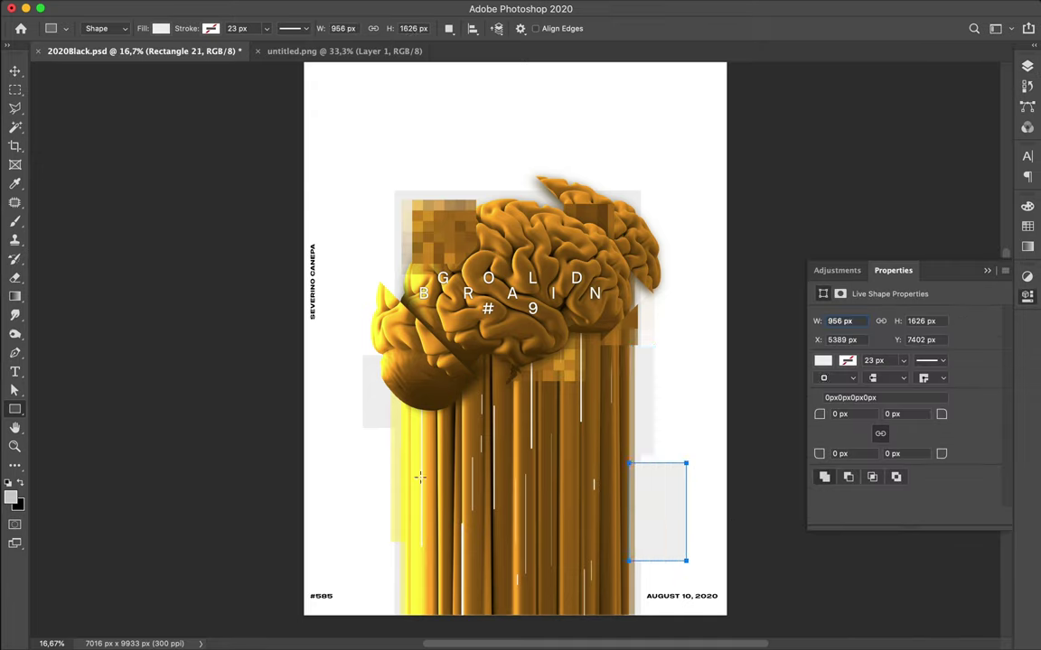
left_click_drag(402, 460, 347, 507)
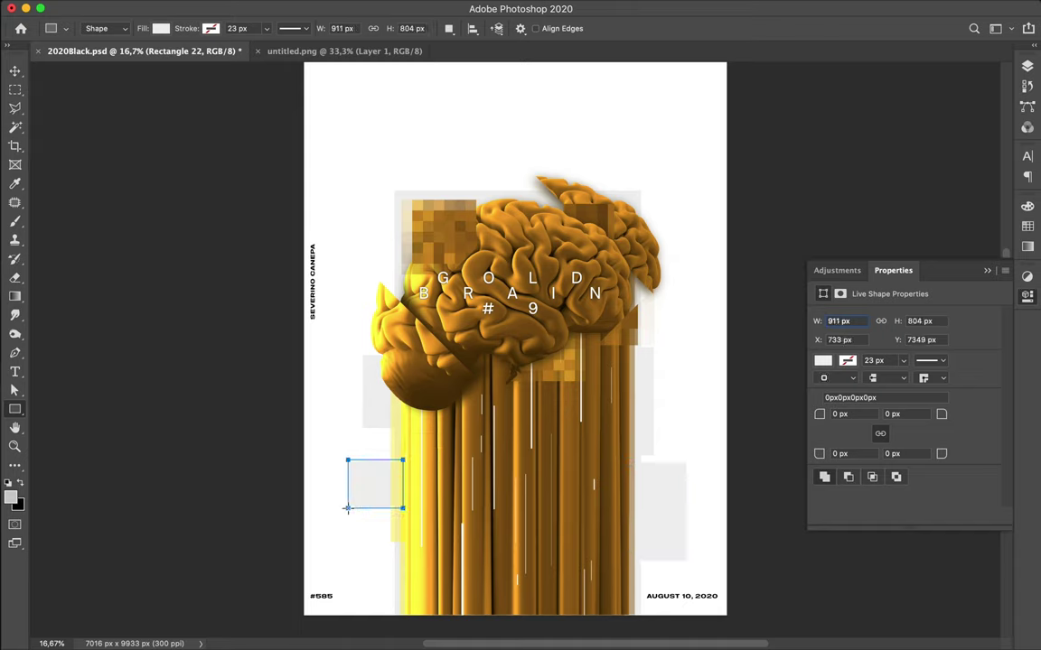
left_click_drag(377, 417, 428, 614)
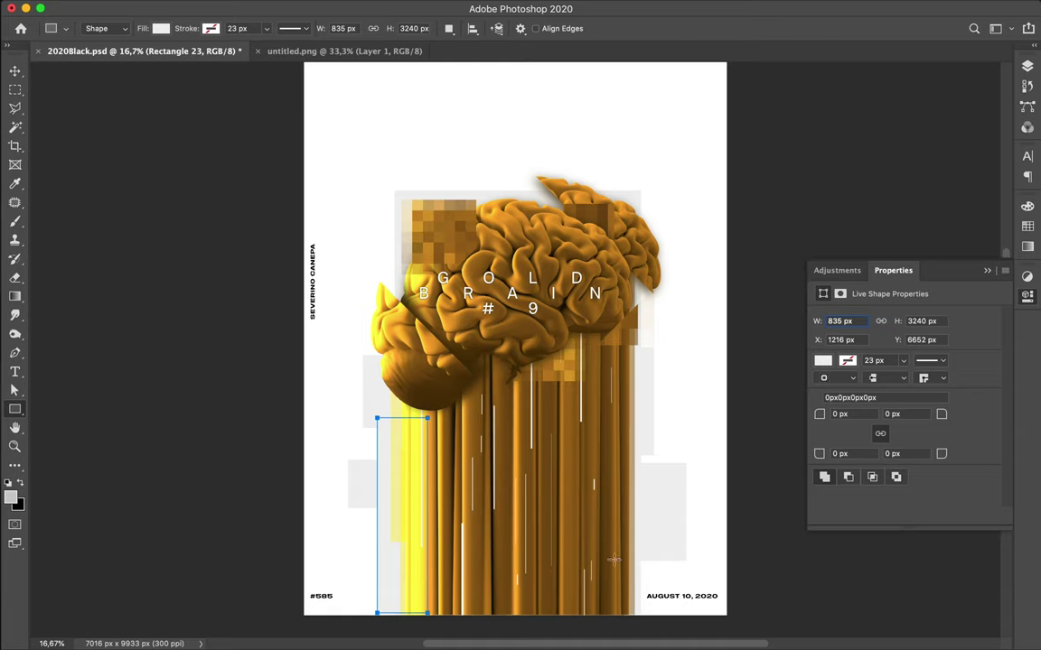
left_click_drag(613, 567, 752, 615)
left_click_drag(427, 573, 282, 619)
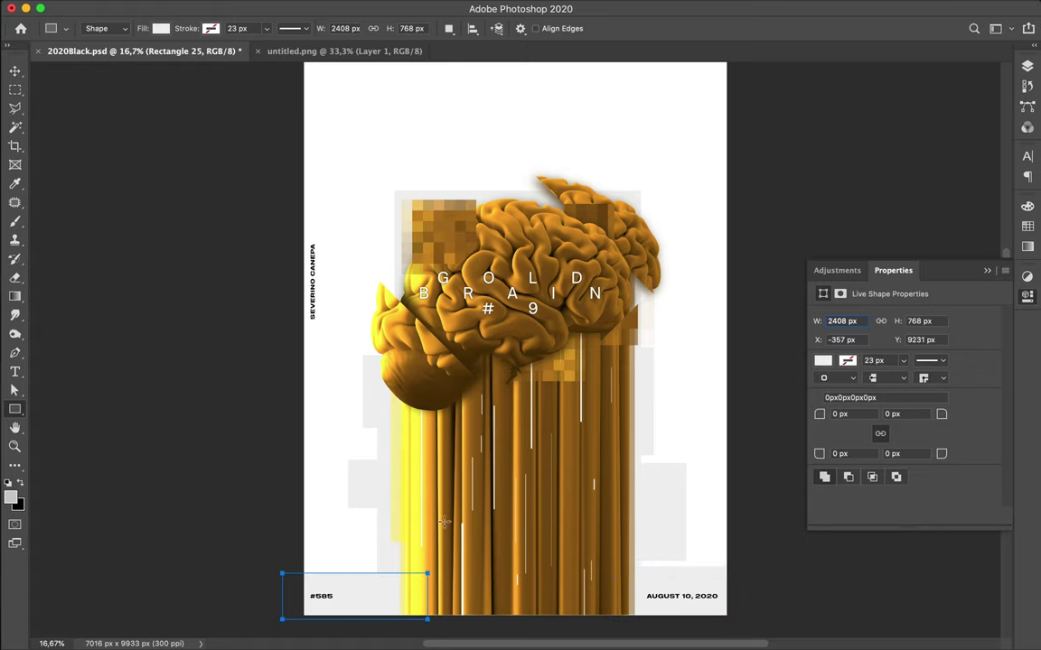
Draw grey strips and blocks along the poster's left, right and top edges
scroll(486, 493, "down", 3)
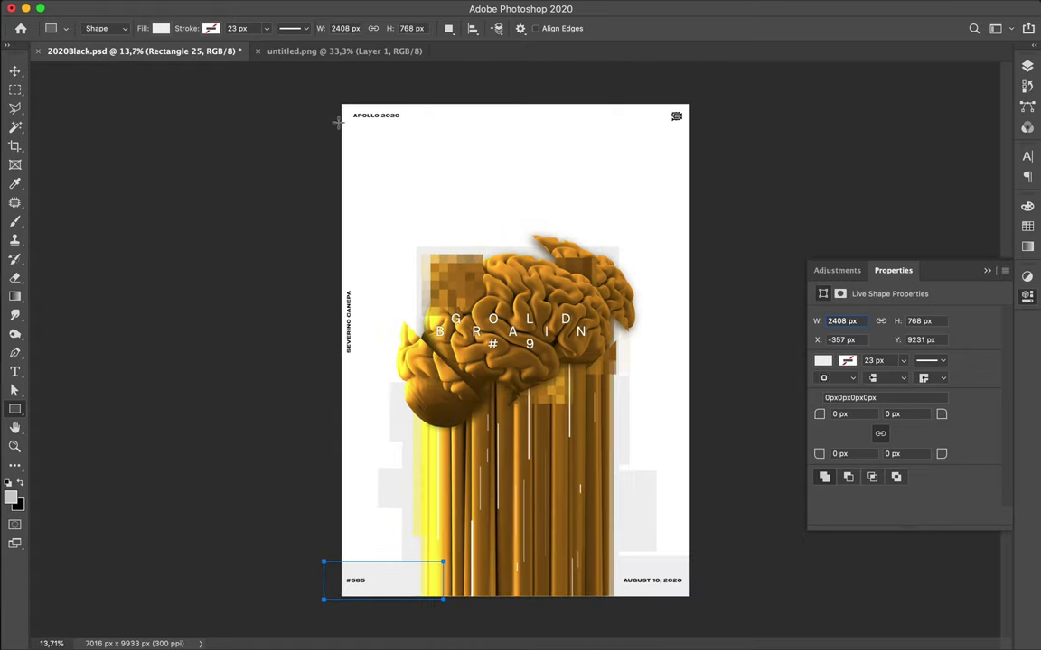
left_click_drag(335, 112, 353, 573)
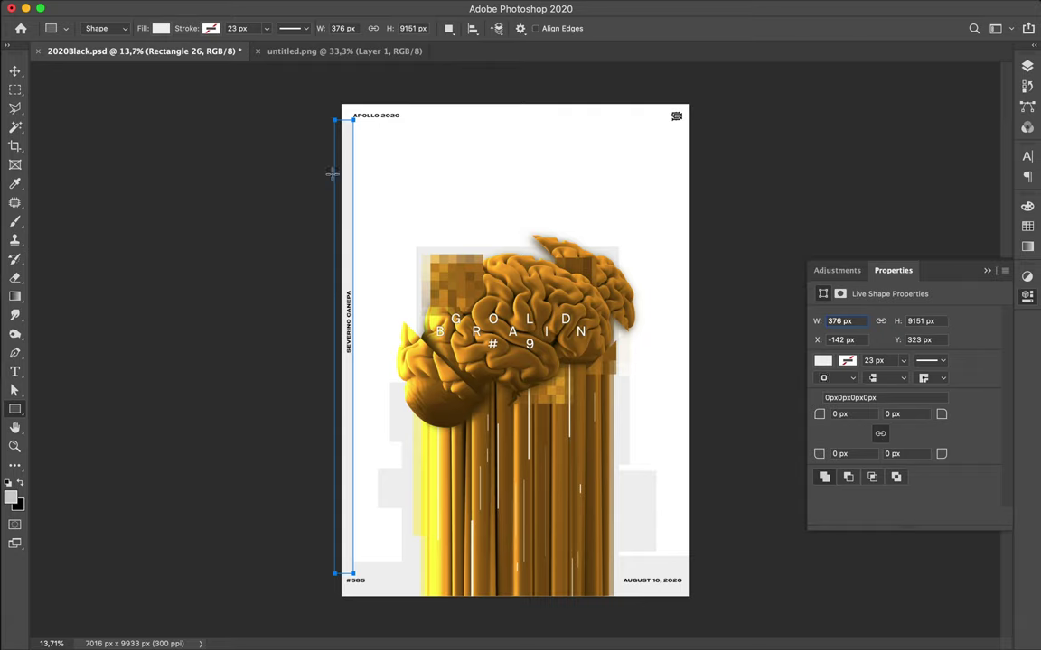
left_click_drag(332, 174, 359, 267)
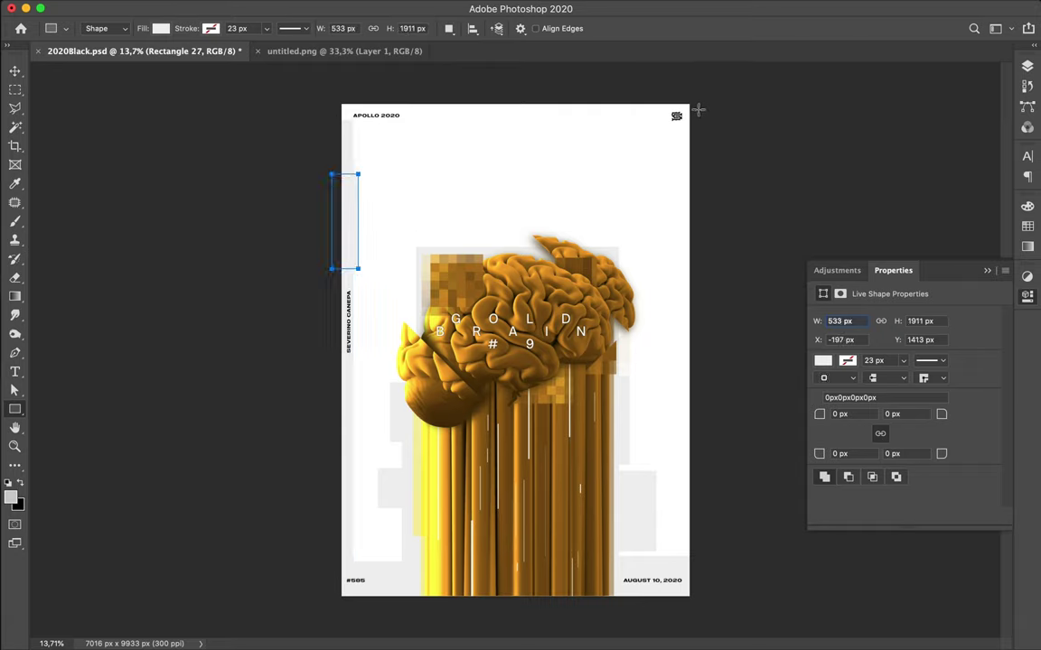
left_click_drag(697, 99, 682, 587)
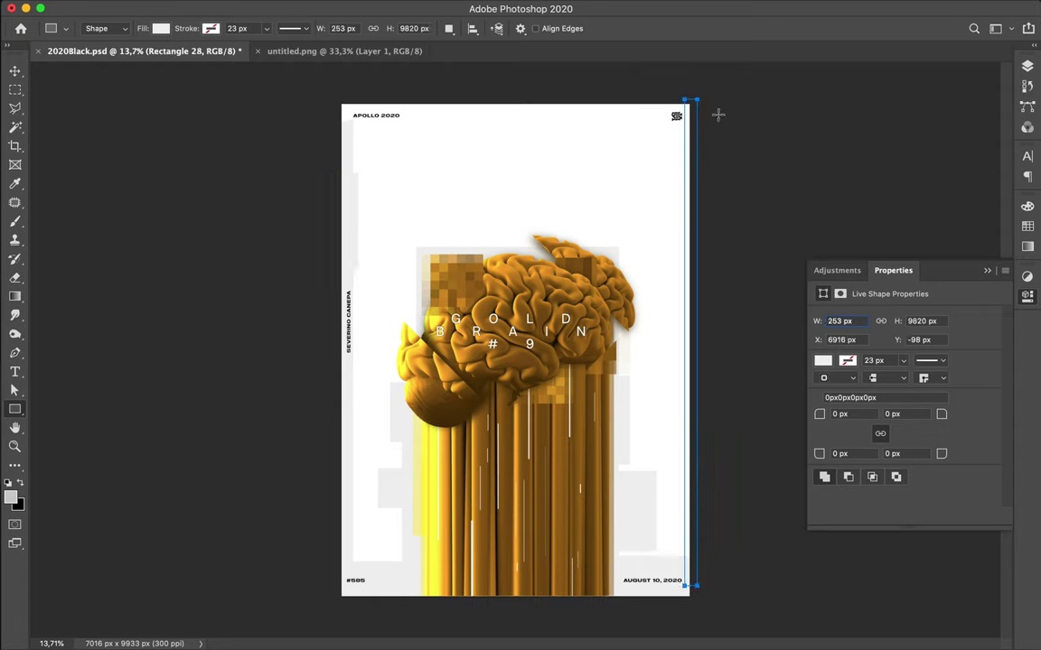
mouse_move(650, 99)
left_mouse_down()
mouse_move(691, 103)
mouse_move(693, 125)
mouse_move(679, 225)
mouse_move(682, 500)
mouse_move(681, 389)
left_mouse_up()
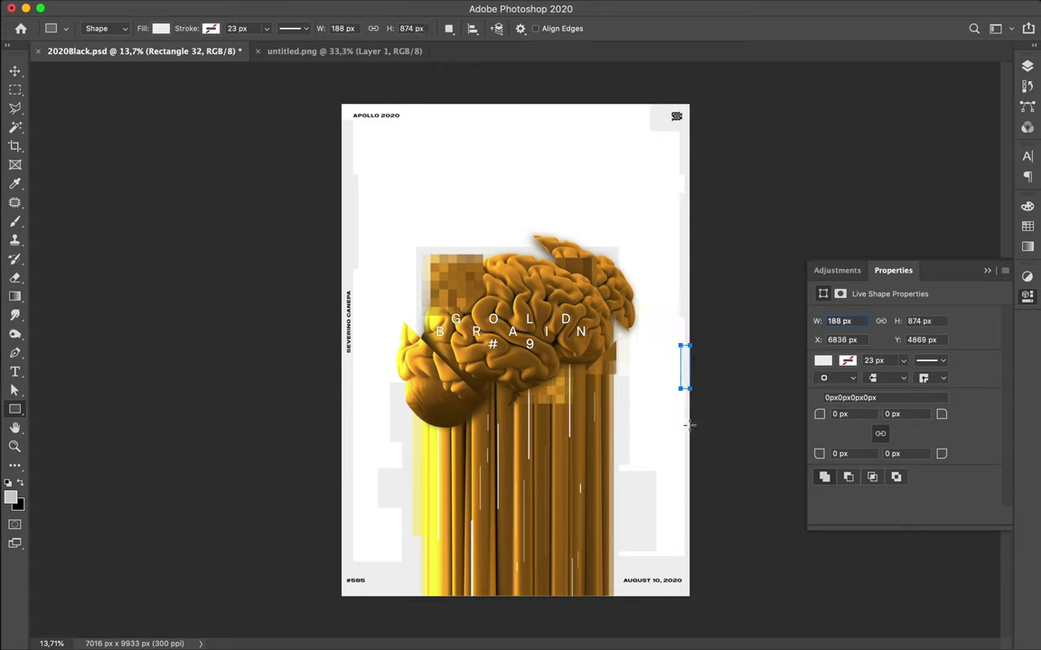
left_click_drag(688, 430, 684, 476)
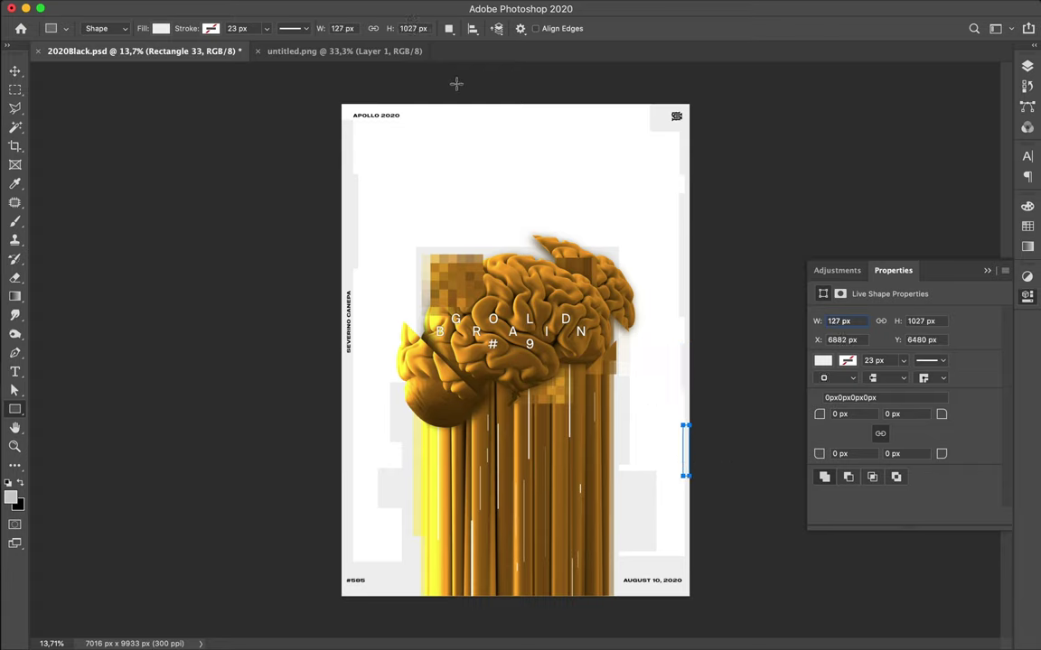
left_click_drag(331, 97, 653, 139)
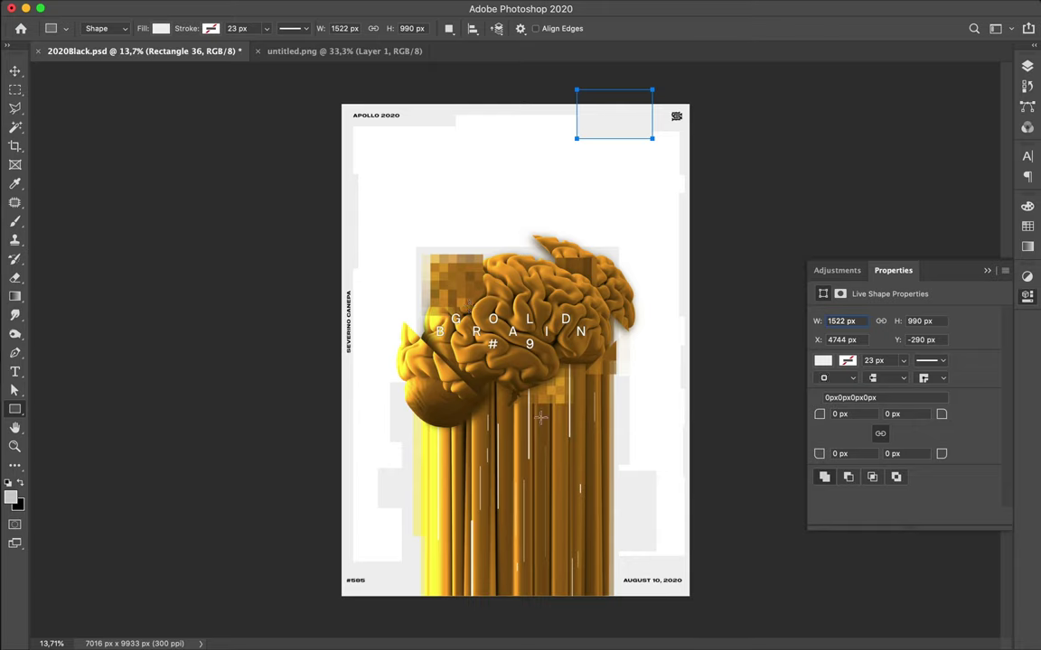
Save the poster to 2020Black.psd, then zoom in and select the gold brain layer
key("v")
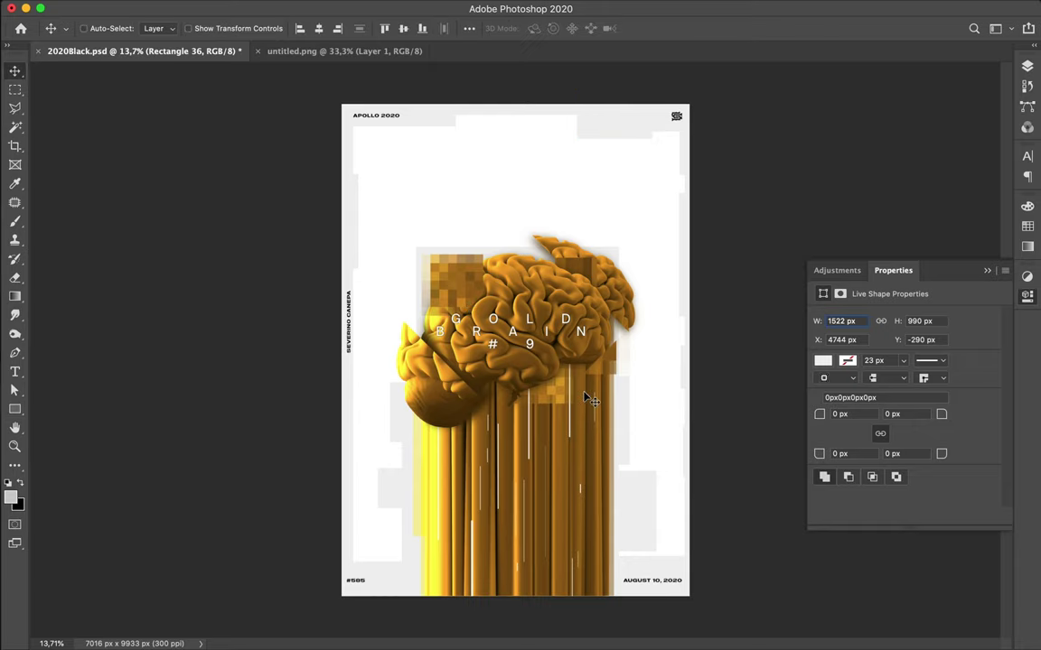
key("super")
key("super+s")
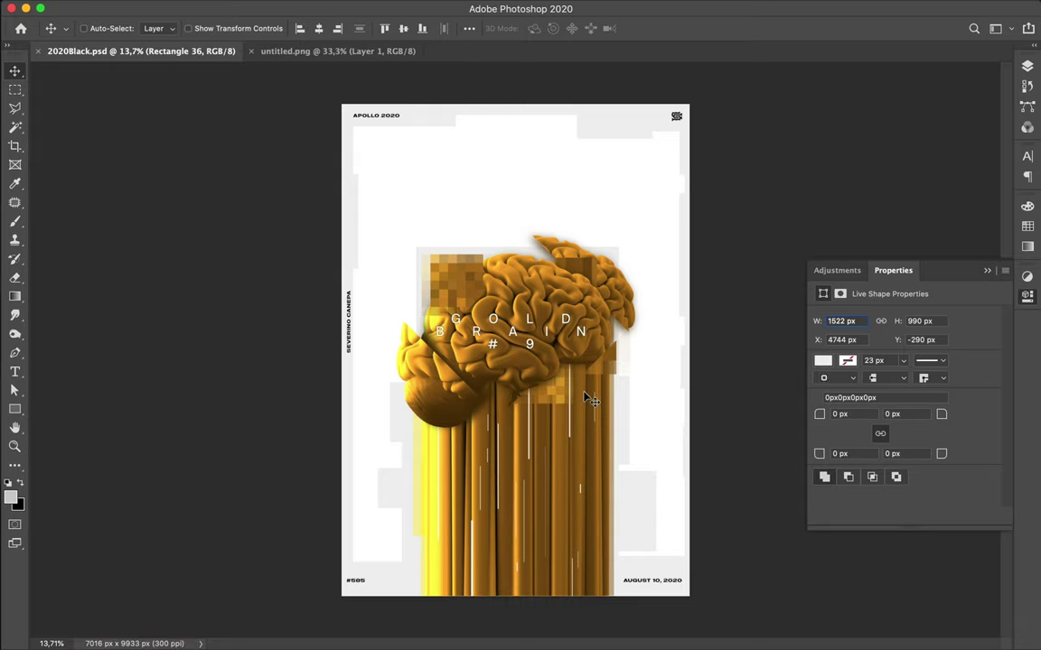
key("super+plus")
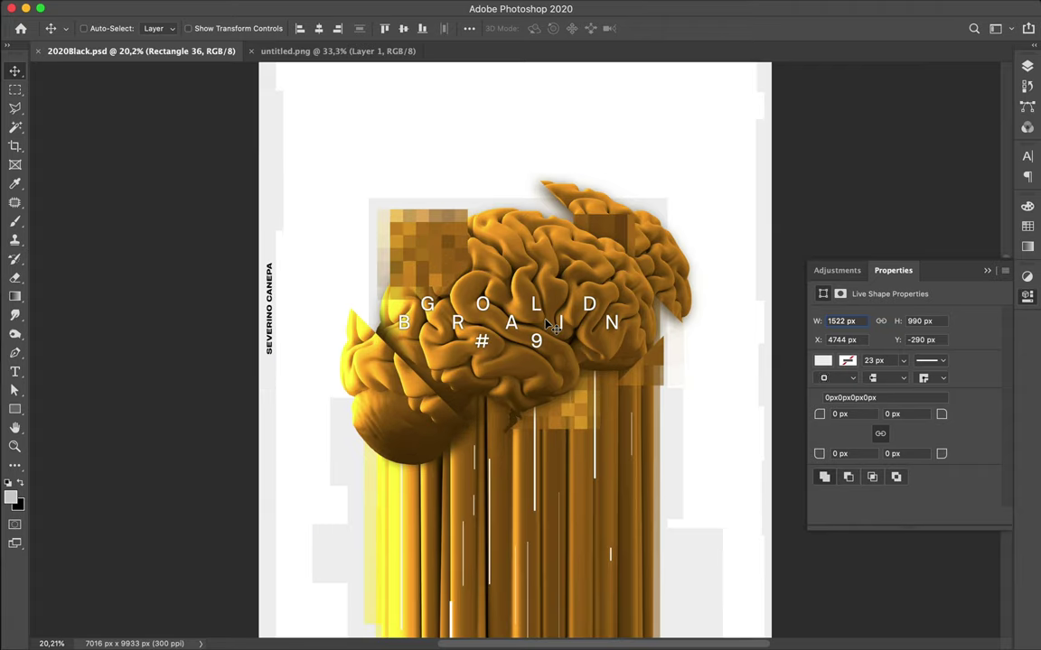
left_click(571, 492, "super")
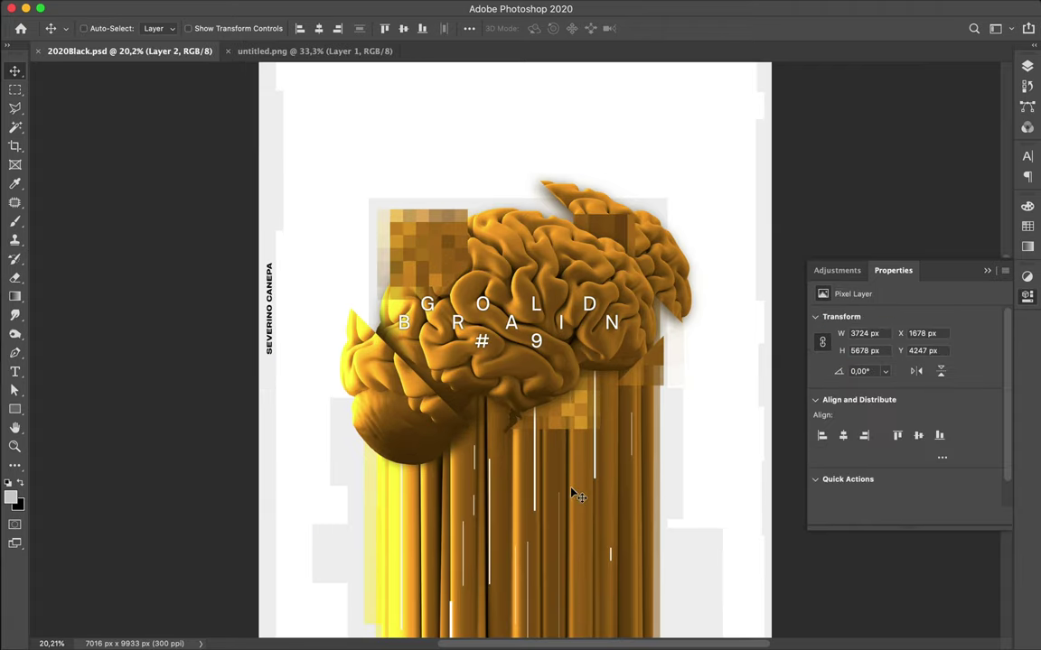
Copy a thin vertical strip of the gold drips to a new layer and move it above the brain
key("m")
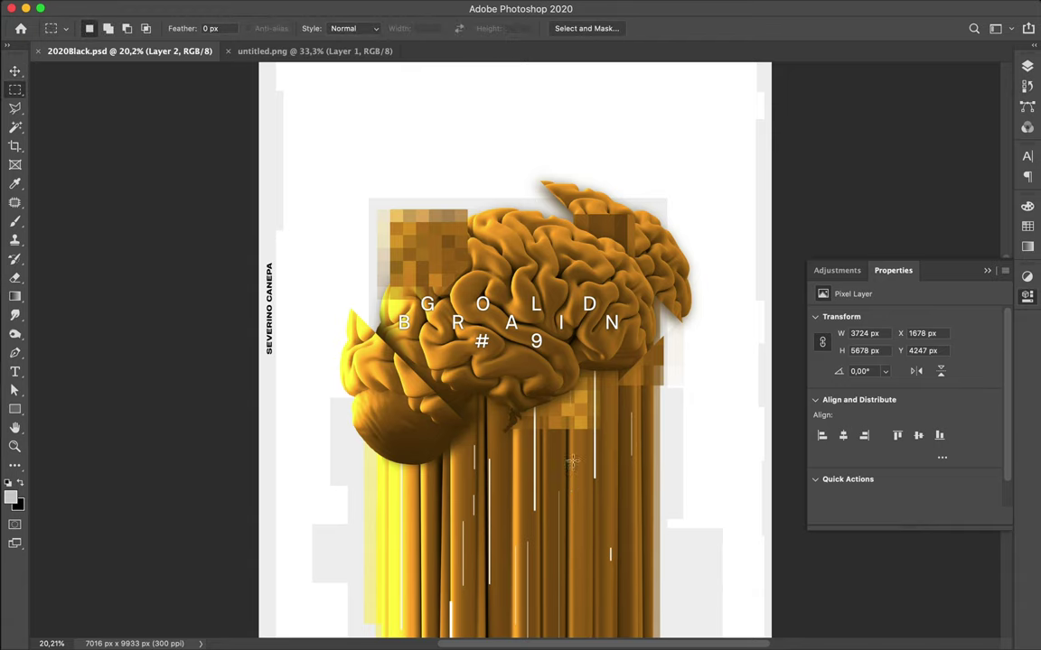
left_click_drag(572, 461, 575, 608)
key("cmd+j")
key("v")
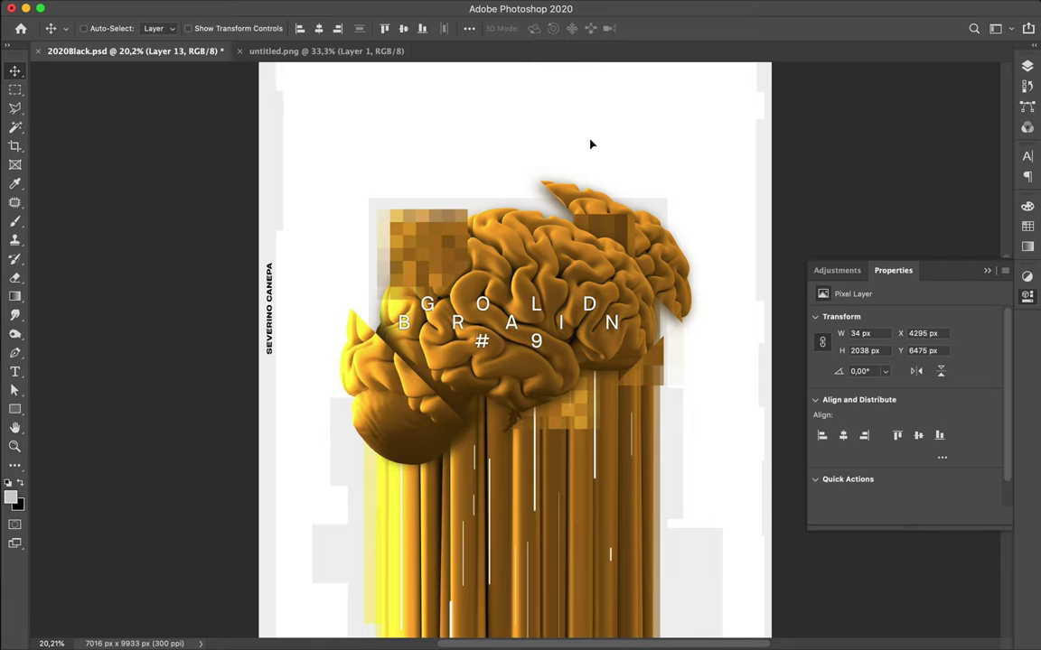
left_click_drag(575, 148, 558, 151)
scroll(499, 351, "down", 3)
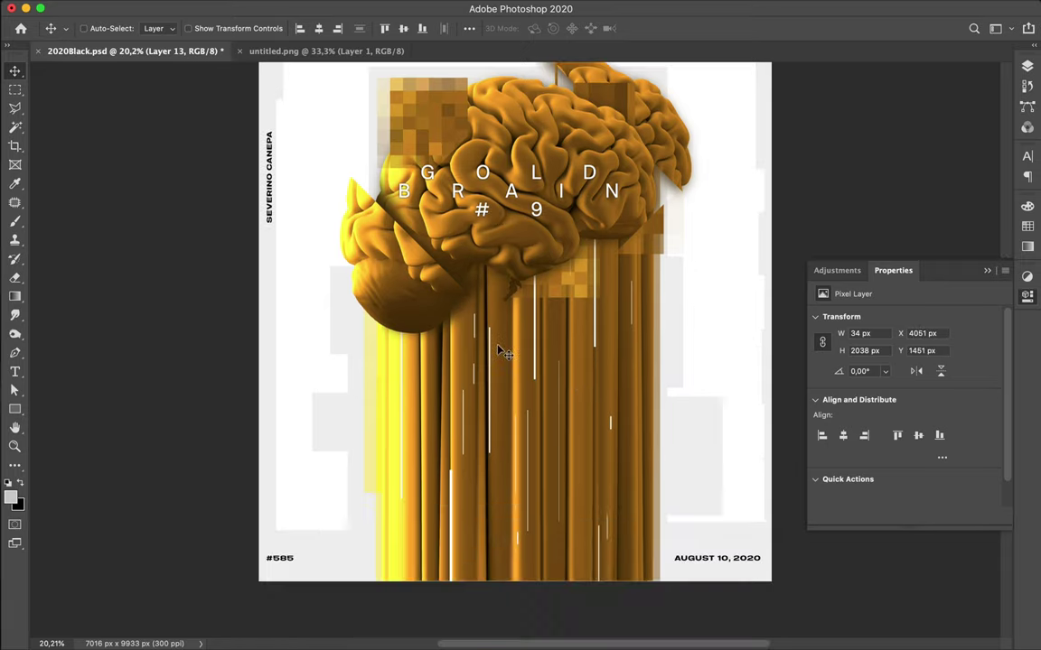
scroll(499, 350, "down", 3)
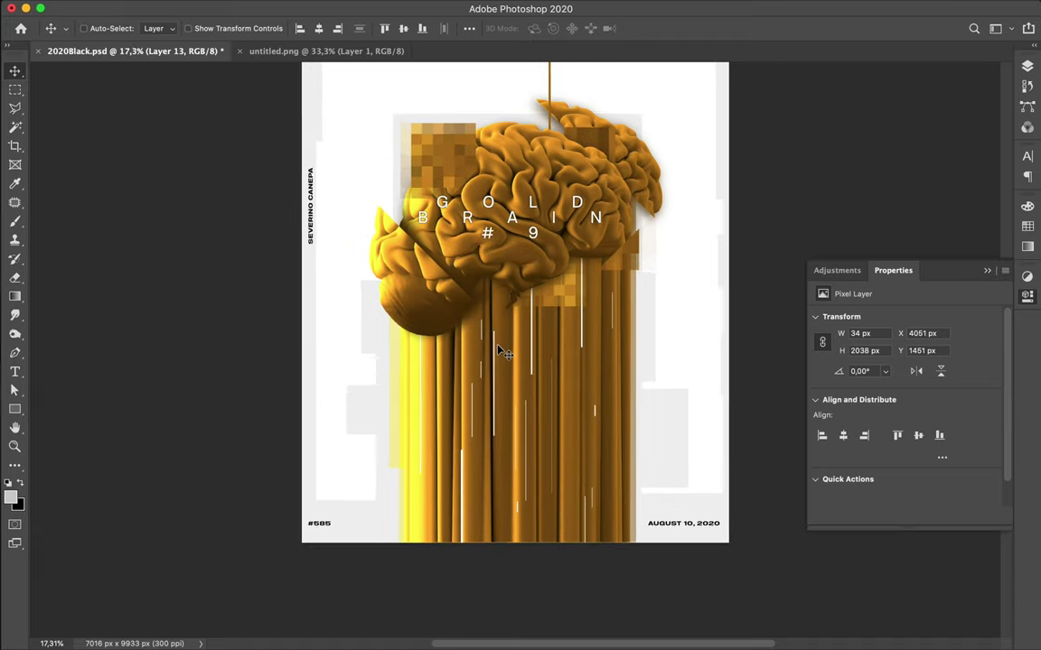
scroll(499, 350, "up", 3)
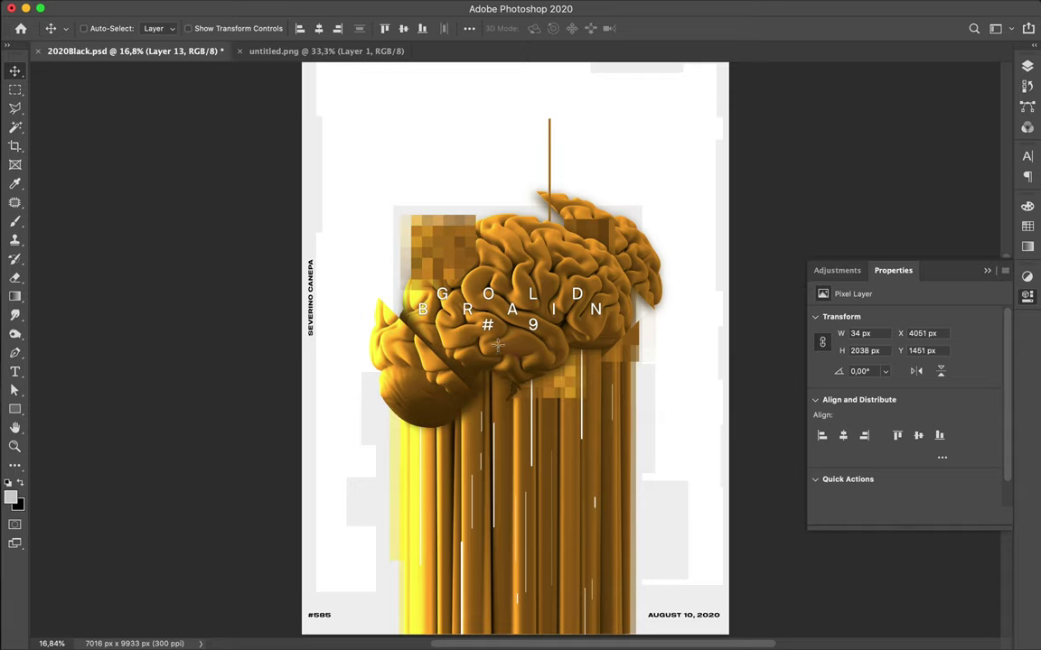
Copy another thin drip strip to Layer 14 and place it above the brain, left of the first
key("m")
left_click_drag(467, 437, 468, 568)
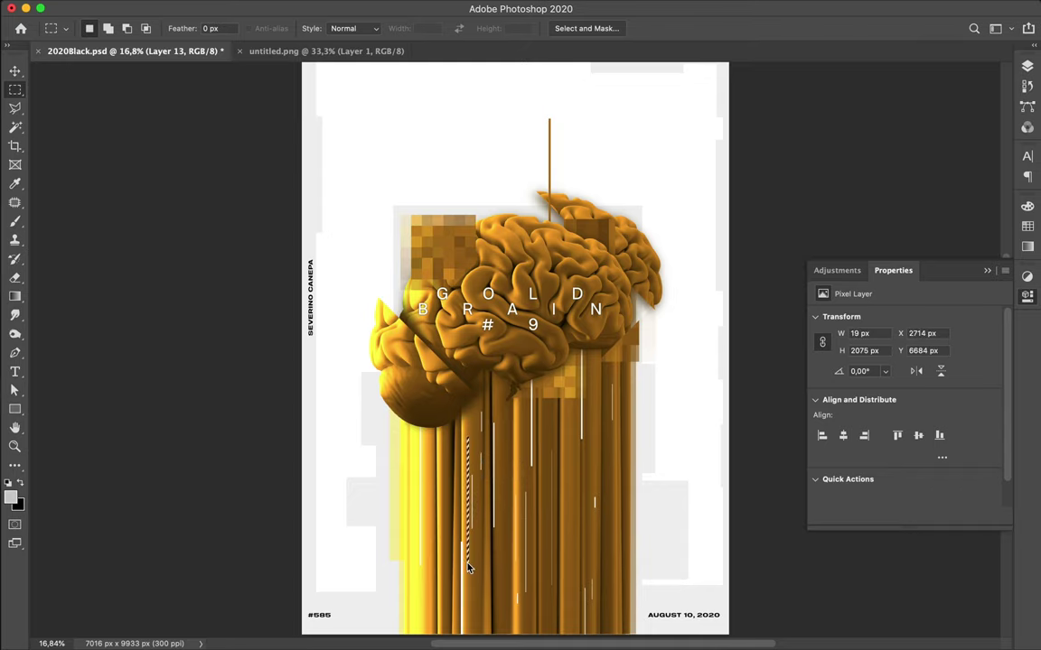
key("super+c")
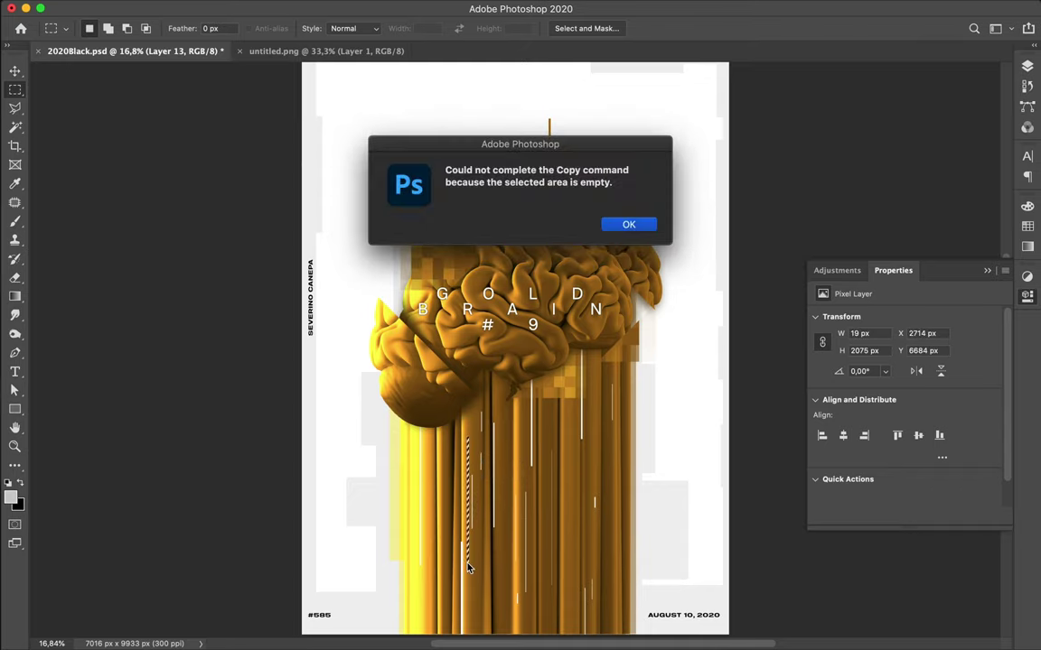
left_click(628, 225)
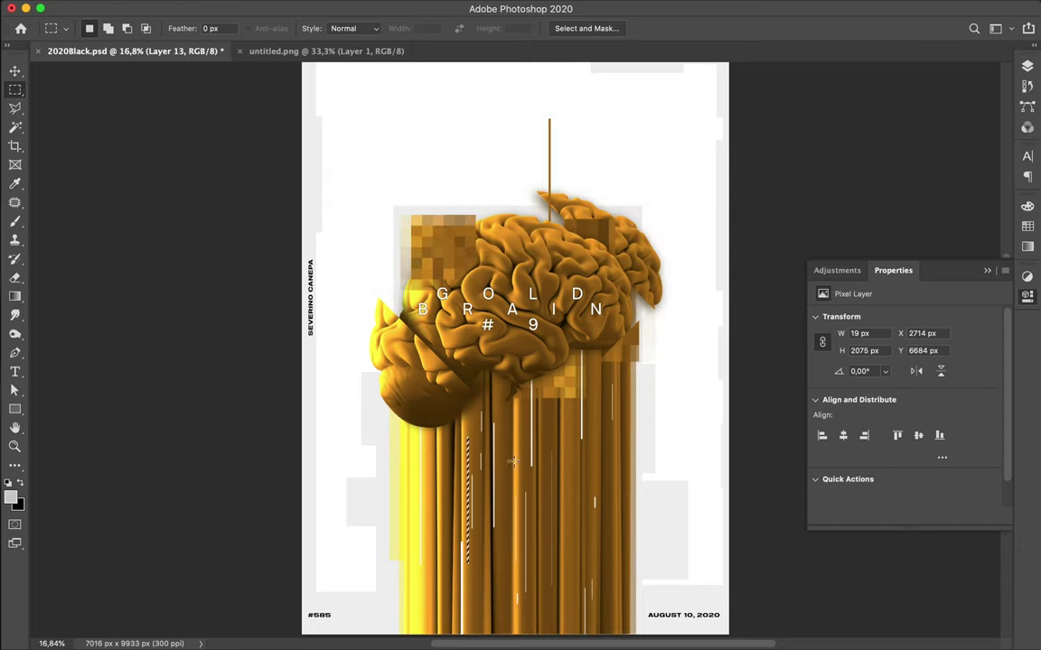
left_click(484, 547, "super")
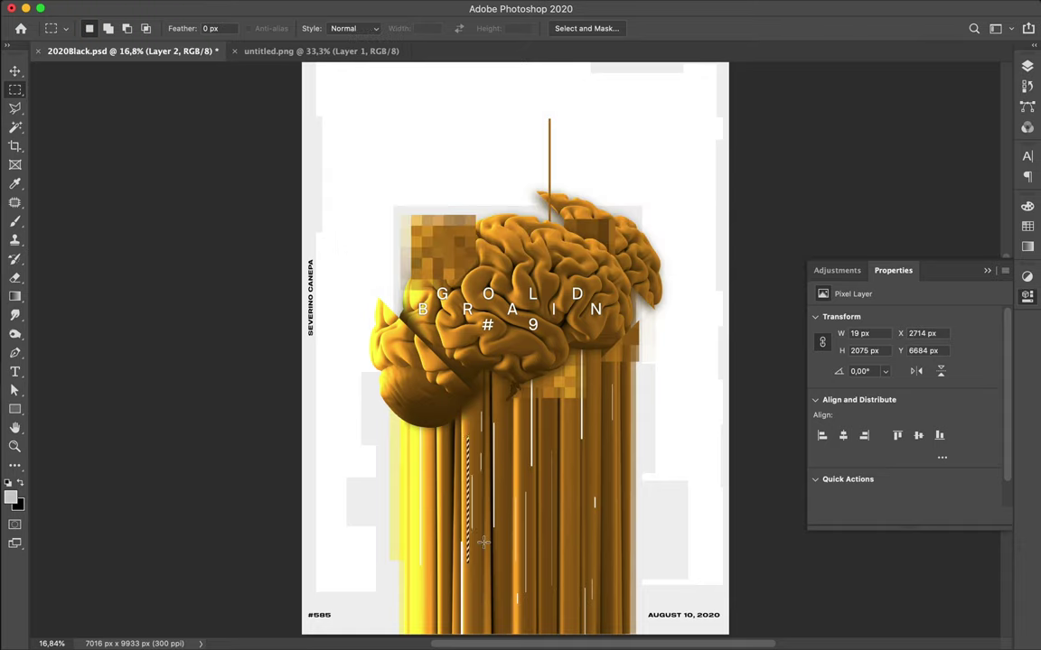
key("super+j")
key("v")
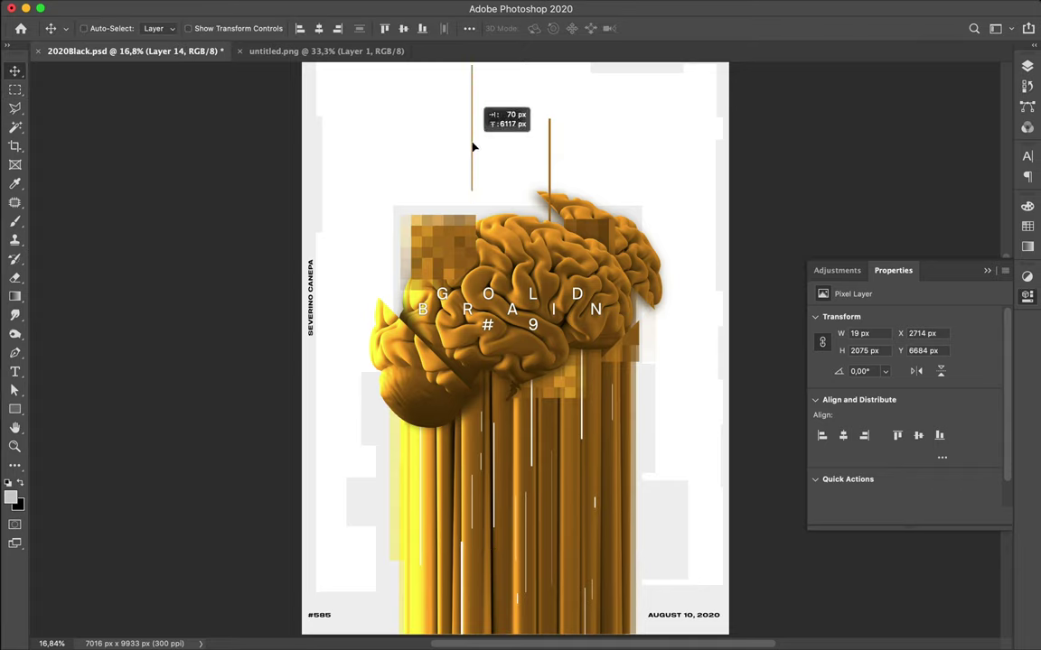
left_click(473, 147, "super")
Copy a short strip of the gold drips onto its own layer and move it up above the brain
key("m")
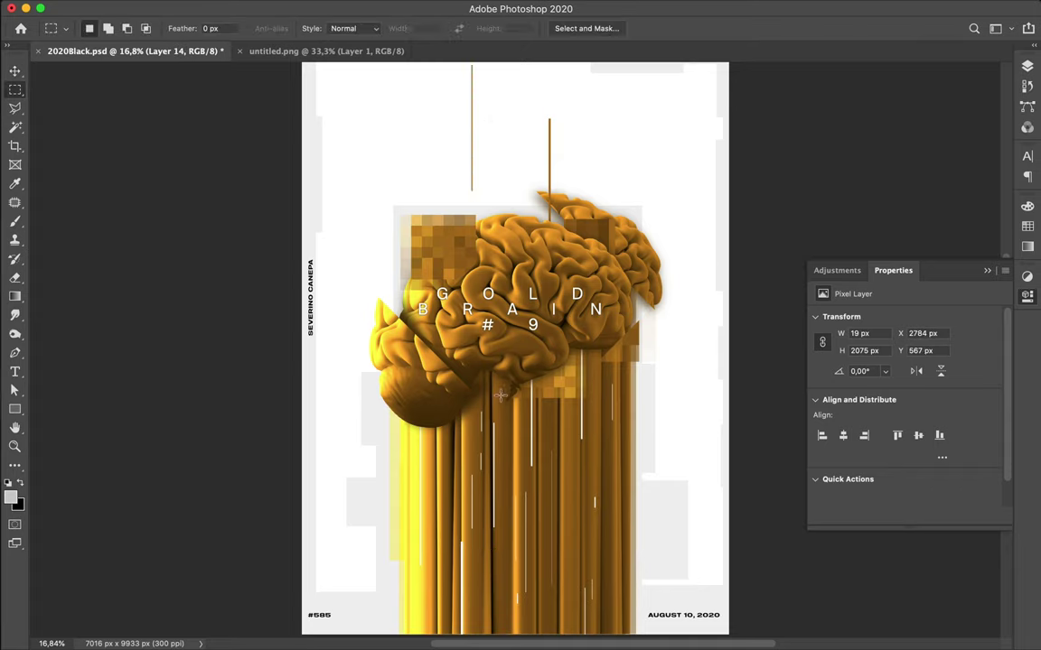
left_click_drag(501, 361, 506, 466)
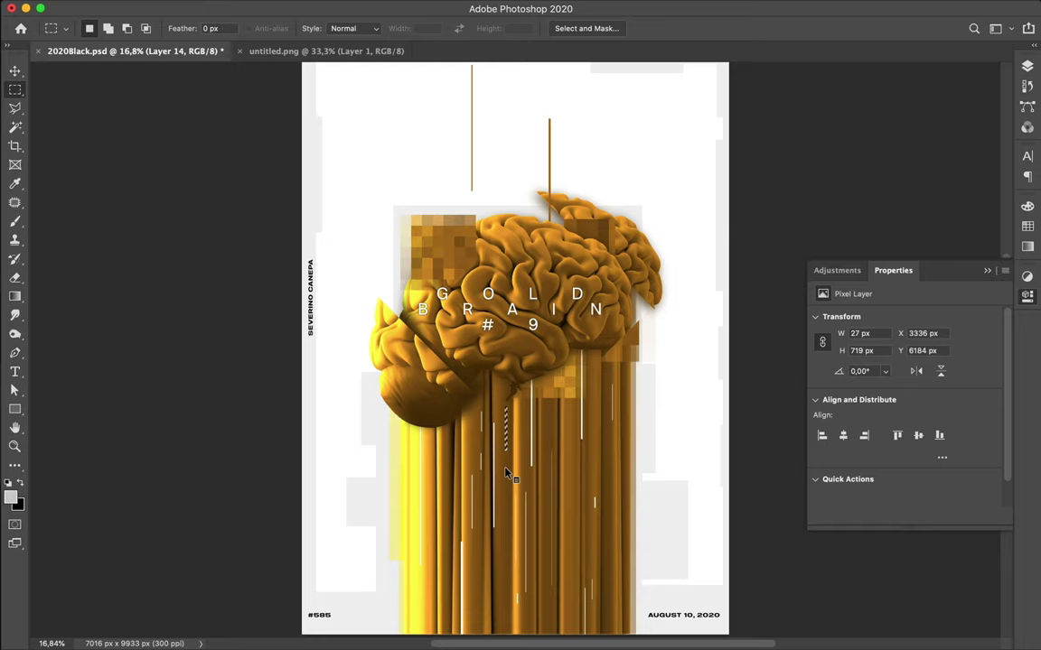
key("ctrl+j")
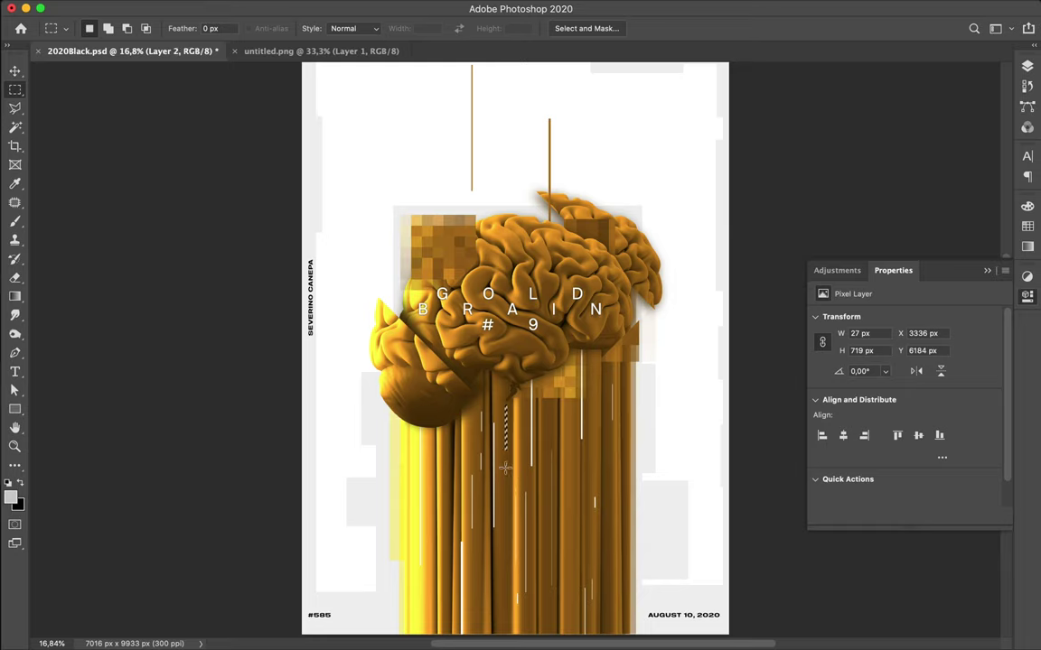
left_click(506, 470, "ctrl")
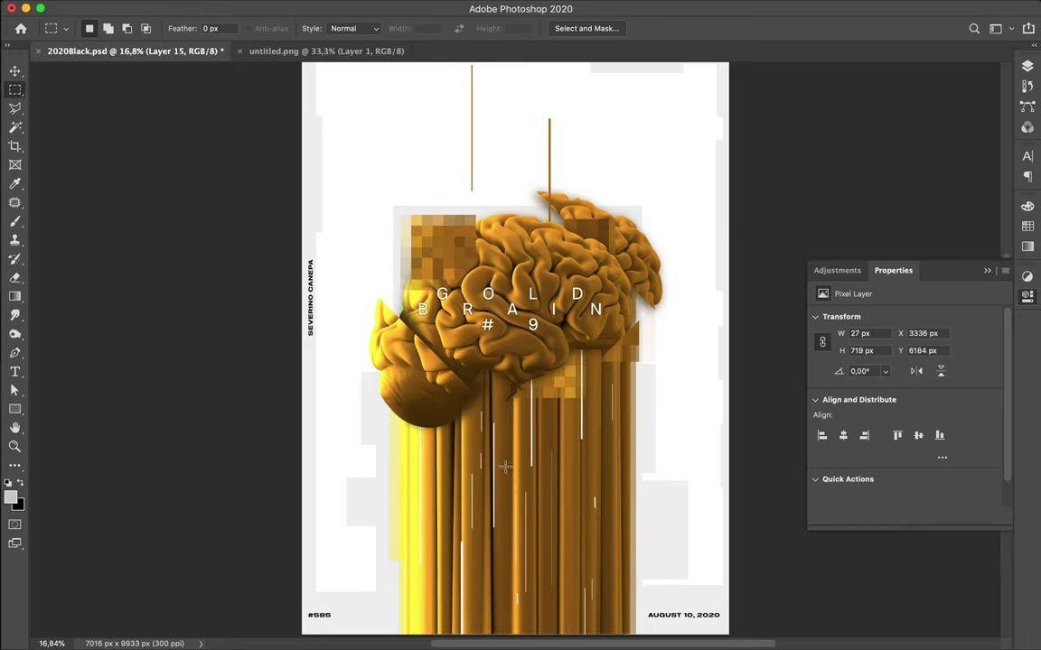
key("v")
left_click_drag(506, 189, 558, 117)
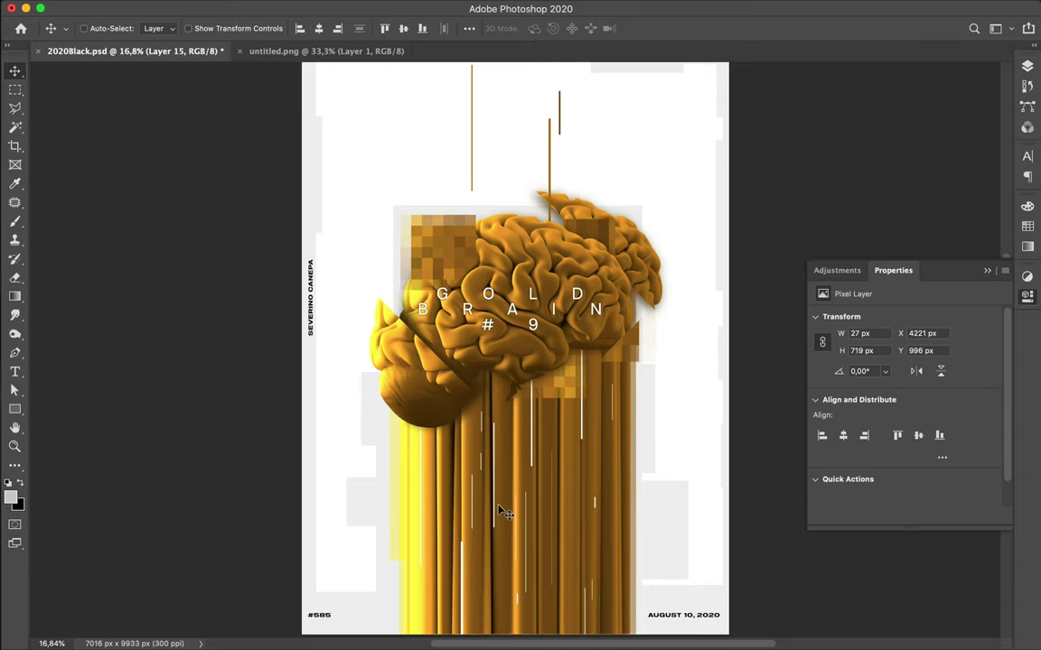
Copy a long thin strip from low in the drips to Layer 16 and place it across the top edge
key("m")
left_click_drag(566, 491, 567, 618)
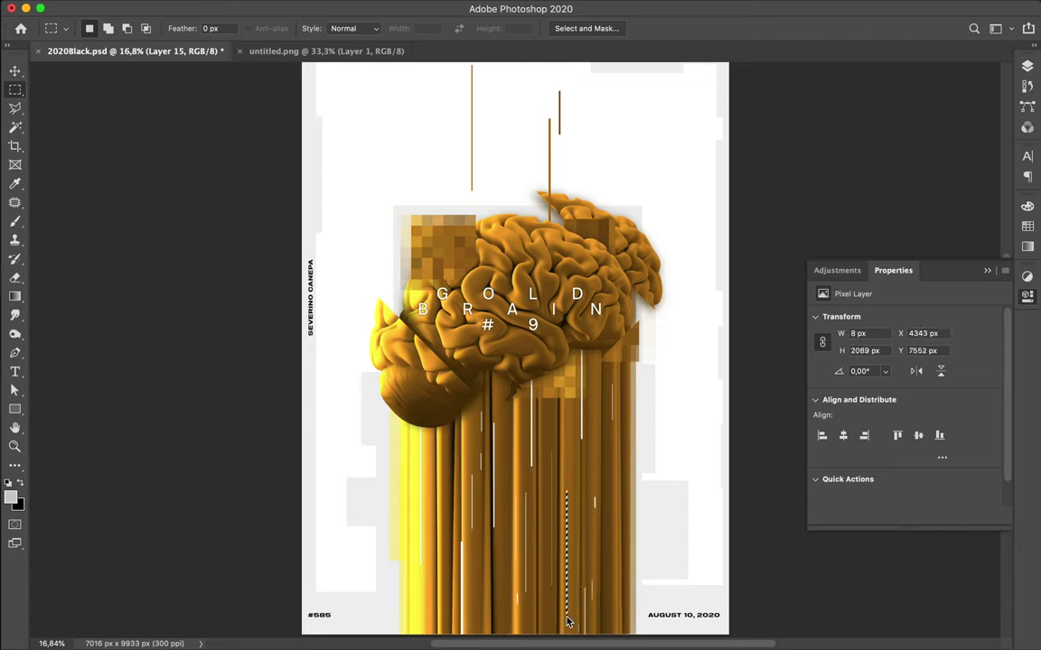
key("cmd+c")
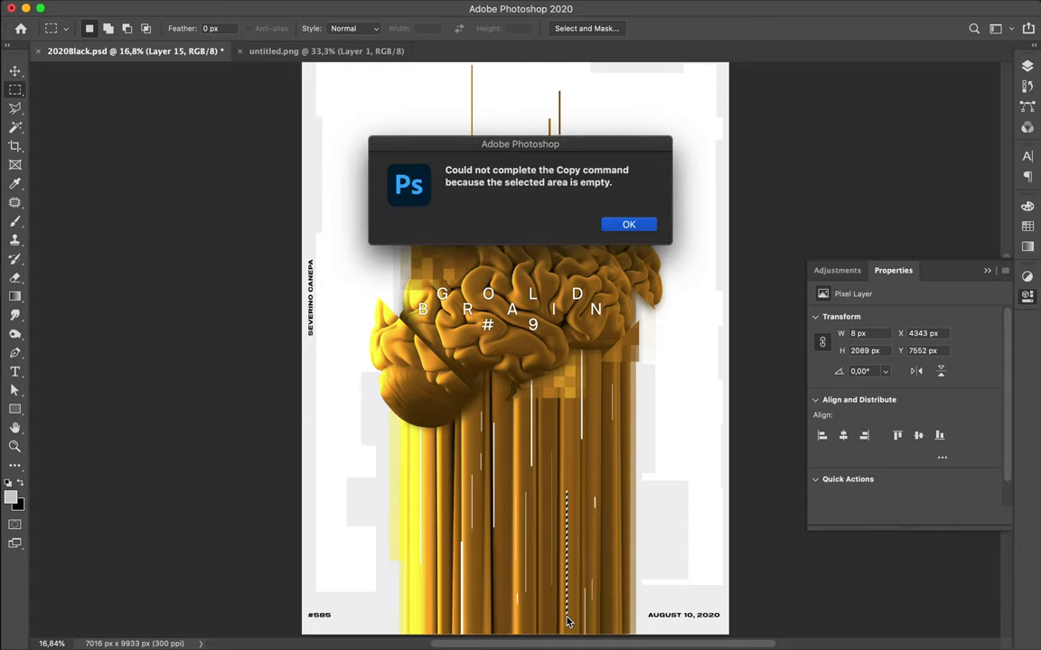
left_click(629, 225)
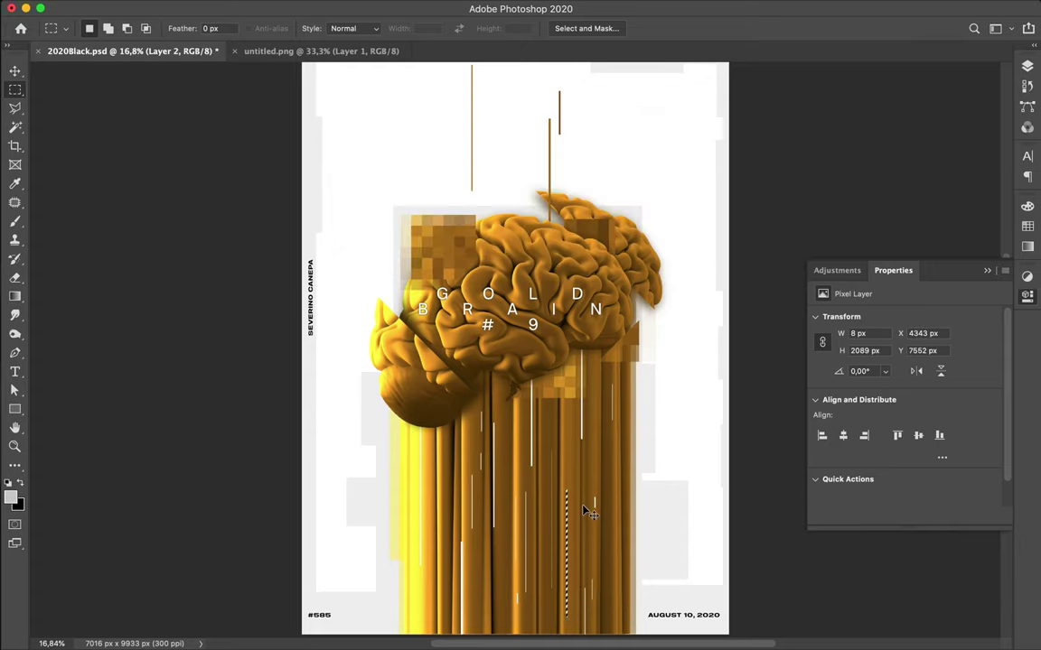
key("super+j")
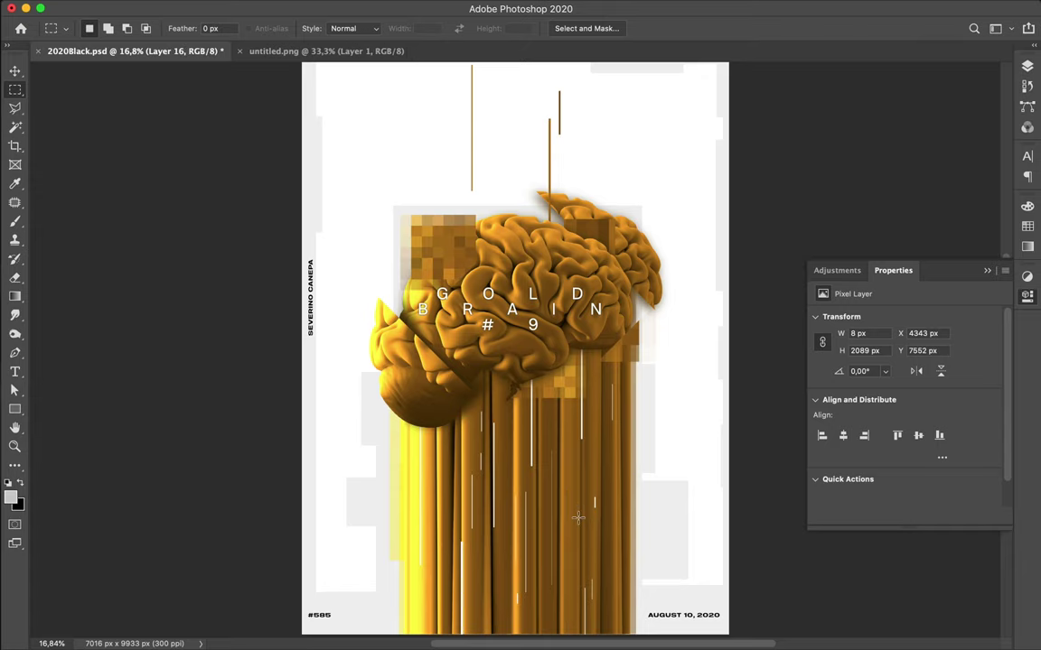
key("v")
left_click_drag(617, 228, 589, 128)
scroll(590, 128, "up", 5)
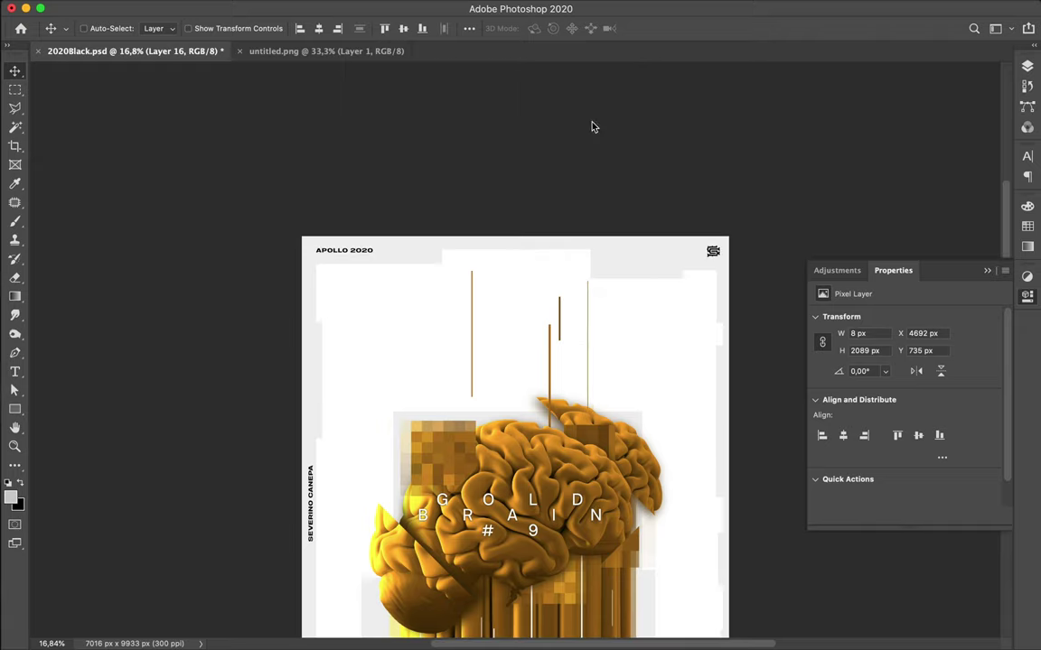
left_click_drag(590, 239, 581, 232)
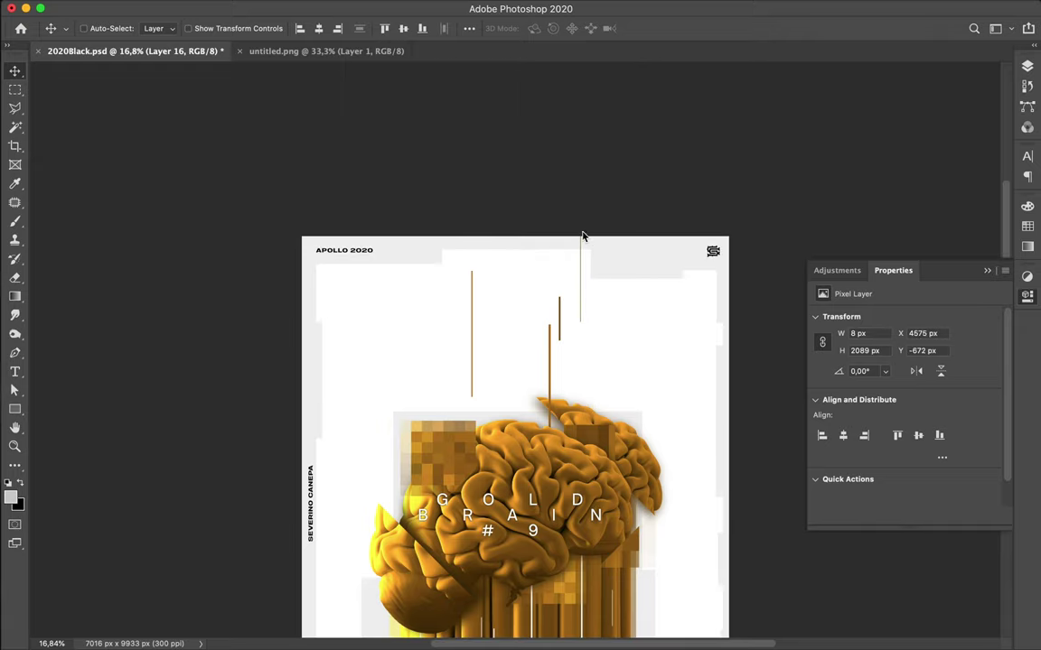
scroll(481, 379, "down", 3)
scroll(487, 380, "down", 3)
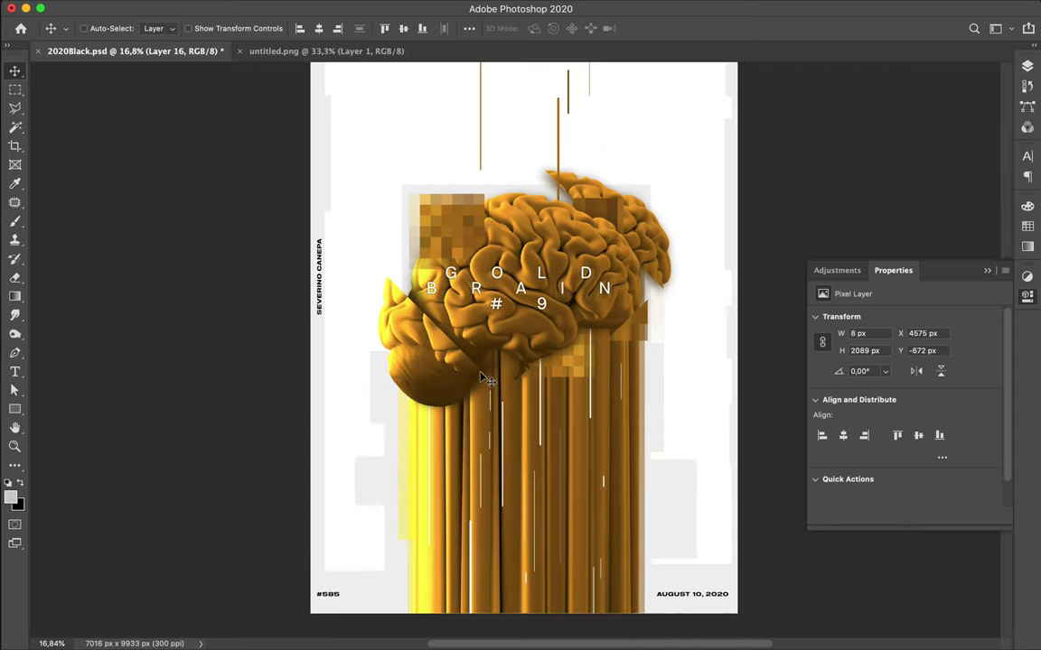
Copy a thin vertical drip strip onto Layer 17 and stand it just above the brain, left of centre
key("m")
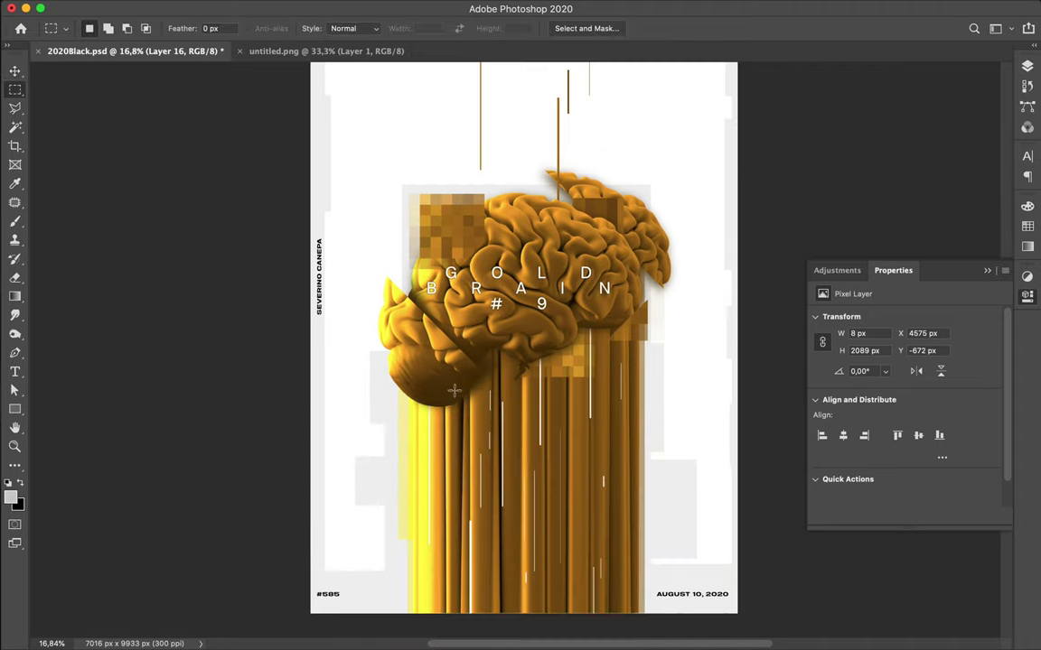
left_click_drag(450, 390, 452, 492)
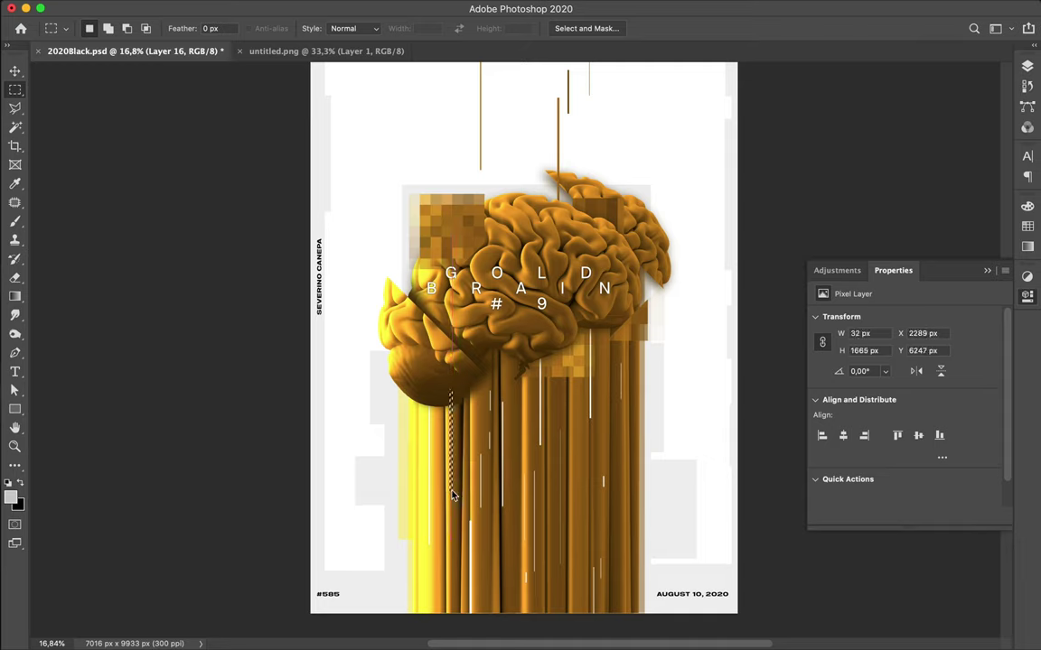
key("super+c")
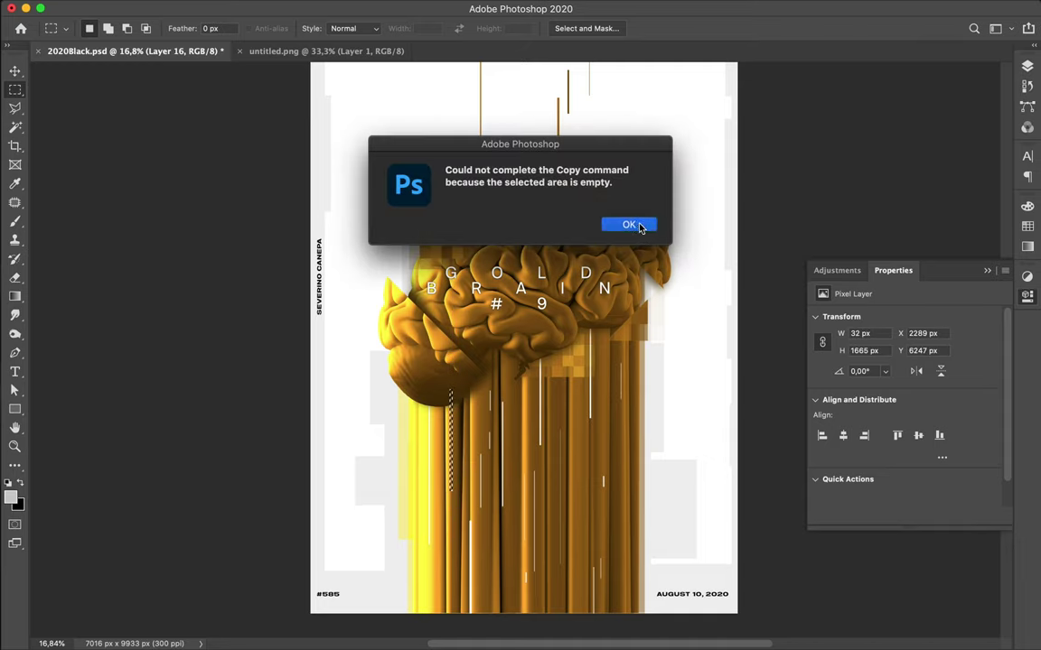
left_click(638, 223)
left_click(514, 463, "super")
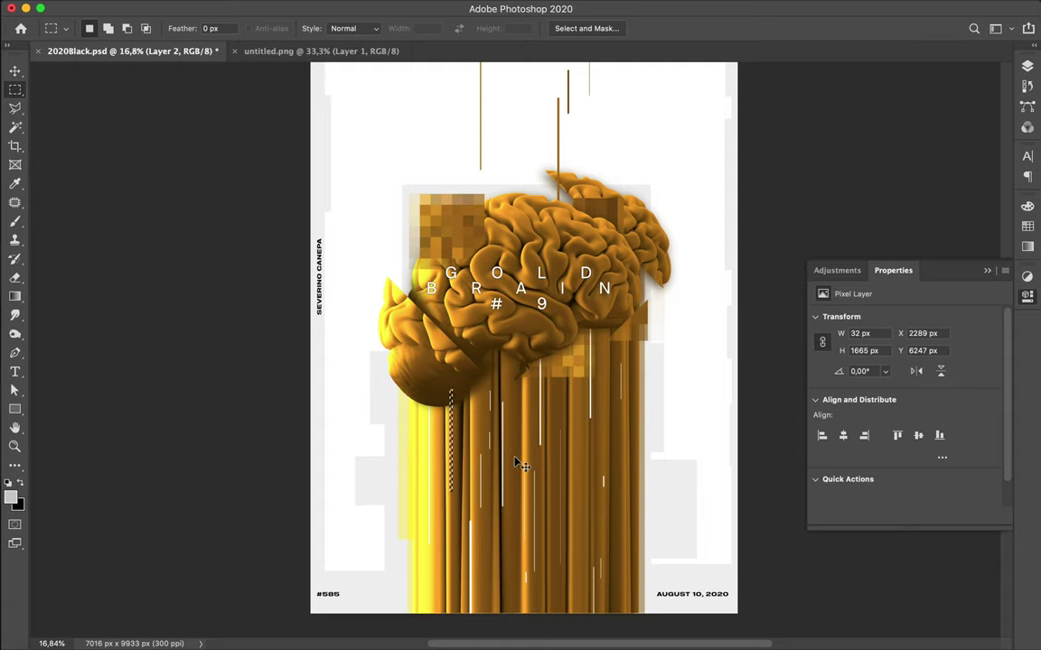
left_click(515, 463, "super")
scroll(515, 461, "up", 5)
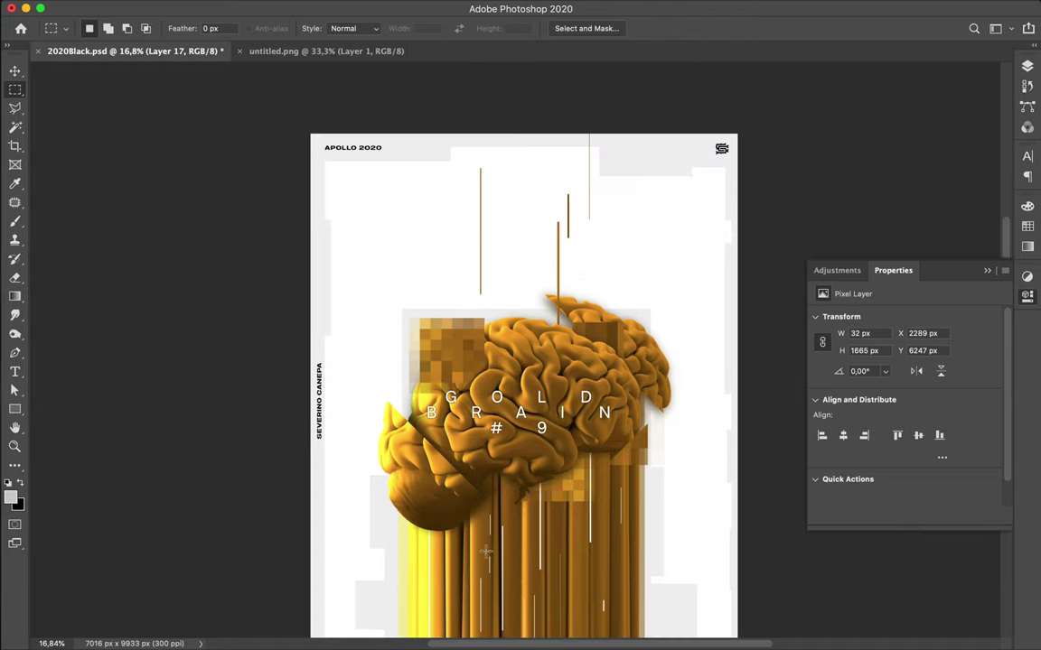
scroll(486, 553, "down", 3)
key("v")
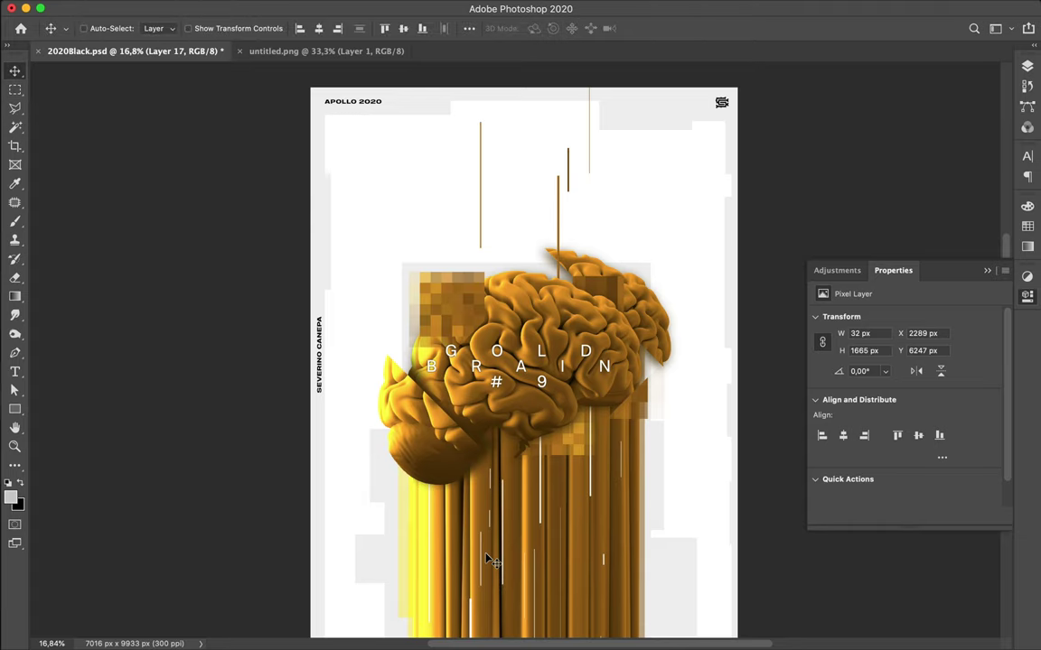
left_click_drag(505, 273, 509, 363)
Copy another thin drip strip to a new layer and place it above the brain, right of centre
key("m")
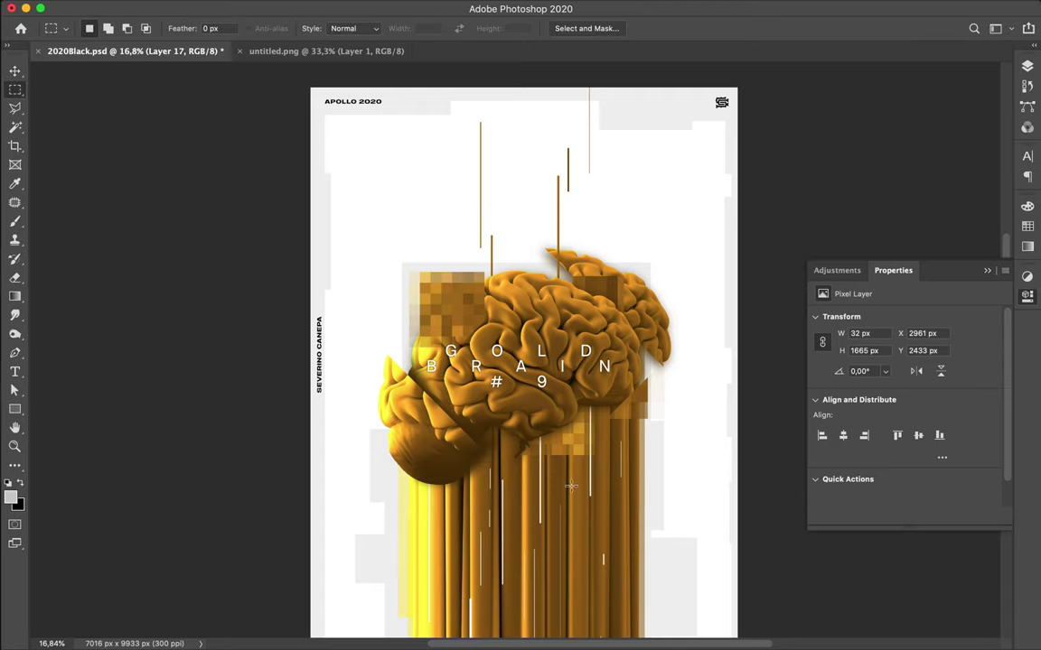
left_click_drag(574, 470, 573, 597)
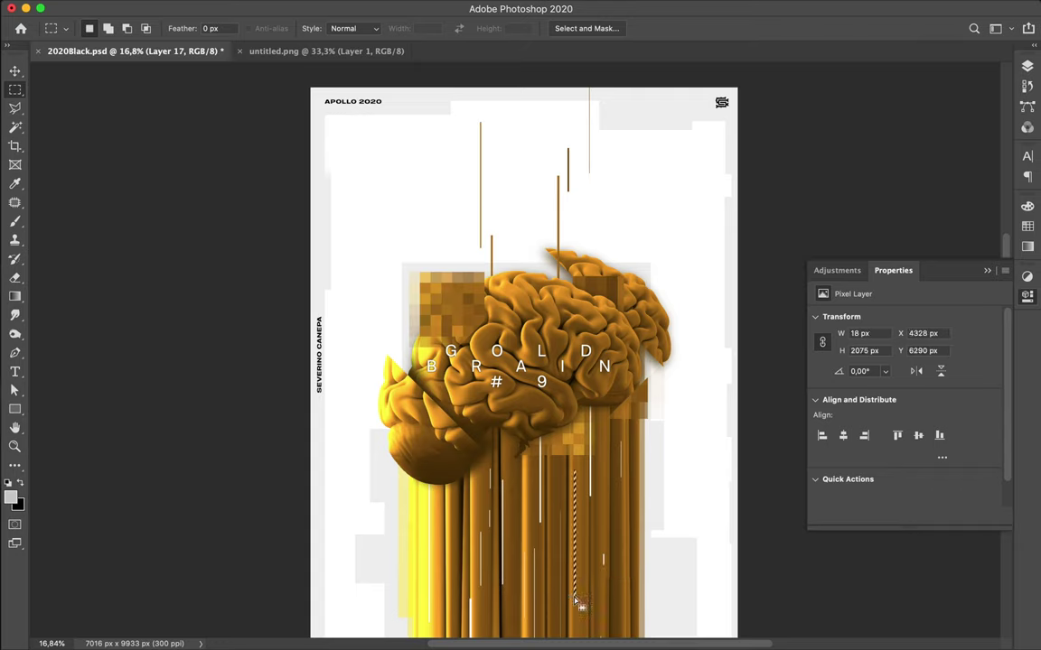
key("super+c")
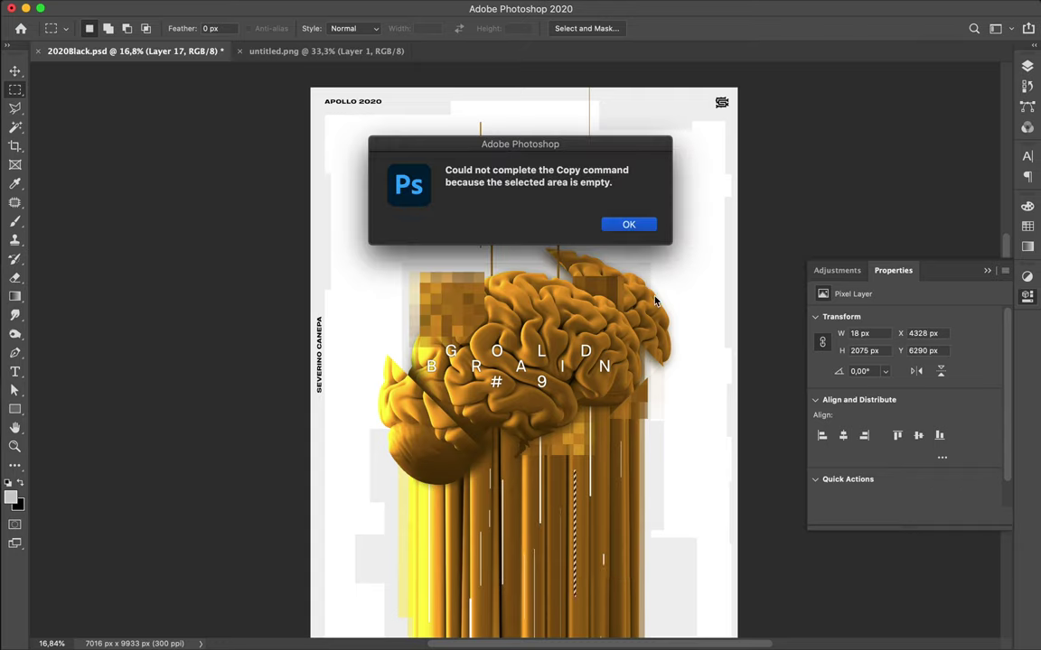
left_click(629, 225)
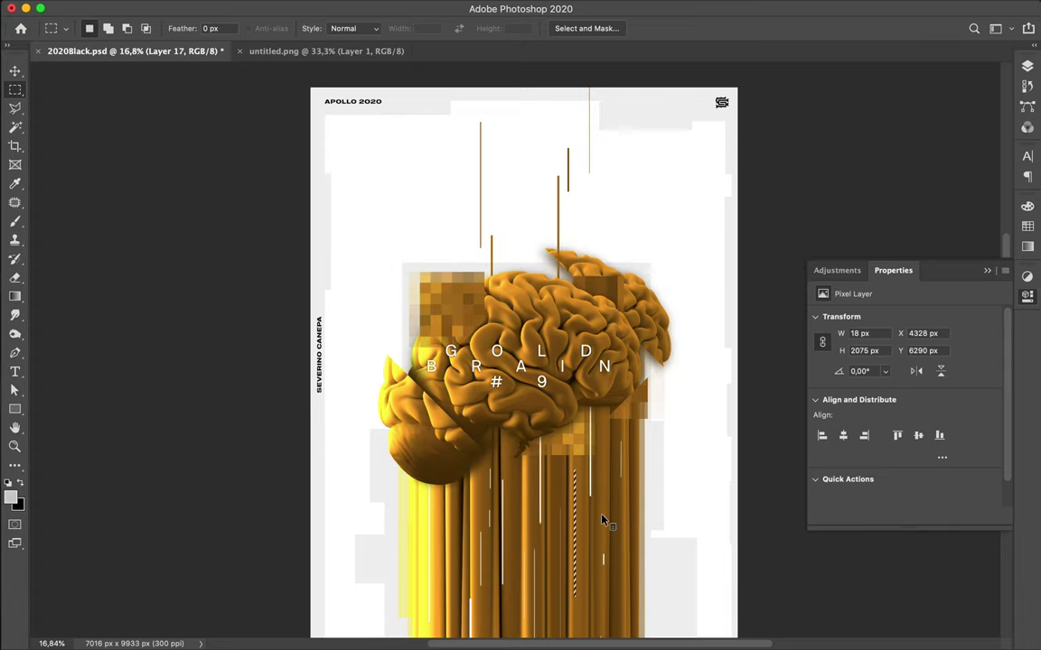
left_click(602, 520, "super")
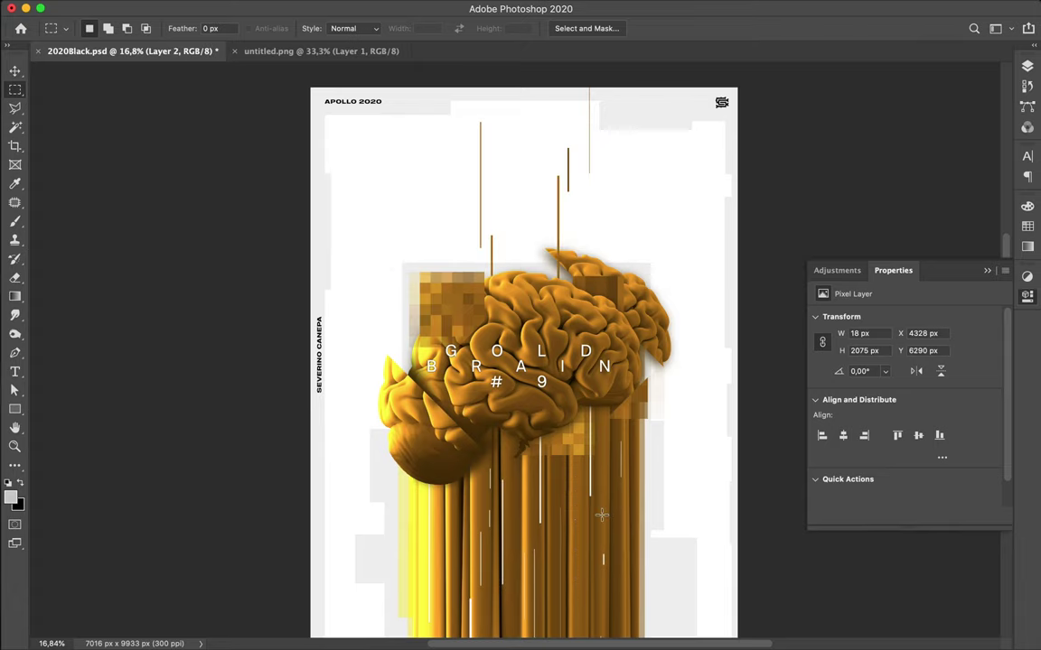
key("super+j")
key("v")
left_click_drag(571, 285, 602, 271)
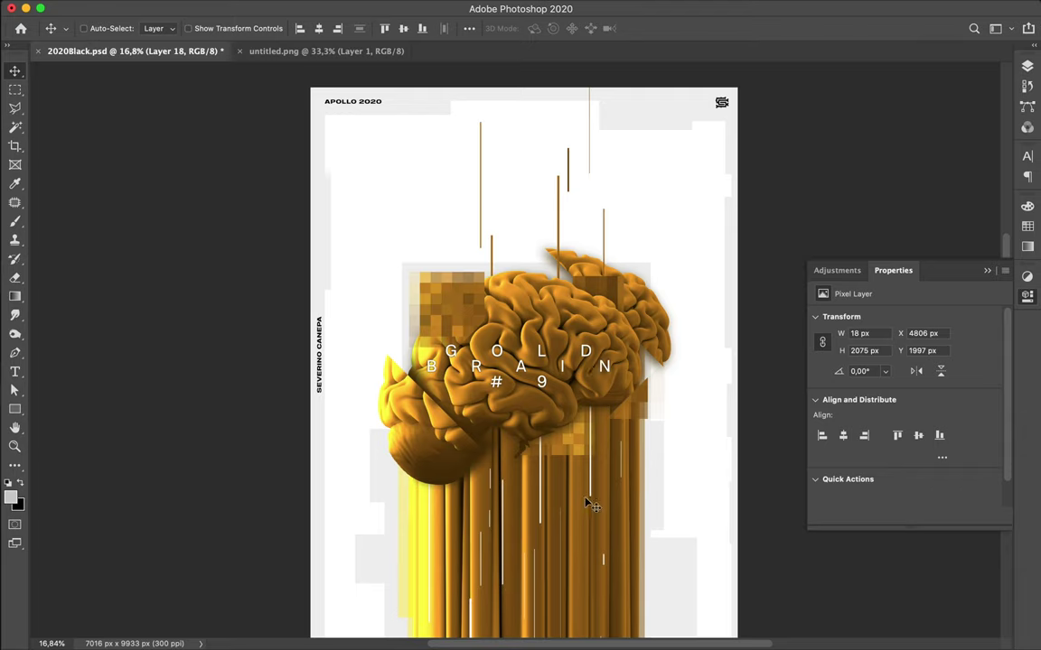
Copy a second thin strip onto Layer 19 and raise it high near the top edge
key("m")
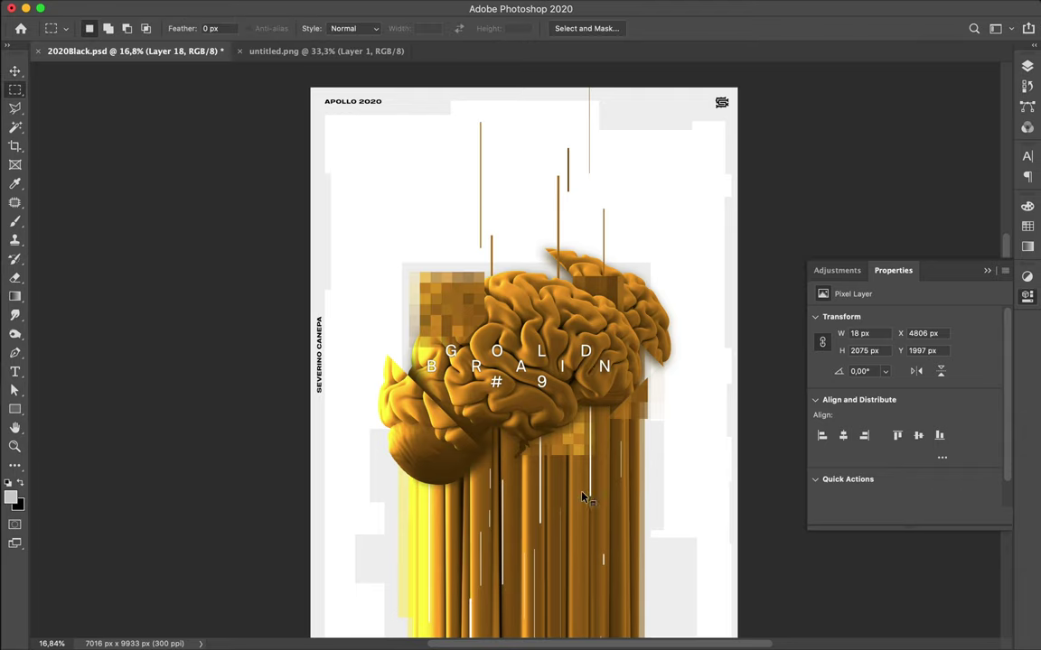
left_click(576, 483, "super")
left_click_drag(576, 481, 577, 554)
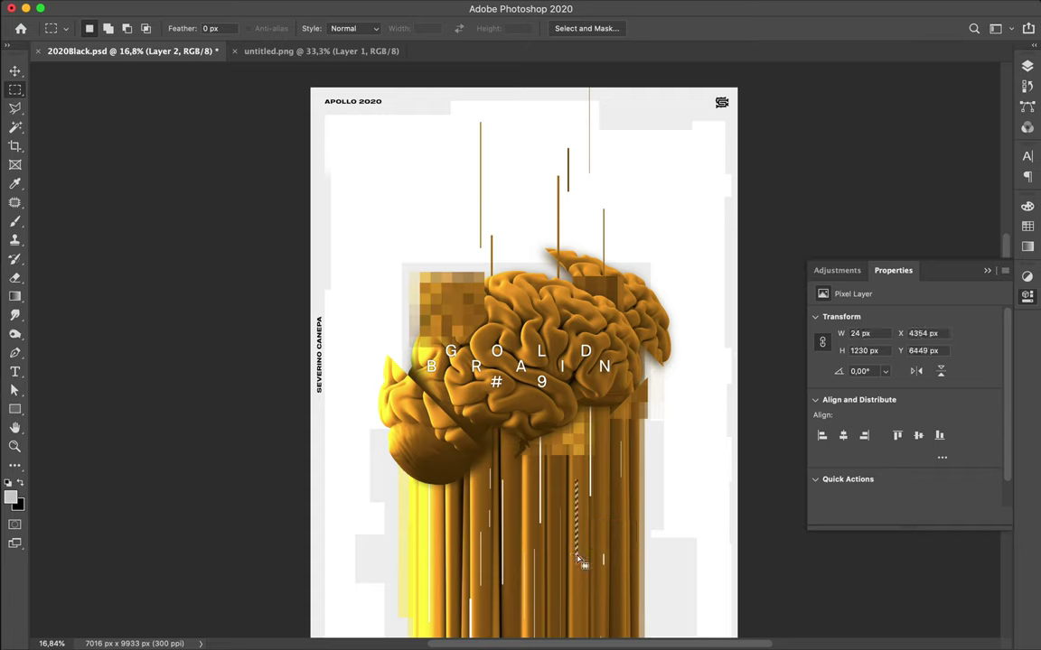
key("ctrl+j")
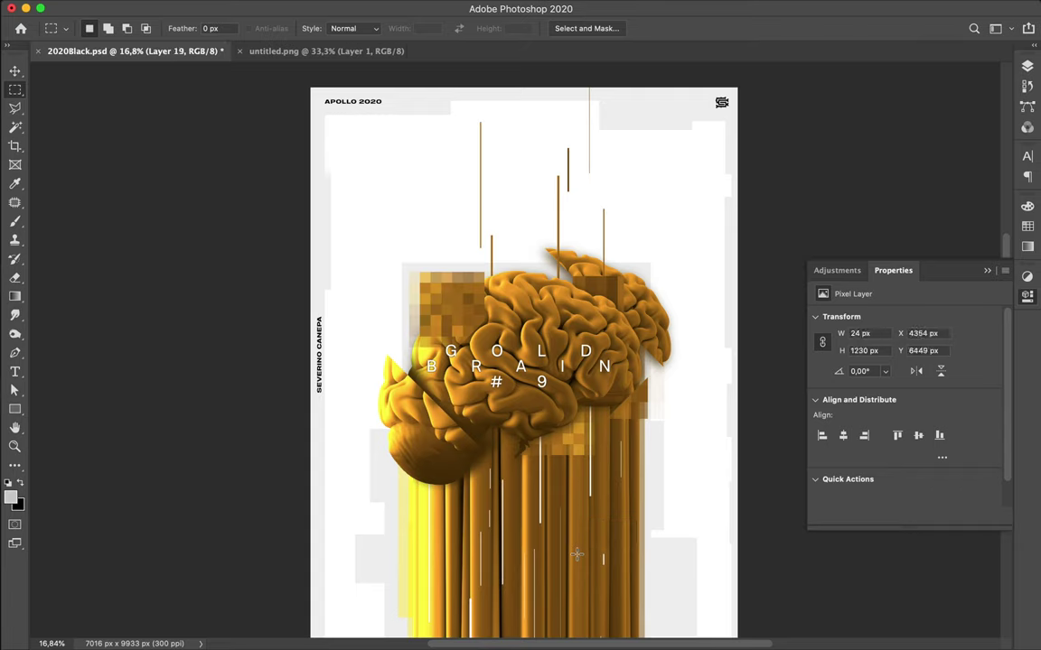
key("v")
left_click_drag(520, 269, 506, 207)
left_click_drag(508, 139, 506, 154)
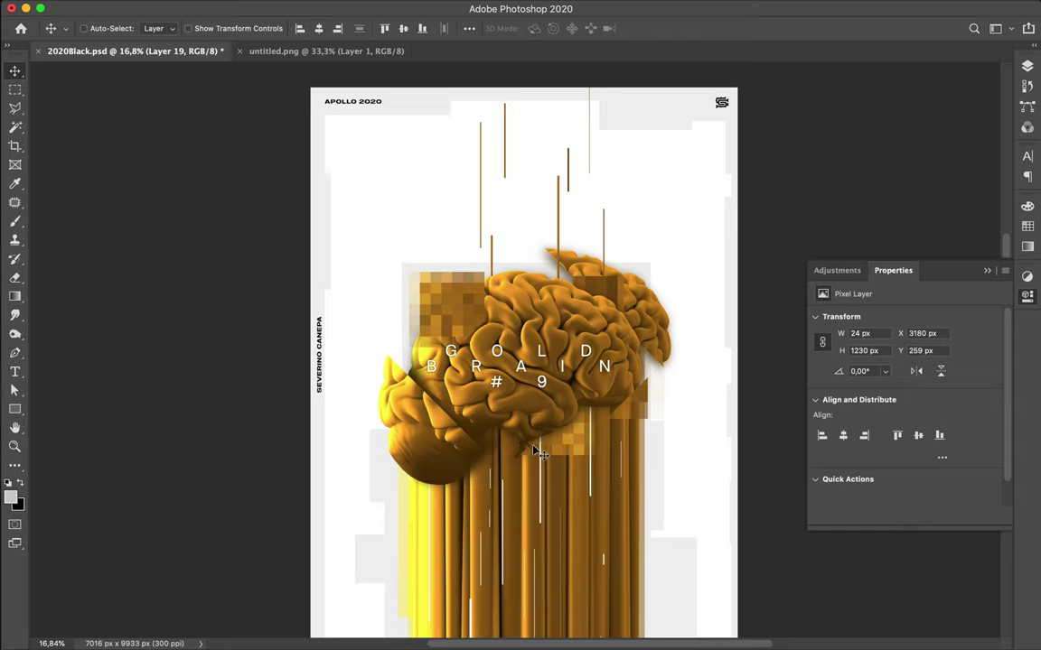
key("m")
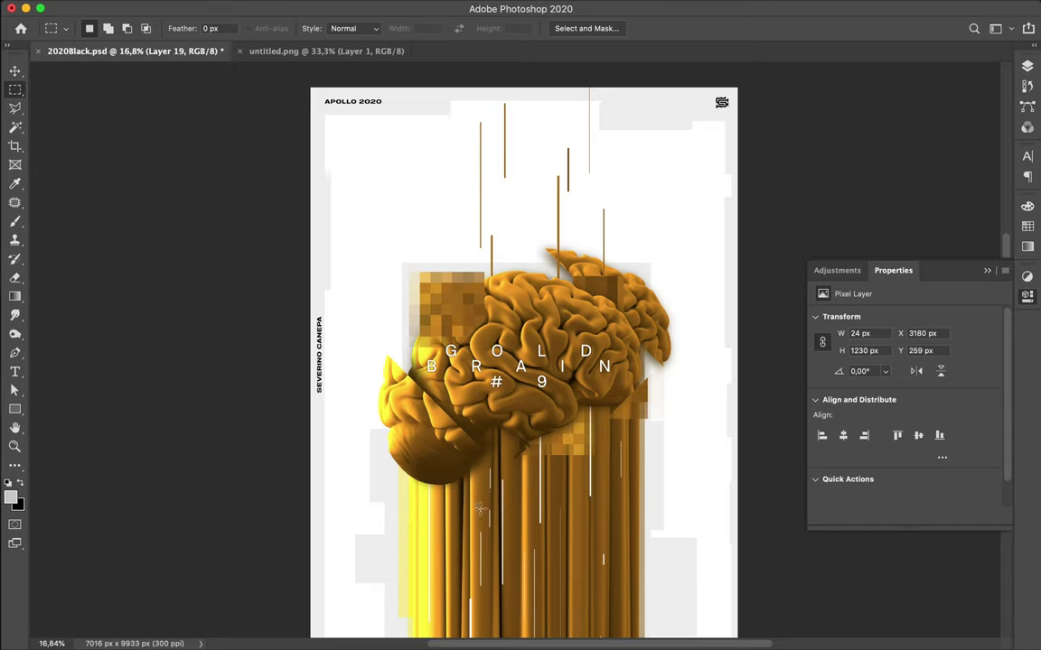
Copy a short thin drip strip onto Layer 20 and place it left of the other lines above the brain
left_click_drag(482, 511, 485, 572)
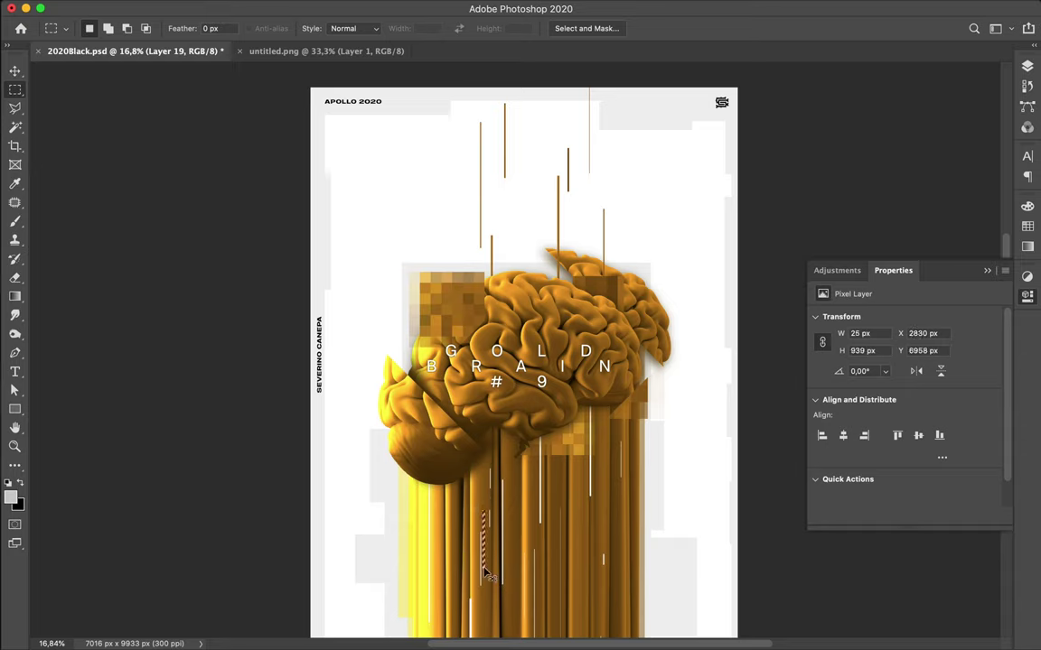
key("super+c")
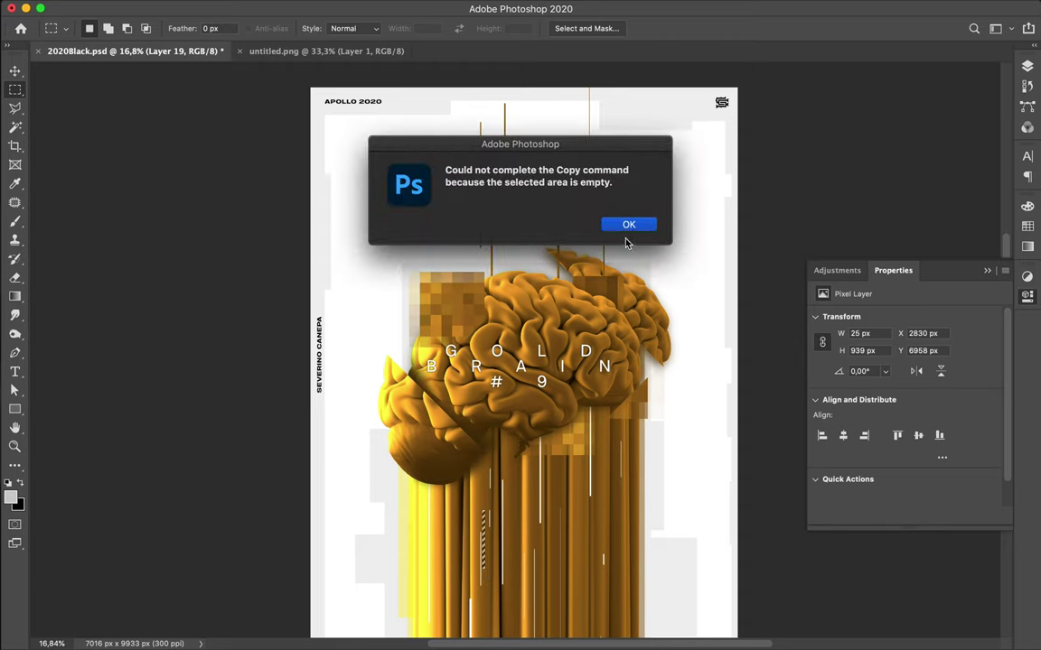
left_click(629, 227)
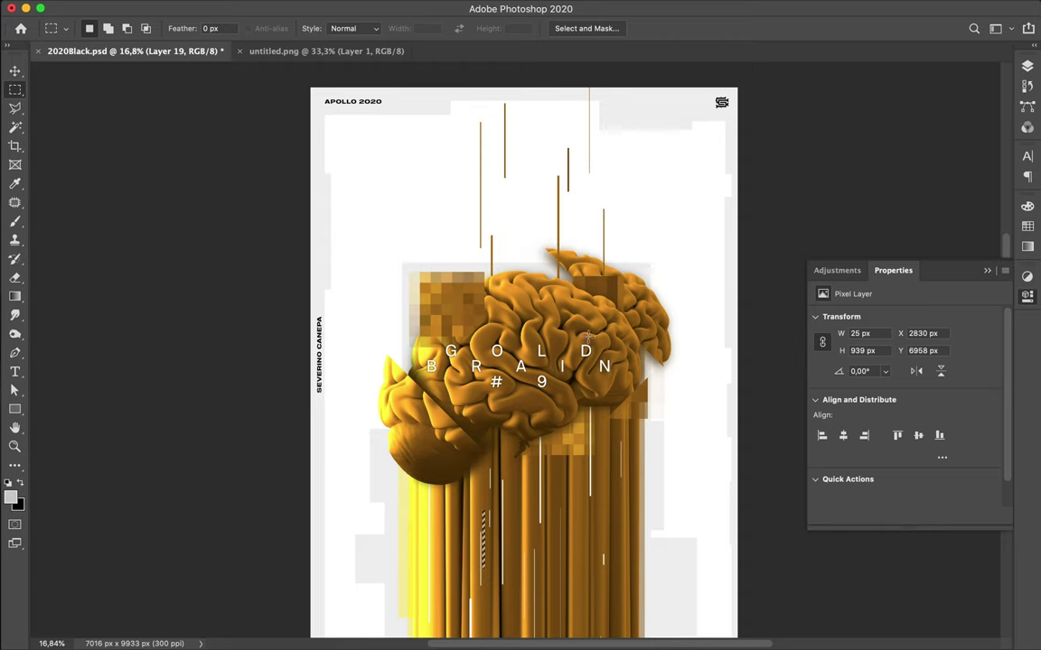
left_click(520, 539, "super")
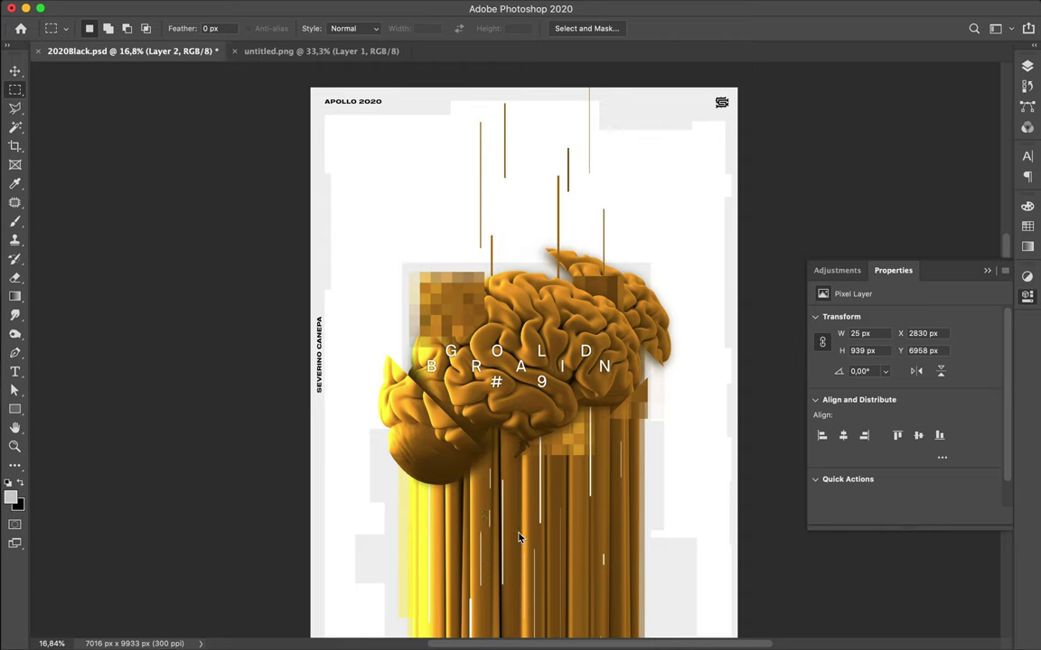
key("super+j")
key("v")
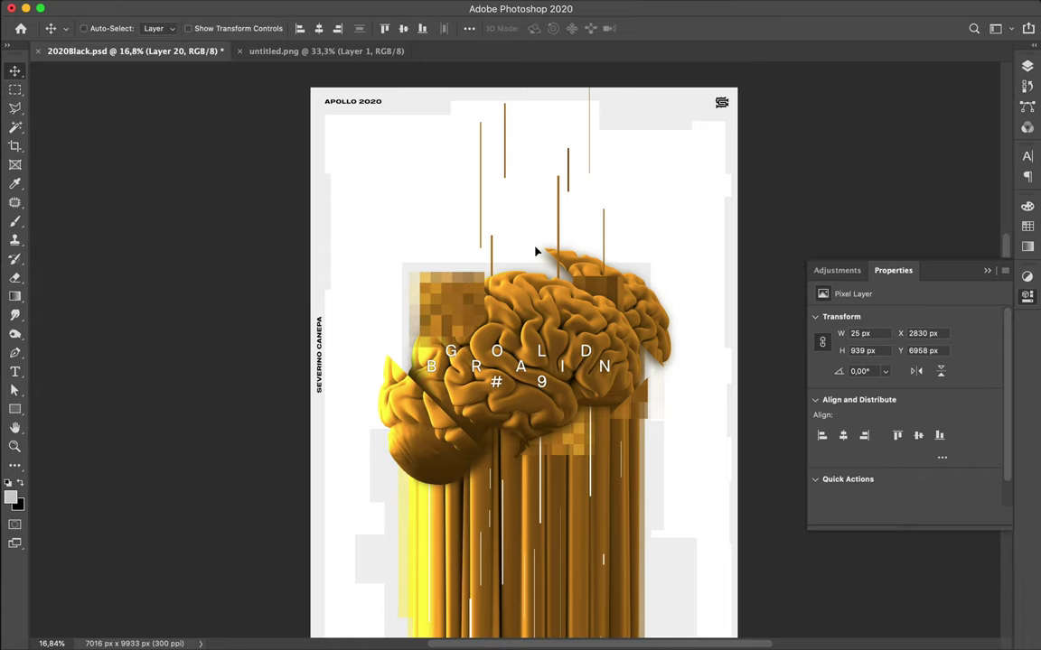
left_click_drag(497, 271, 454, 270)
scroll(562, 536, "down", 2)
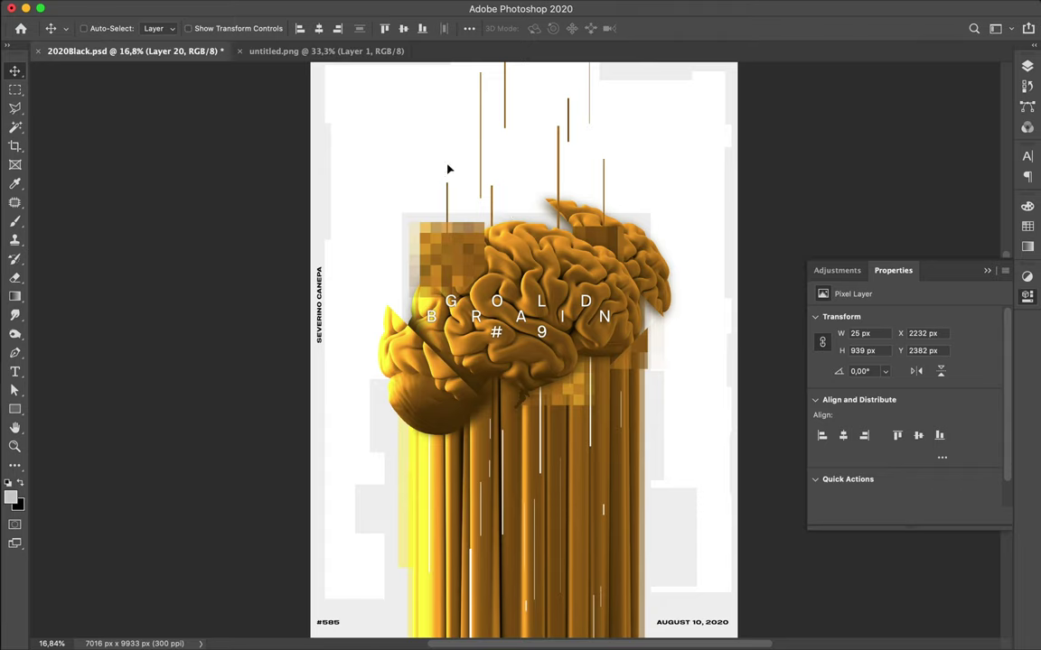
mouse_move(447, 169)
left_mouse_down()
mouse_move(447, 158)
mouse_move(449, 174)
left_mouse_up()
Copy a thin vertical strip of the gold pillar onto Layer 21 and move it upward
key("m")
left_click_drag(578, 493, 579, 570)
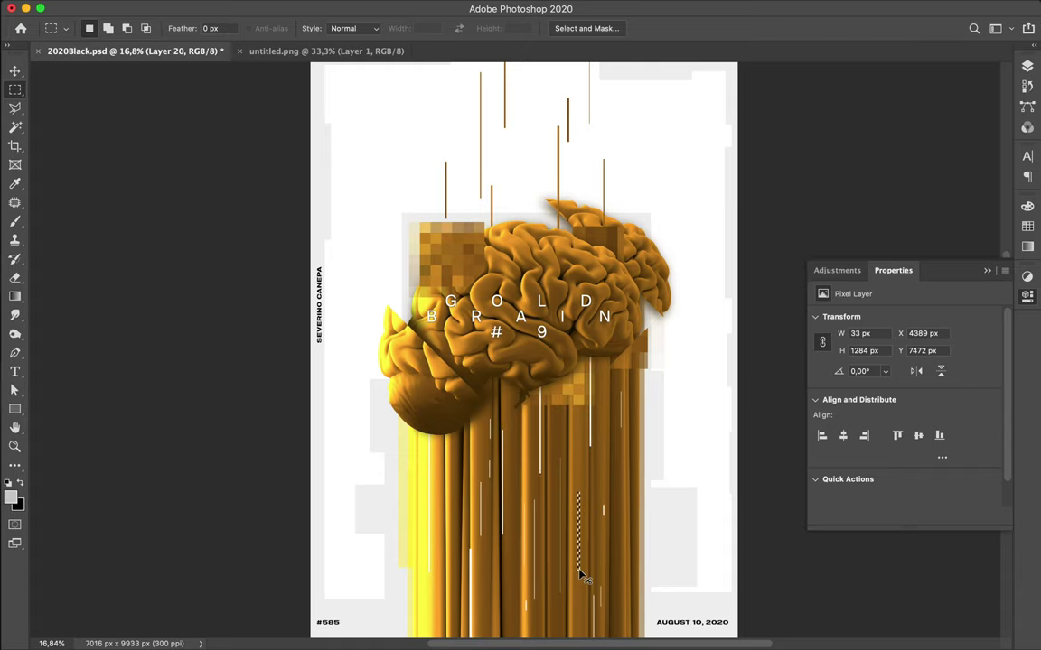
key("super+c")
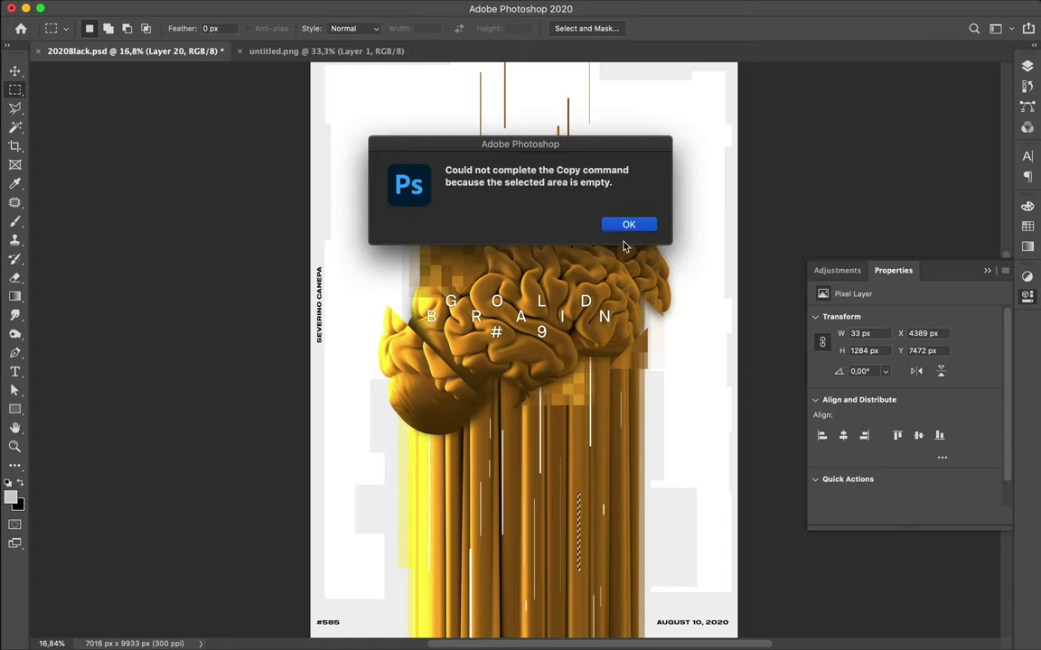
left_click(627, 225)
left_click(575, 488, "super")
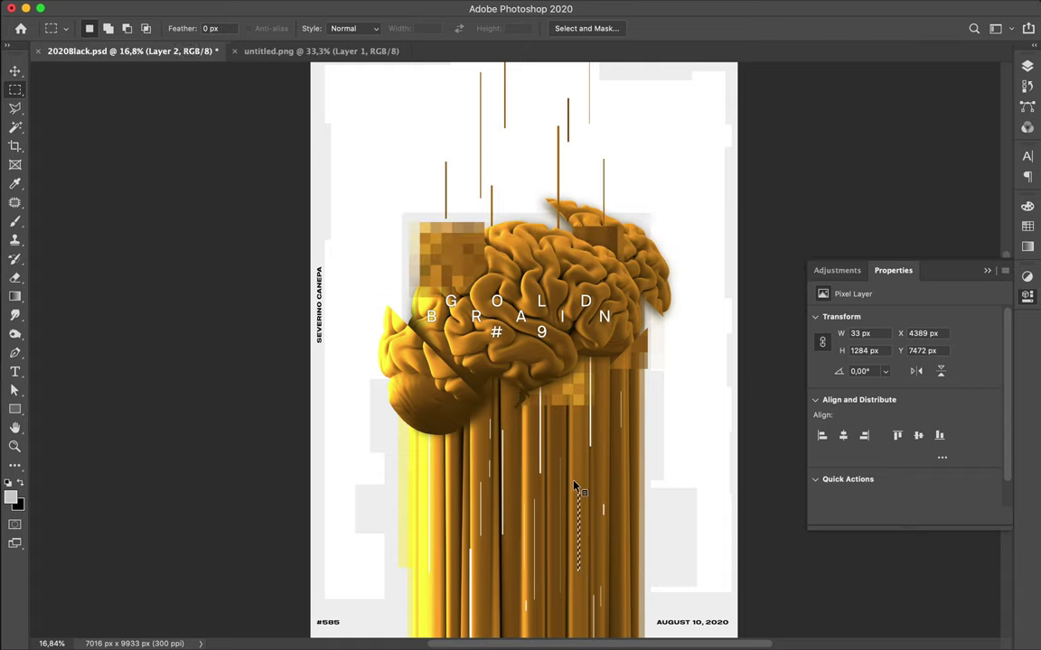
key("super+j")
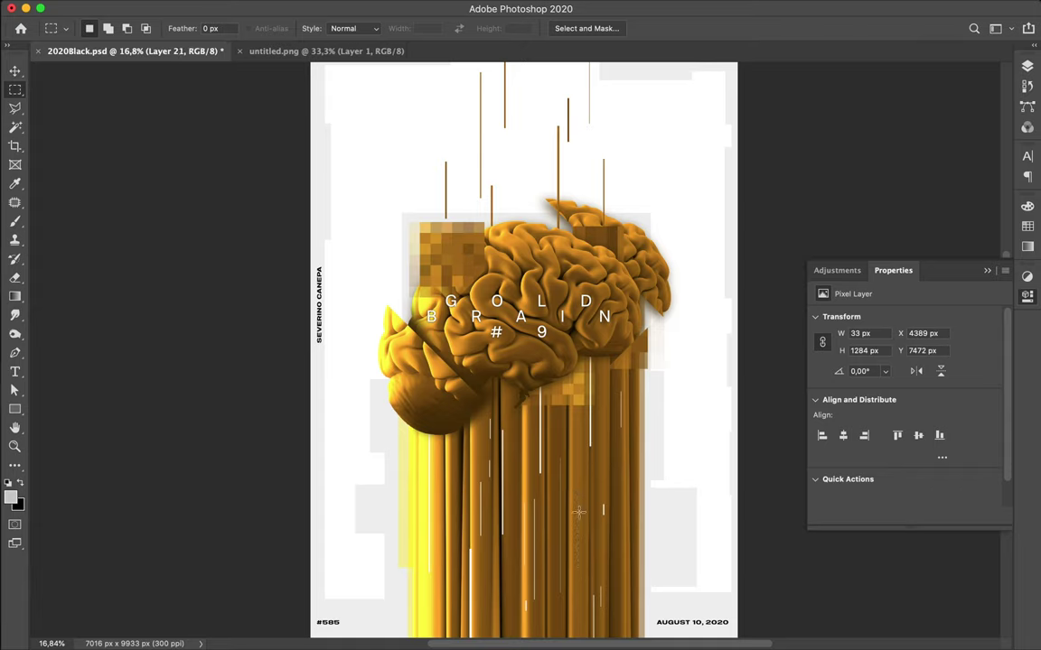
key("v")
left_click_drag(582, 530, 530, 253)
Drag Layer 21 up near the top of the layer stack
left_click(1027, 69)
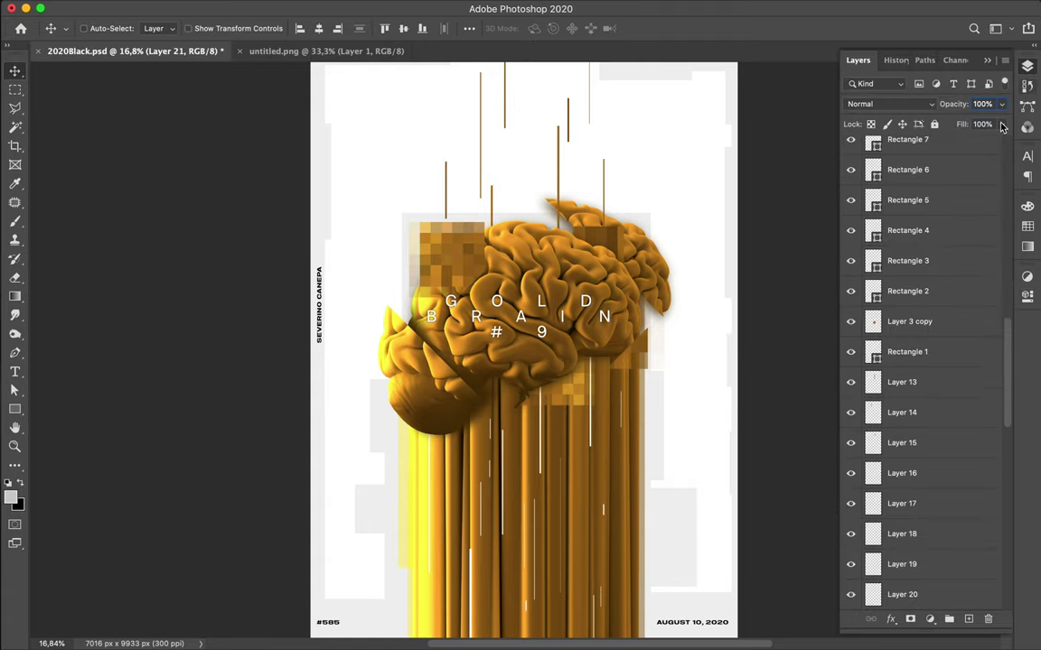
scroll(931, 225, "down", 7)
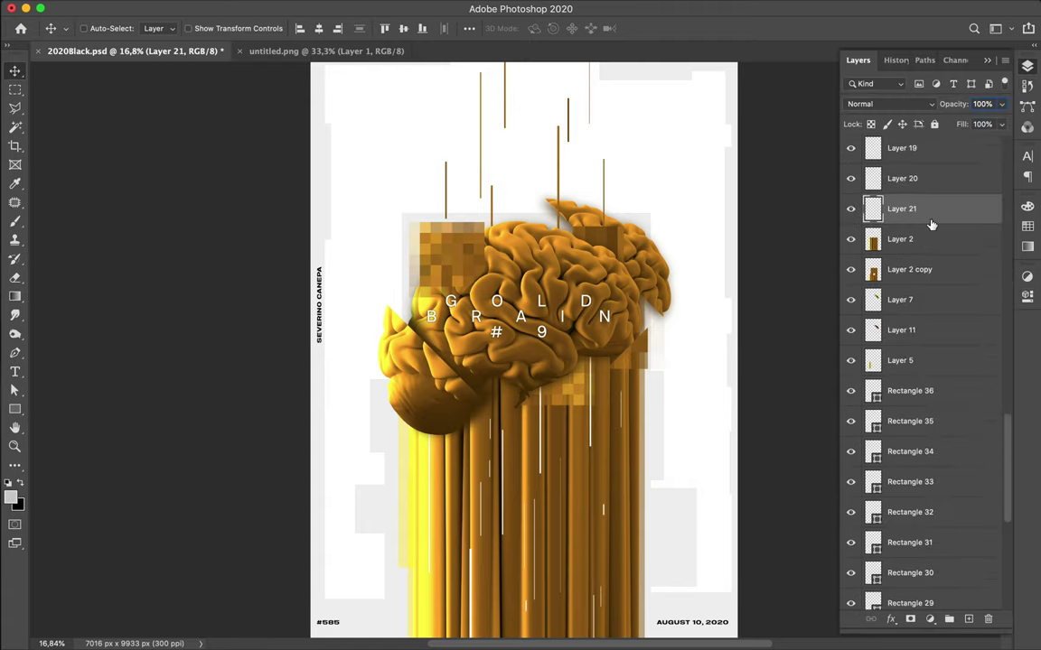
scroll(931, 225, "up", 2)
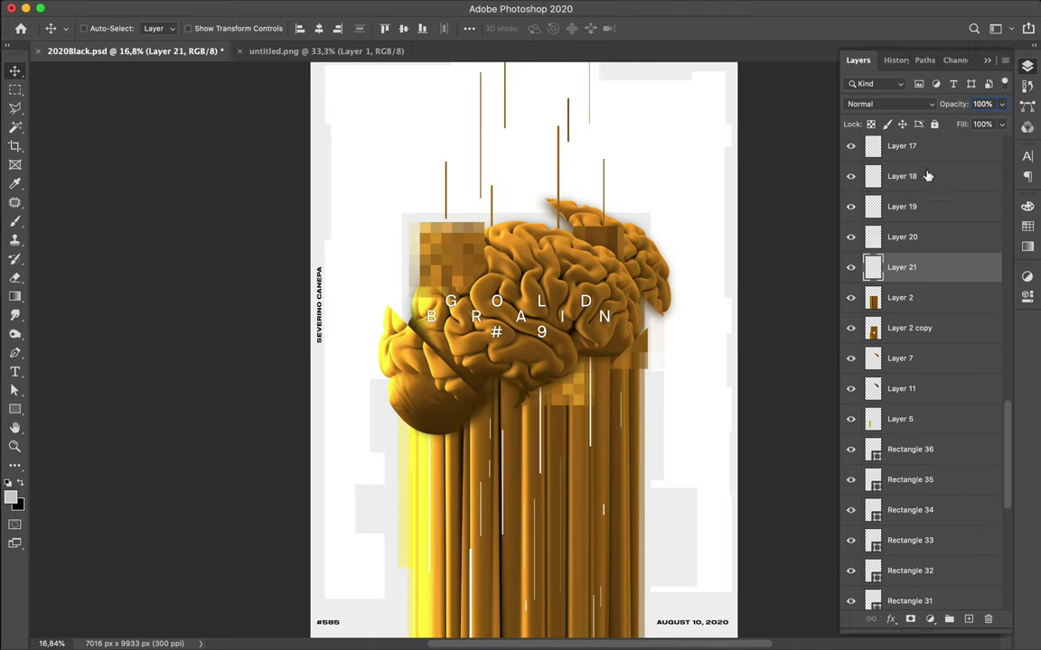
left_click_drag(928, 177, 912, 197)
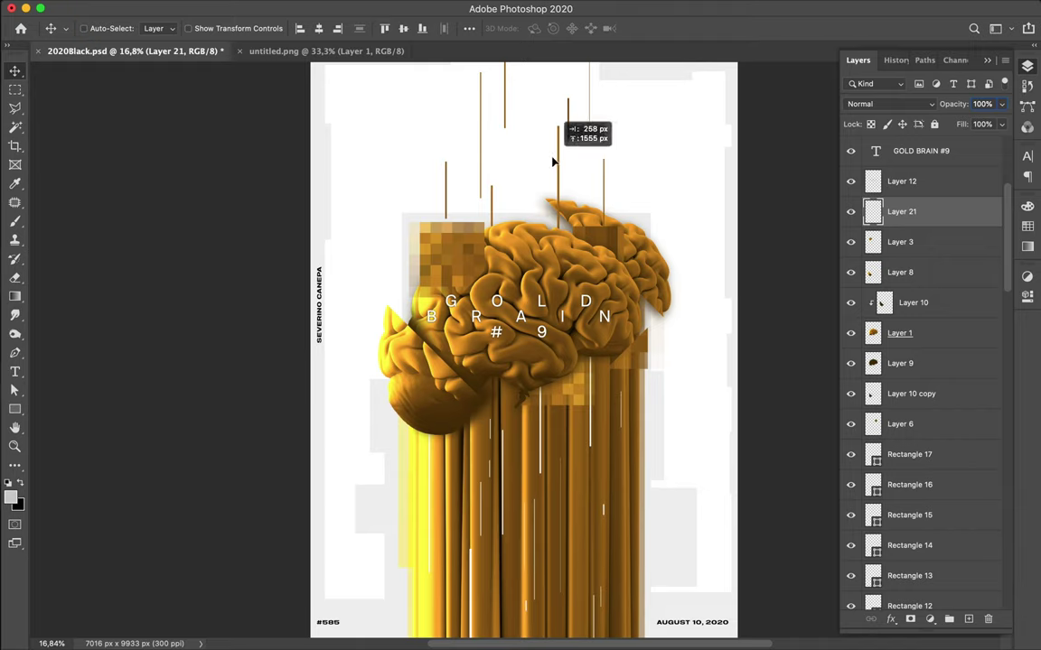
key("super")
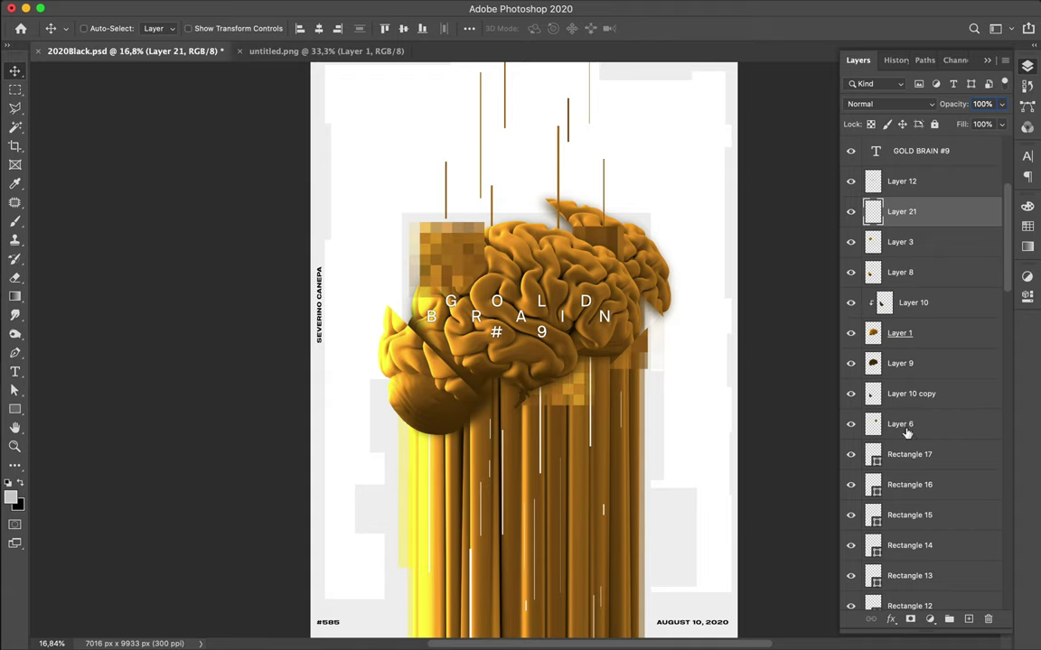
Group Rectangle 17 through Rectangle 2 into Group 1, then select Layer 2
left_click(950, 448)
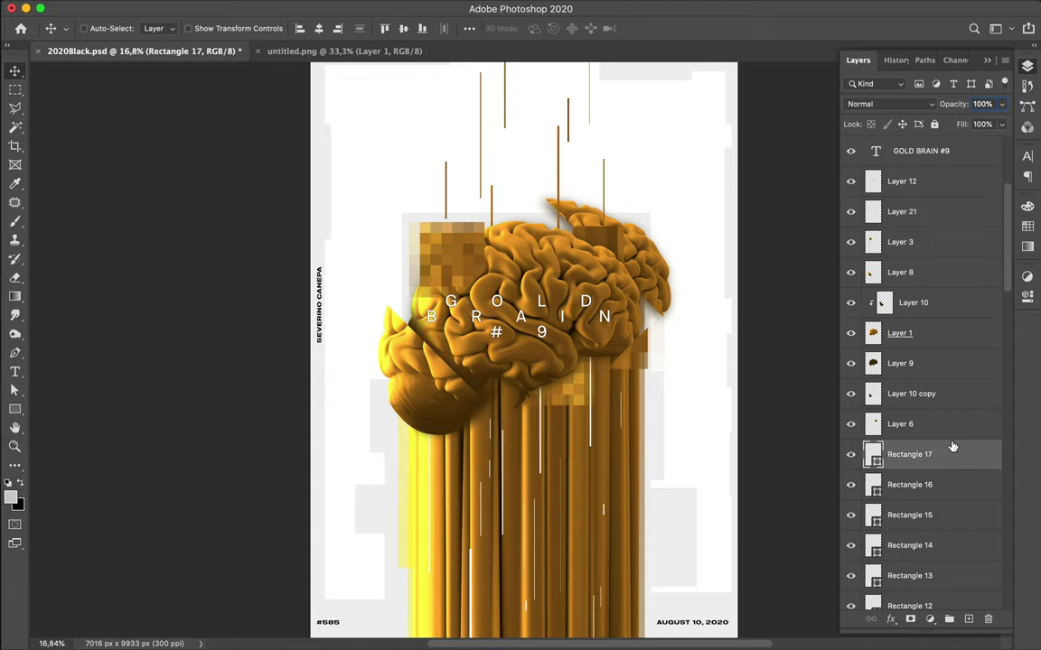
scroll(953, 446, "down", 10)
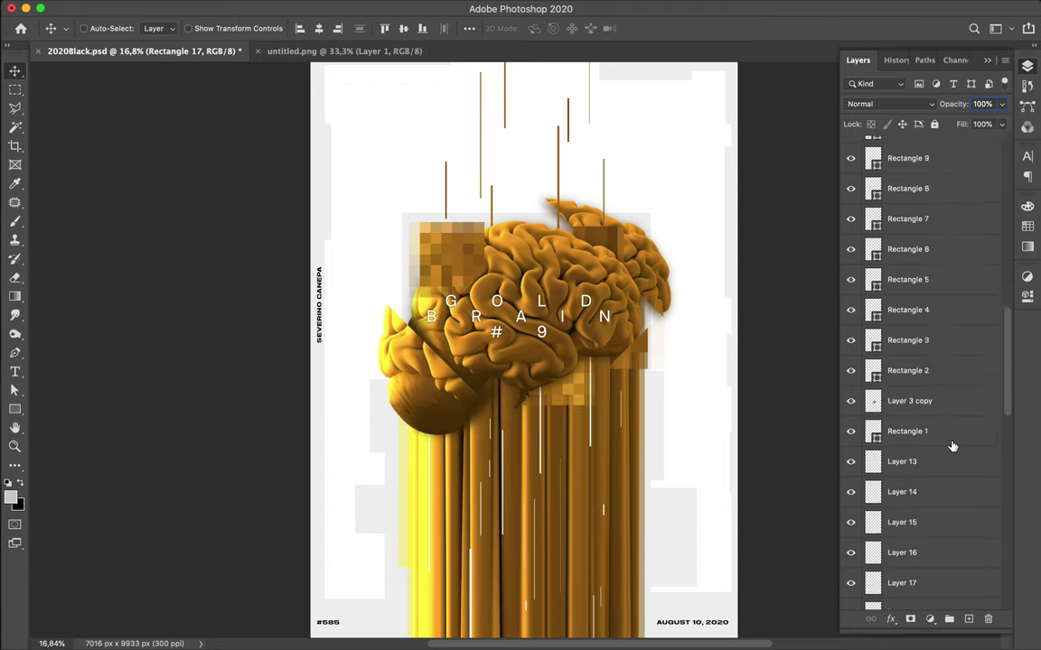
scroll(953, 446, "down", 2)
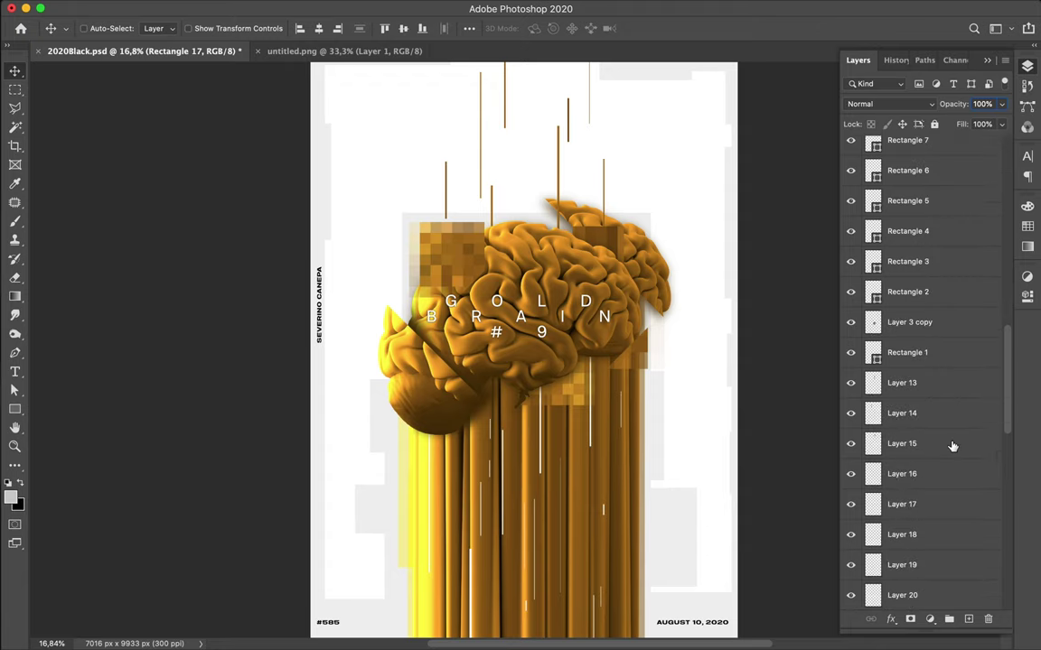
left_click(918, 294, "shift")
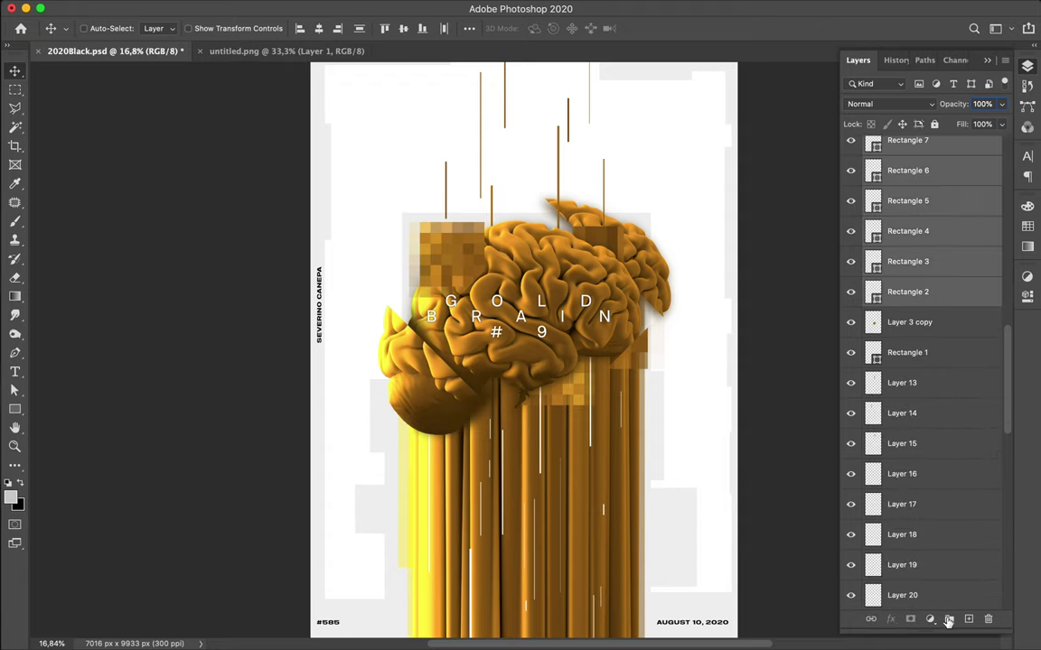
left_click(949, 620)
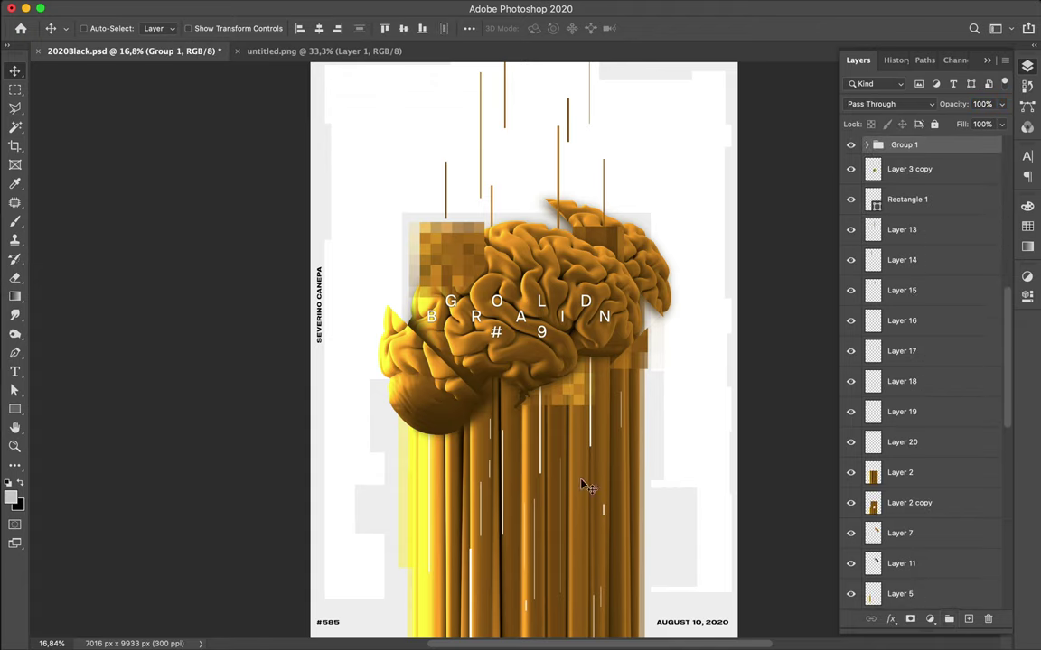
left_click(527, 482, "ctrl")
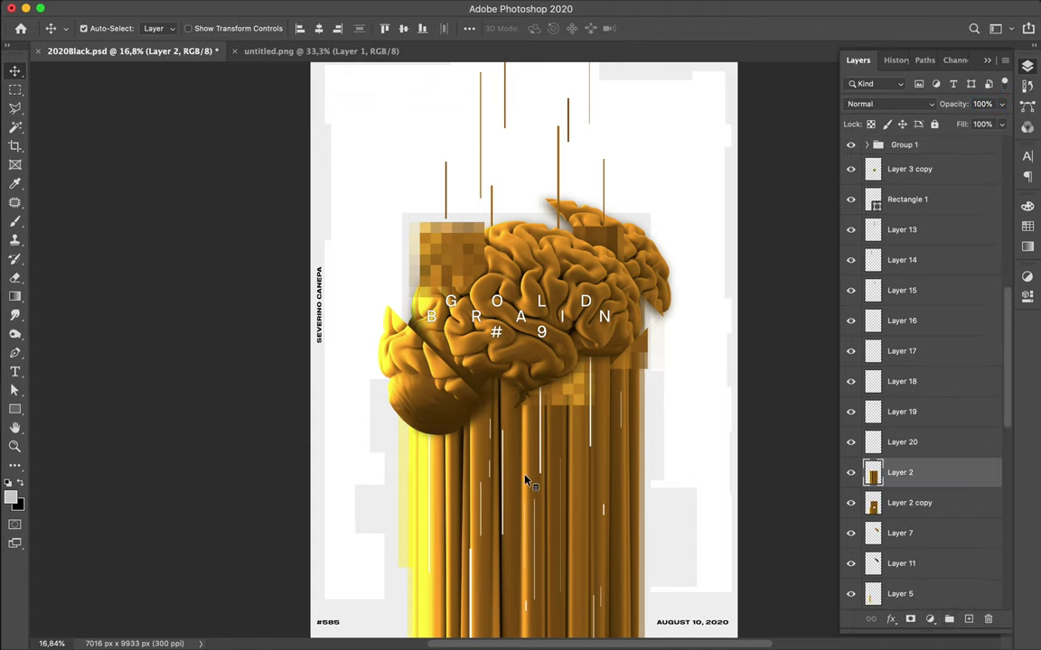
Copy a thin pillar strip onto Layer 22, raise it in the stack, and move it above the brain
key("m")
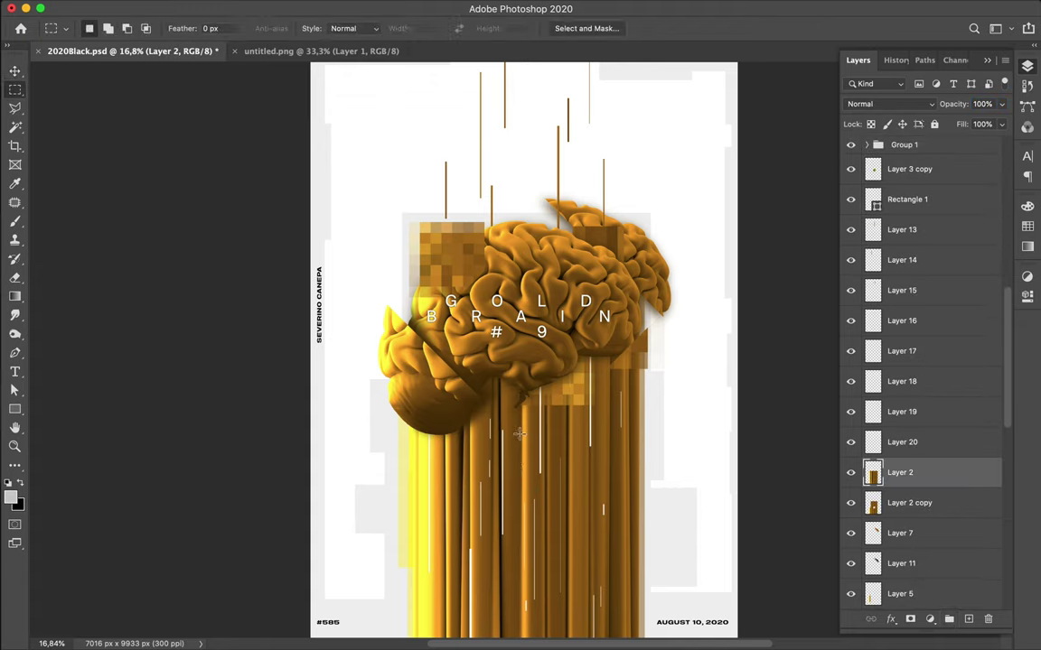
left_click_drag(520, 435, 519, 558)
key("ctrl+j")
left_click_drag(933, 477, 936, 198)
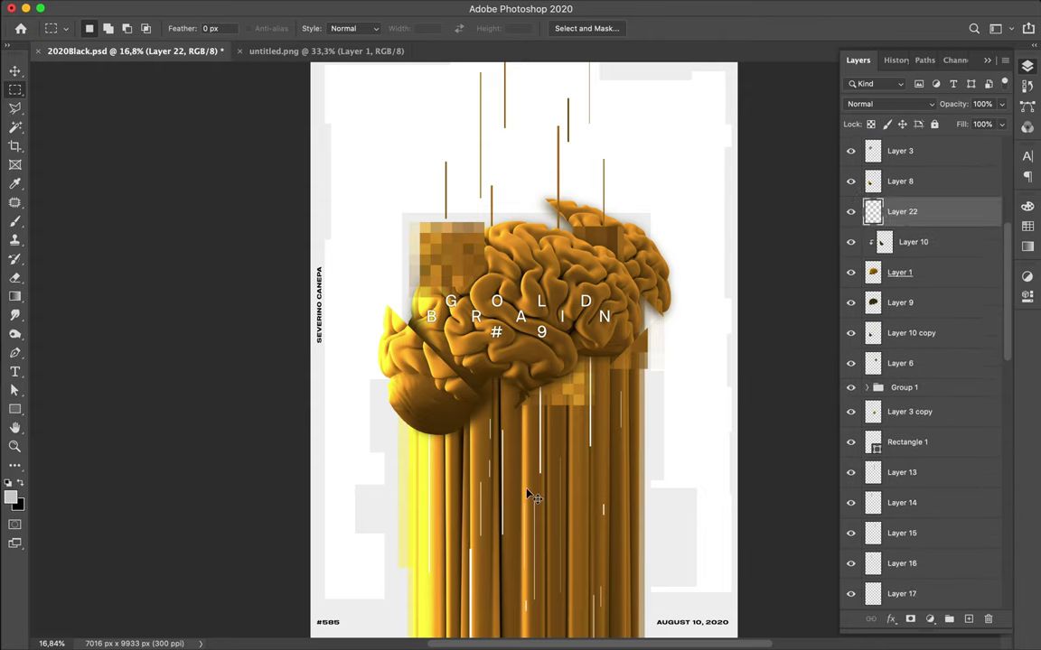
key("v")
left_click_drag(554, 260, 540, 210)
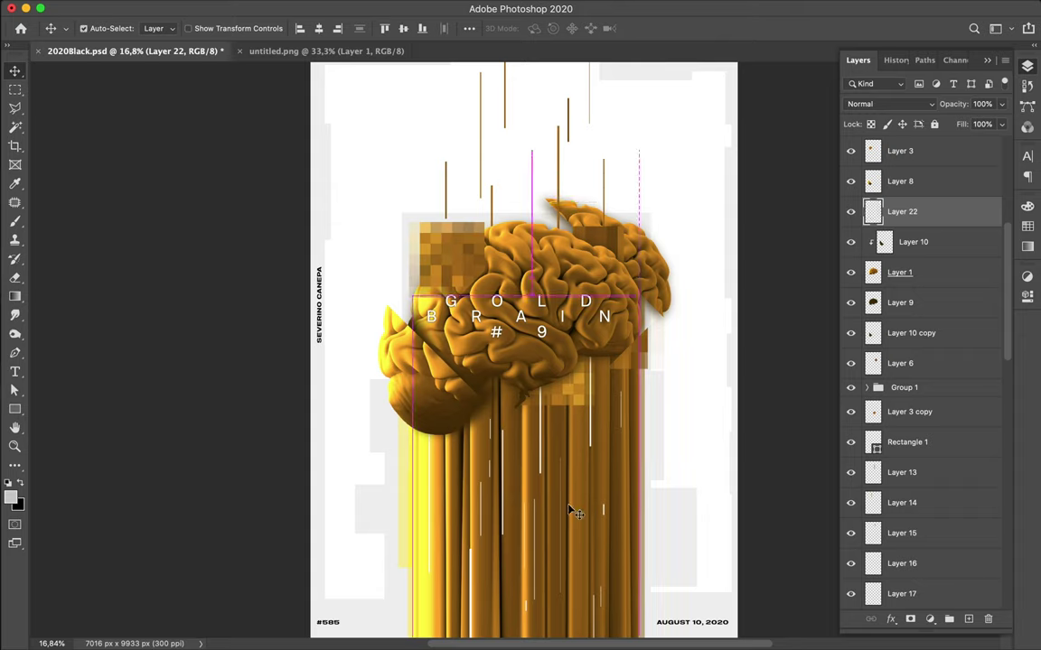
Copy another pillar strip to Layer 23, lift it above Group 1, and reposition the pixelated patch
key("m")
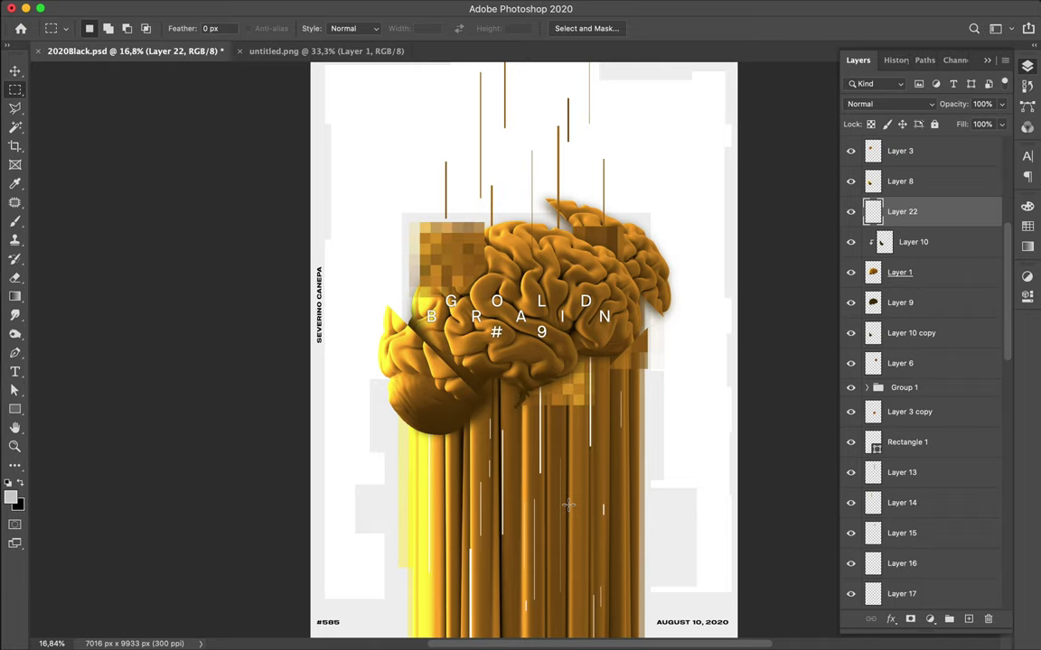
left_click_drag(507, 446, 509, 575)
key("v")
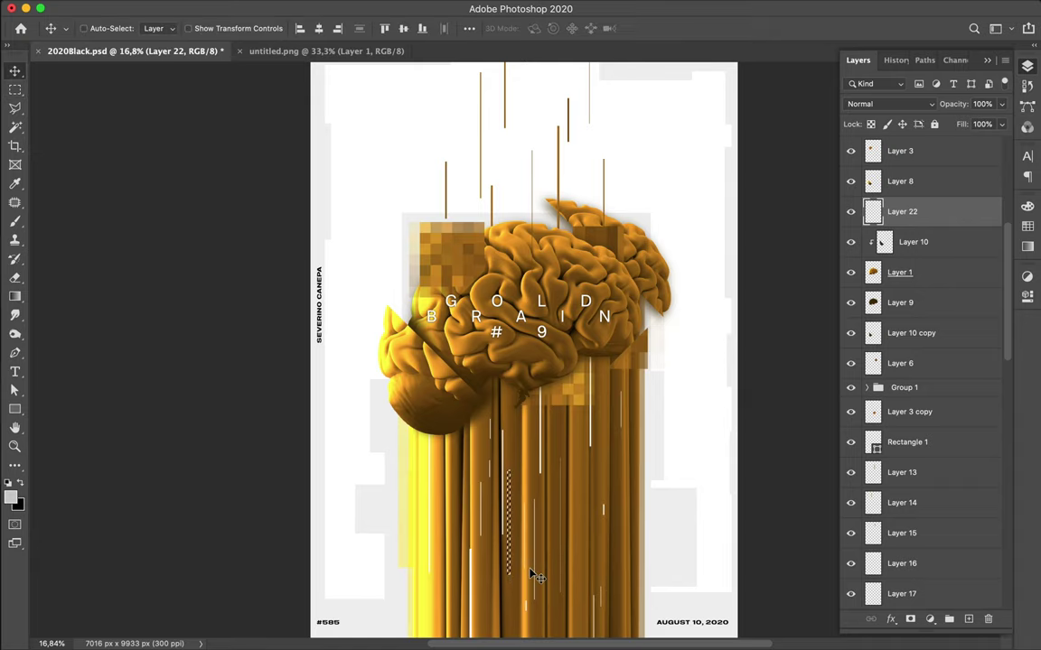
key("ctrl+j")
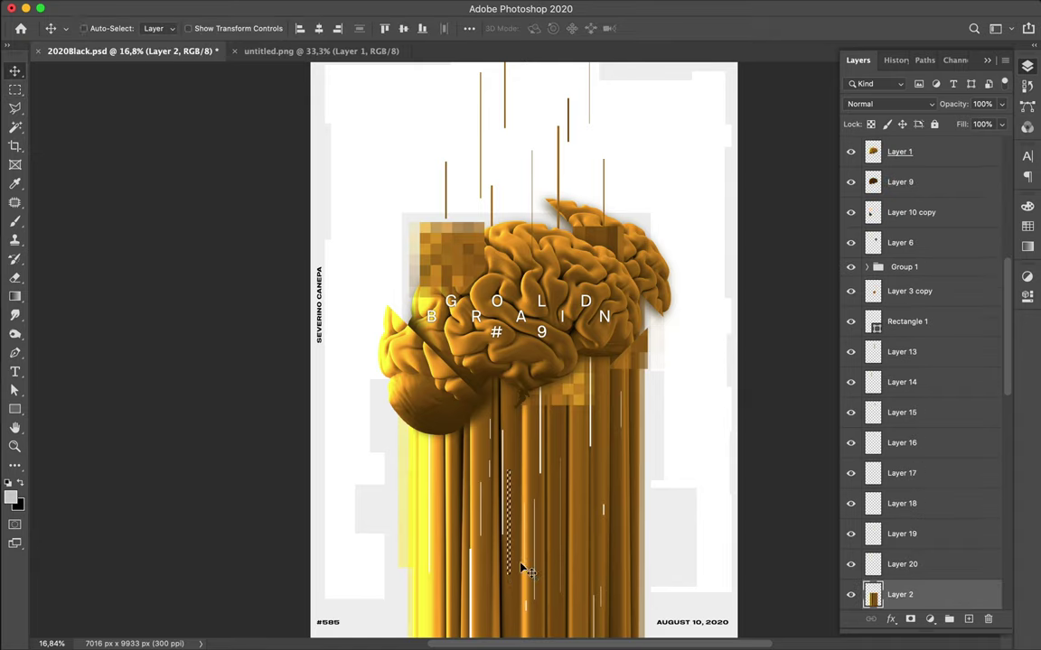
key("ctrl")
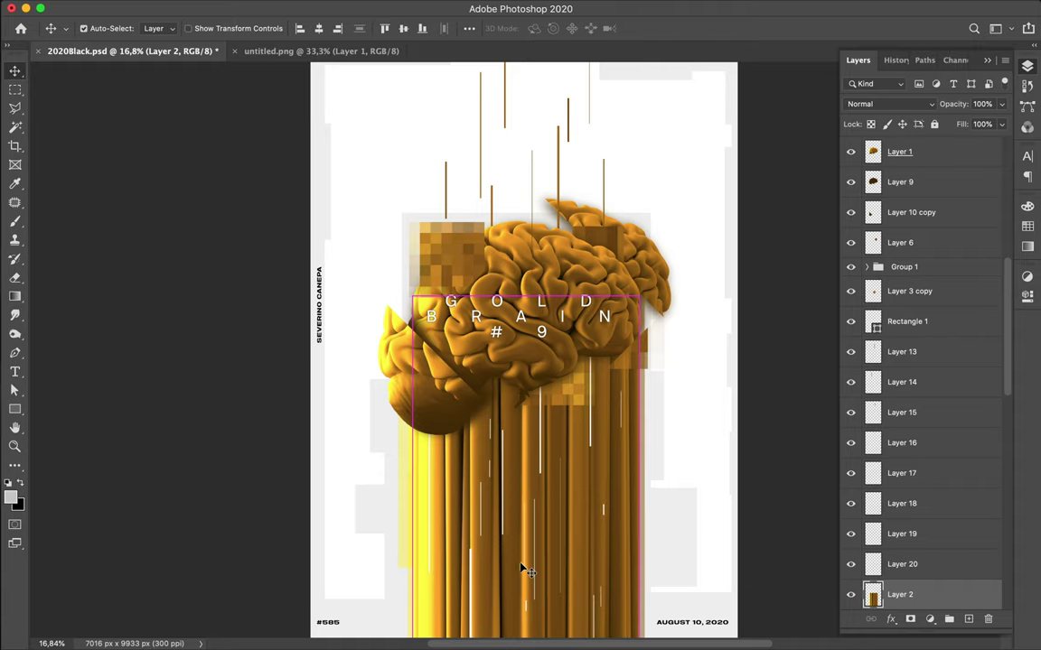
key("ctrl+alt+shift+n")
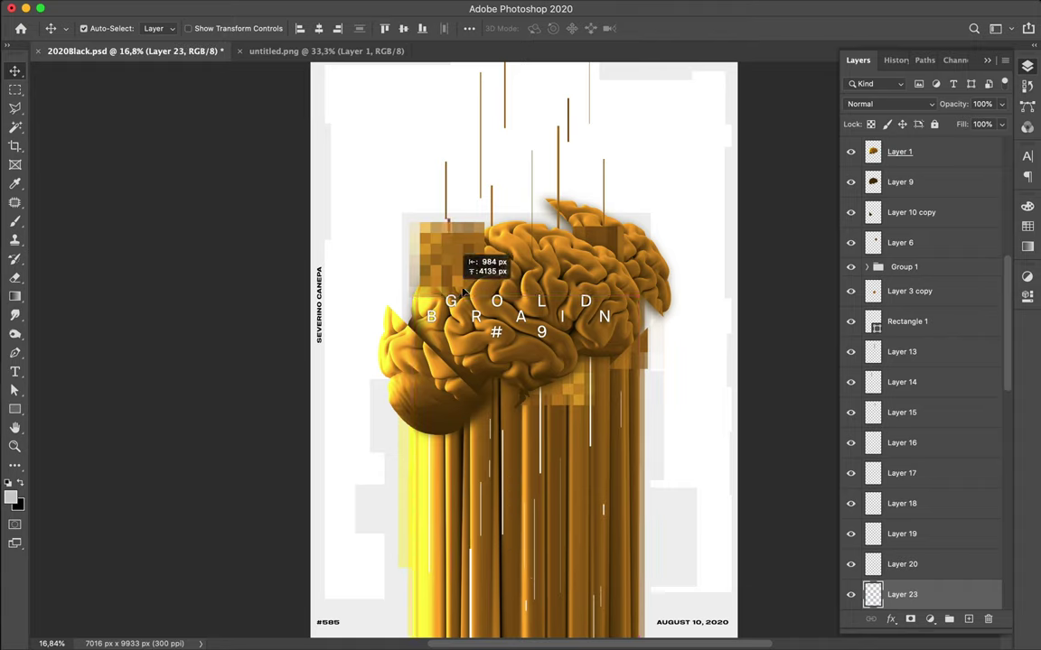
left_click_drag(927, 596, 920, 242)
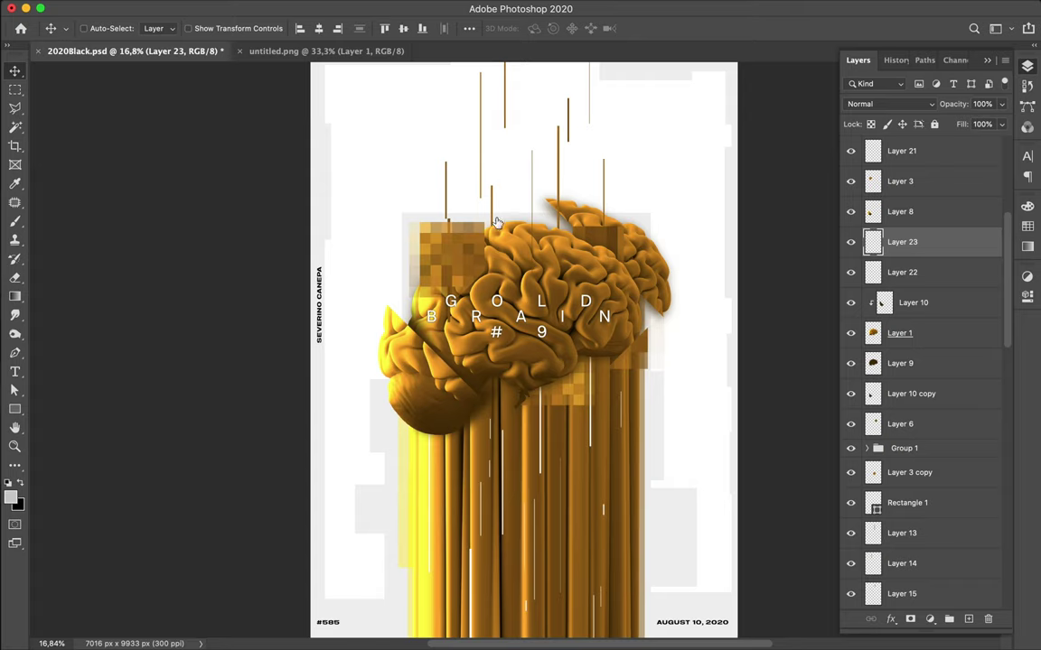
left_click_drag(459, 251, 523, 191)
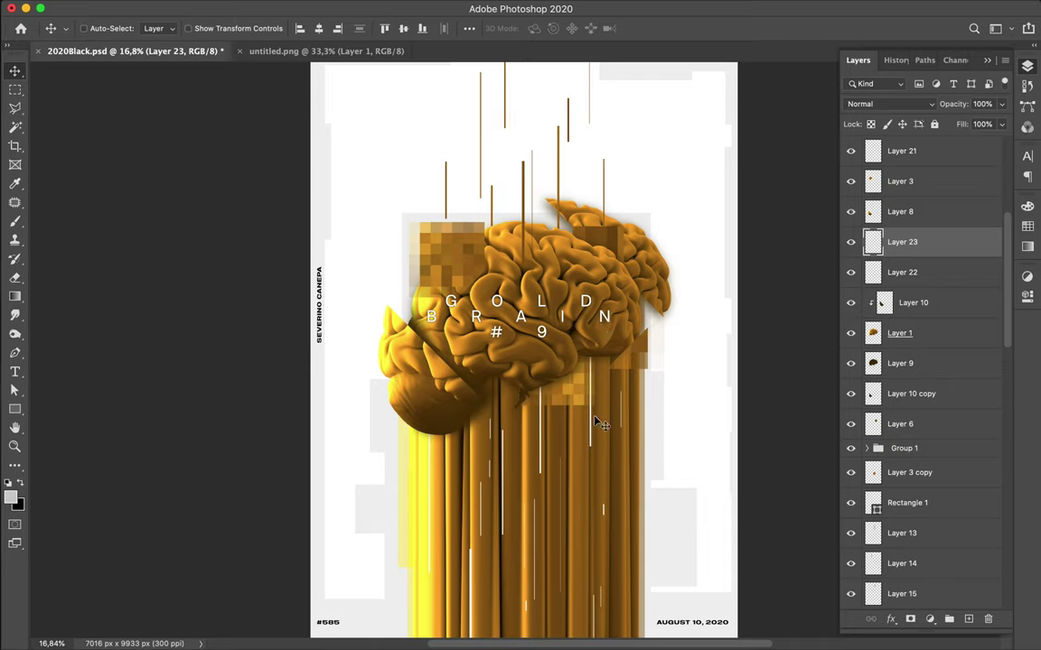
Change the foreground colour from grey cdcdcd to pure white (ffffff) for the Rectangle tool
key("u")
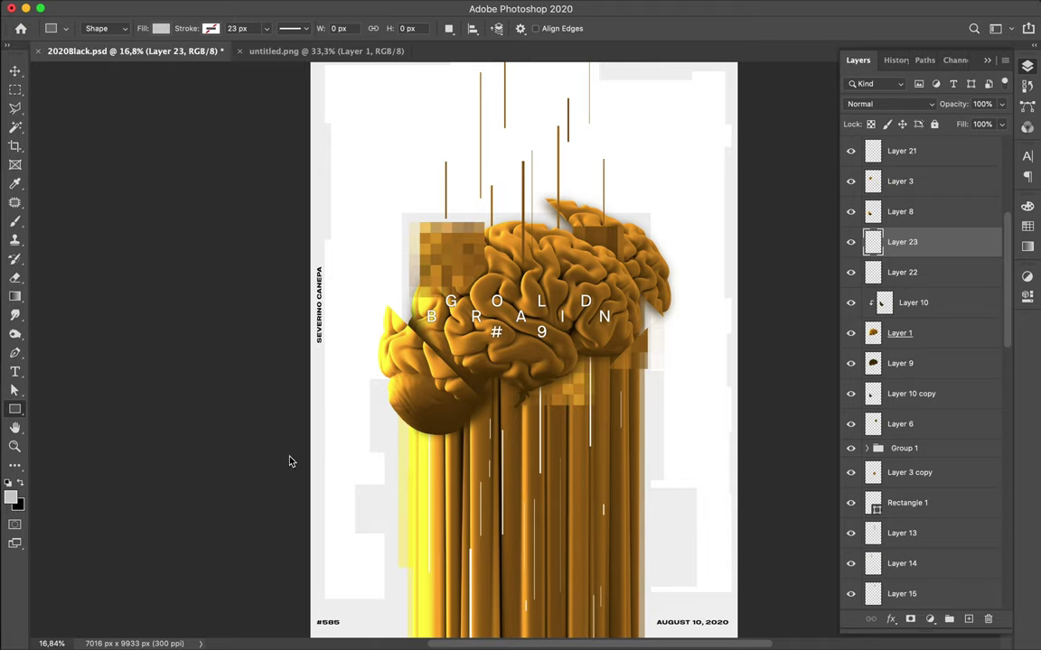
left_click(10, 498)
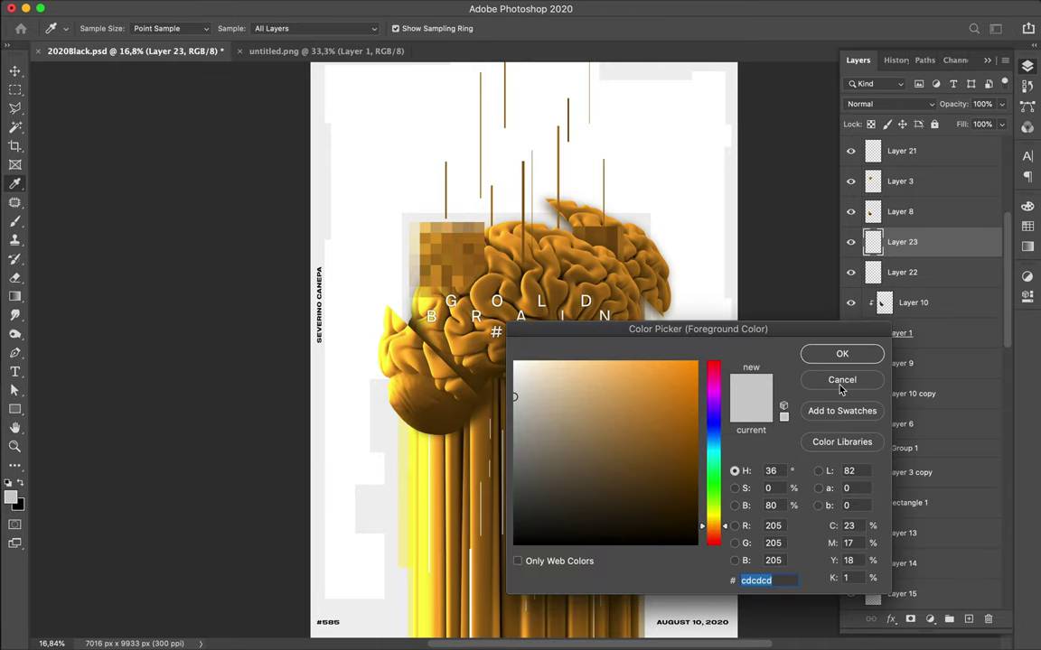
left_click(512, 359)
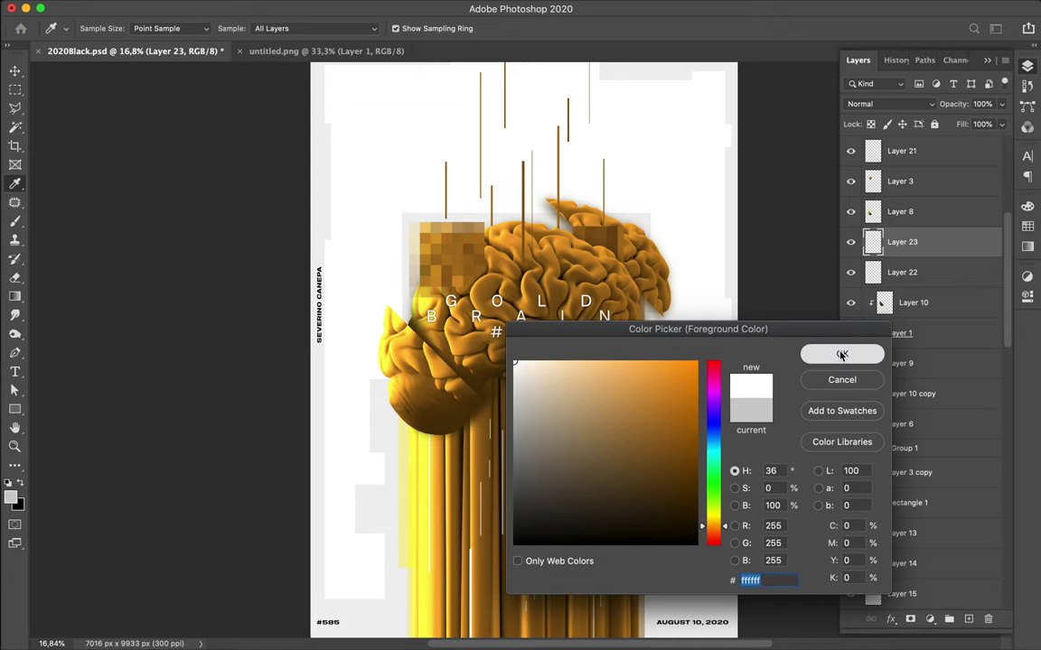
key("Return")
key("u")
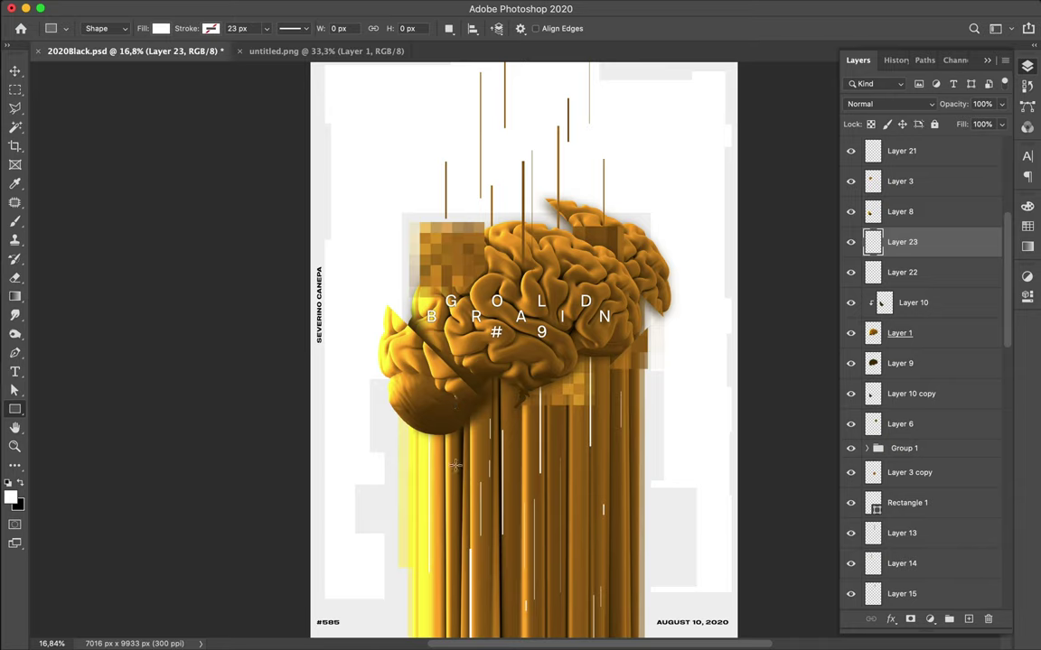
Draw a long thin white bar below the brain's left side and a short one under the letter B
left_click_drag(455, 401, 457, 482)
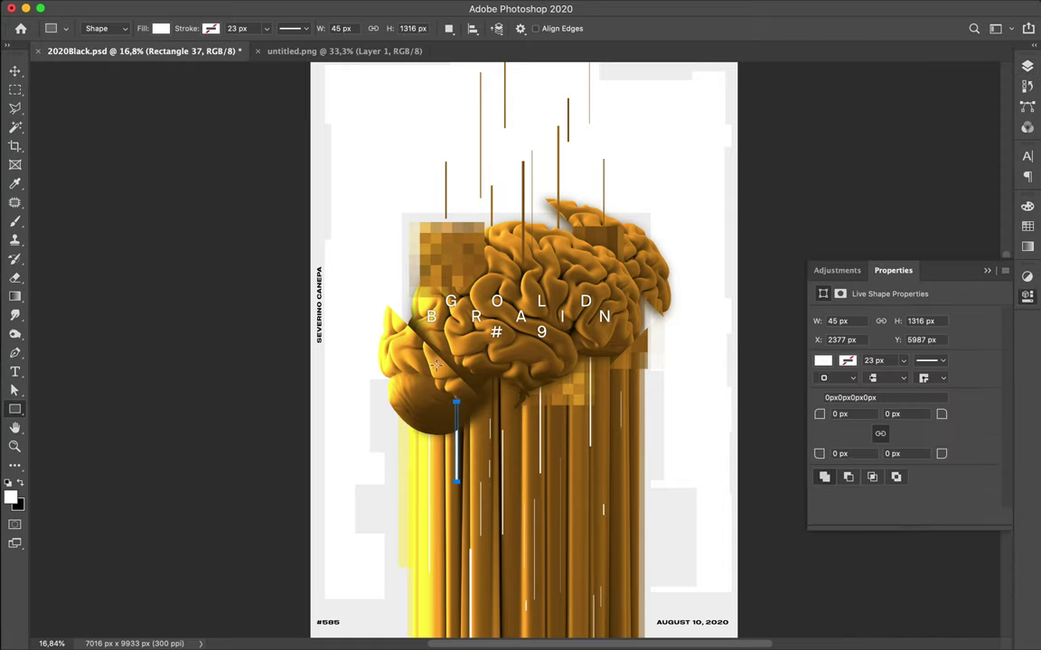
left_click_drag(435, 338, 435, 366)
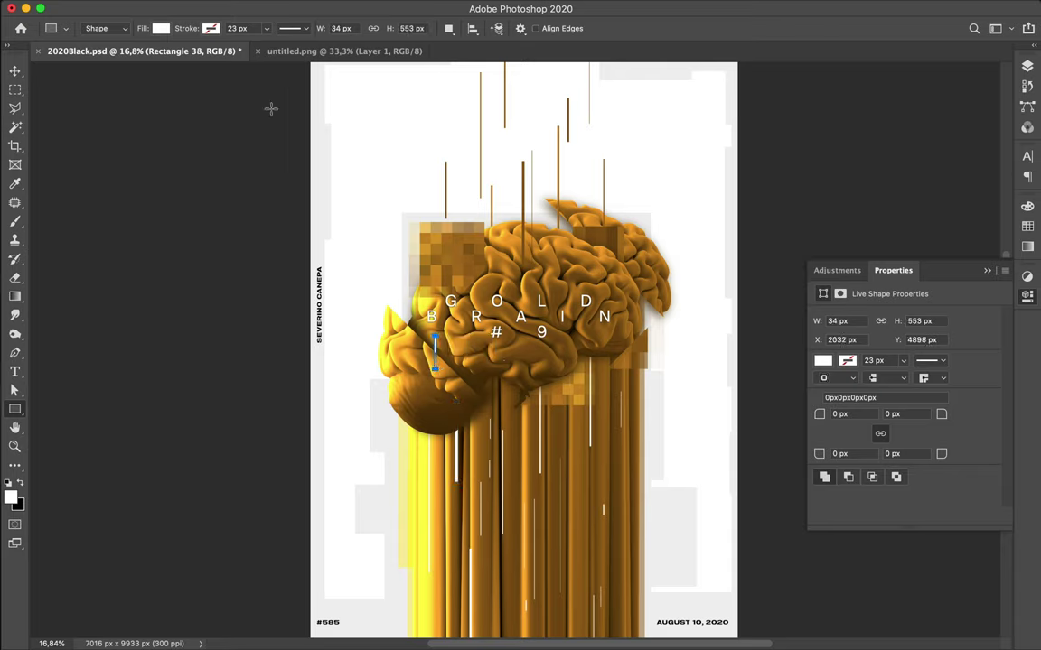
left_click(16, 69)
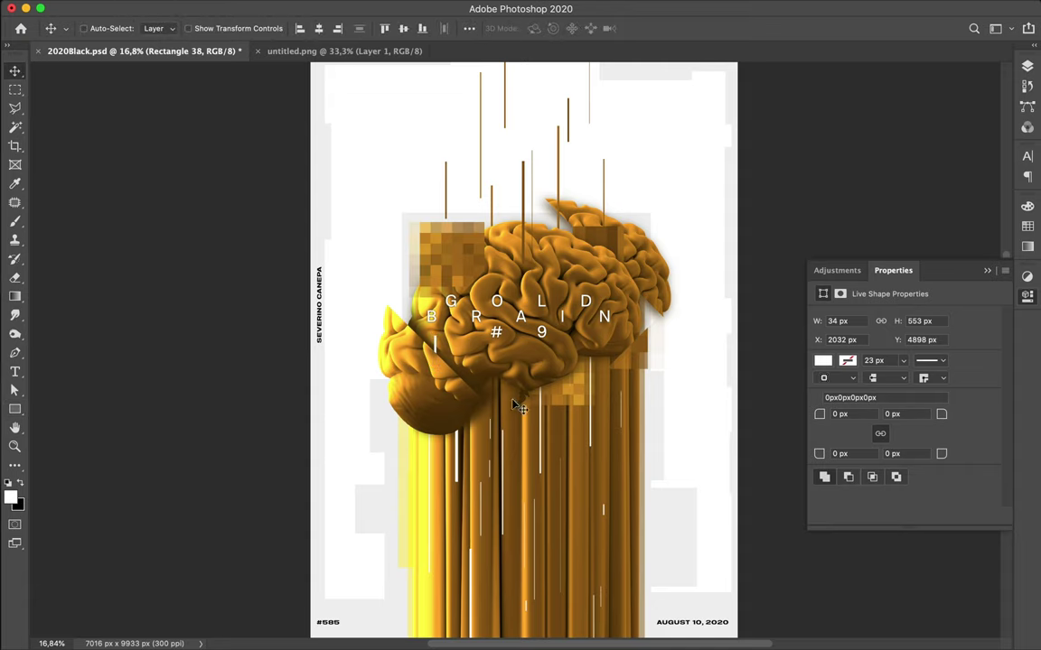
left_click(459, 471, "super")
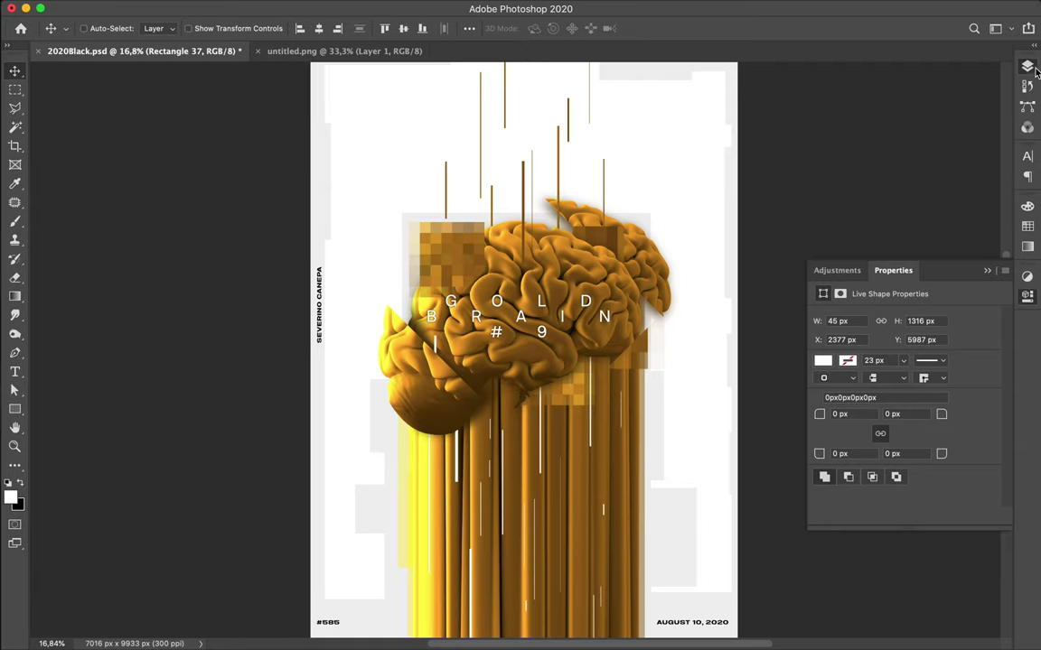
key("F7")
Move Rectangle 37 just under Layer 21 and stack a duplicate of Rectangle 17 right below it
left_click_drag(940, 272, 922, 175)
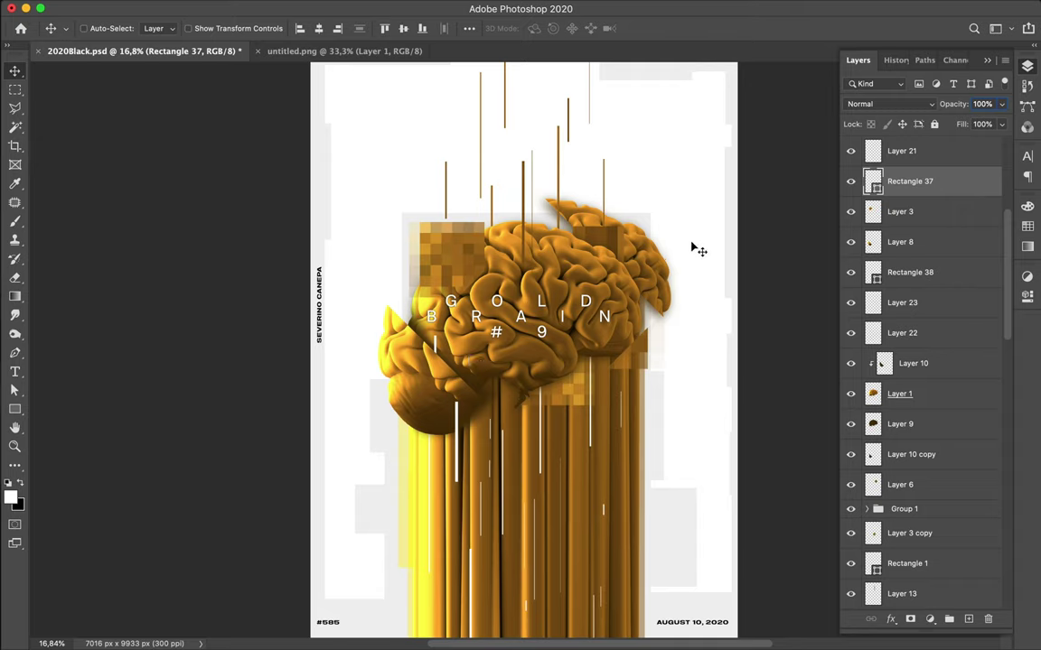
left_click(482, 517)
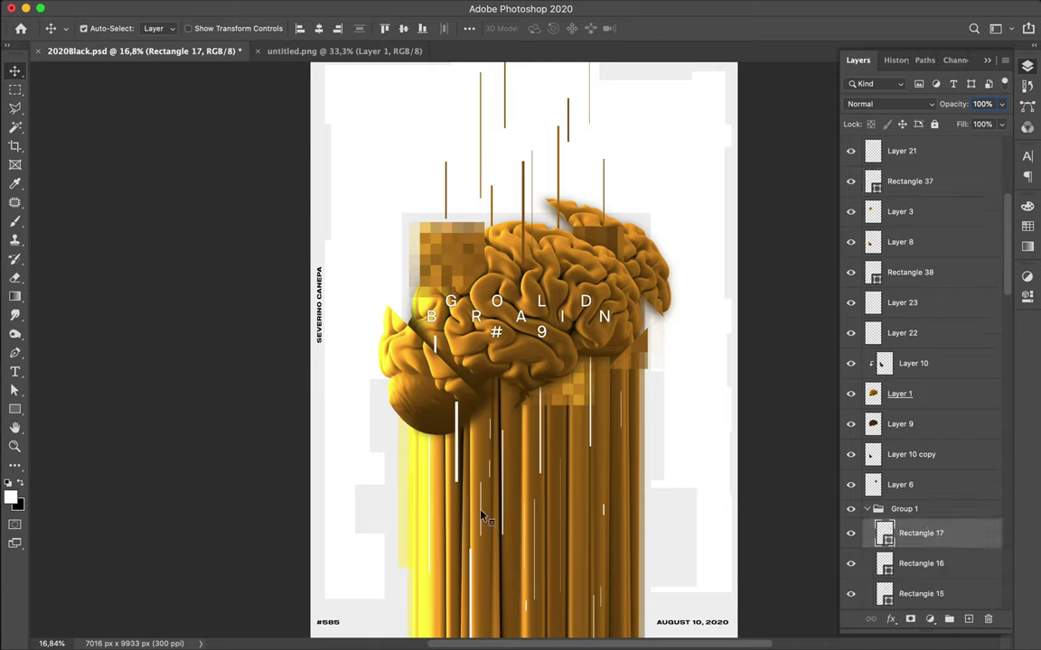
left_click_drag(620, 348, 626, 269)
left_click_drag(931, 536, 898, 210)
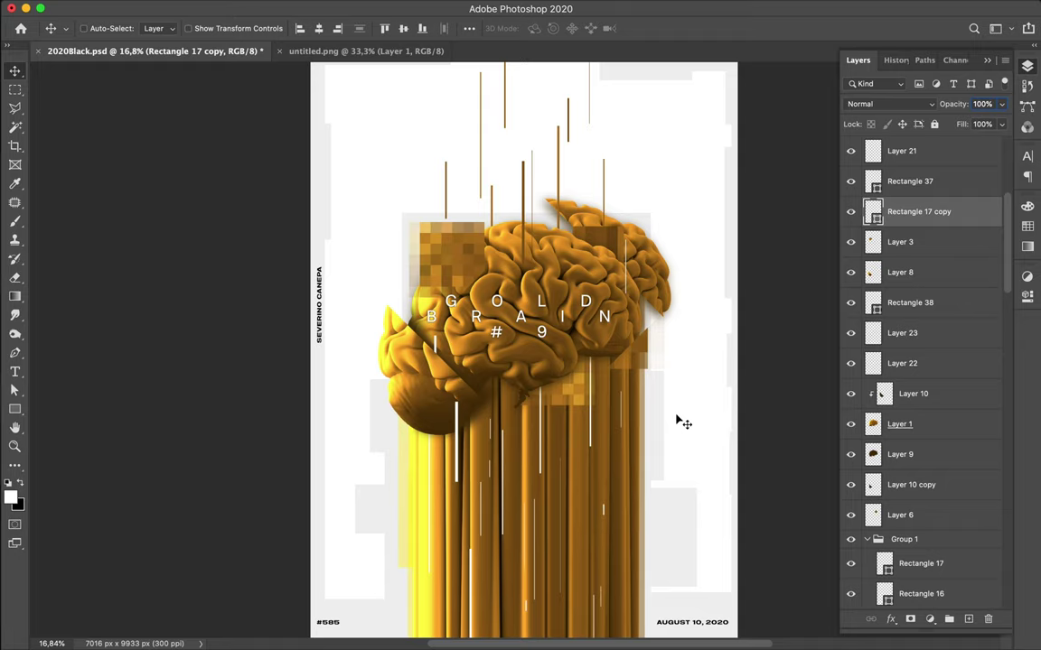
scroll(680, 422, "down", 1)
scroll(680, 422, "down", 2)
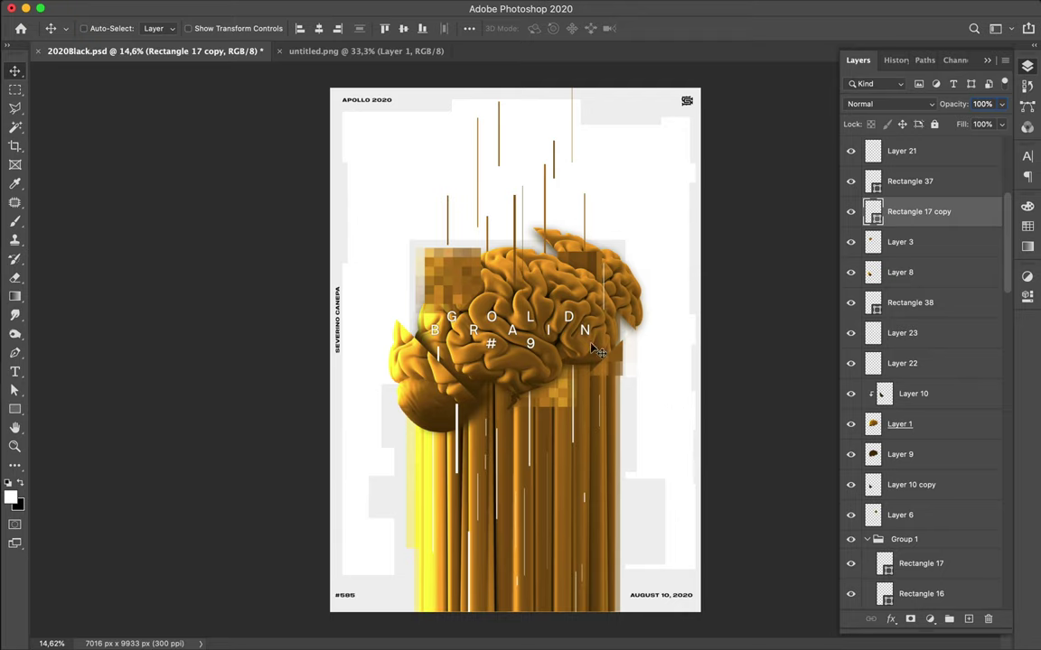
key("super")
Select Layer 12 and drag its Fill slider down, past about 90%, to 84%
left_click(585, 335, "super")
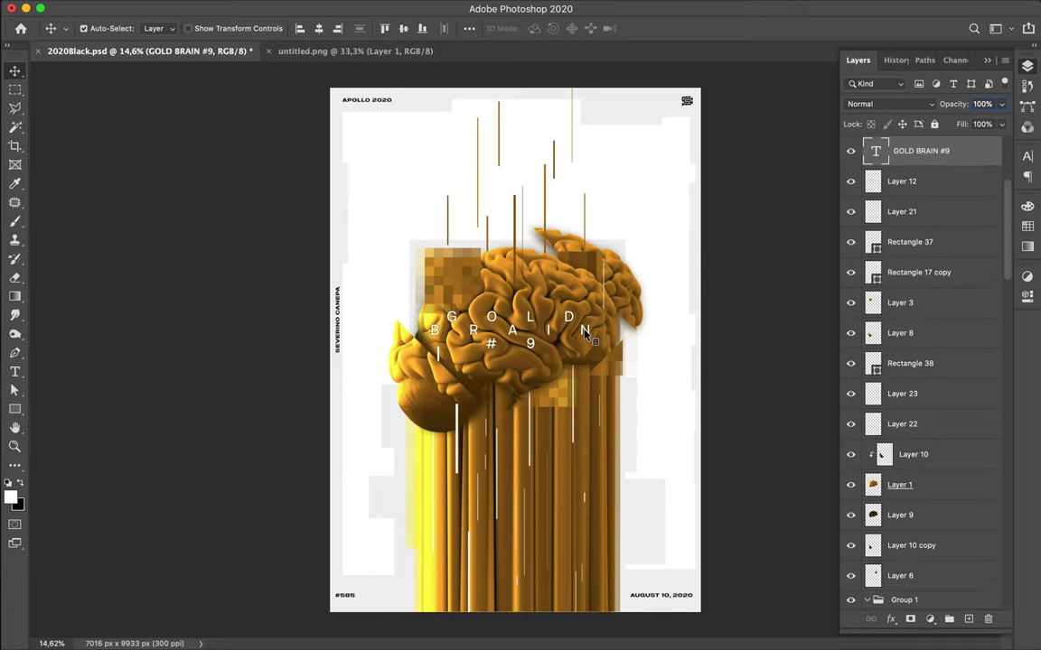
left_click(938, 188)
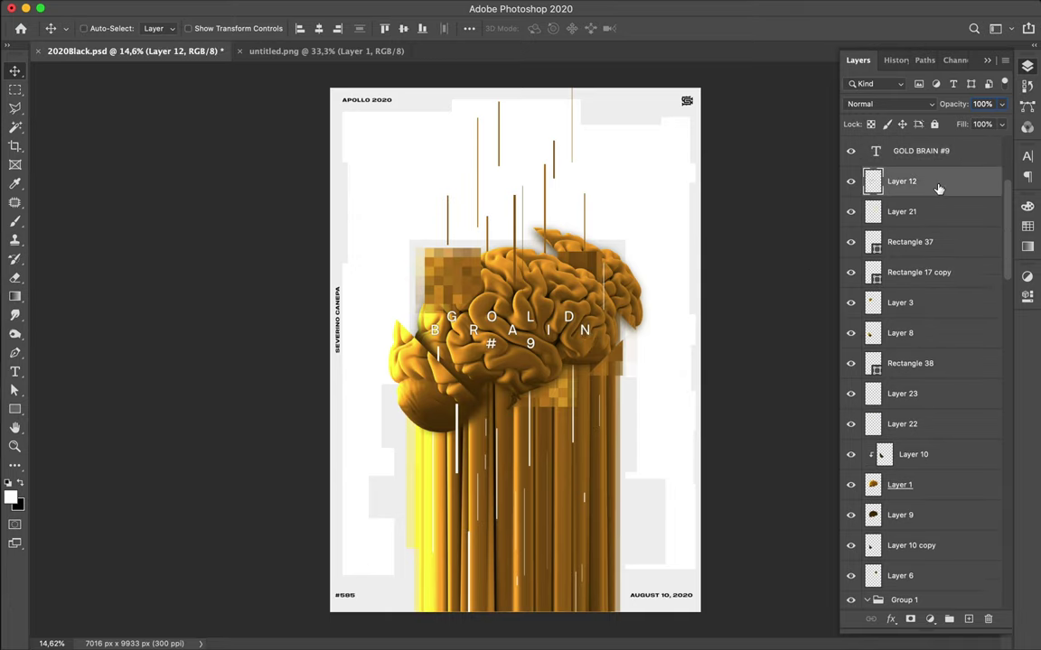
scroll(516, 348, "up", 5)
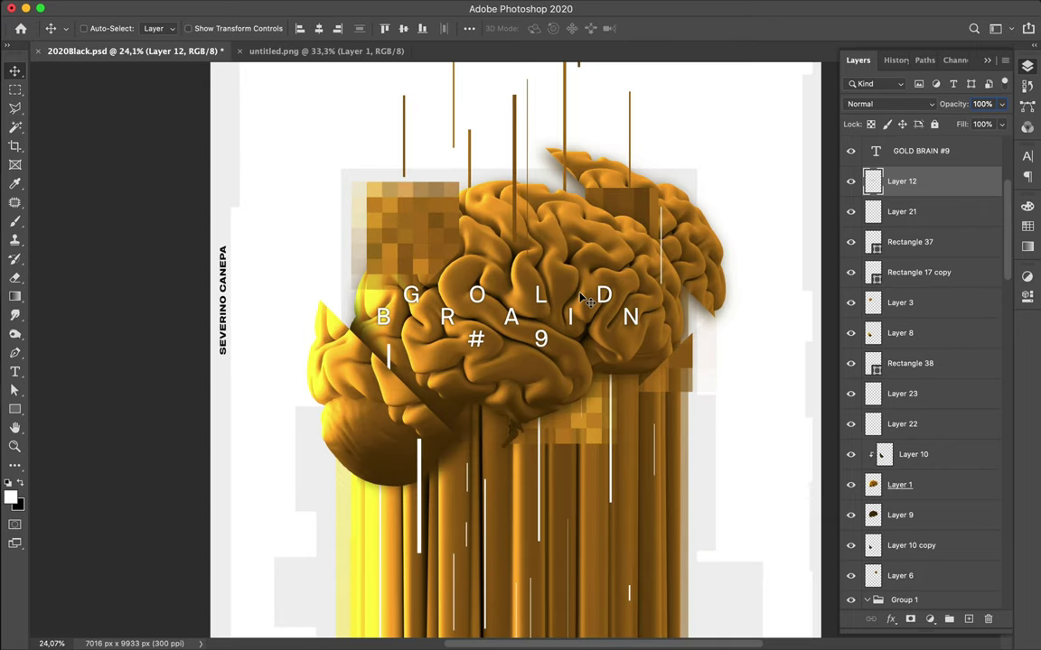
left_click(1001, 124)
left_click_drag(1002, 145, 997, 142)
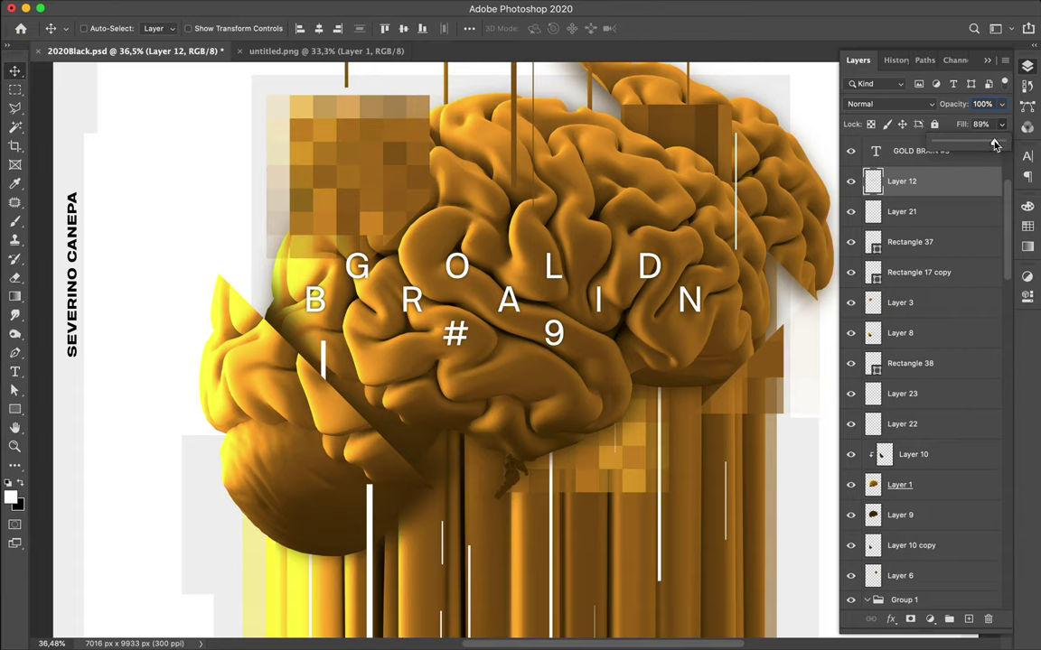
left_click_drag(995, 145, 992, 144)
scroll(583, 307, "down", 3)
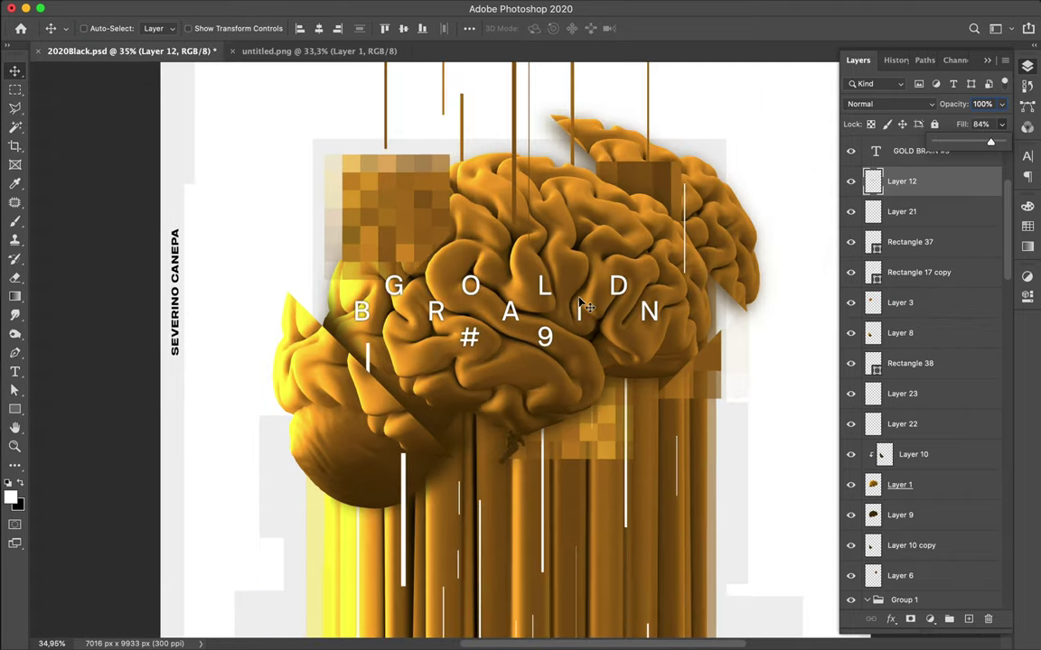
scroll(582, 307, "down", 1)
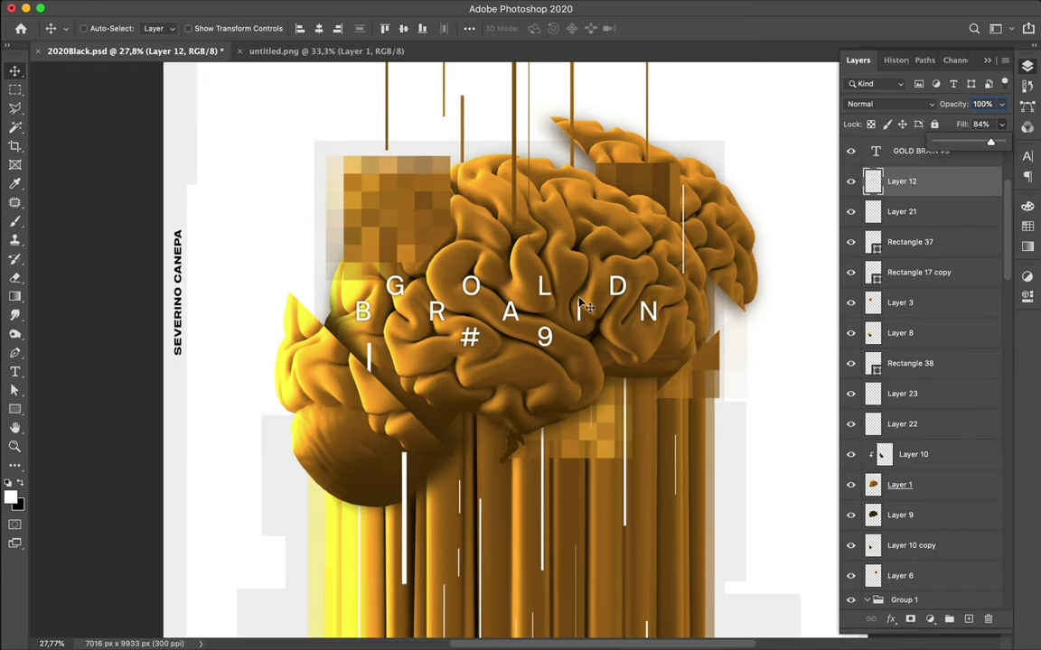
scroll(580, 302, "down", 2)
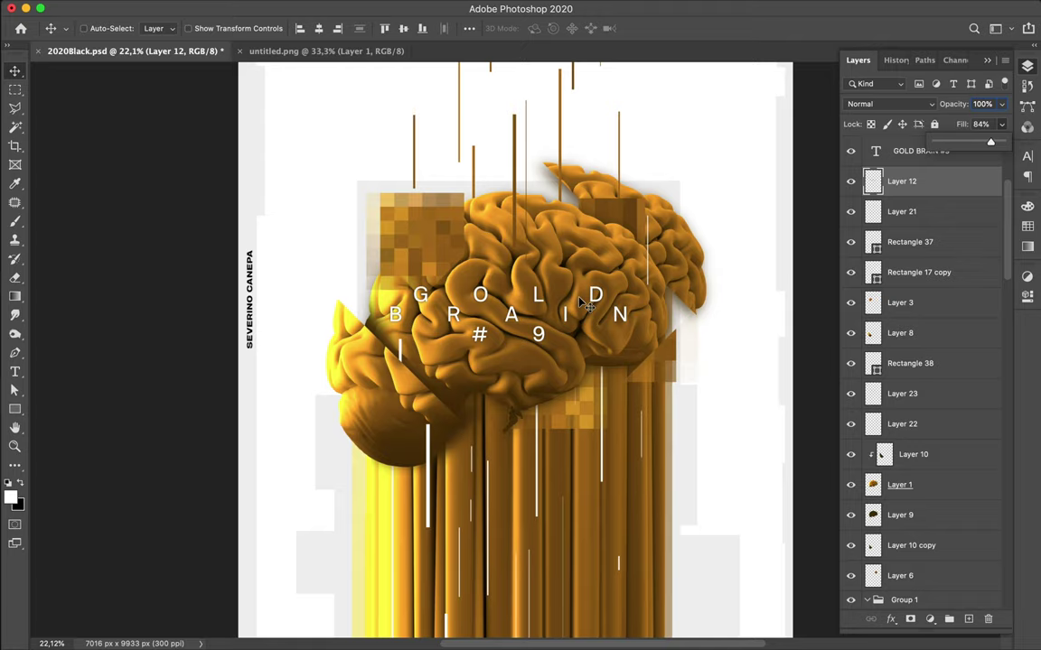
View the poster full screen without panels, zoomed out to show the whole artboard
key("f")
key("f")
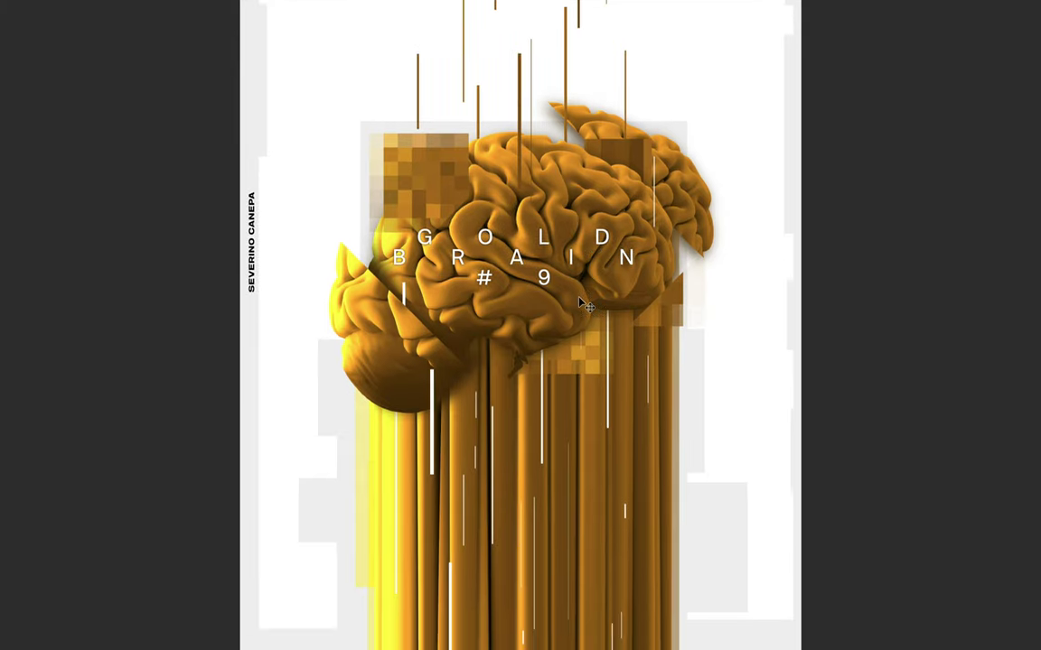
key("ctrl")
key("ctrl+minus")
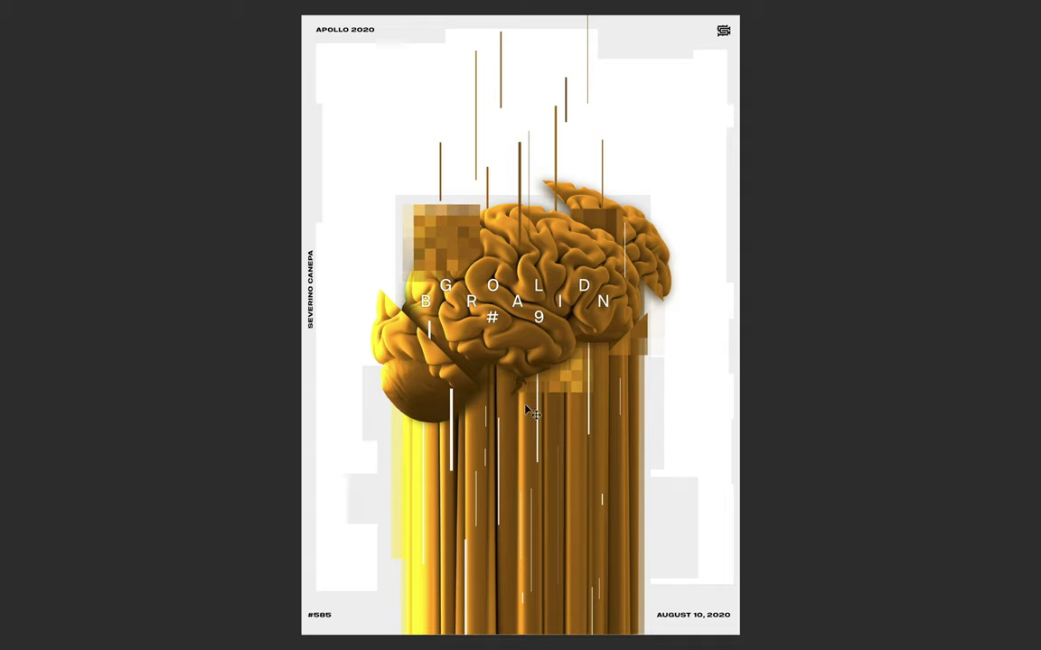
Stretch the long white line below the brain to about 1316 px tall, then fit the artboard and deselect
left_click(451, 430)
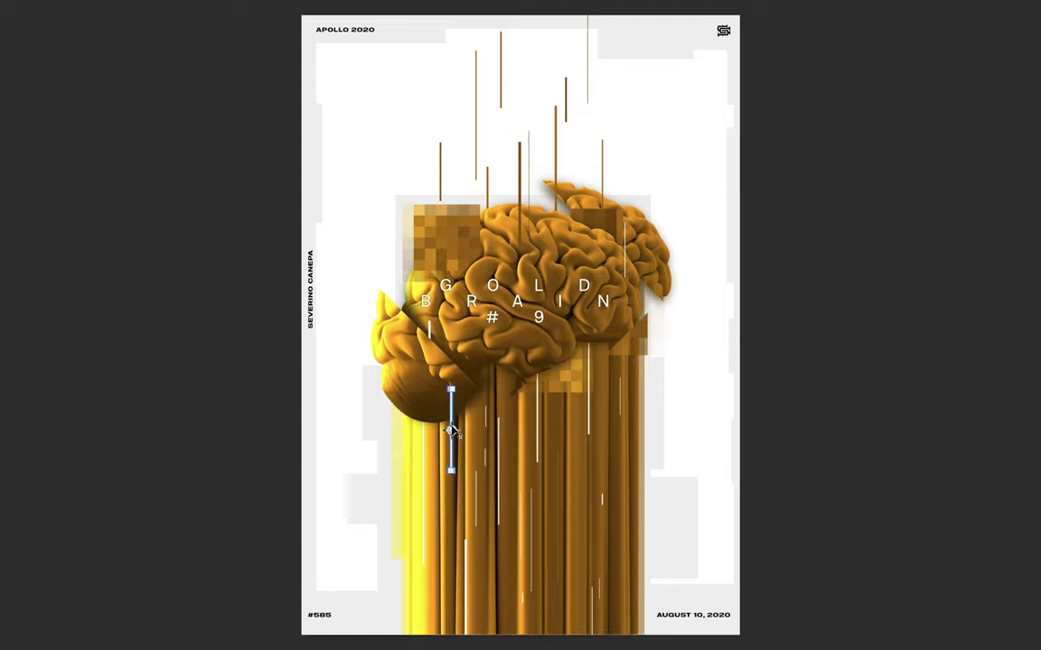
key("ctrl+plus")
key("ctrl+plus")
key("ctrl+plus")
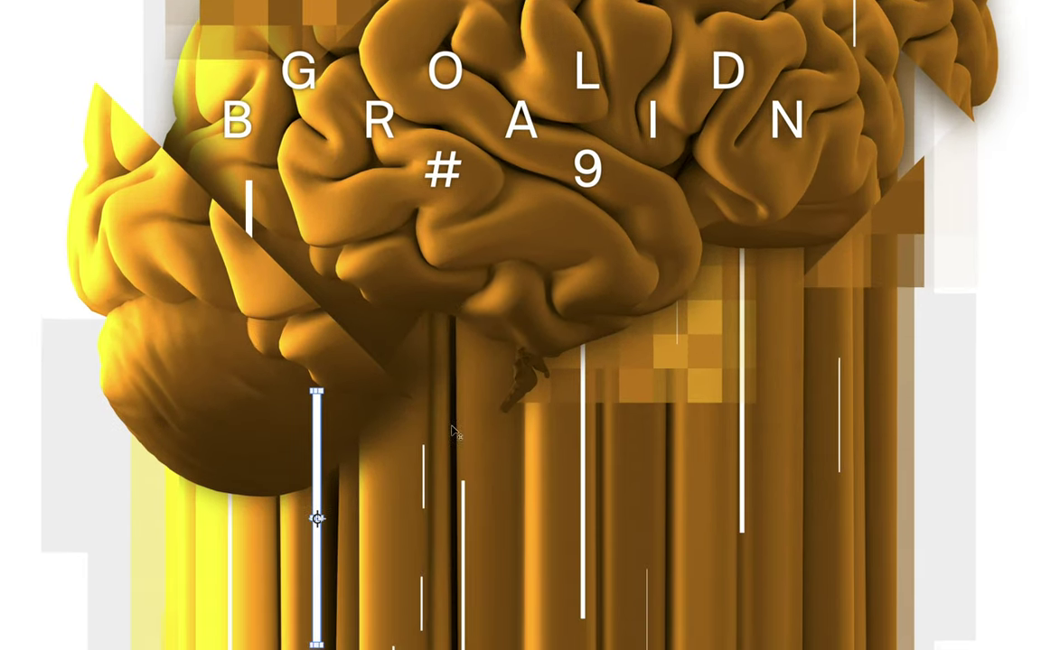
left_click_drag(328, 496, 318, 519)
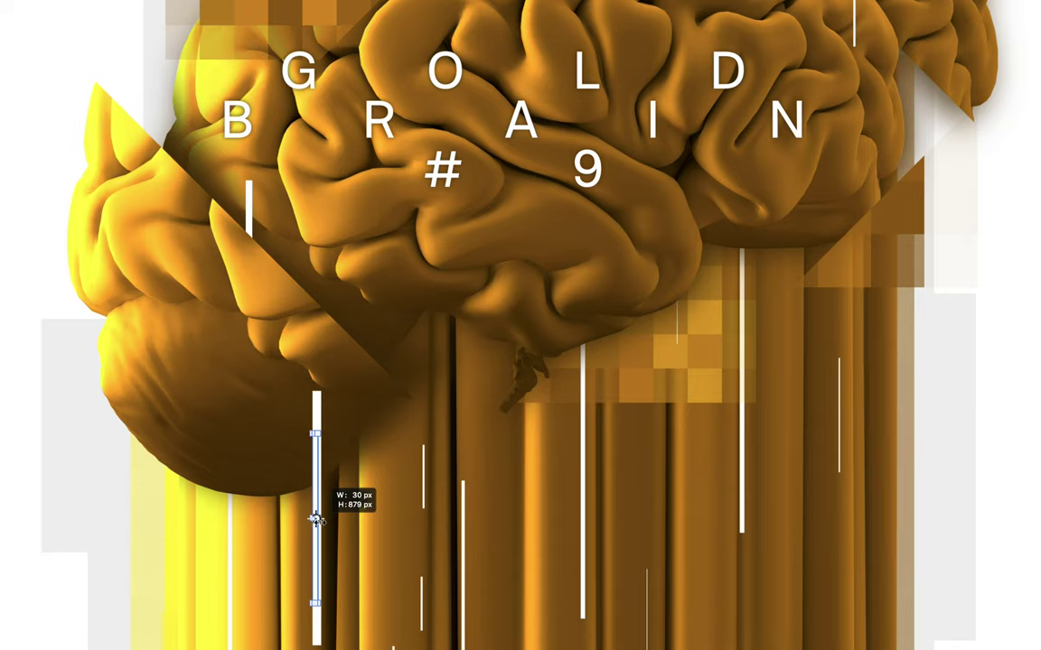
left_click_drag(316, 519, 315, 519)
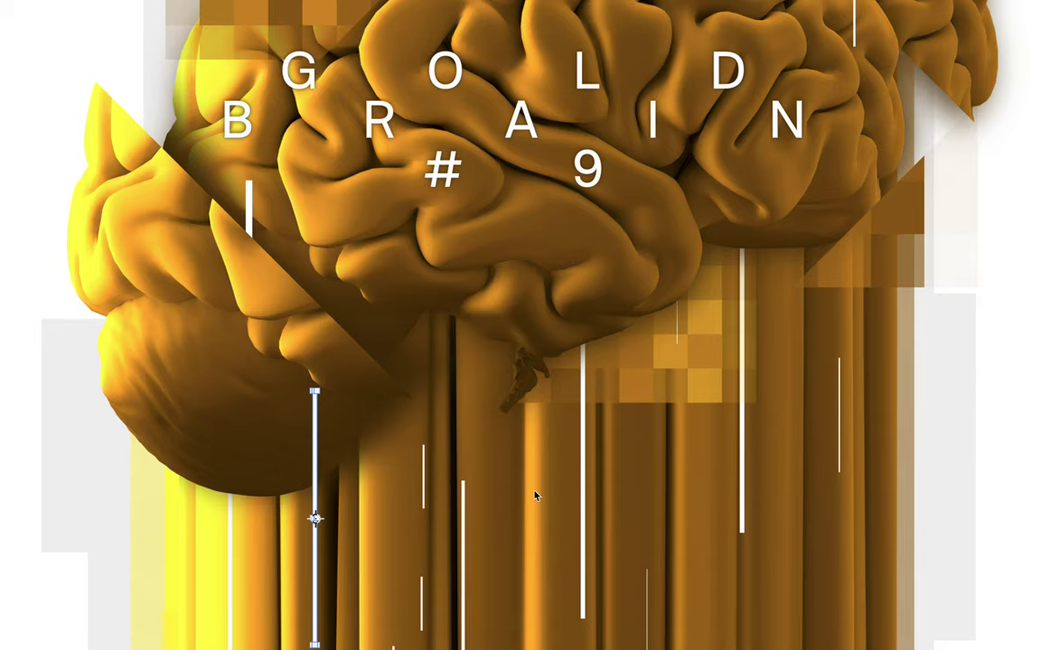
key("a")
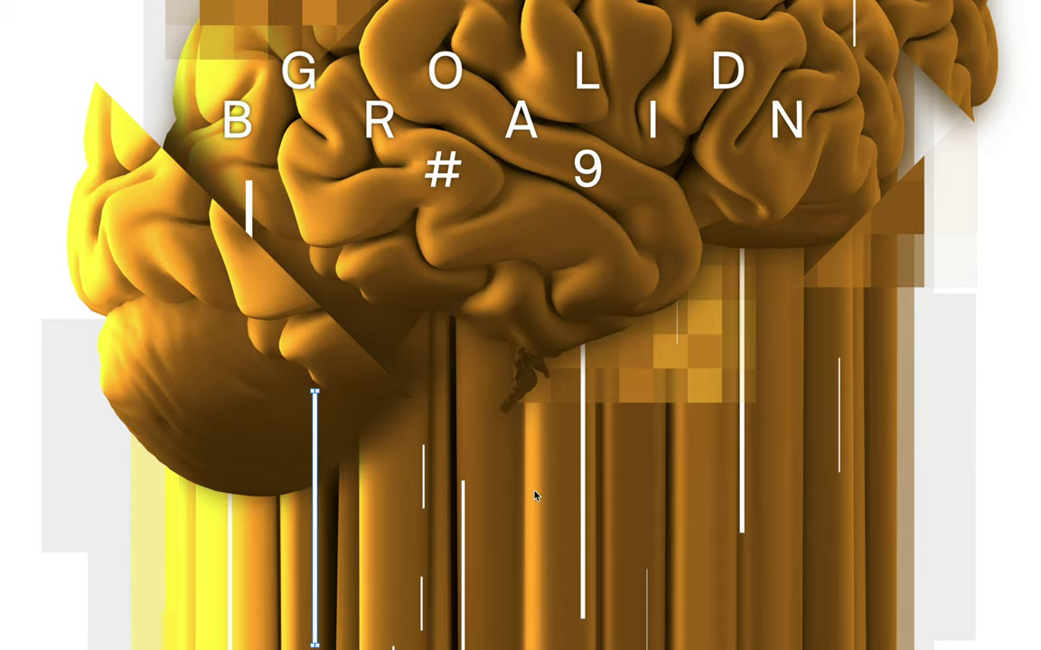
key("ctrl+0")
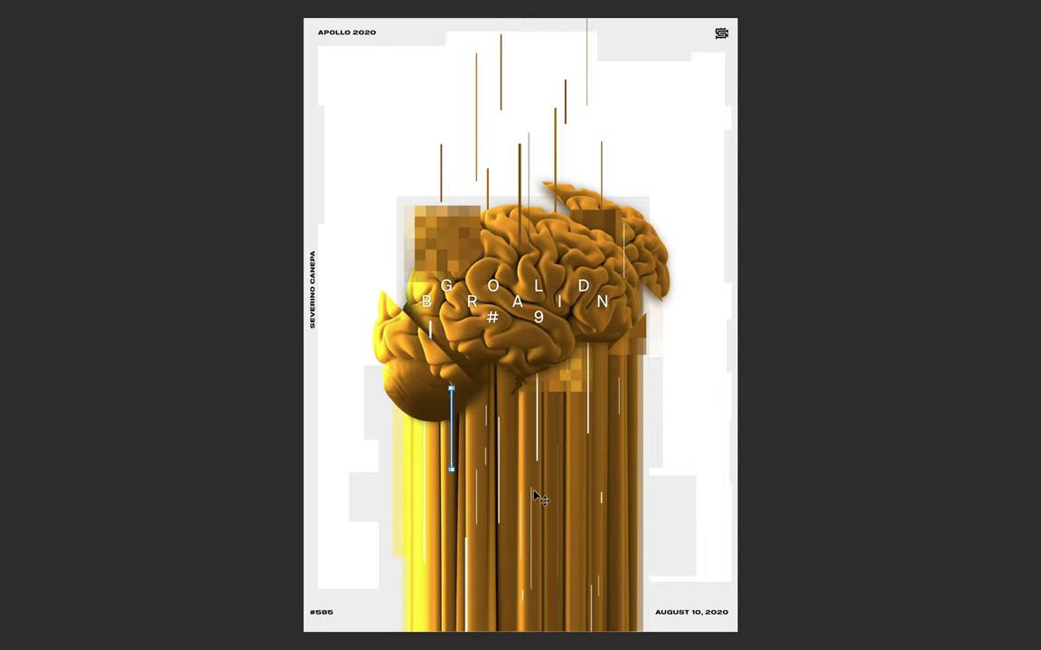
left_click(807, 408)
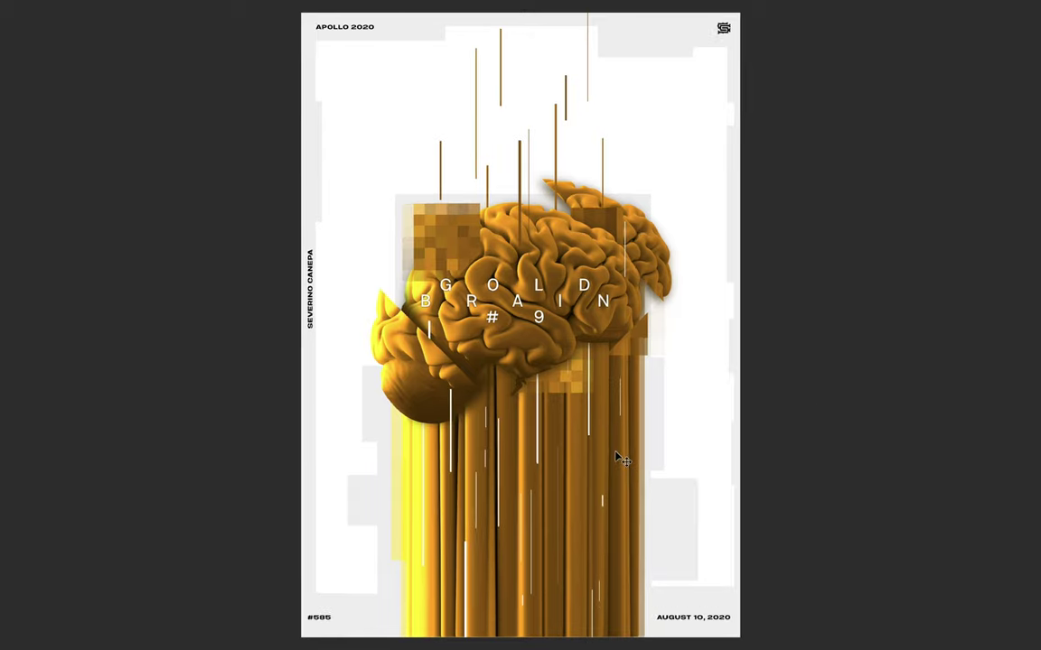
Return to the standard workspace, save the poster, and duplicate Layer 2 as Layer 2 copy 2
key("f")
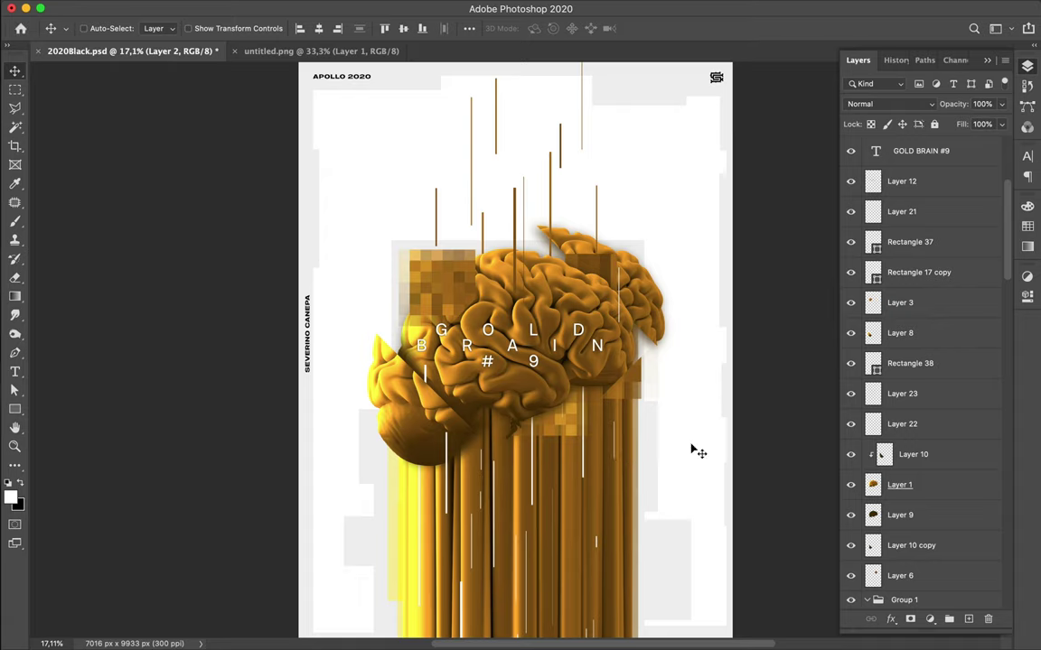
key("super+s")
left_click(648, 493, "super")
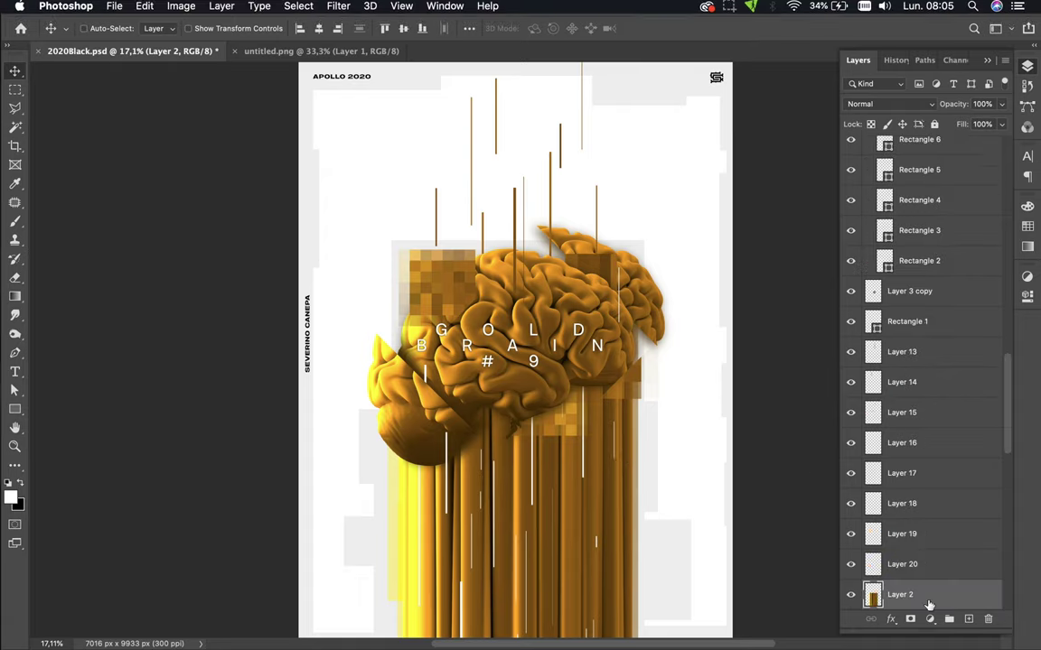
left_click_drag(929, 592, 929, 580)
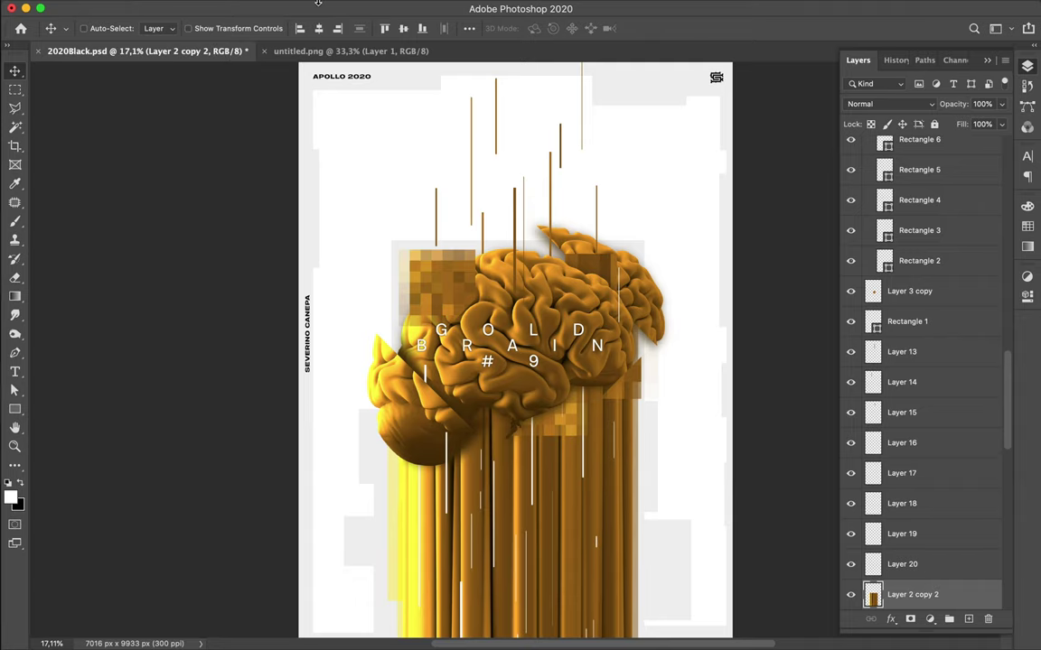
Bring up Filter > Blur > Motion Blur for Layer 2 copy 2, set to 90° and 90 px
mouse_move(316, 8)
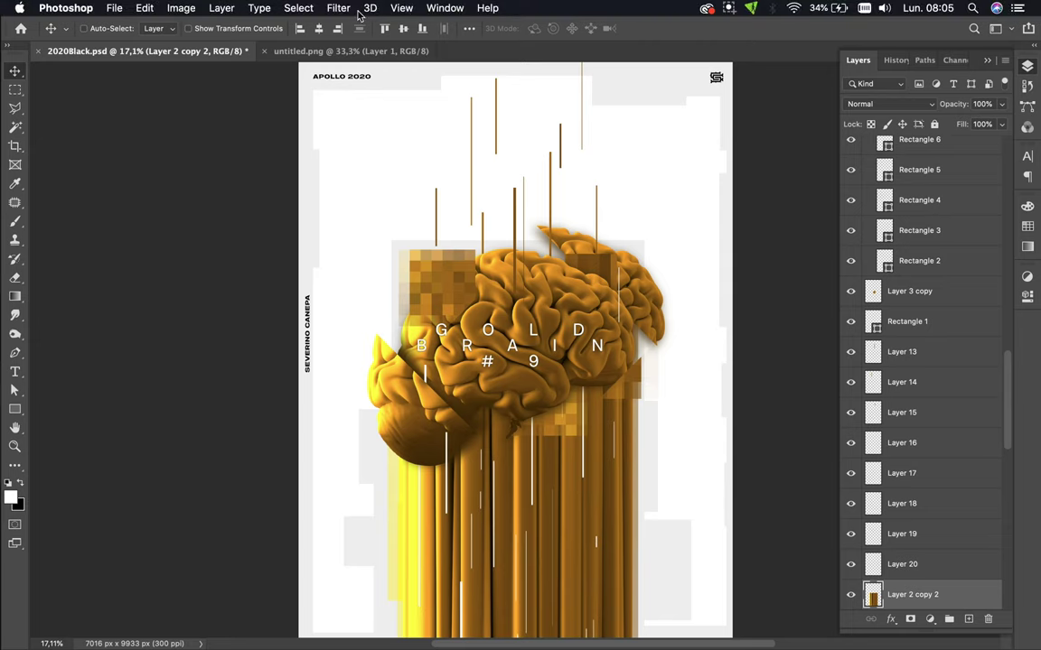
left_click(341, 8)
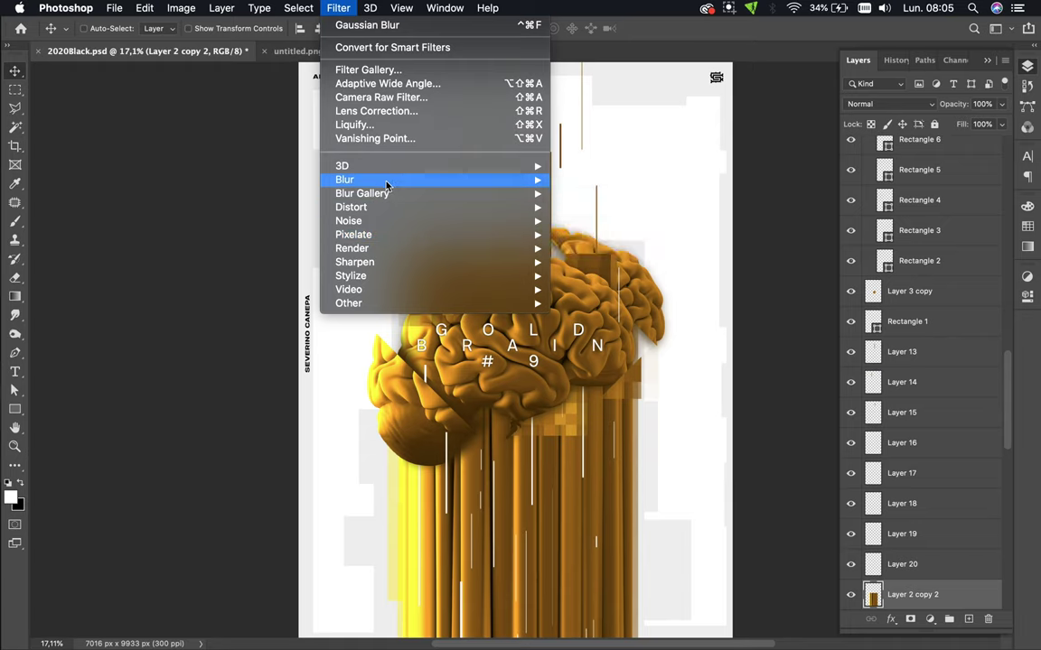
mouse_move(388, 182)
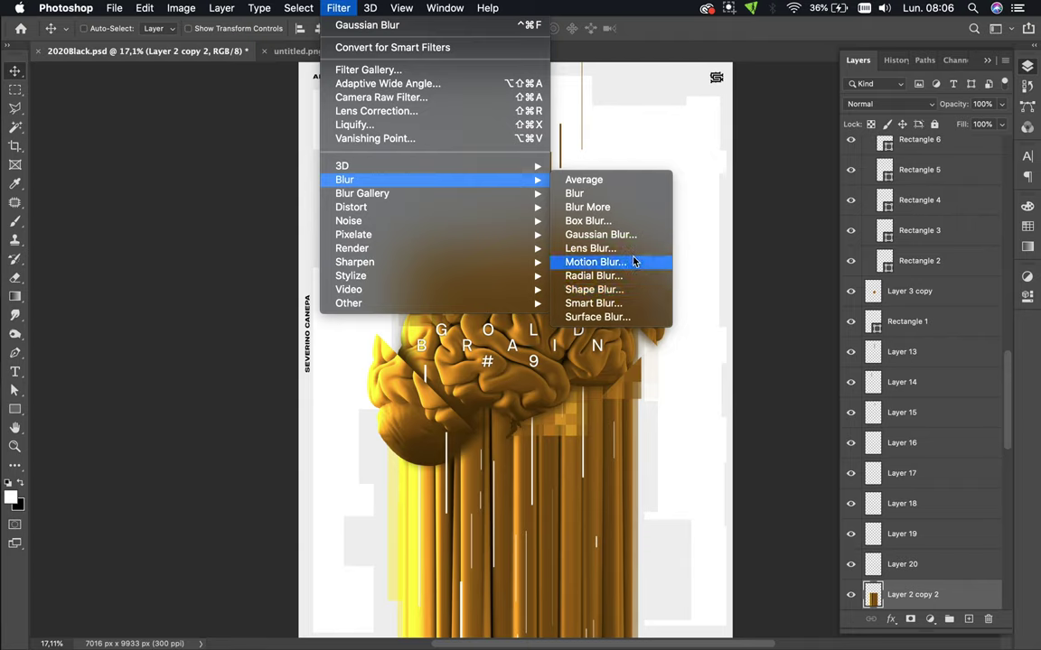
key("Escape")
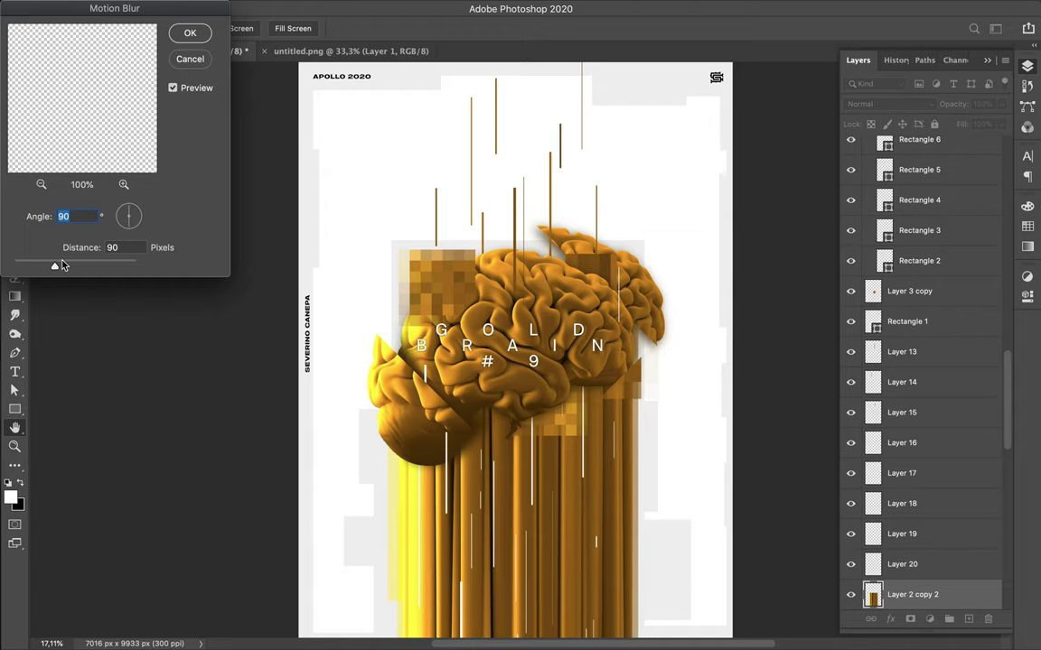
Apply a 90° motion blur of about 83 px to Layer 2 copy 2 and drag the streaks back into place
left_click_drag(54, 265, 79, 269)
left_click(192, 36)
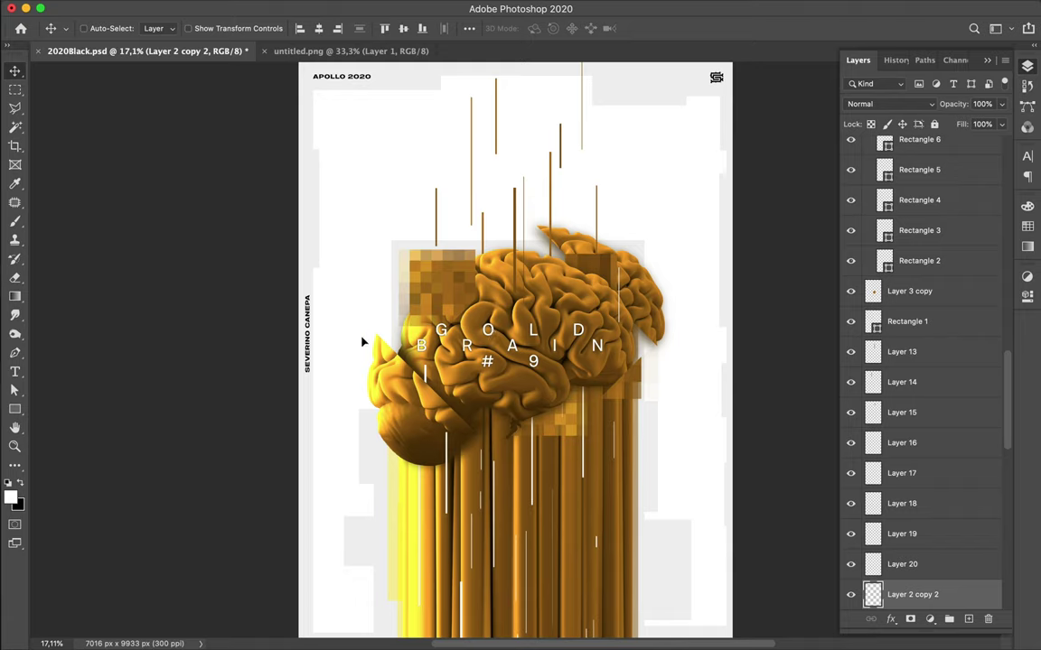
mouse_move(364, 343)
left_mouse_down()
mouse_move(505, 263)
mouse_move(339, 4)
left_mouse_up()
Run Motion Blur again on Layer 2 copy 2 at a 90° angle with distance about 906 px
mouse_move(339, 4)
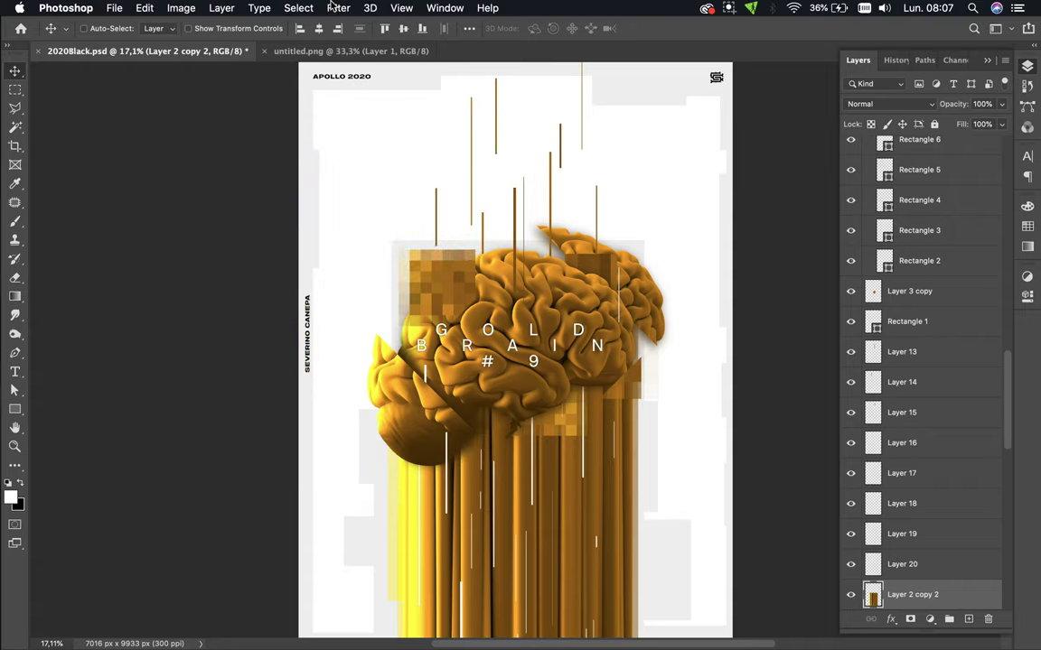
left_click(339, 8)
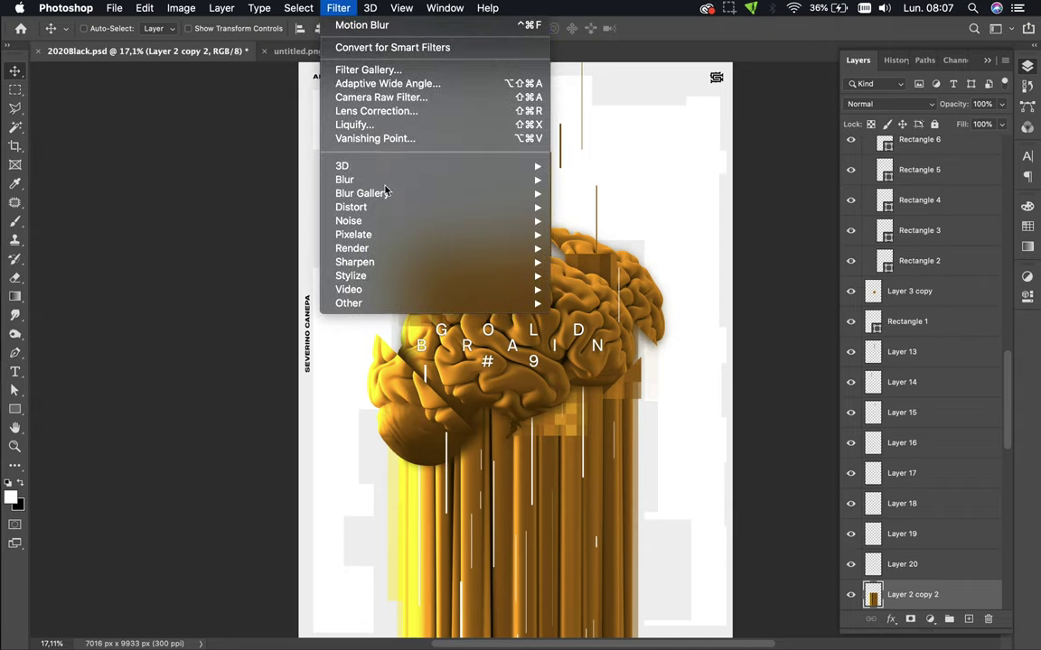
mouse_move(379, 180)
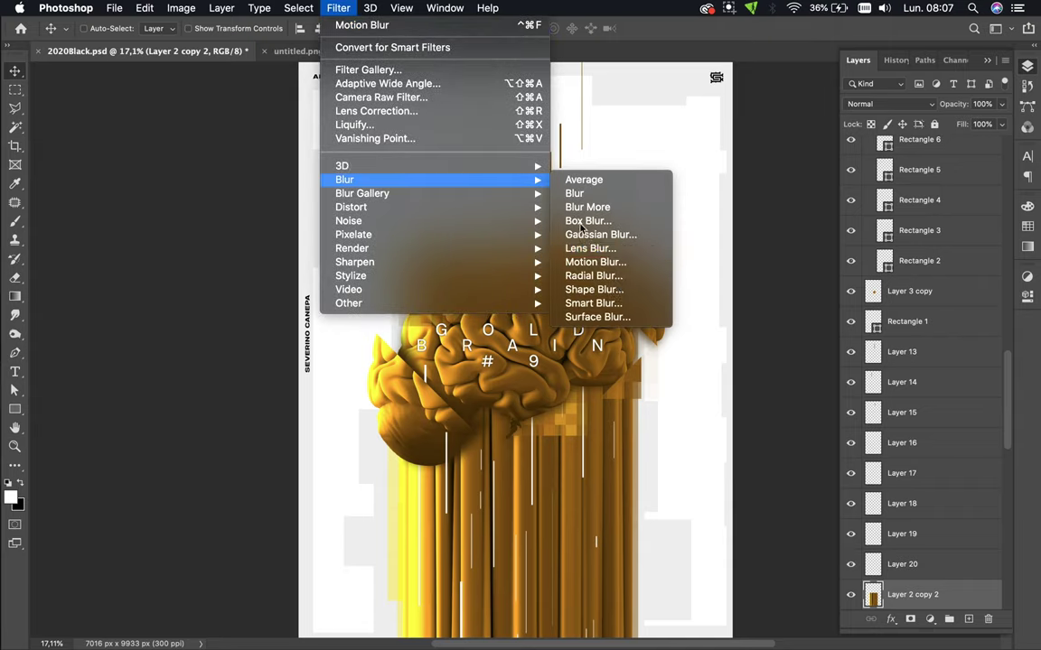
left_click(616, 269)
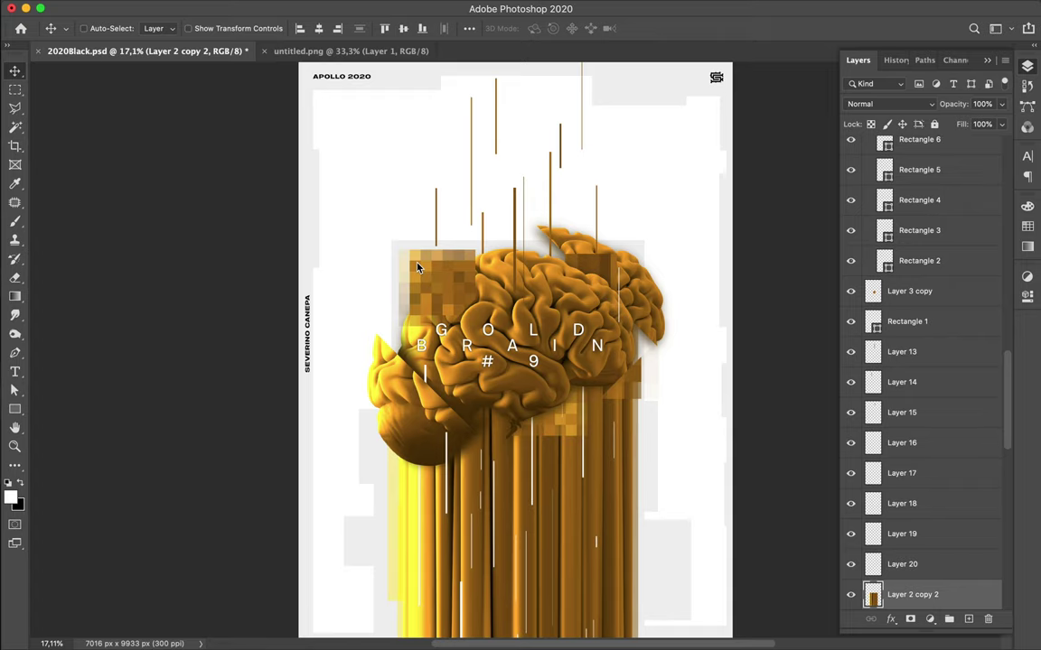
key("super+ctrl+f")
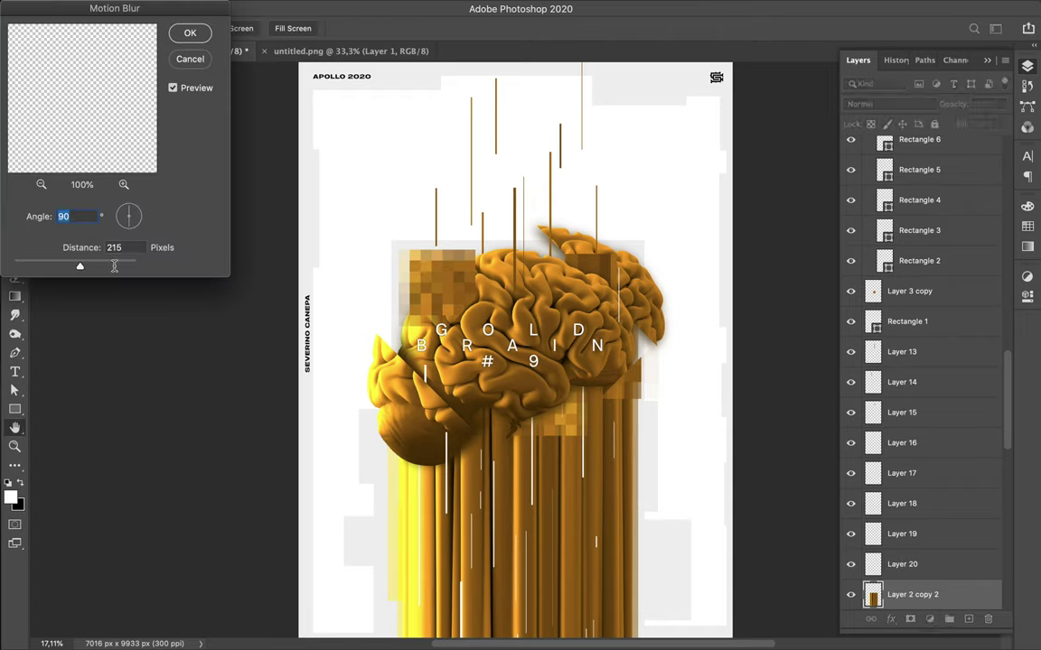
left_click_drag(114, 265, 111, 267)
left_click(192, 34)
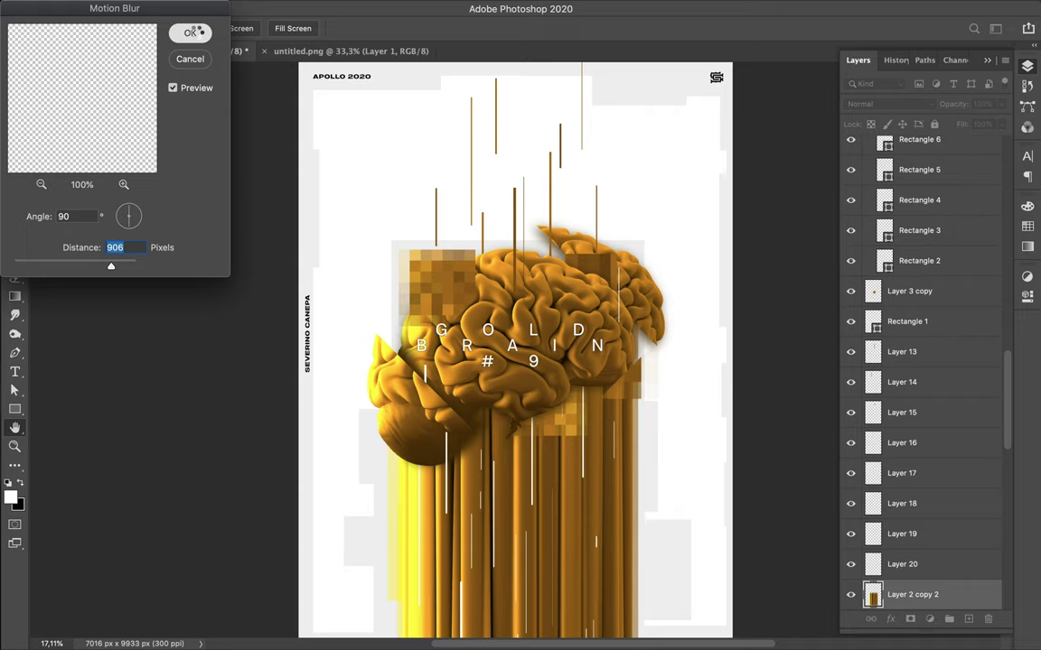
left_click(193, 34)
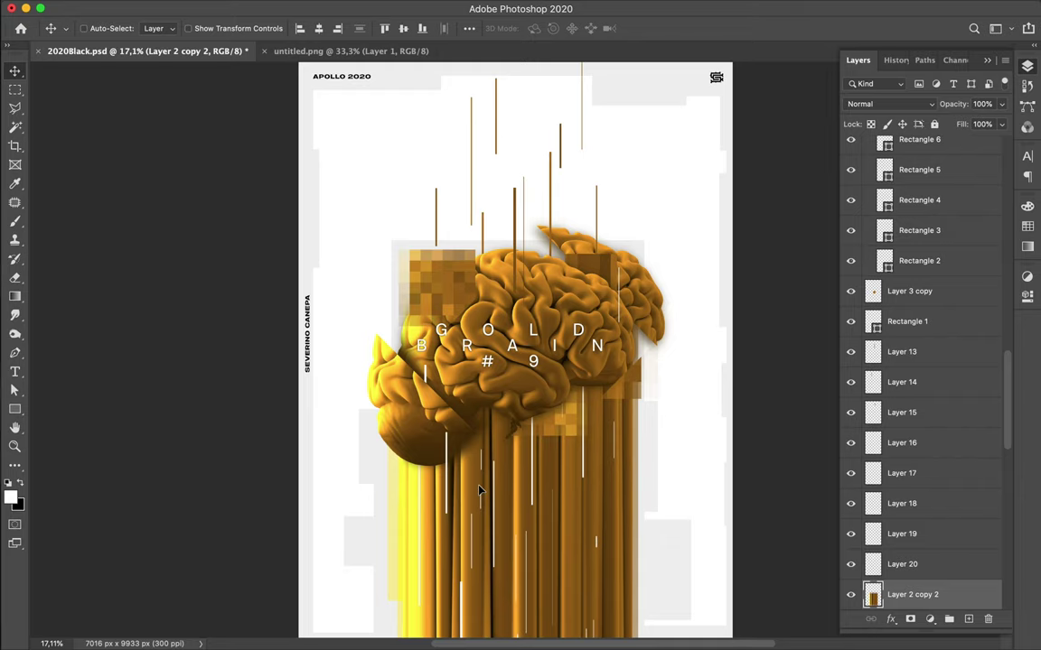
Drag Layer 2 copy 2 so the blurred gold streaks run from the brain down to the bottom edge
mouse_move(479, 491)
left_mouse_down()
mouse_move(470, 480)
mouse_move(564, 619)
mouse_move(581, 516)
mouse_move(569, 491)
left_mouse_up()
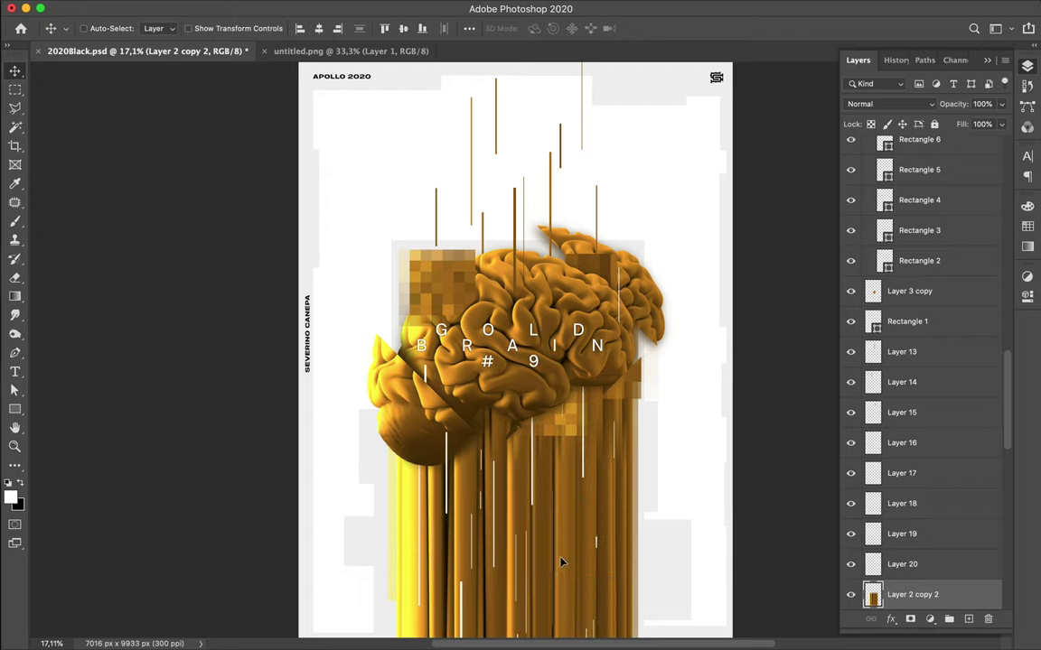
left_click_drag(561, 563, 560, 590)
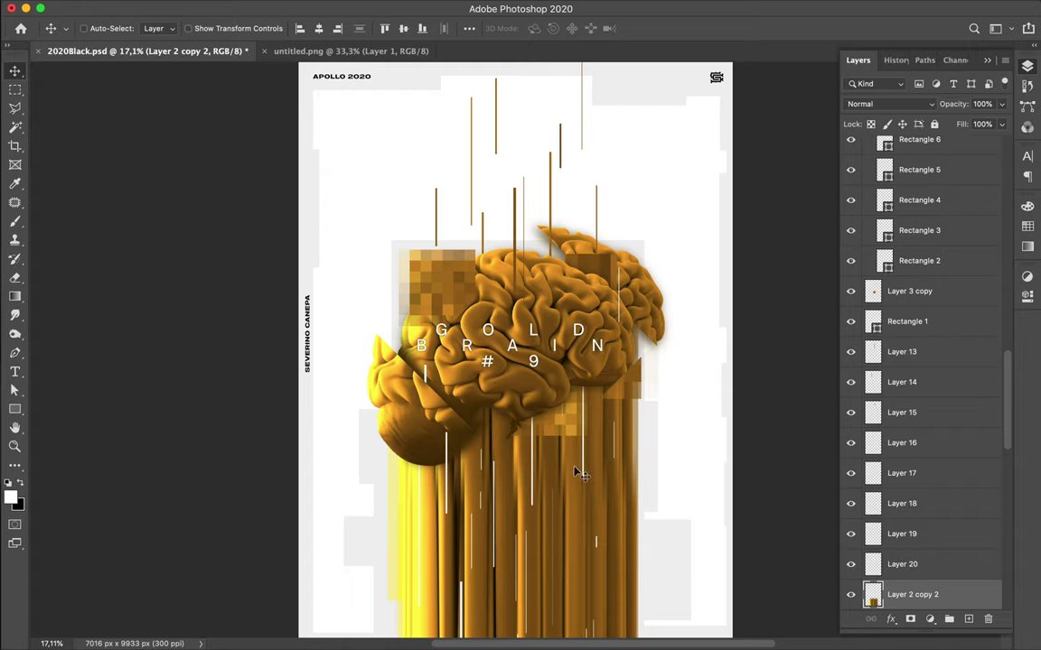
left_click_drag(579, 535, 575, 581)
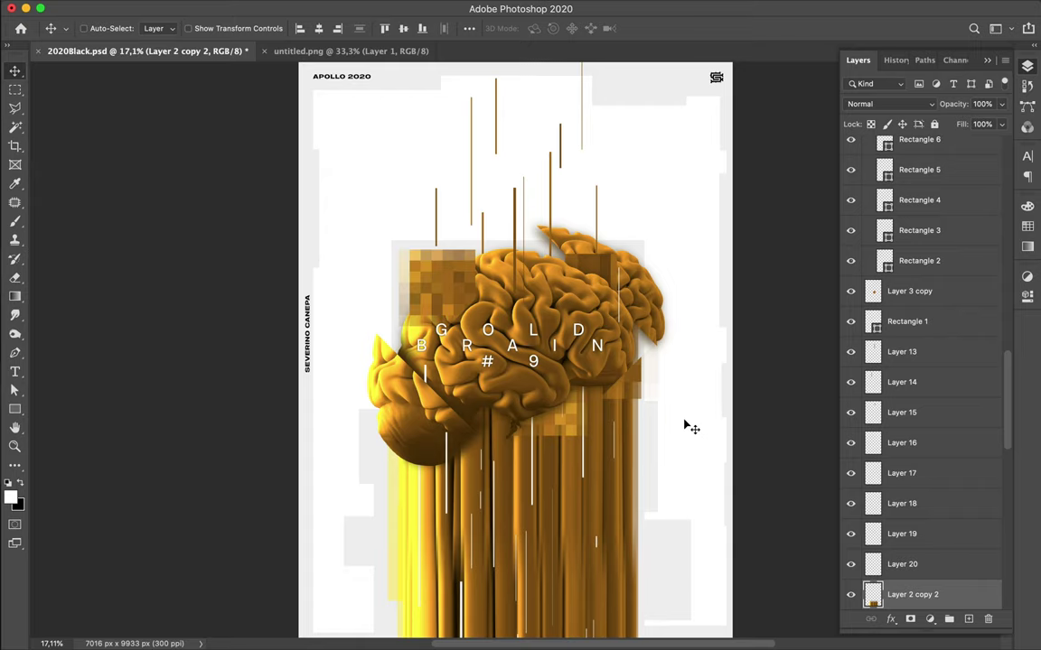
Leave full-screen view, then stop and save the macOS screen recording
scroll(688, 424, "down", 5)
key("f")
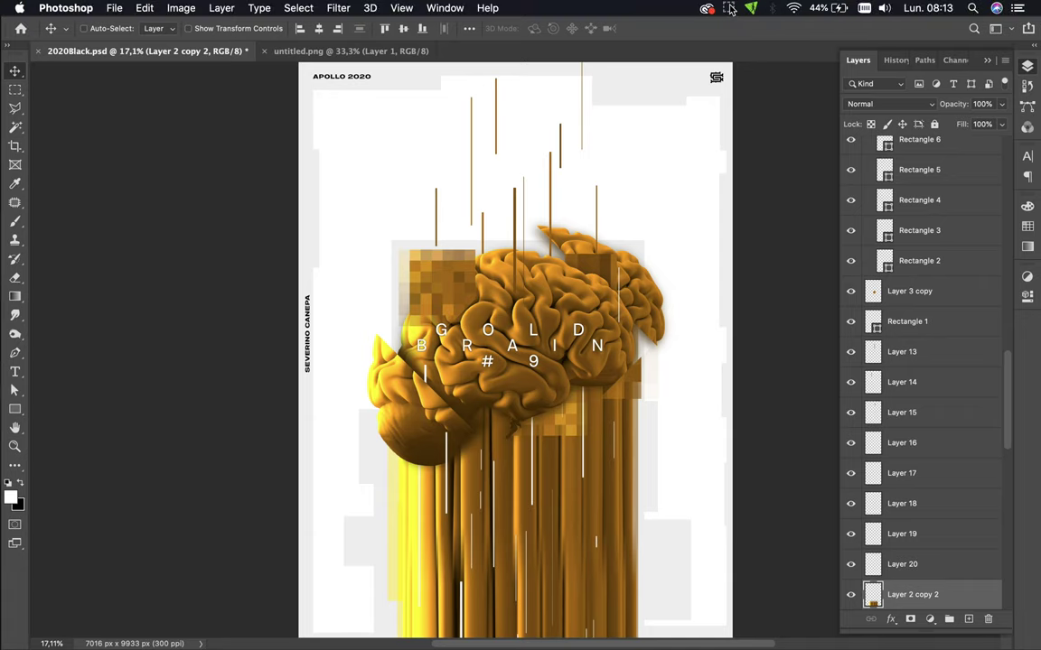
left_click(729, 8)
left_click(734, 39)
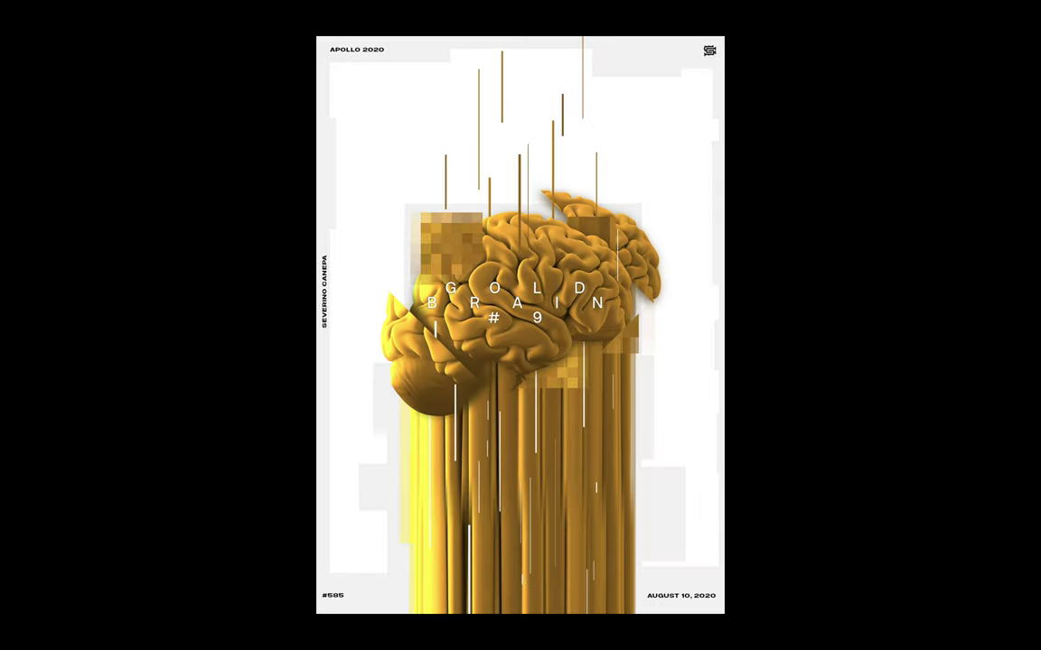